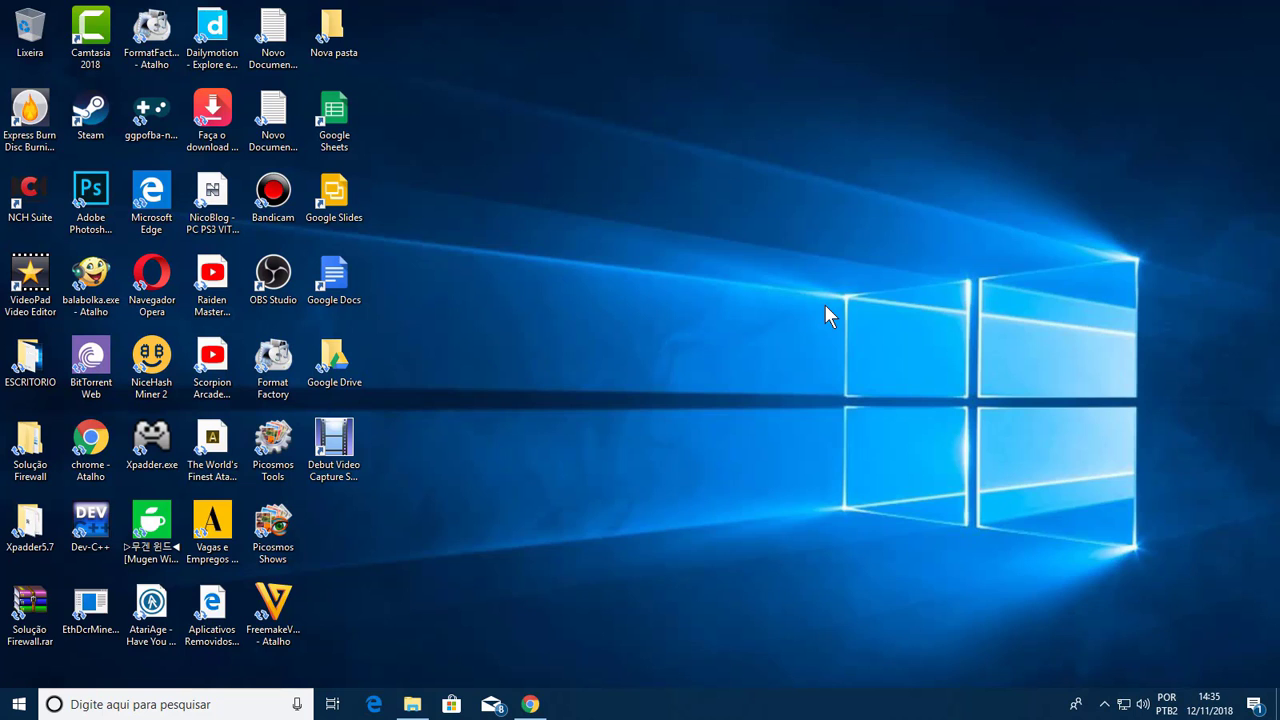
Switch to Chrome and open the Mortal Kombat Shadows blog post about recording MNG videos with advancecomp-x86
{"action": "left_click", "coordinate": [546, 700]}
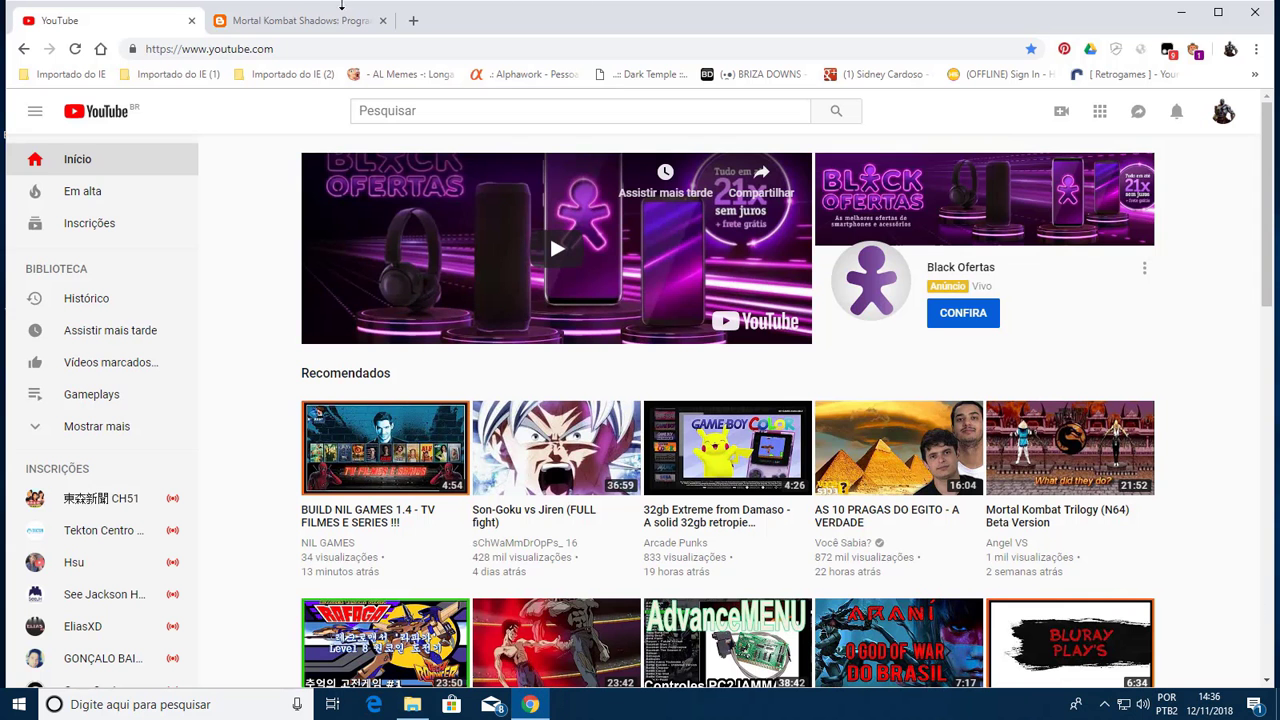
{"action": "left_click", "coordinate": [300, 22]}
{"action": "left_click", "coordinate": [322, 24]}
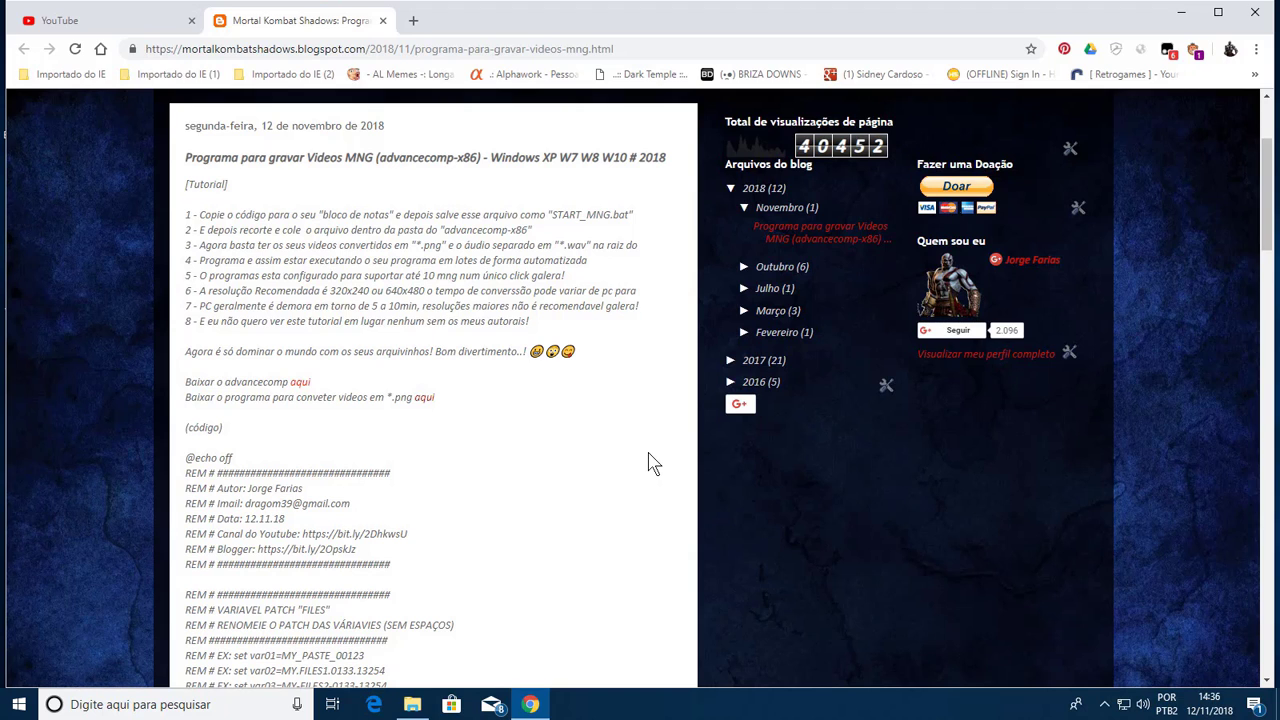
{"action": "scroll", "coordinate": [648, 462], "scroll_direction": "down", "scroll_amount": 5}
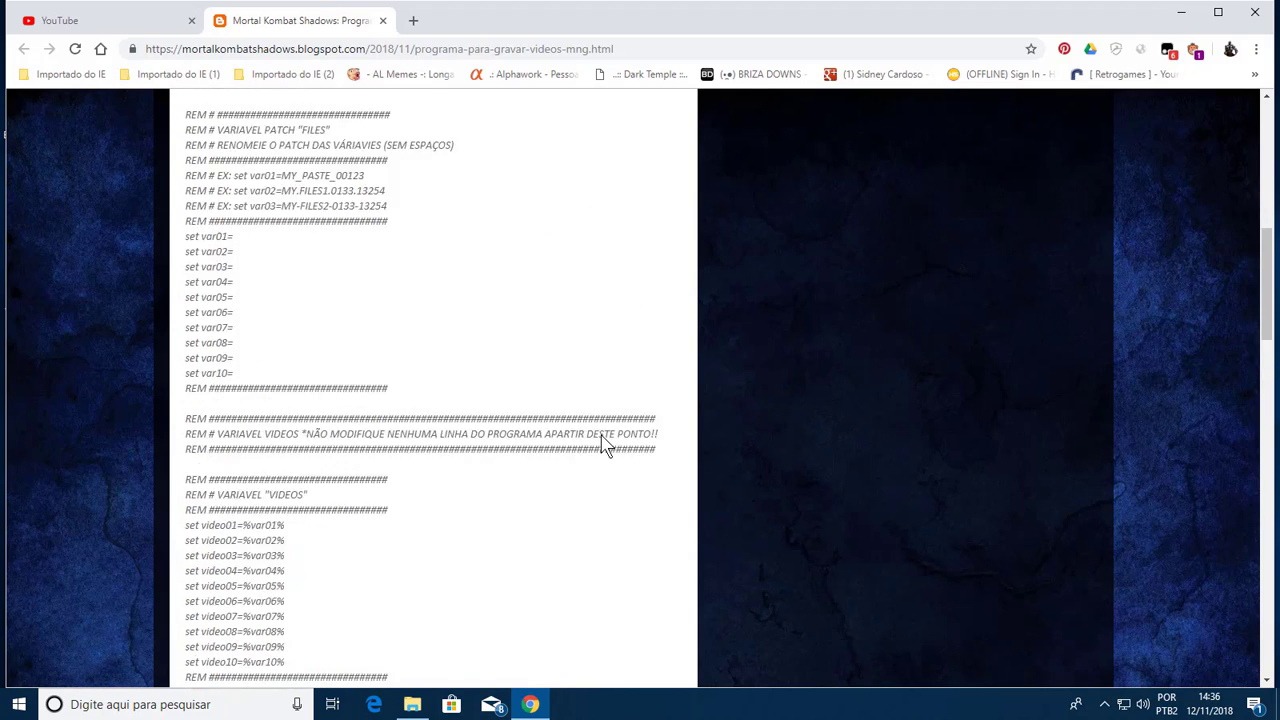
{"action": "scroll", "coordinate": [603, 443], "scroll_direction": "up", "scroll_amount": 6}
{"action": "scroll", "coordinate": [603, 443], "scroll_direction": "down", "scroll_amount": 1}
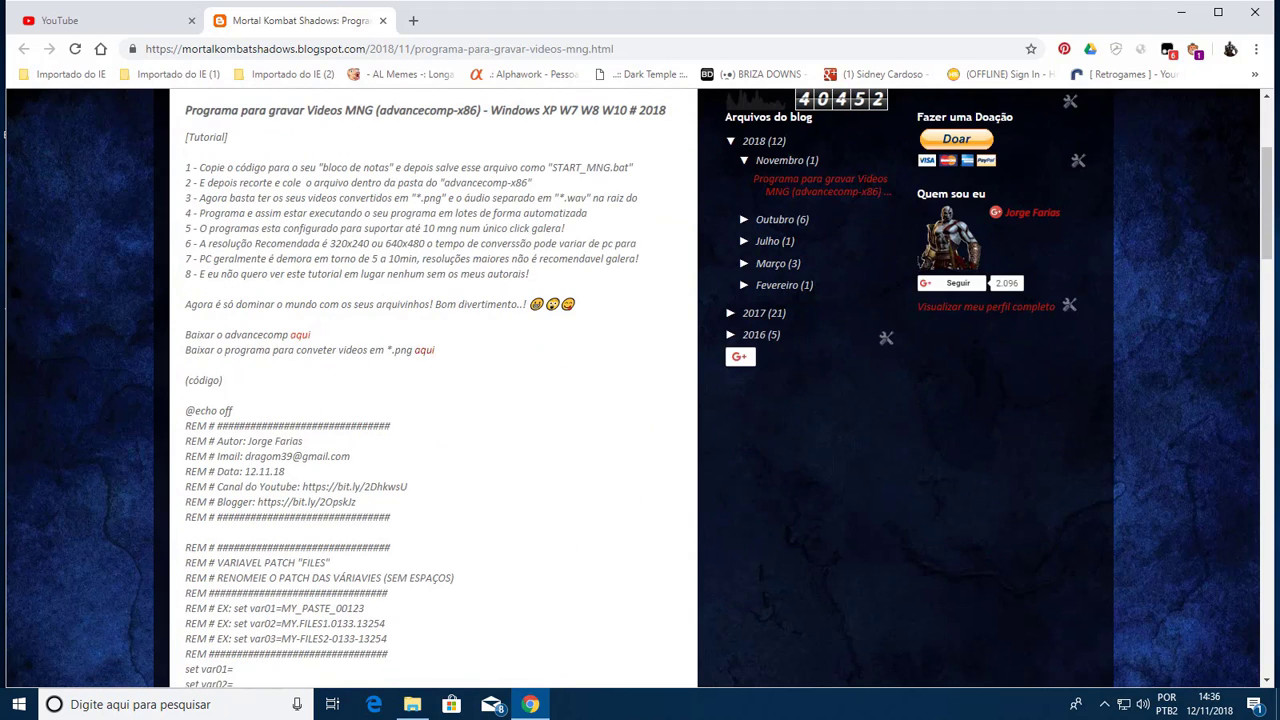
Open the advancecomp and PNG video converter download links in separate tabs, and look over the code in the blog post
{"action": "left_click", "coordinate": [300, 336]}
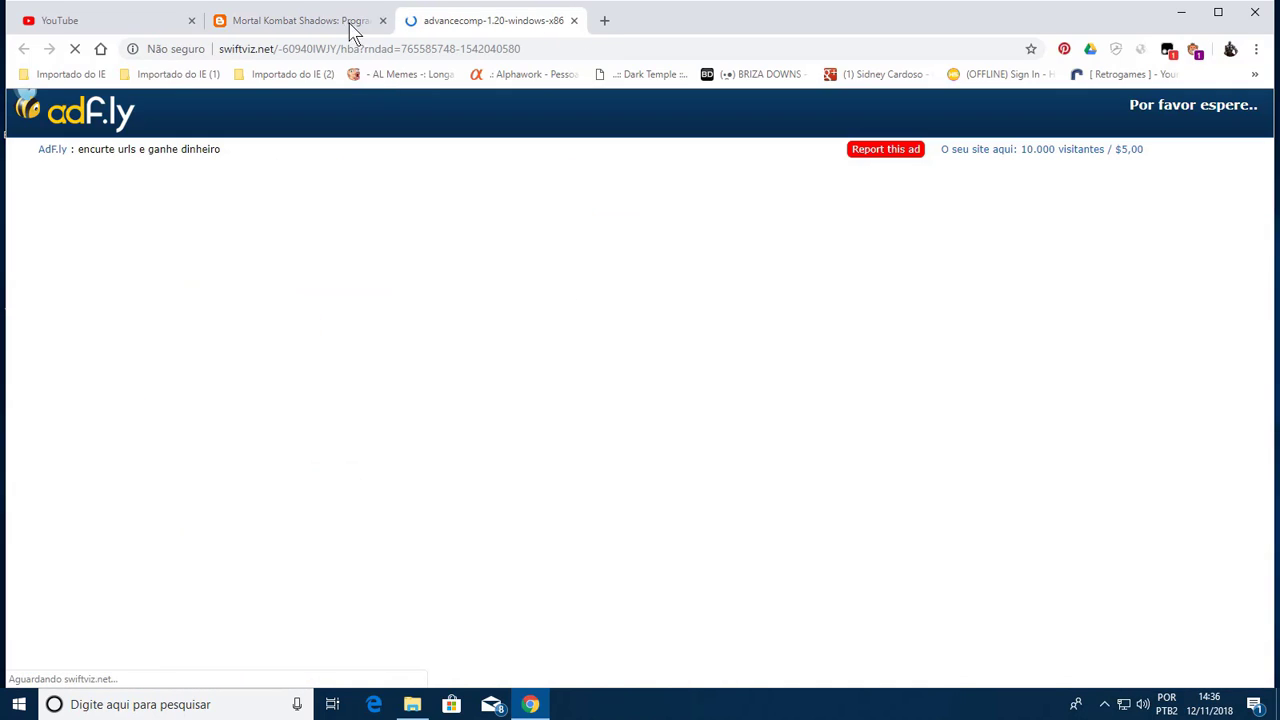
{"action": "left_click", "coordinate": [290, 24]}
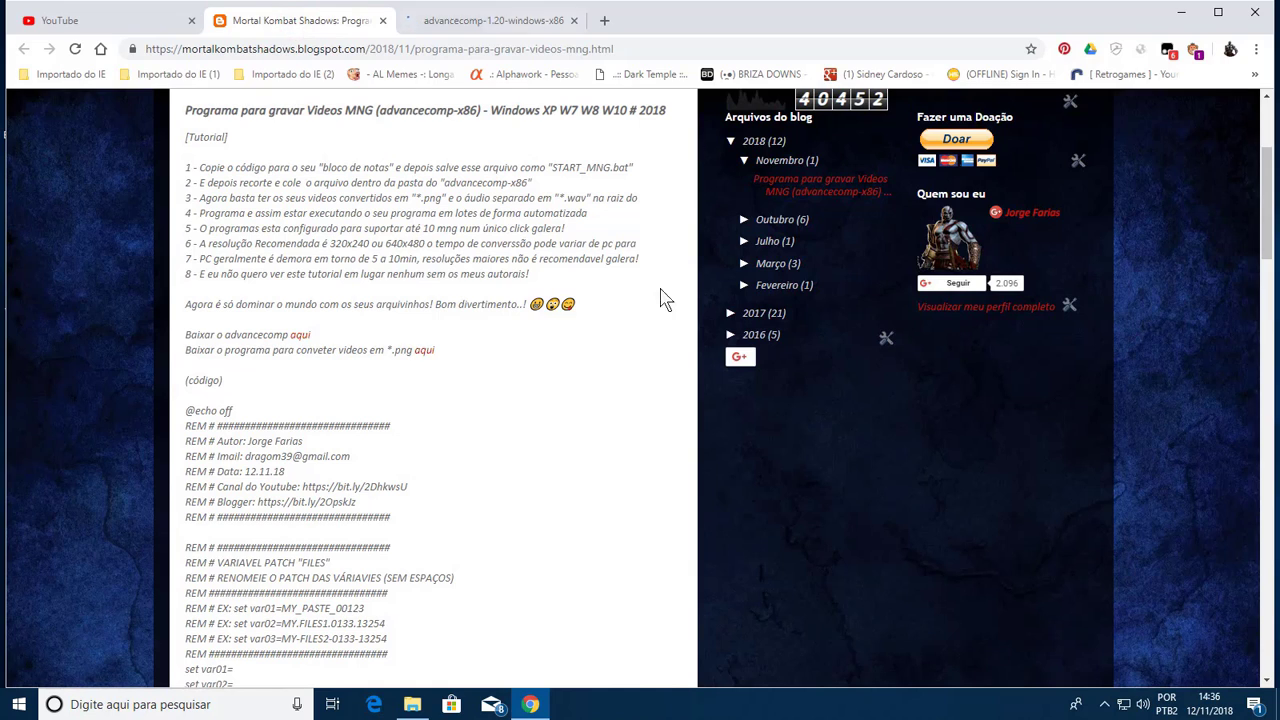
{"action": "left_click", "coordinate": [422, 352]}
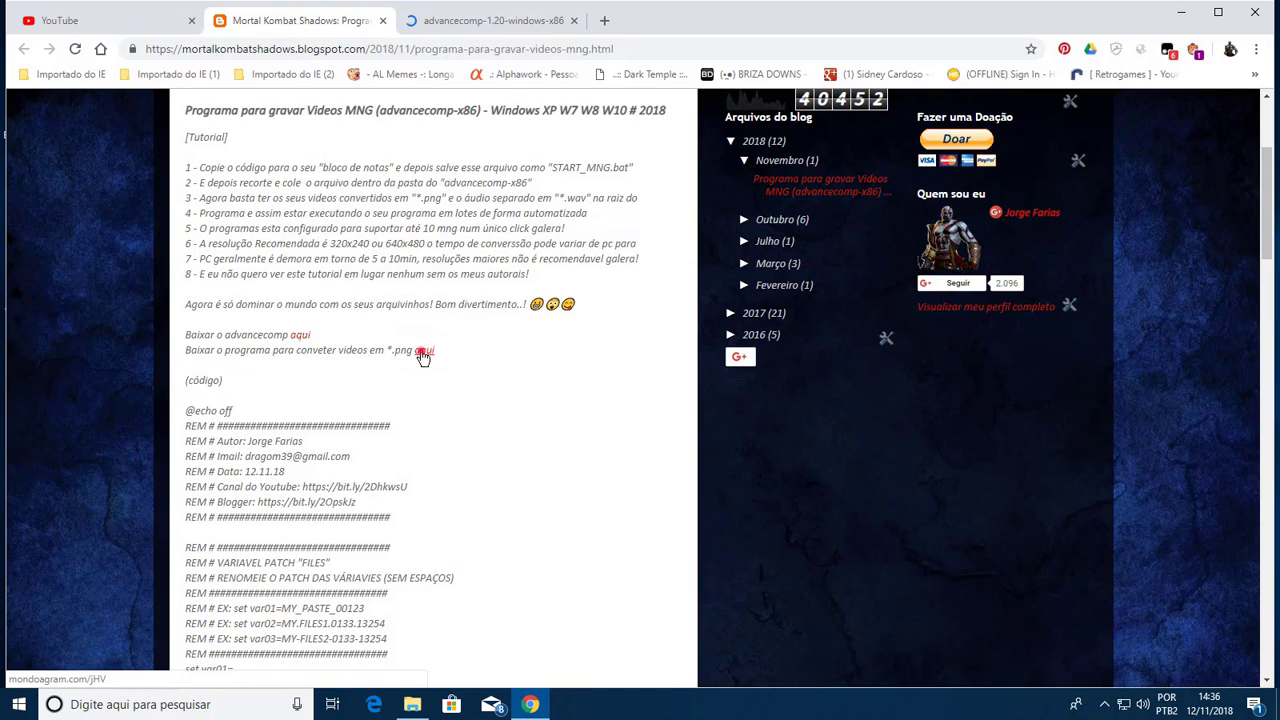
{"action": "left_click", "coordinate": [286, 24]}
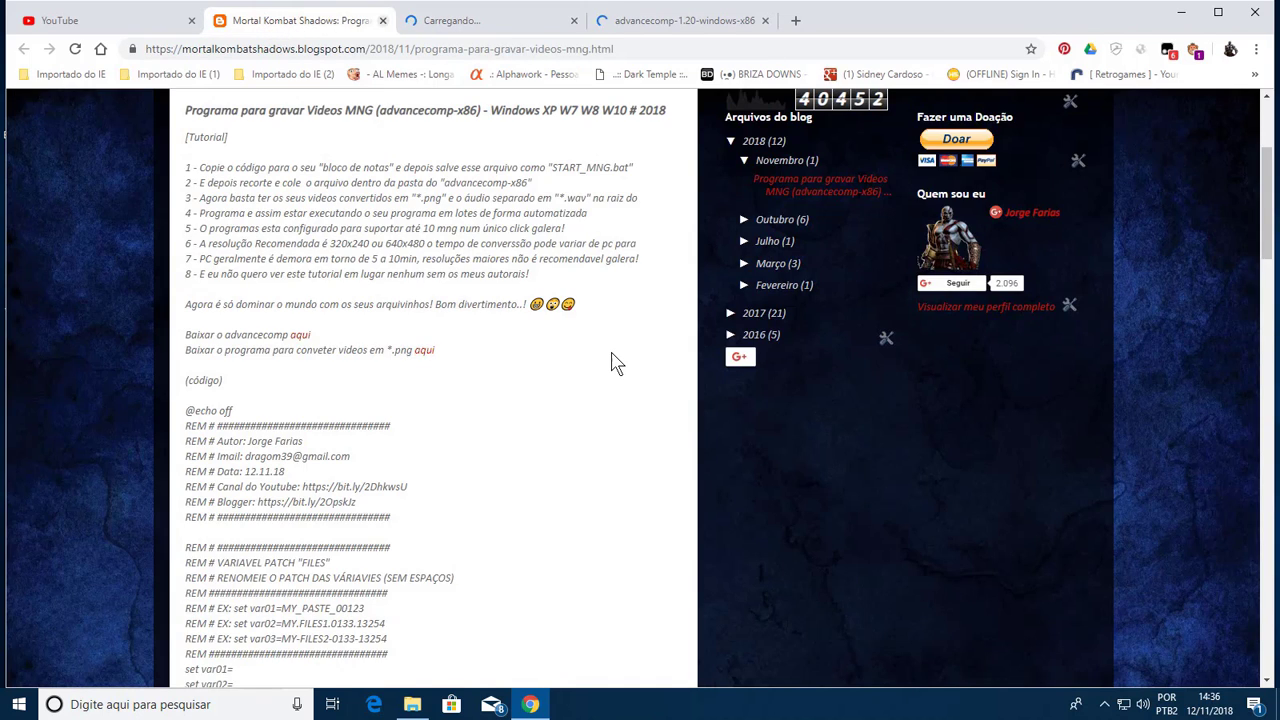
{"action": "scroll", "coordinate": [616, 363], "scroll_direction": "down", "scroll_amount": 6}
{"action": "scroll", "coordinate": [616, 363], "scroll_direction": "down", "scroll_amount": 15}
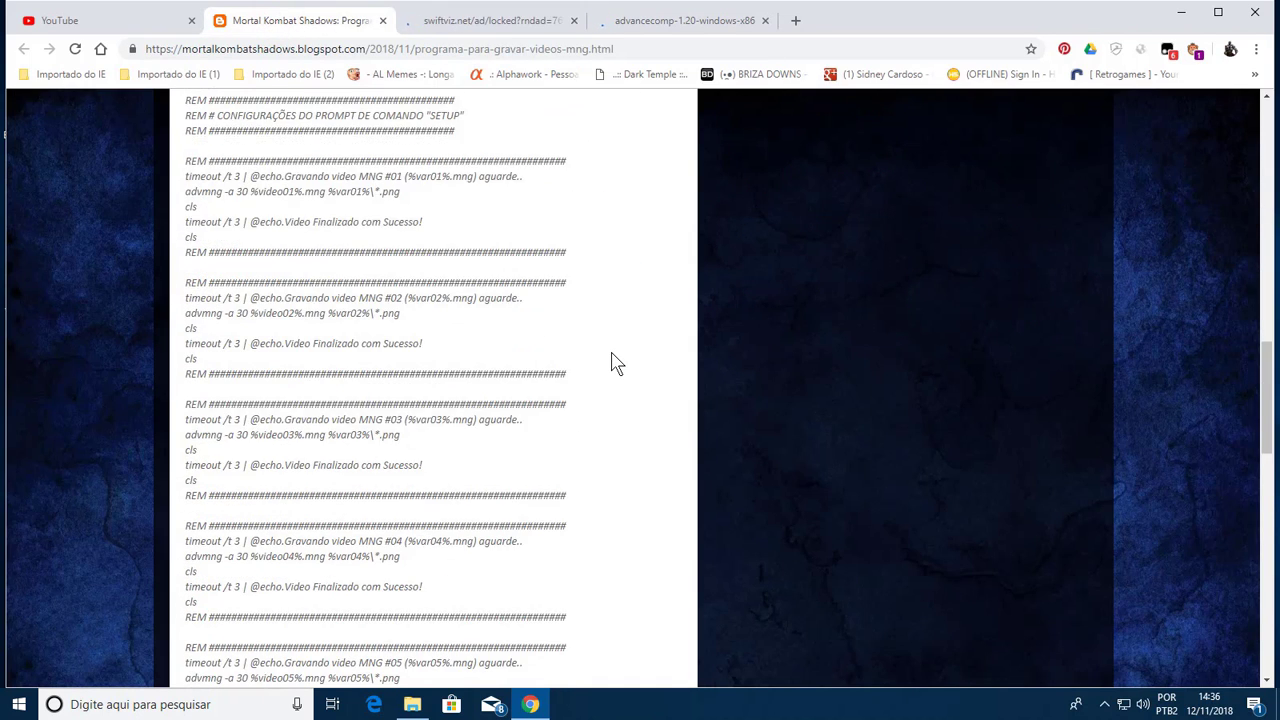
{"action": "scroll", "coordinate": [616, 363], "scroll_direction": "up", "scroll_amount": 20}
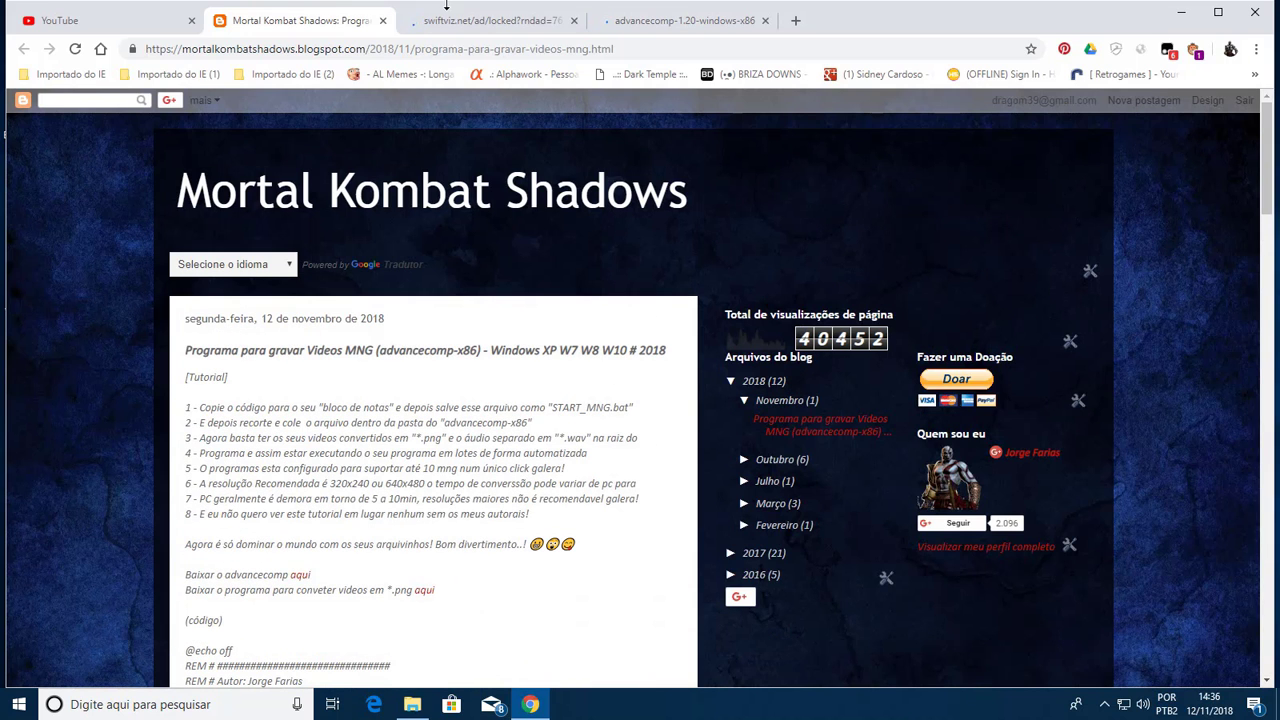
Get past the adf.ly ad for the advancecomp link and keep only its MediaFire download page open, closing the redirect page
{"action": "left_click", "coordinate": [446, 20]}
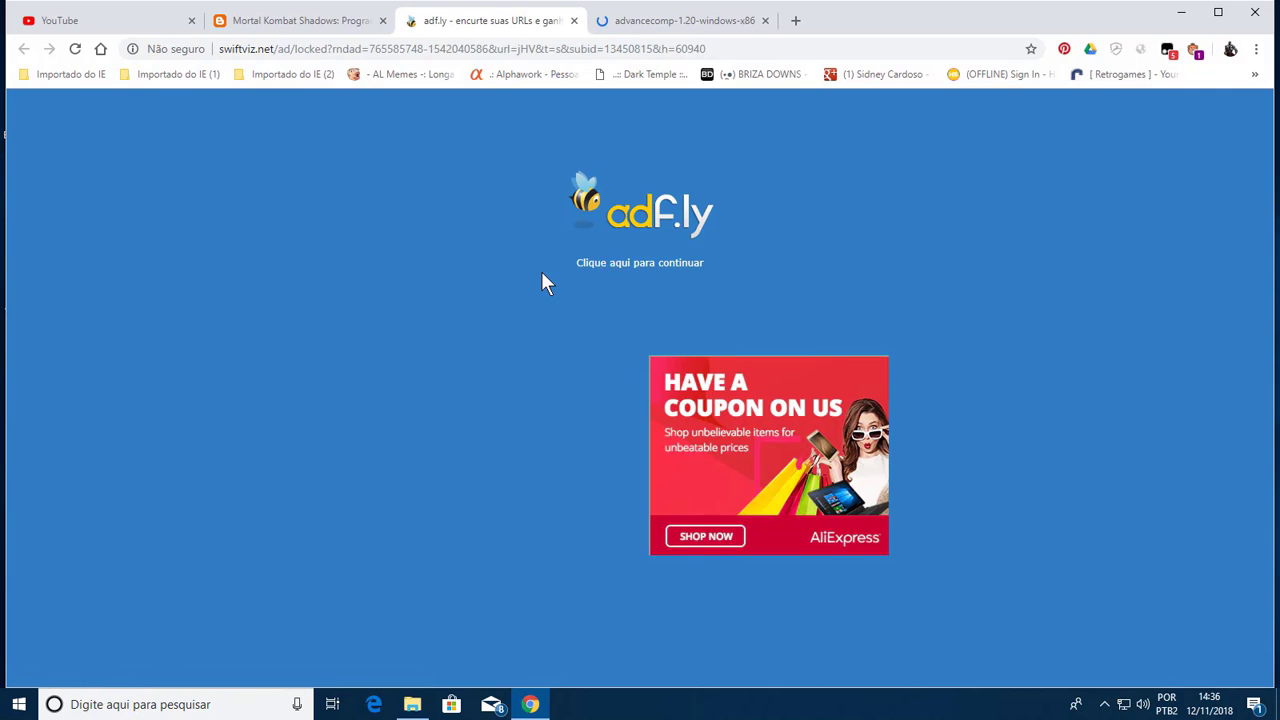
{"action": "left_click", "coordinate": [641, 264]}
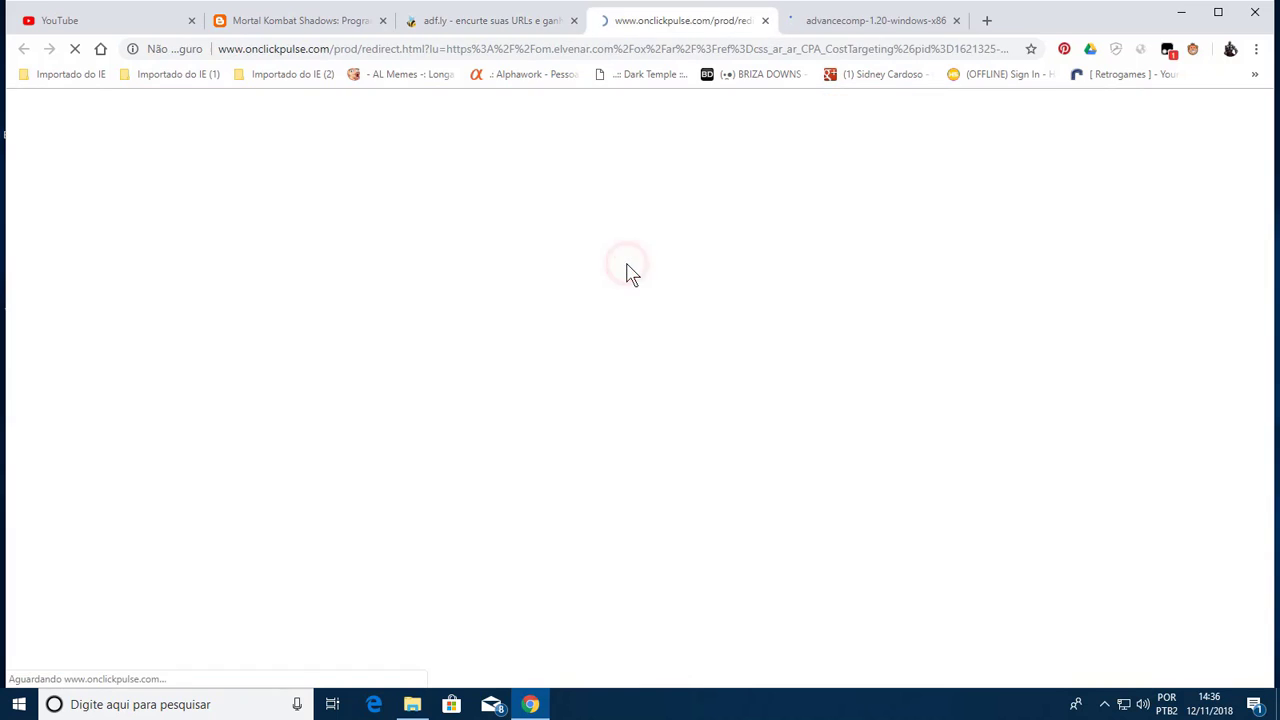
{"action": "left_click", "coordinate": [850, 24]}
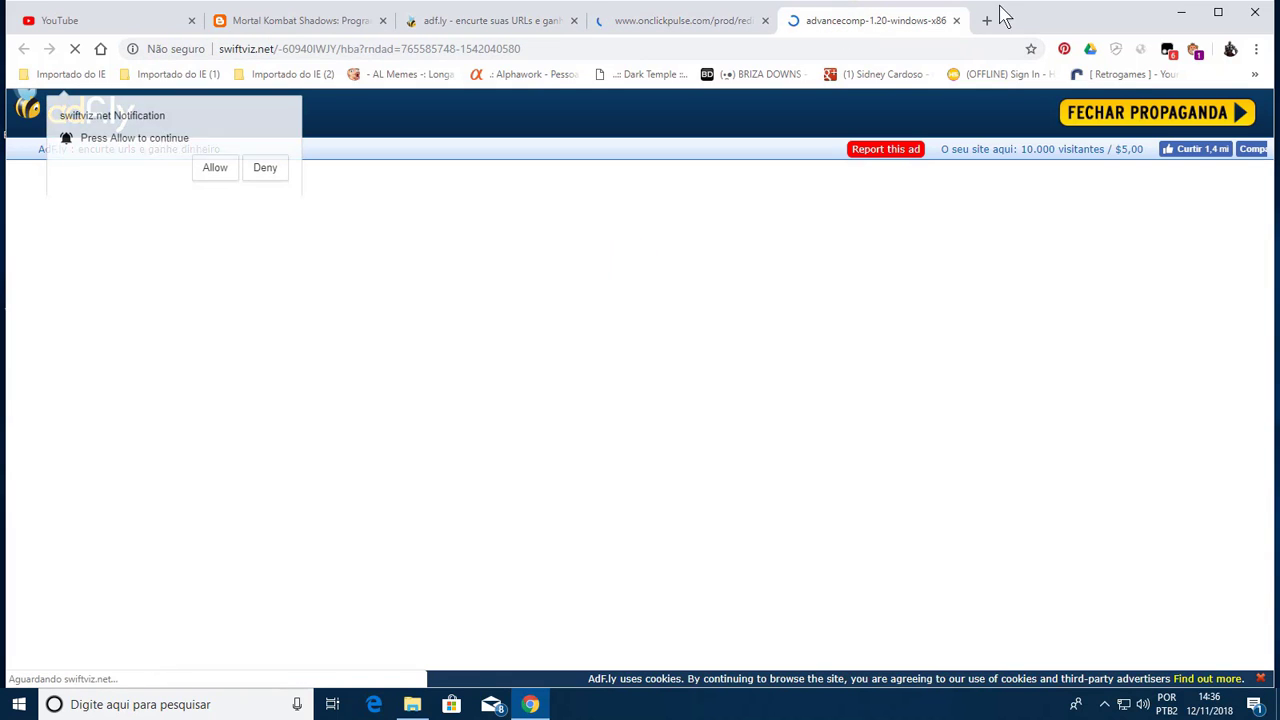
{"action": "left_click", "coordinate": [1120, 114]}
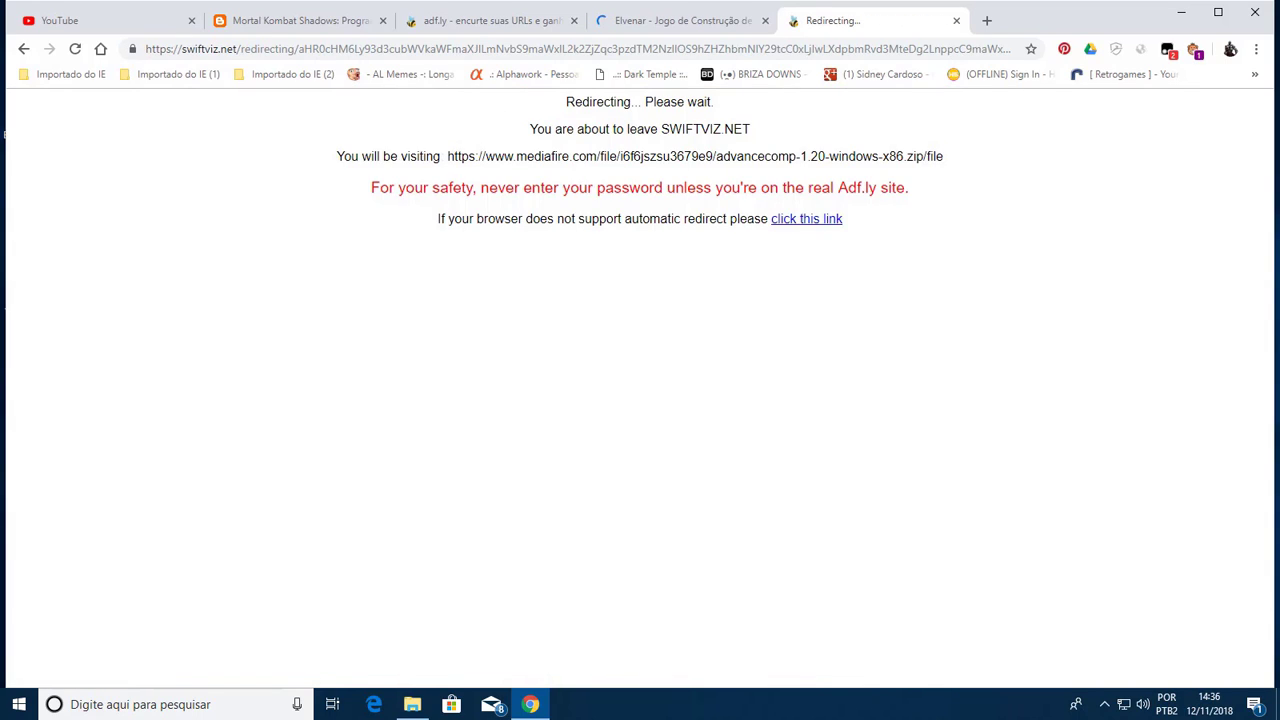
{"action": "left_click_drag", "start_coordinate": [447, 156], "coordinate": [937, 157]}
{"action": "right_click", "coordinate": [908, 162]}
{"action": "left_click", "coordinate": [996, 186]}
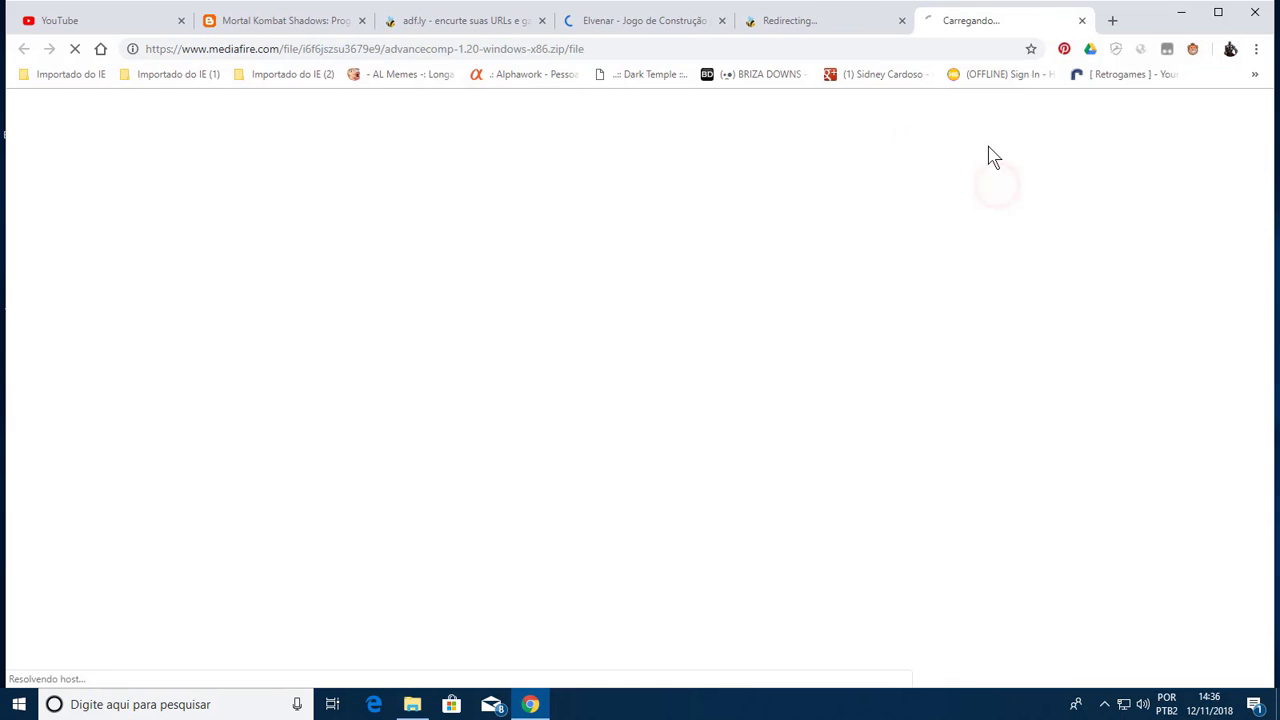
{"action": "left_click", "coordinate": [902, 21]}
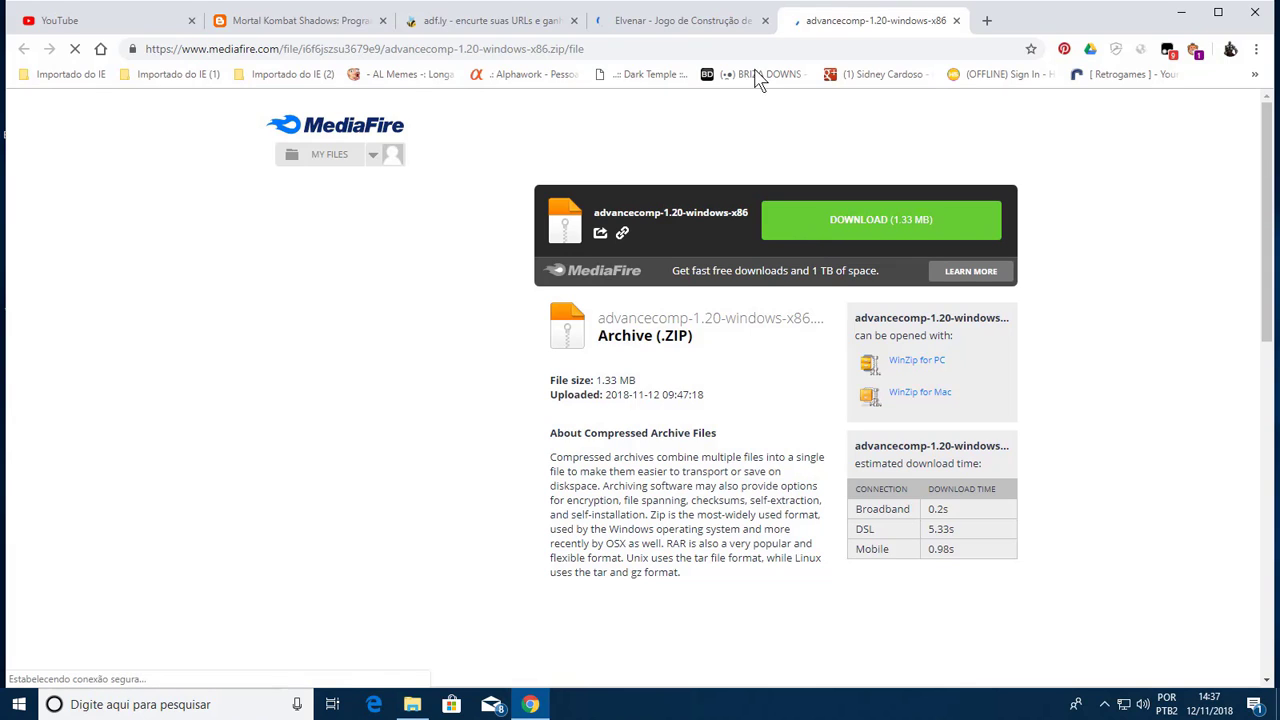
Close the Elvenar pop-up ad and continue through the adf.ly page for the video converter link
{"action": "left_click", "coordinate": [680, 20]}
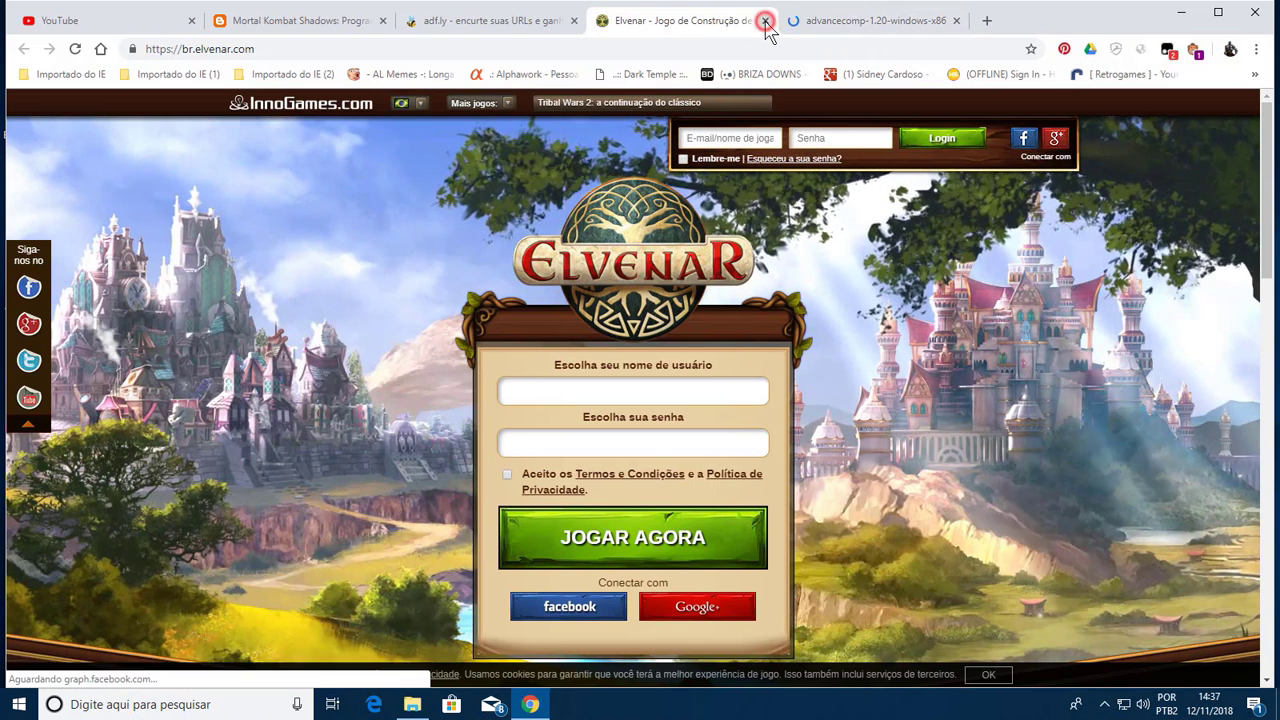
{"action": "left_click", "coordinate": [765, 20]}
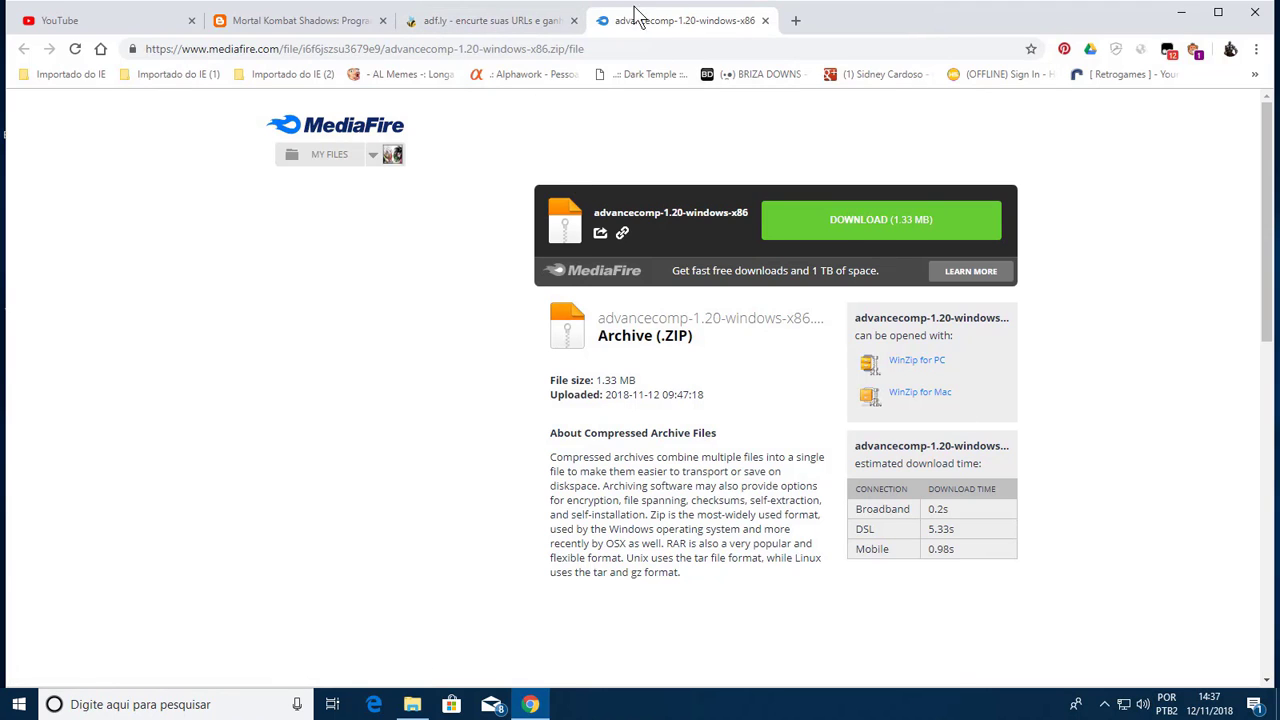
{"action": "left_click", "coordinate": [465, 22]}
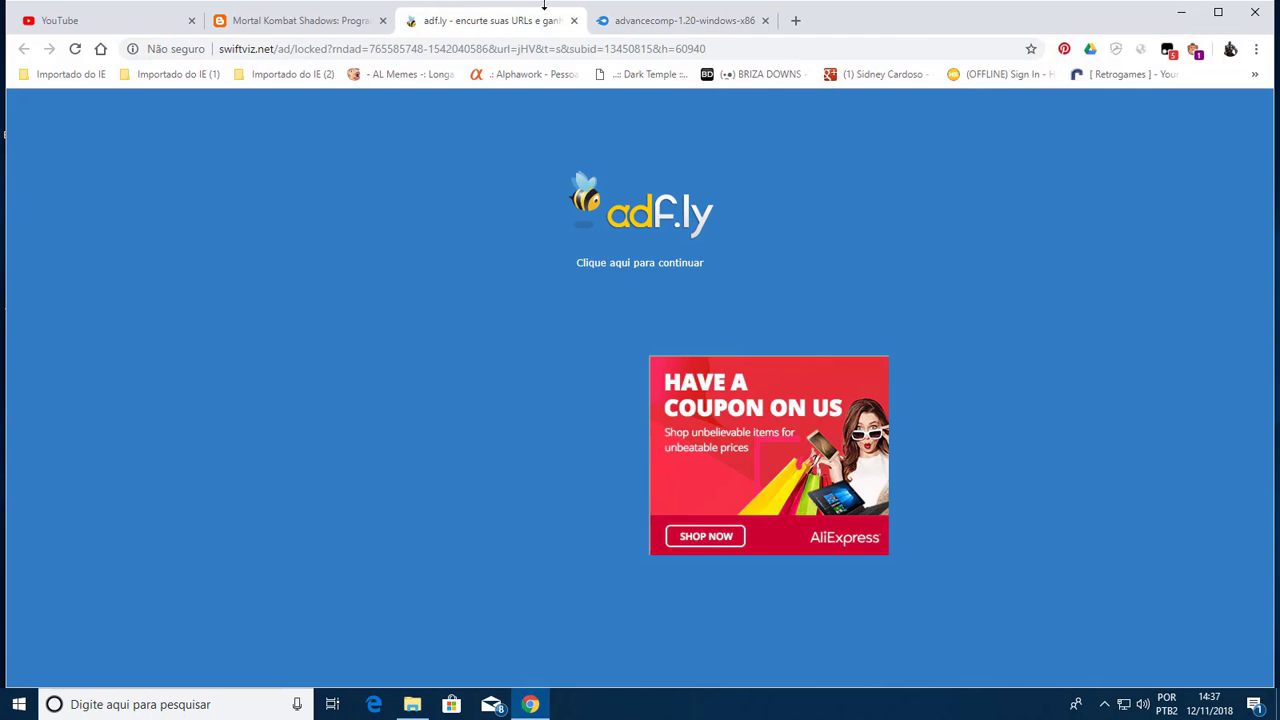
{"action": "left_click", "coordinate": [614, 266]}
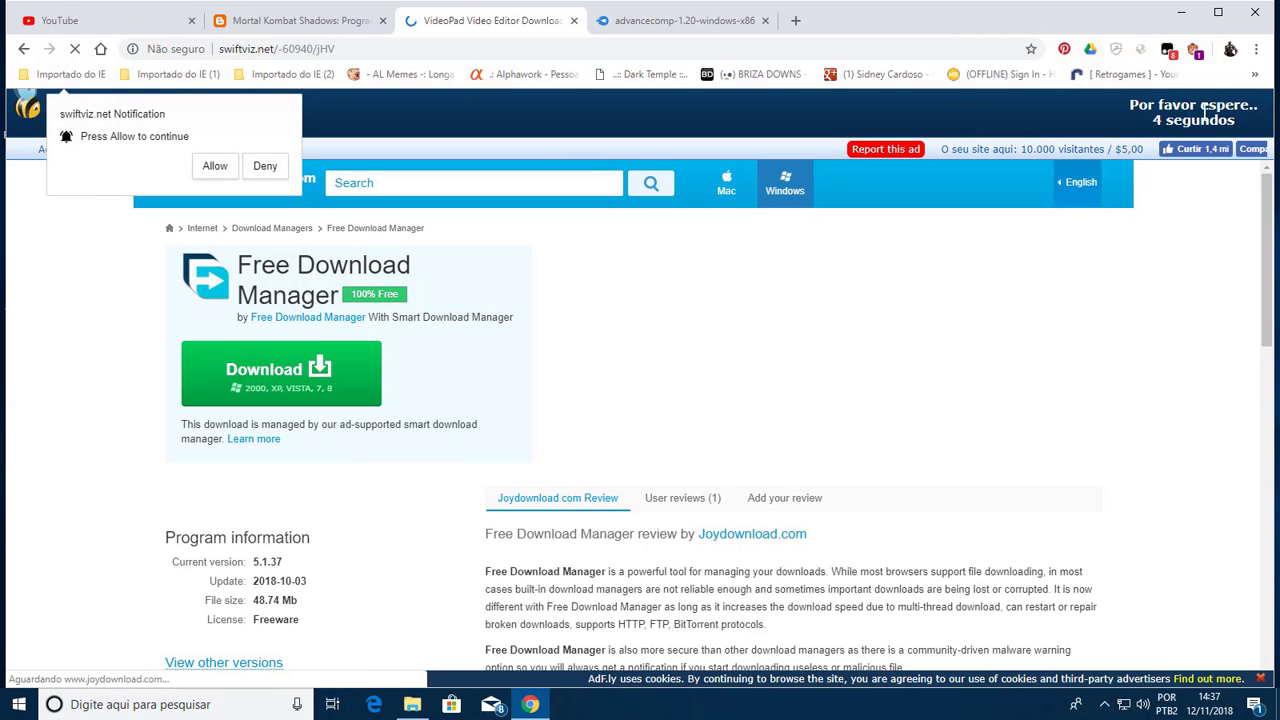
Look through the VideoPad Video Editor page on Baixaki, and close it together with the MediaFire page
{"action": "scroll", "coordinate": [986, 349], "scroll_direction": "down", "scroll_amount": 5}
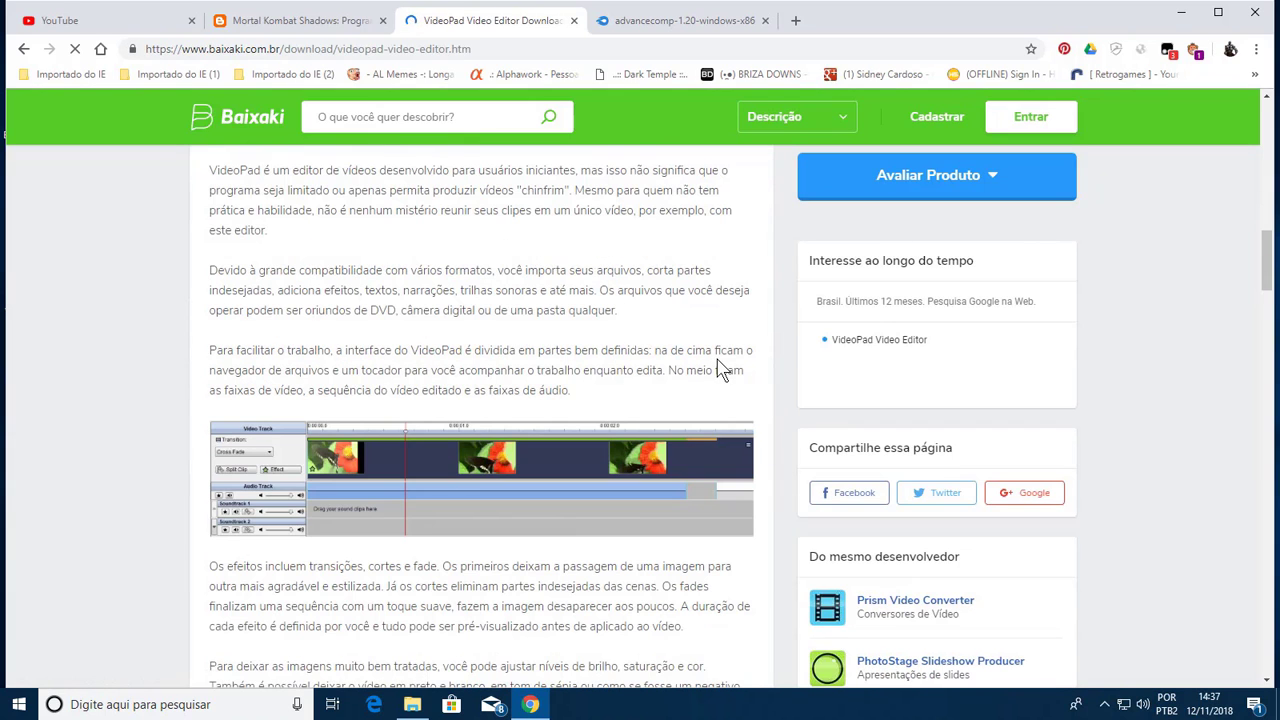
{"action": "scroll", "coordinate": [786, 395], "scroll_direction": "down", "scroll_amount": 4}
{"action": "scroll", "coordinate": [786, 395], "scroll_direction": "down", "scroll_amount": 15}
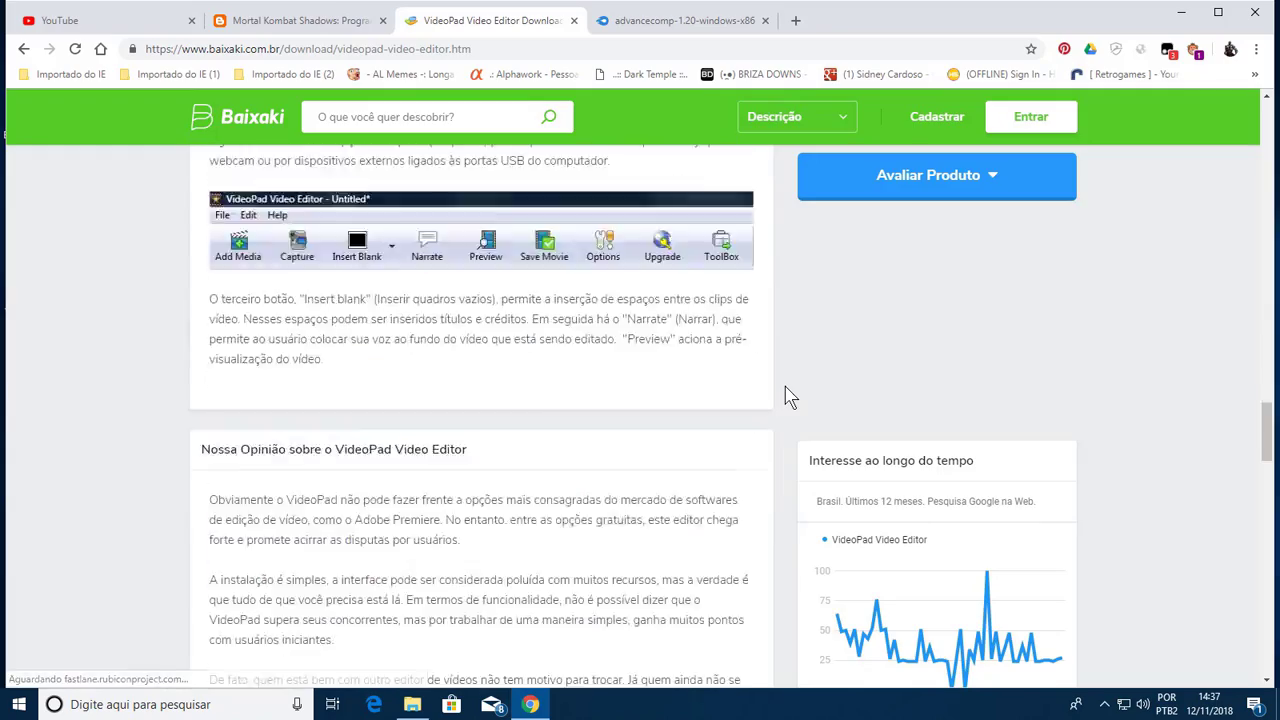
{"action": "scroll", "coordinate": [786, 395], "scroll_direction": "down", "scroll_amount": 12}
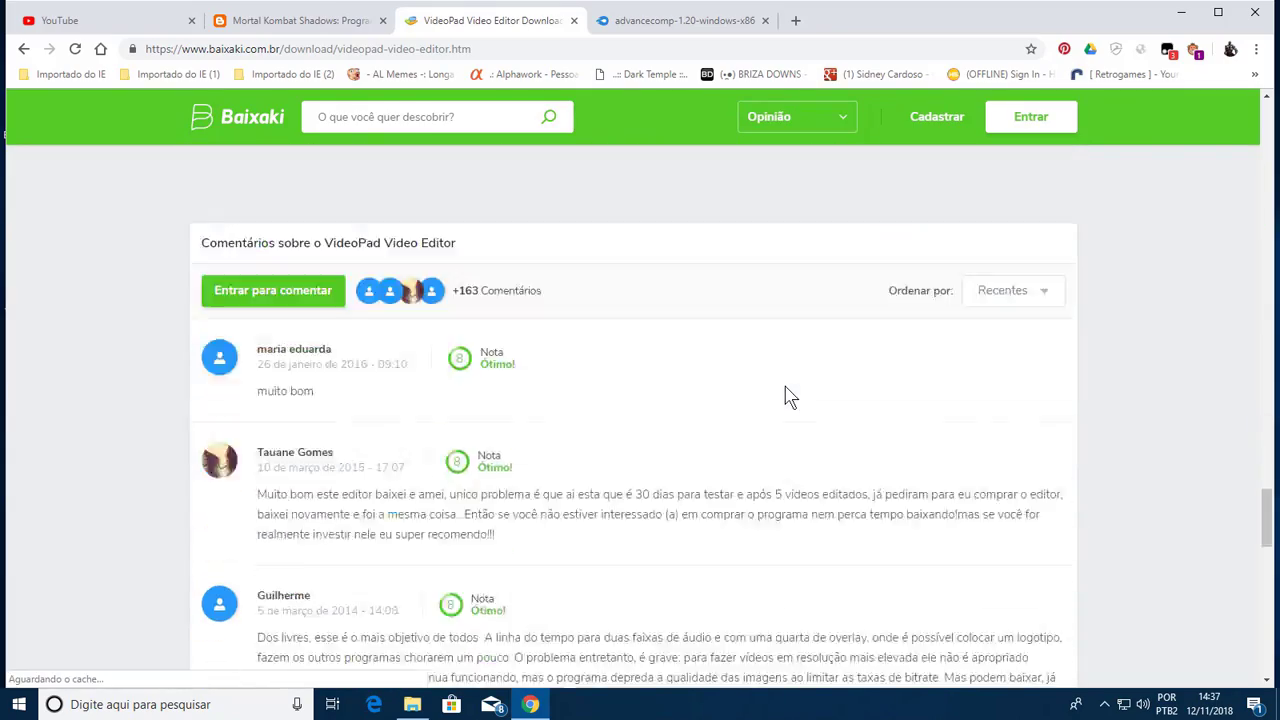
{"action": "scroll", "coordinate": [786, 395], "scroll_direction": "up", "scroll_amount": 20}
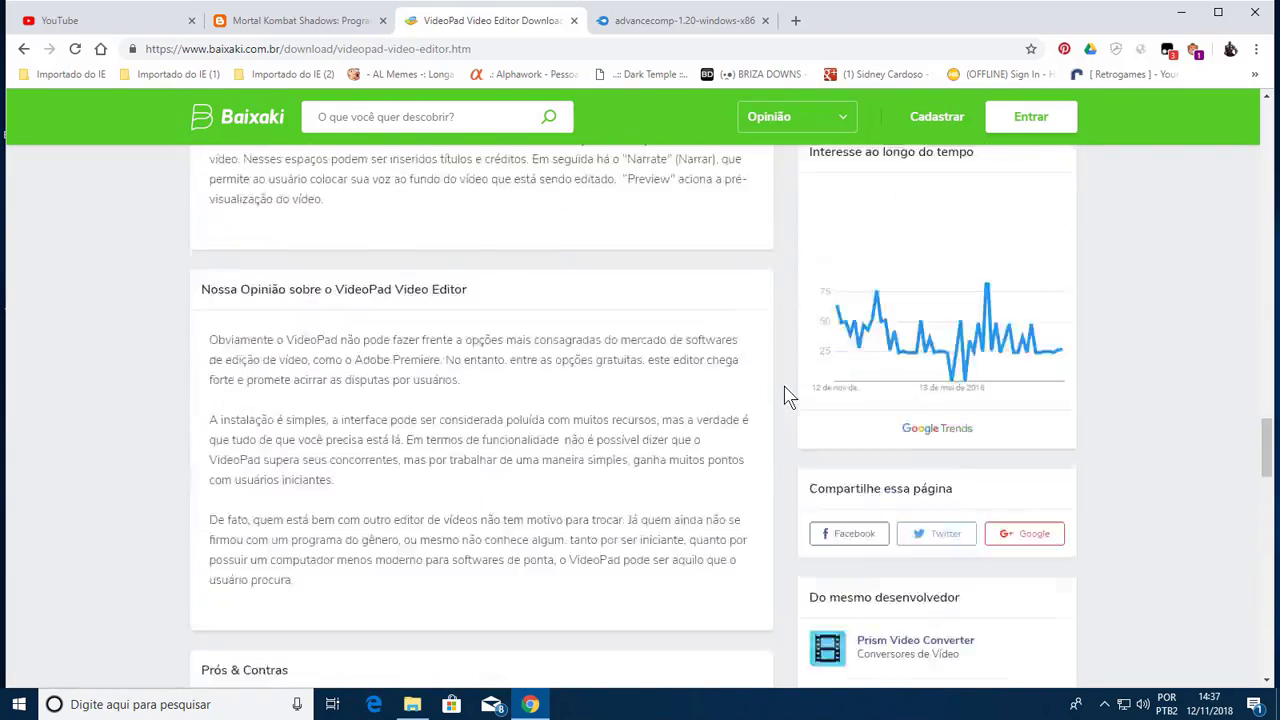
{"action": "scroll", "coordinate": [786, 395], "scroll_direction": "down", "scroll_amount": 12}
{"action": "scroll", "coordinate": [786, 395], "scroll_direction": "up", "scroll_amount": 20}
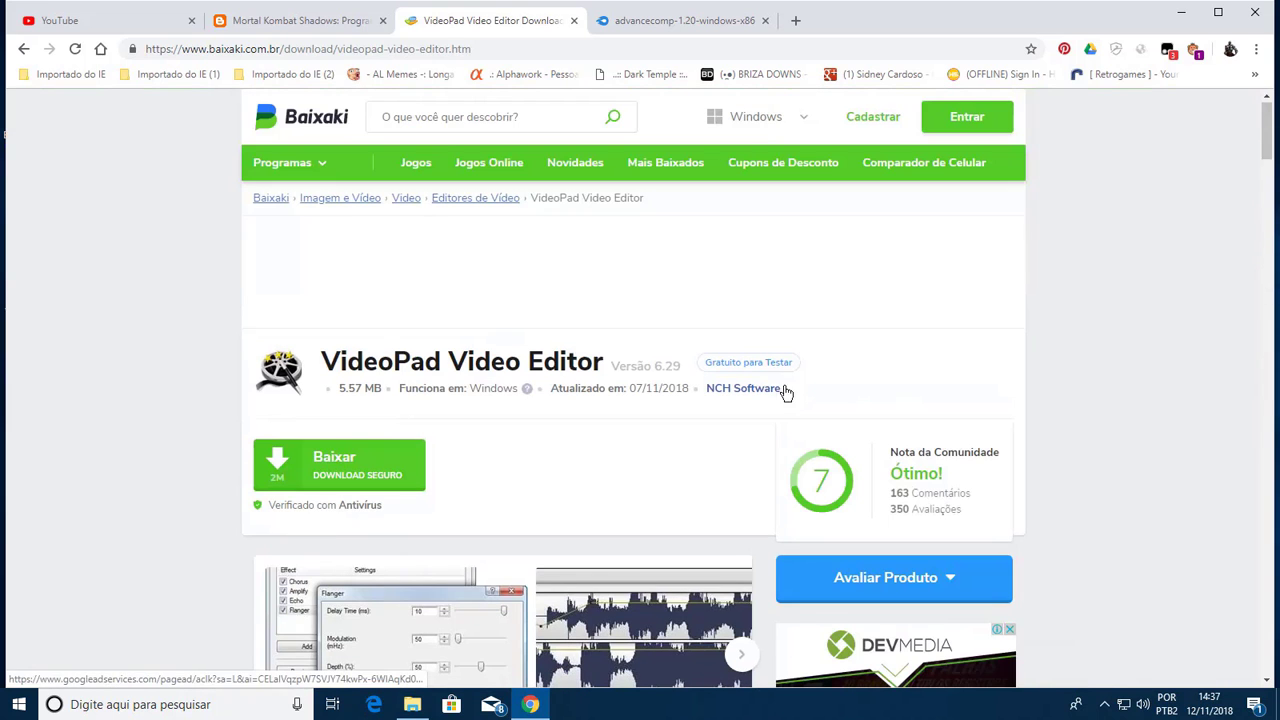
{"action": "left_click", "coordinate": [575, 21]}
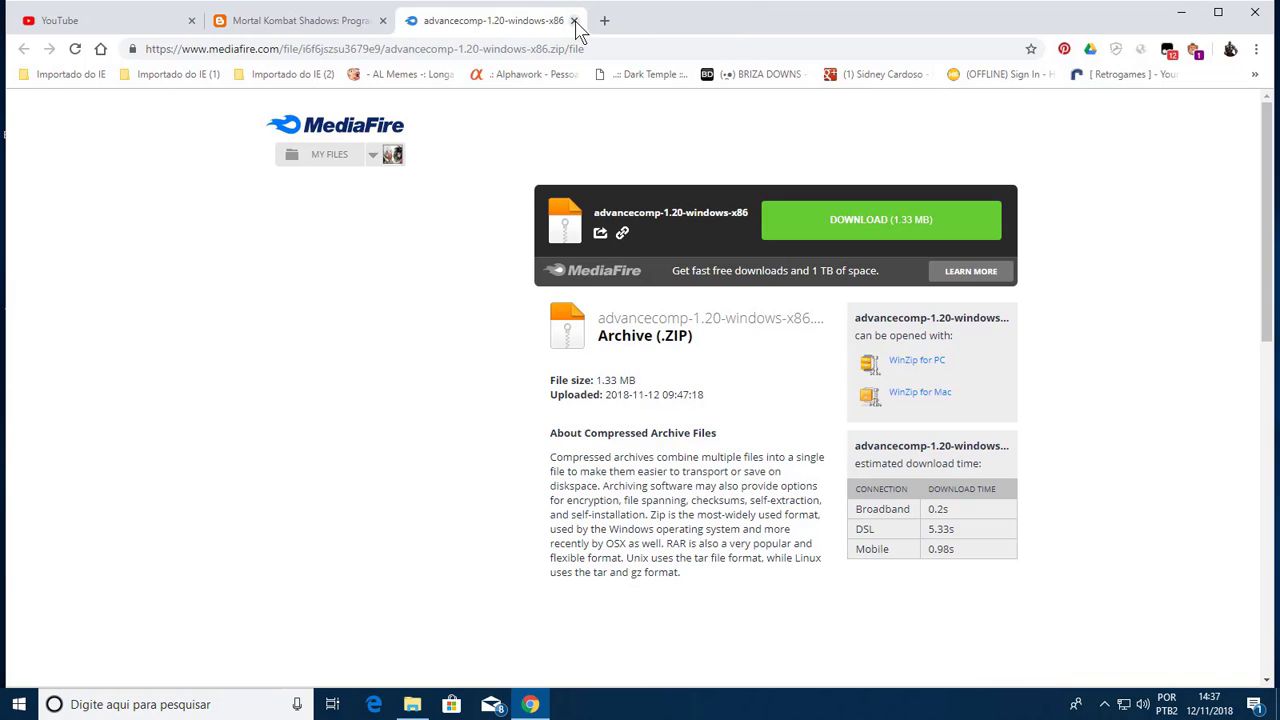
{"action": "left_click", "coordinate": [575, 21]}
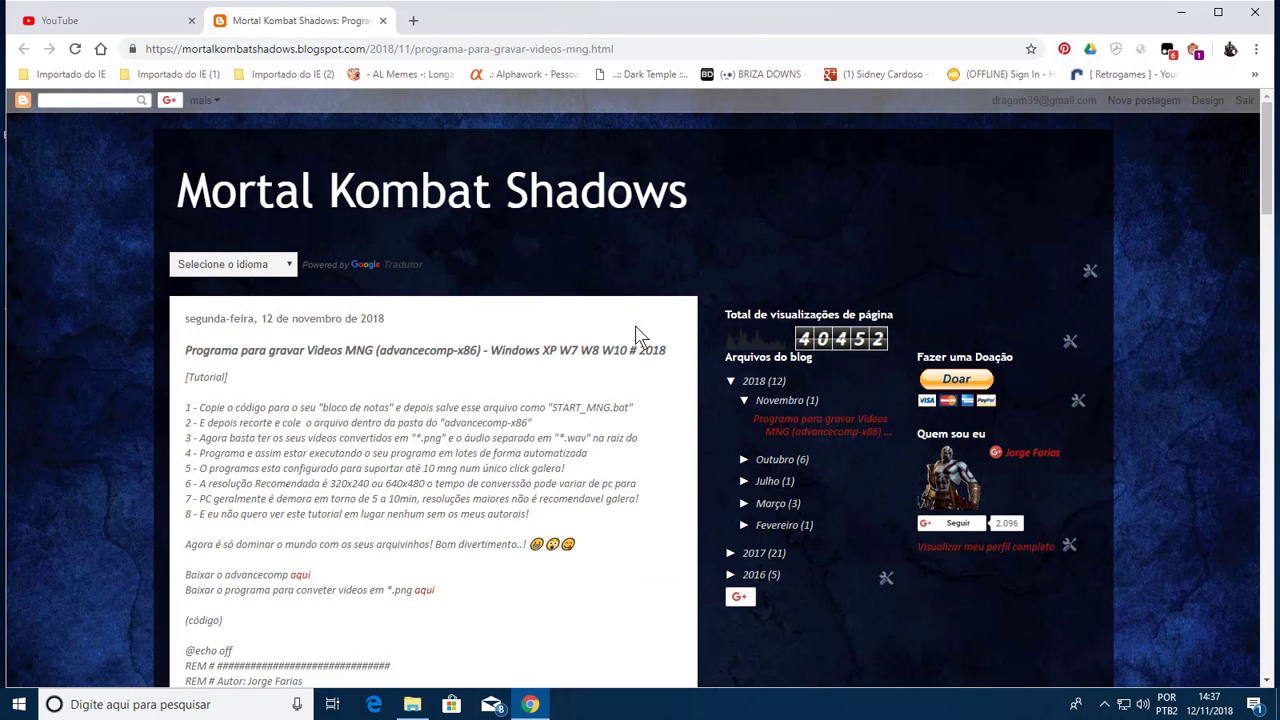
{"action": "scroll", "coordinate": [640, 337], "scroll_direction": "down", "scroll_amount": 2}
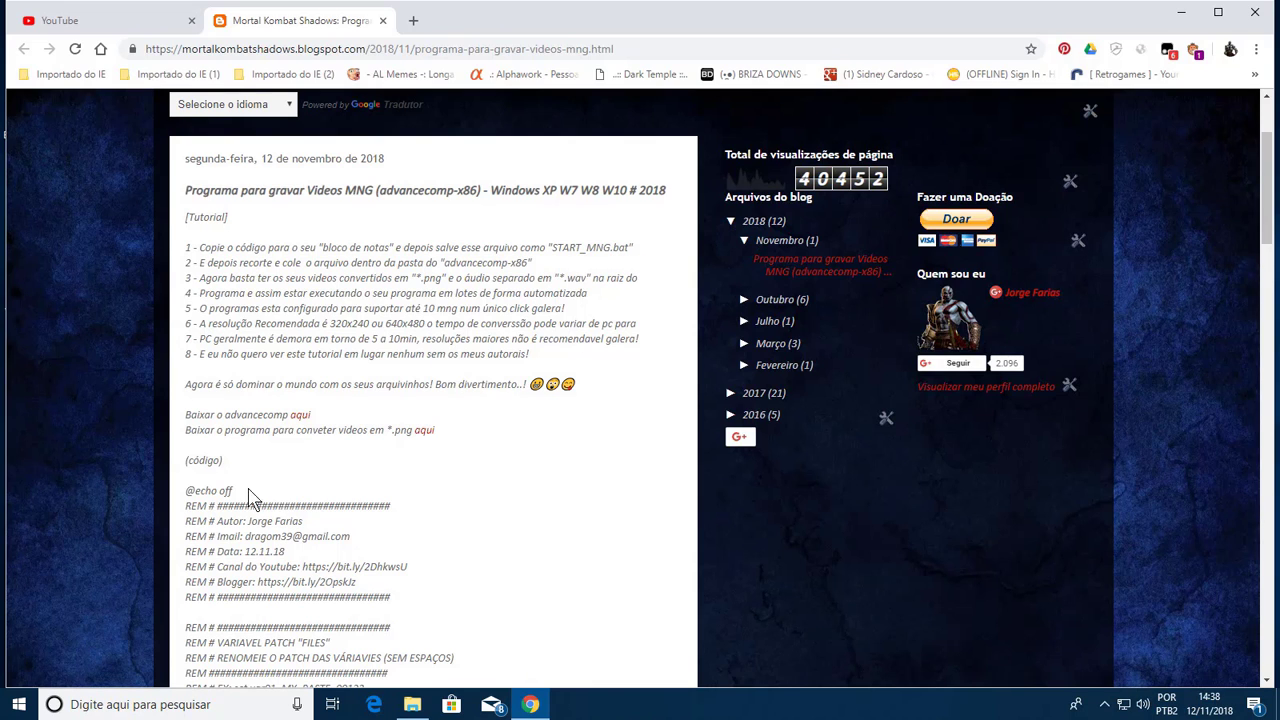
{"action": "left_click_drag", "start_coordinate": [186, 491], "coordinate": [290, 521]}
{"action": "scroll", "coordinate": [290, 521], "scroll_direction": "down", "scroll_amount": 3}
{"action": "scroll", "coordinate": [433, 390], "scroll_direction": "down", "scroll_amount": 20}
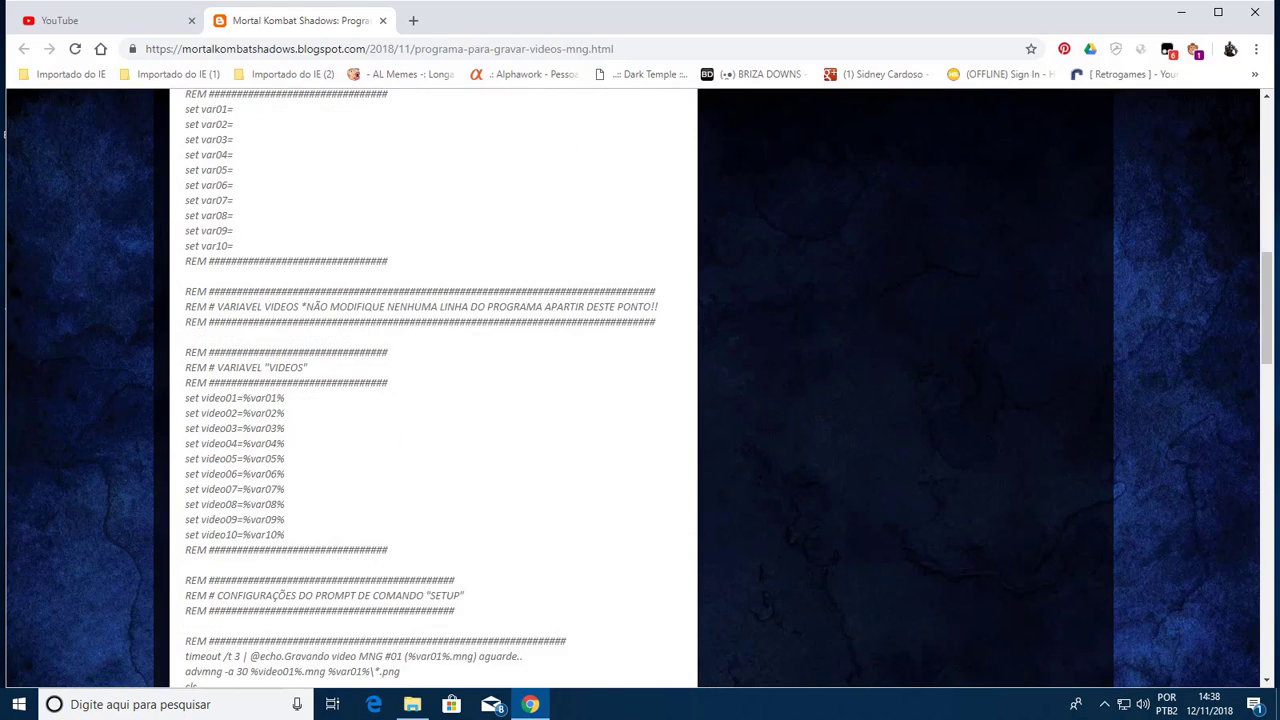
{"action": "scroll", "coordinate": [355, 452], "scroll_direction": "up", "scroll_amount": 1}
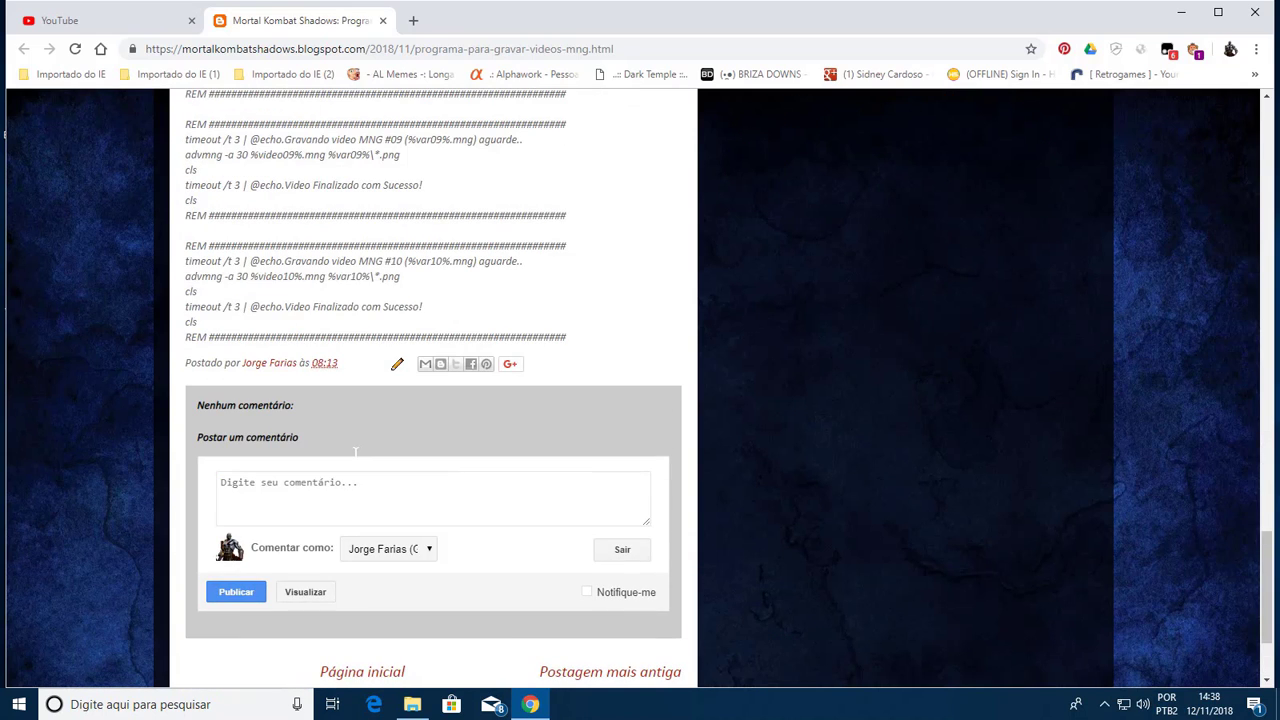
{"action": "left_click", "coordinate": [579, 342], "text": "shift"}
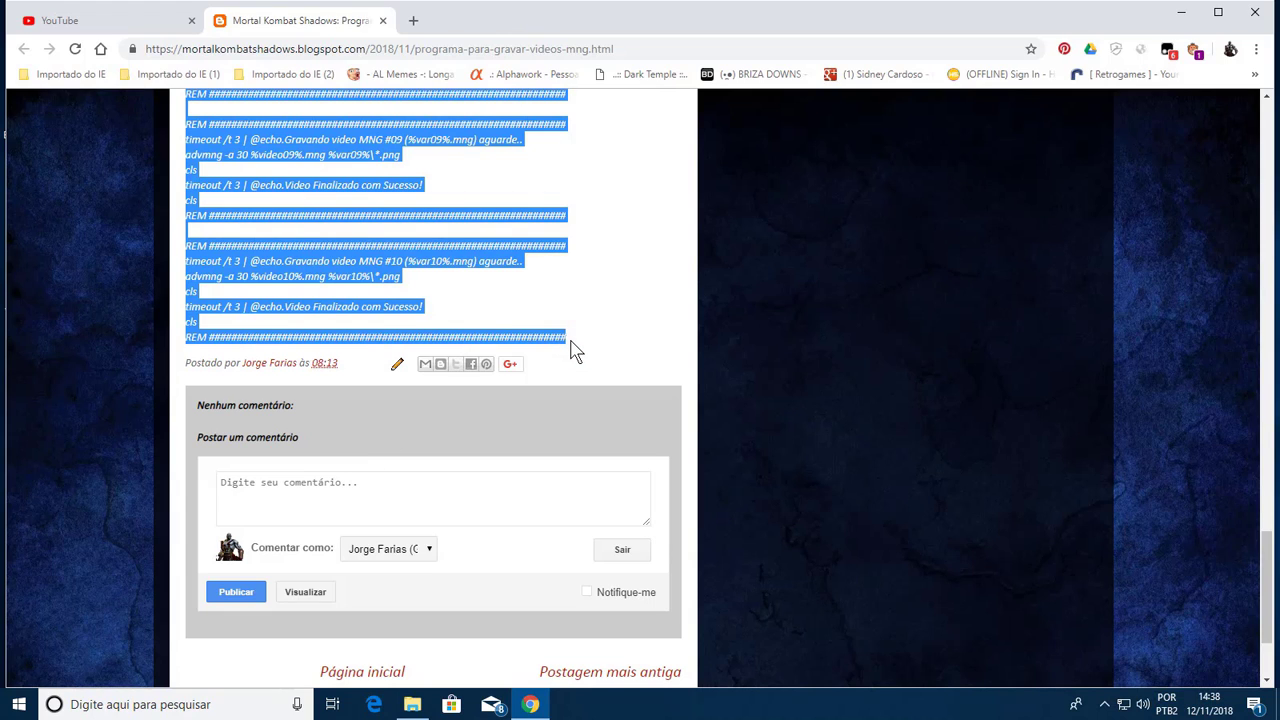
{"action": "right_click", "coordinate": [375, 264]}
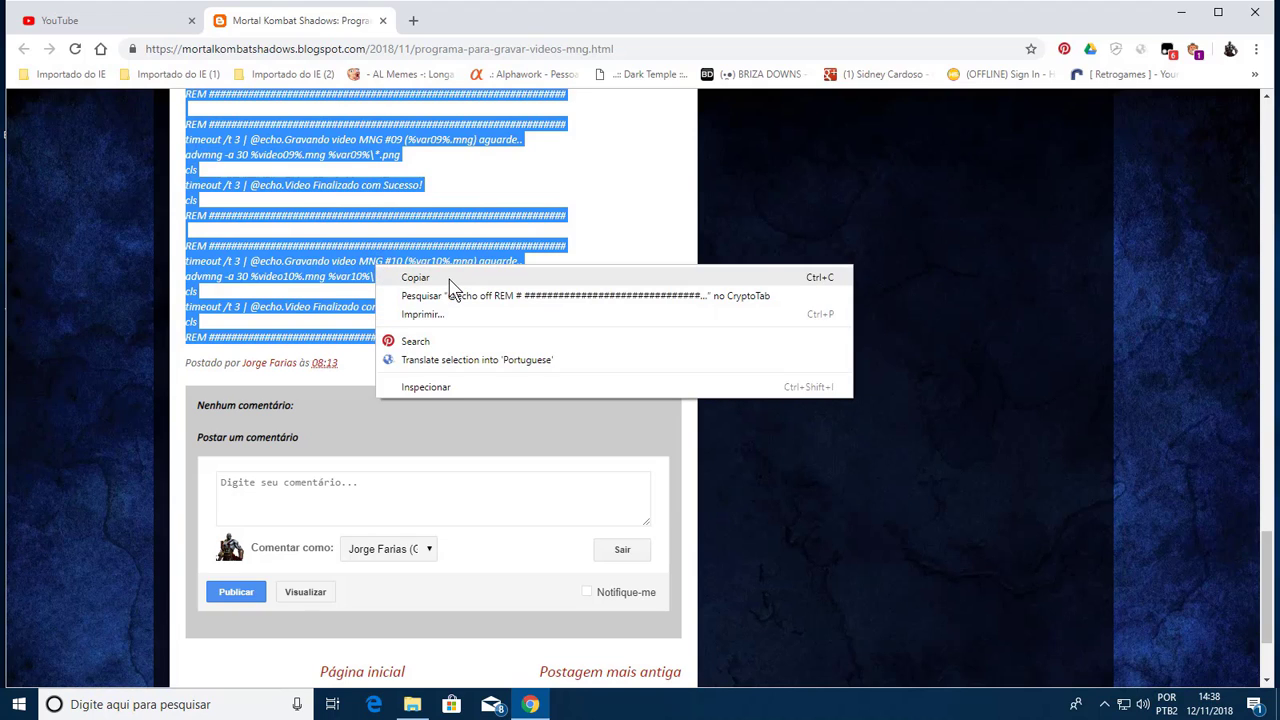
{"action": "left_click", "coordinate": [449, 287]}
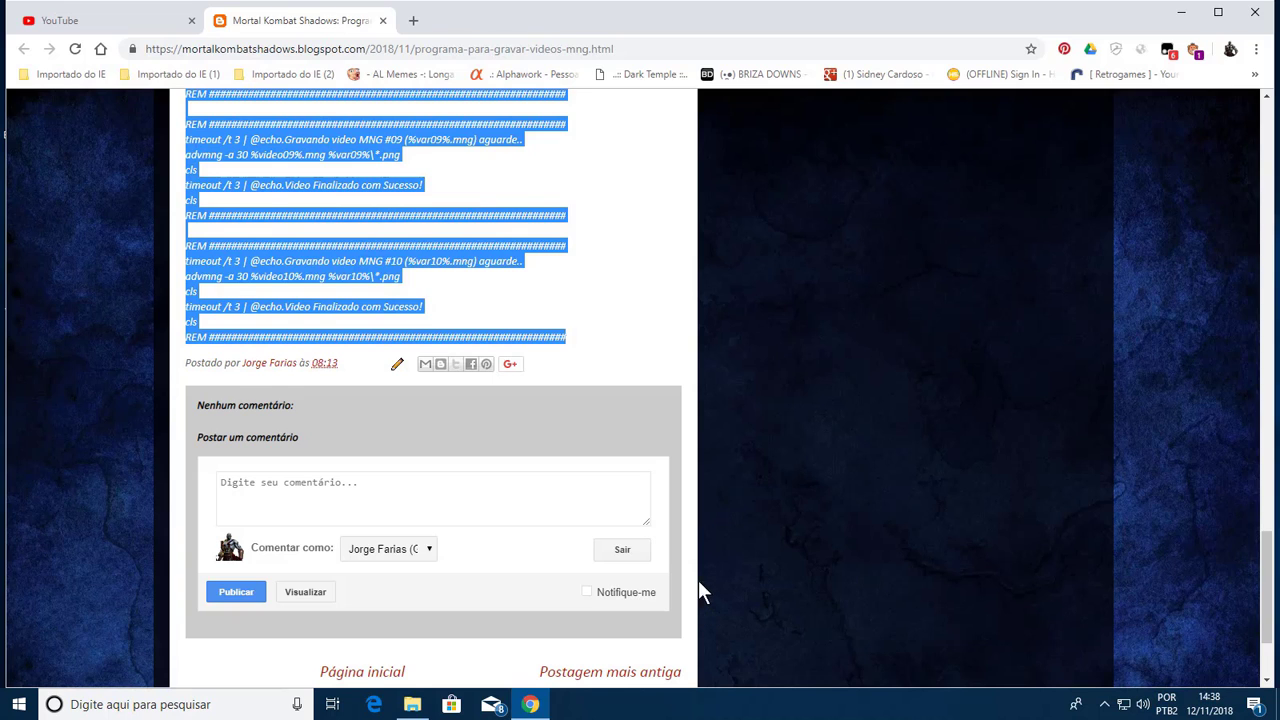
Search Windows for "blo" and launch Notepad (Bloco de notas) with an empty document
{"action": "key", "text": "super+s"}
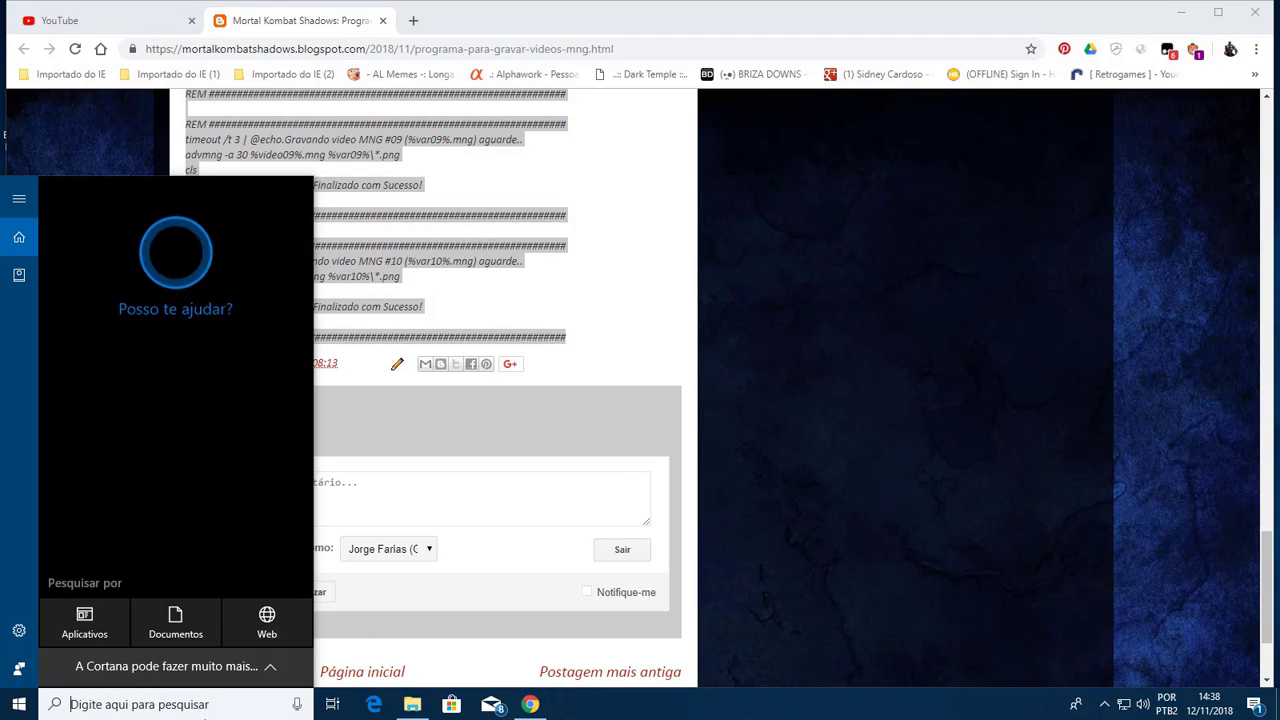
{"action": "type", "text": "blo"}
{"action": "key", "text": "Return"}
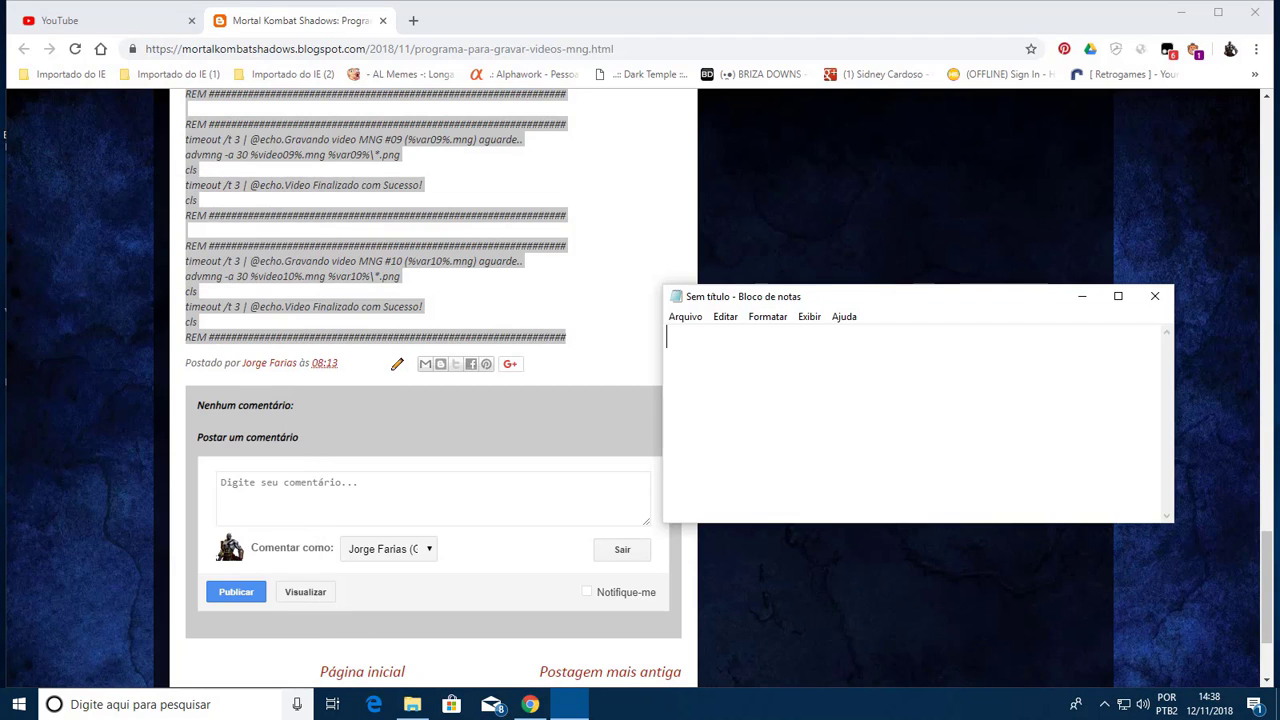
Paste the copied batch code into the empty Notepad document, maximize the window and go back to the beginning of the code
{"action": "key", "text": "ctrl+v"}
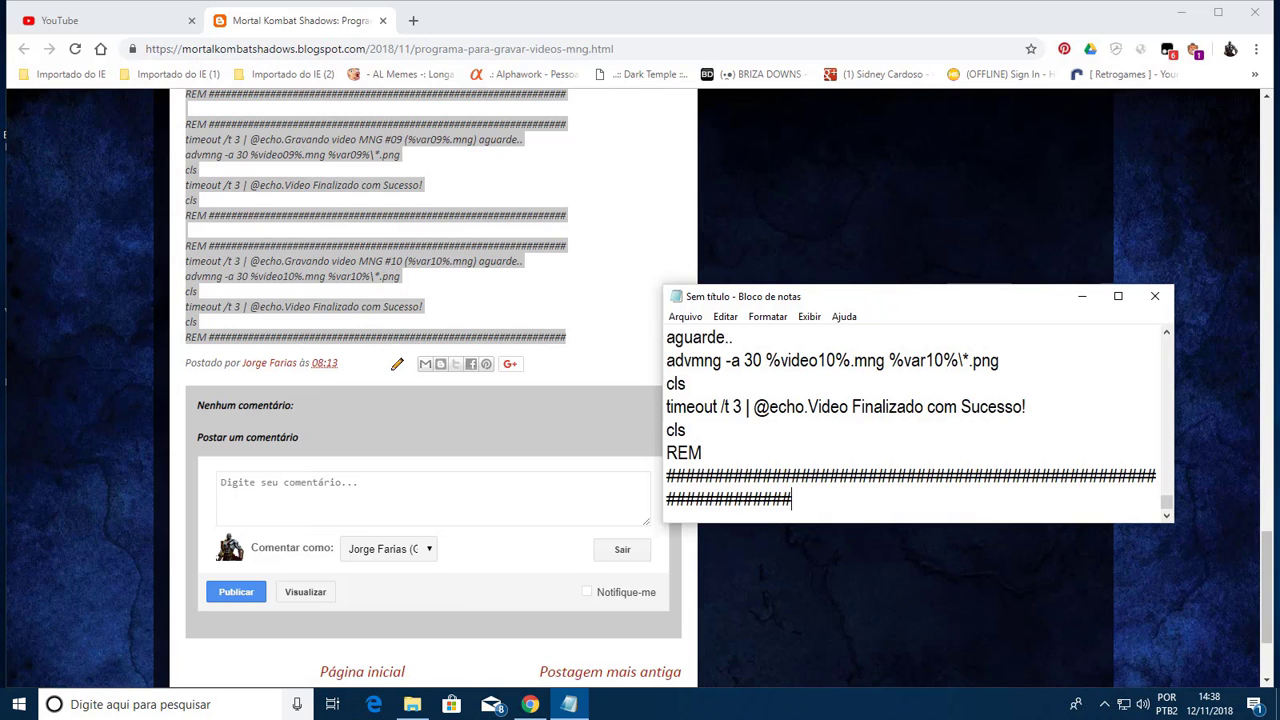
{"action": "left_click", "coordinate": [1118, 296]}
{"action": "scroll", "coordinate": [425, 308], "scroll_direction": "up", "scroll_amount": 15}
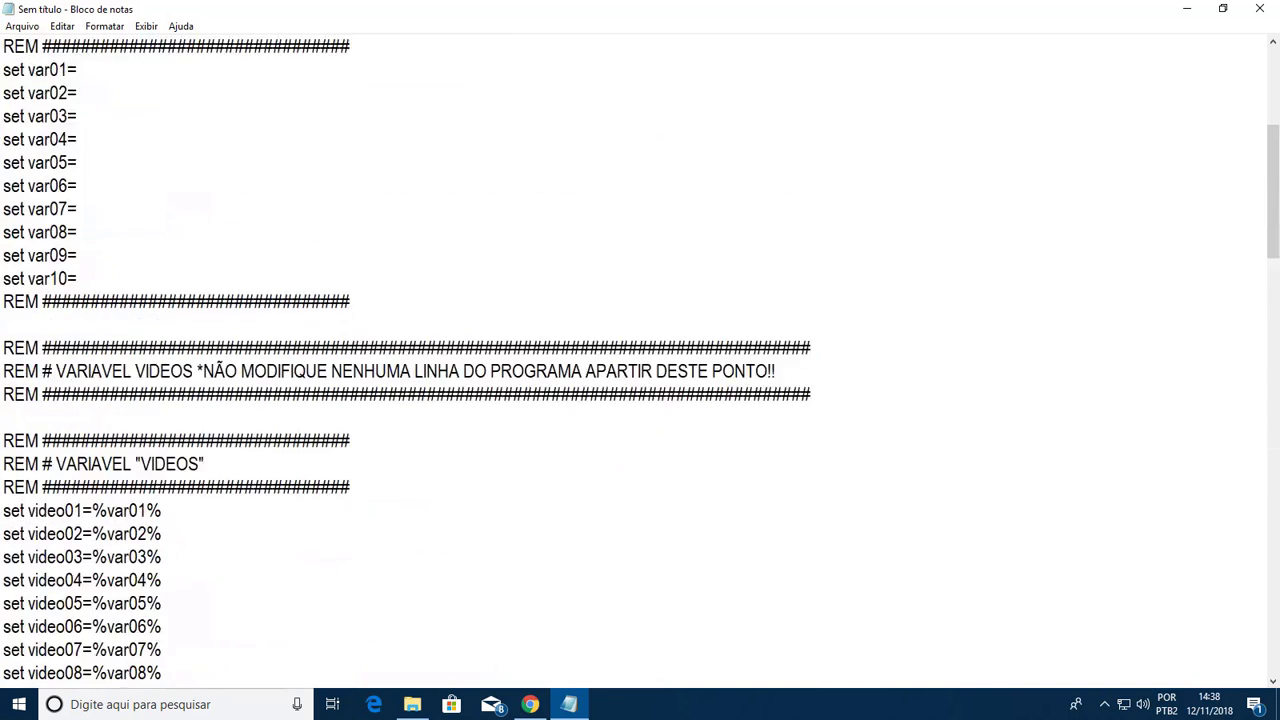
Start saving the document to the Desktop (Área de Trabalho) with Unicode encoding
{"action": "left_click", "coordinate": [20, 25]}
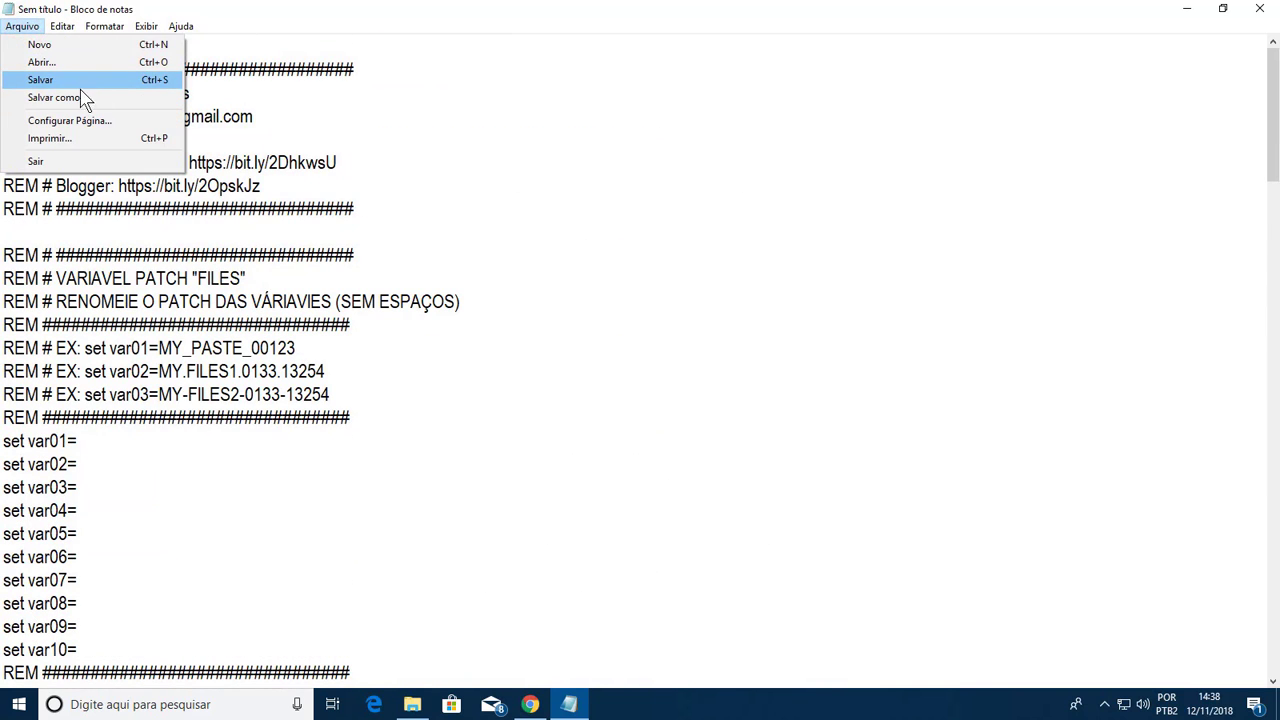
{"action": "left_click", "coordinate": [86, 86]}
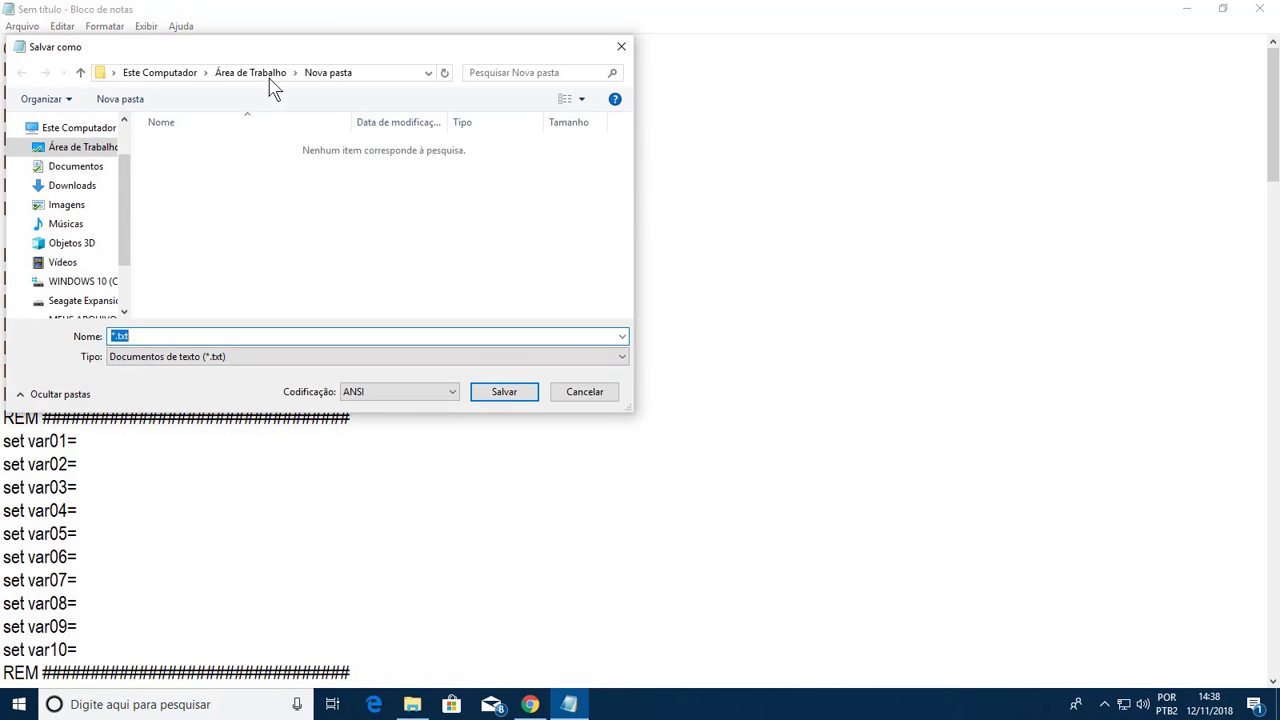
{"action": "left_click", "coordinate": [50, 148]}
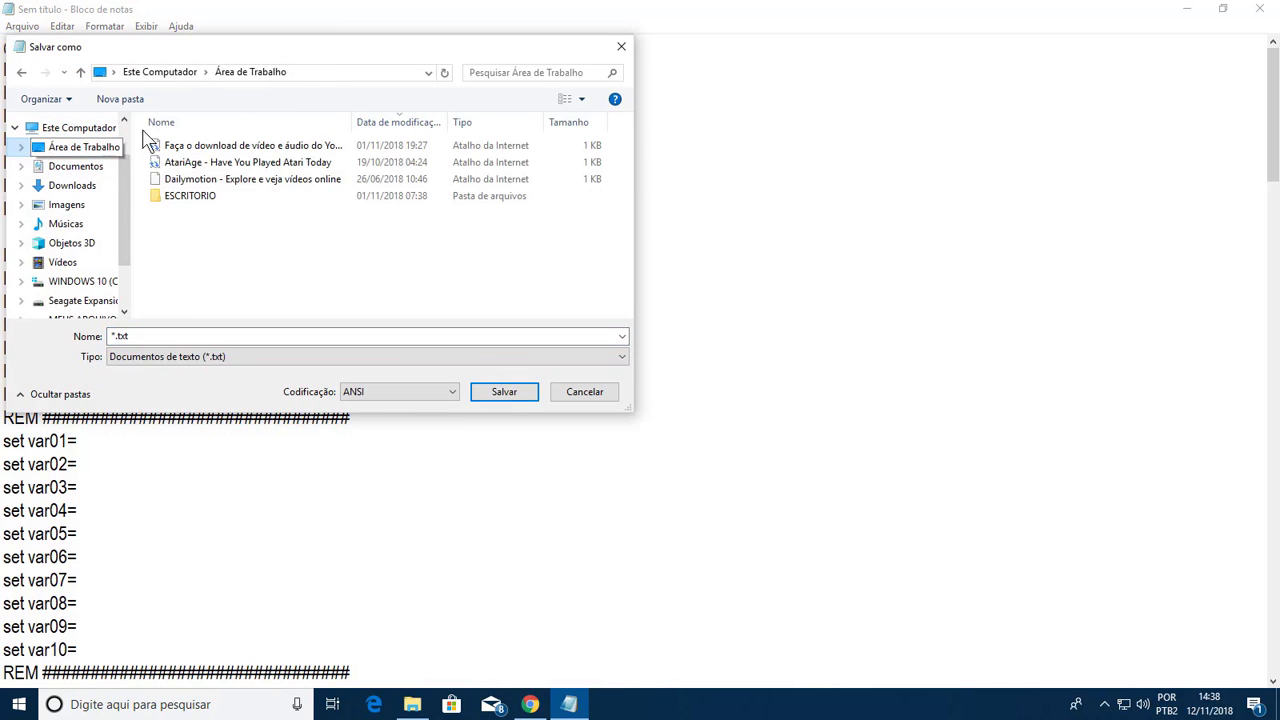
{"action": "left_click", "coordinate": [431, 393]}
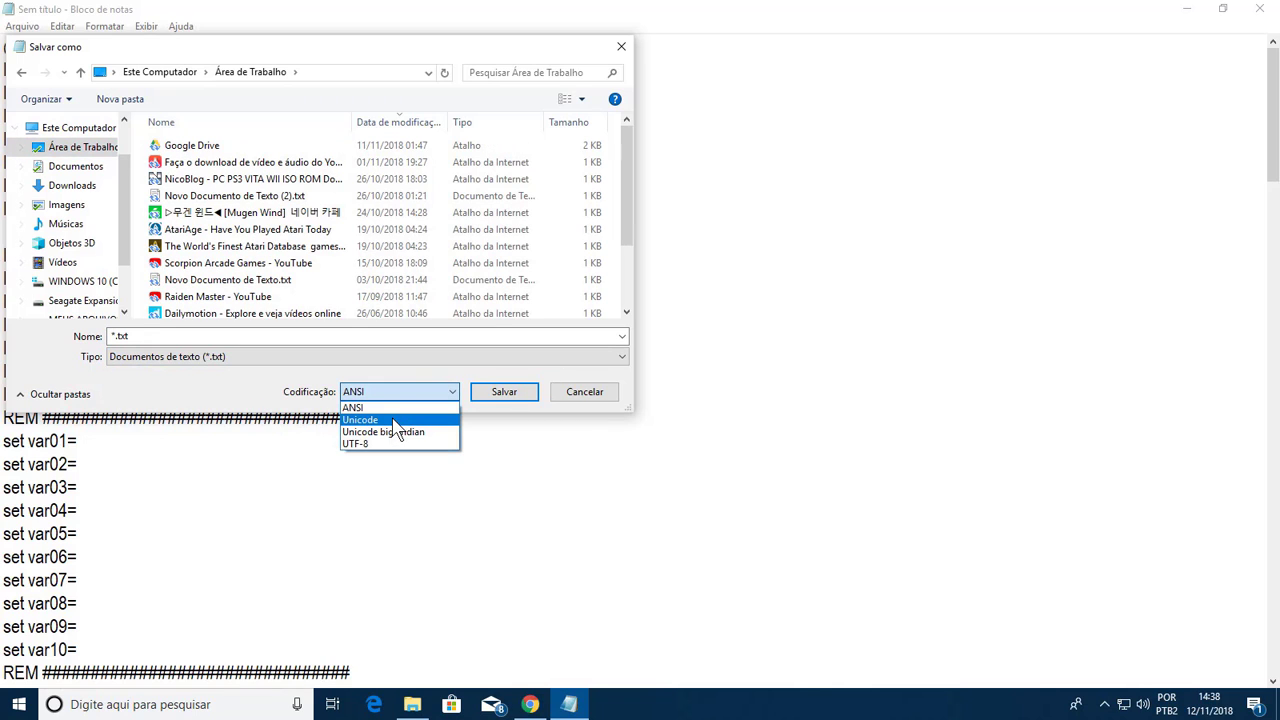
{"action": "left_click", "coordinate": [394, 420]}
Name the file START_MNG.bat in place of the default .txt name and save it
{"action": "left_click_drag", "start_coordinate": [160, 336], "coordinate": [110, 336]}
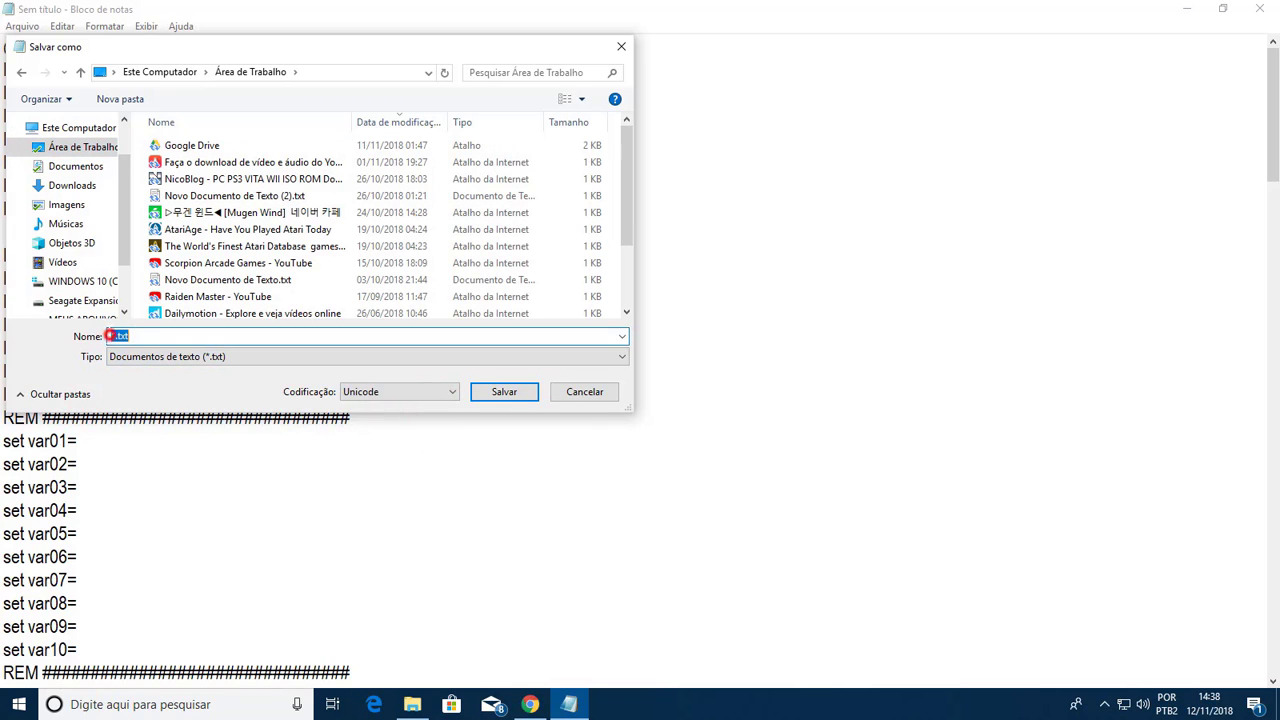
{"action": "key", "text": "Right"}
{"action": "key", "text": "Left"}
{"action": "key", "text": "Left"}
{"action": "key", "text": "Left"}
{"action": "key", "text": "Left"}
{"action": "key", "text": "BackSpace"}
{"action": "type", "text": "START_MNG"}
{"action": "key", "text": "Right"}
{"action": "key", "text": "shift+End"}
{"action": "type", "text": "bat"}
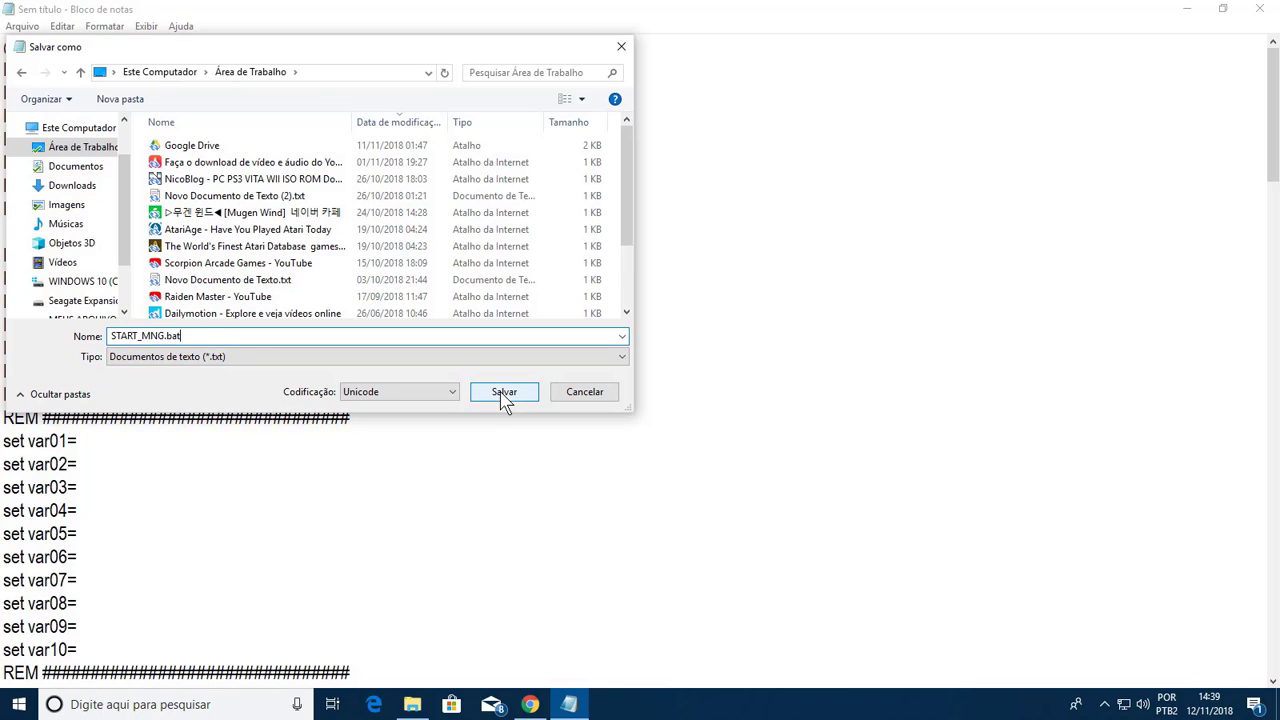
{"action": "key", "text": "BackSpace"}
{"action": "type", "text": "."}
{"action": "left_click", "coordinate": [504, 392]}
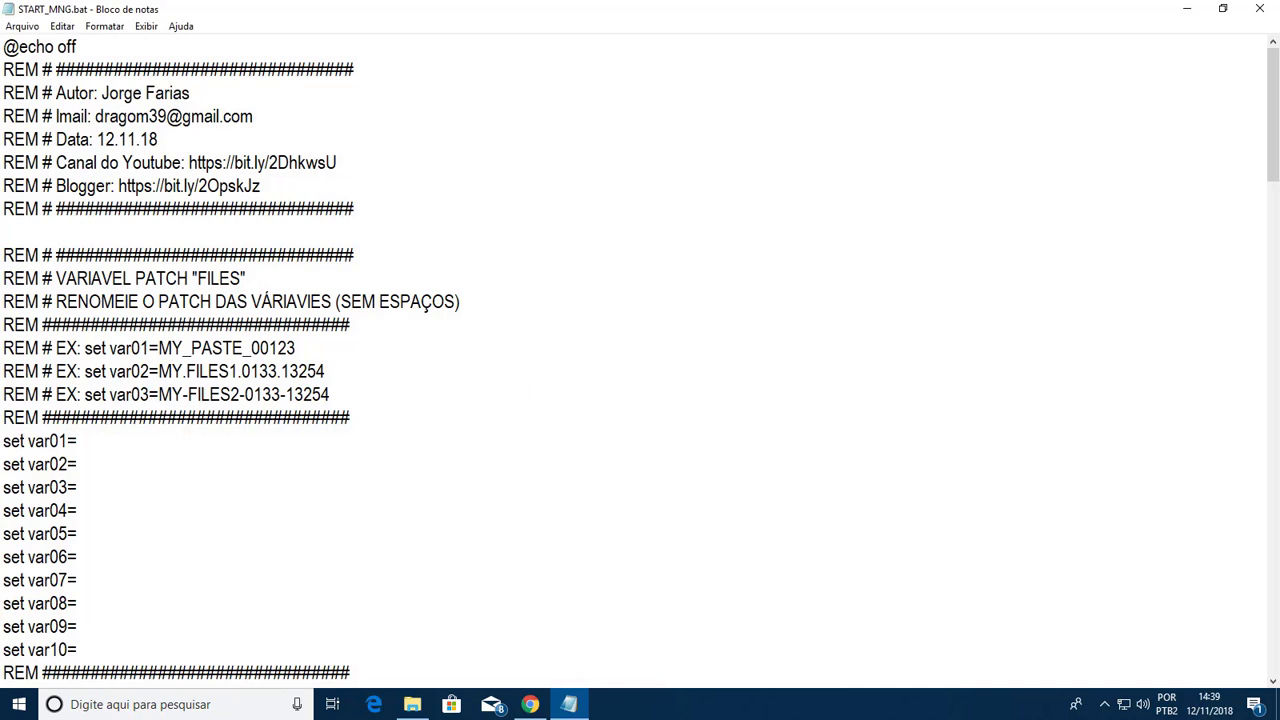
Search Windows for "pasta", open the File Explorer options and check the settings for hidden files and known file type extensions
{"action": "left_click", "coordinate": [160, 705]}
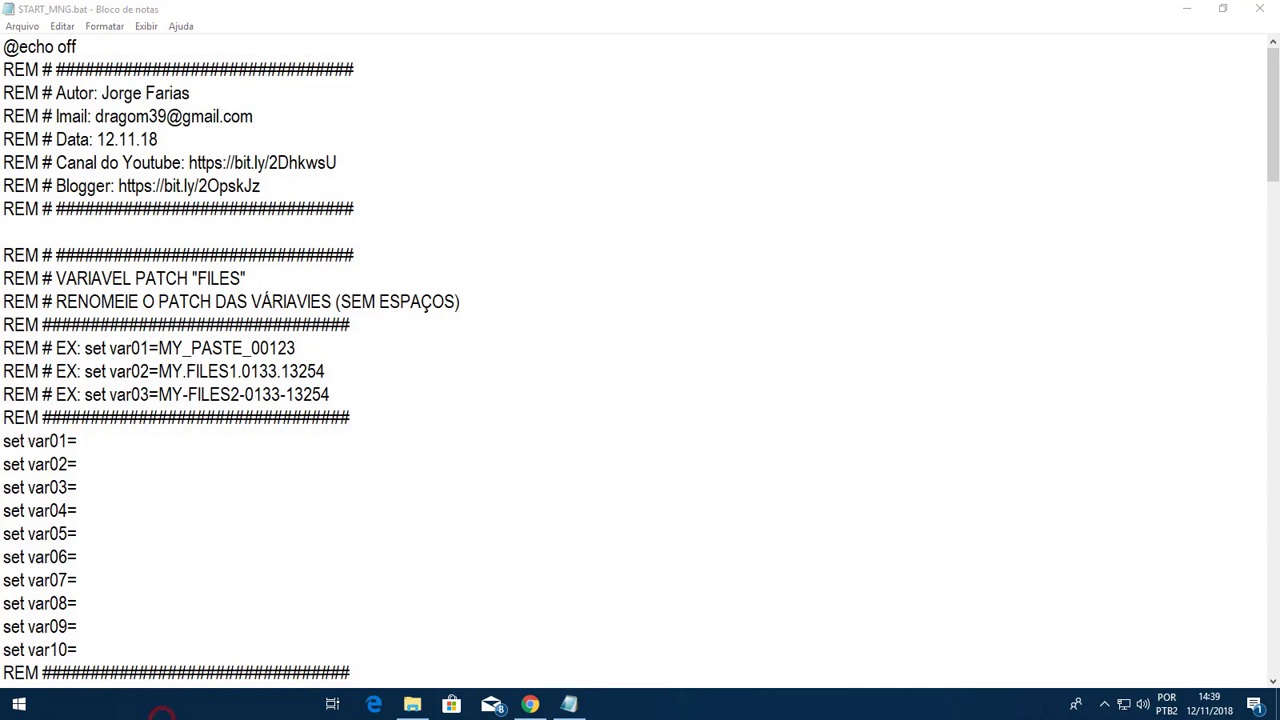
{"action": "type", "text": "pasta"}
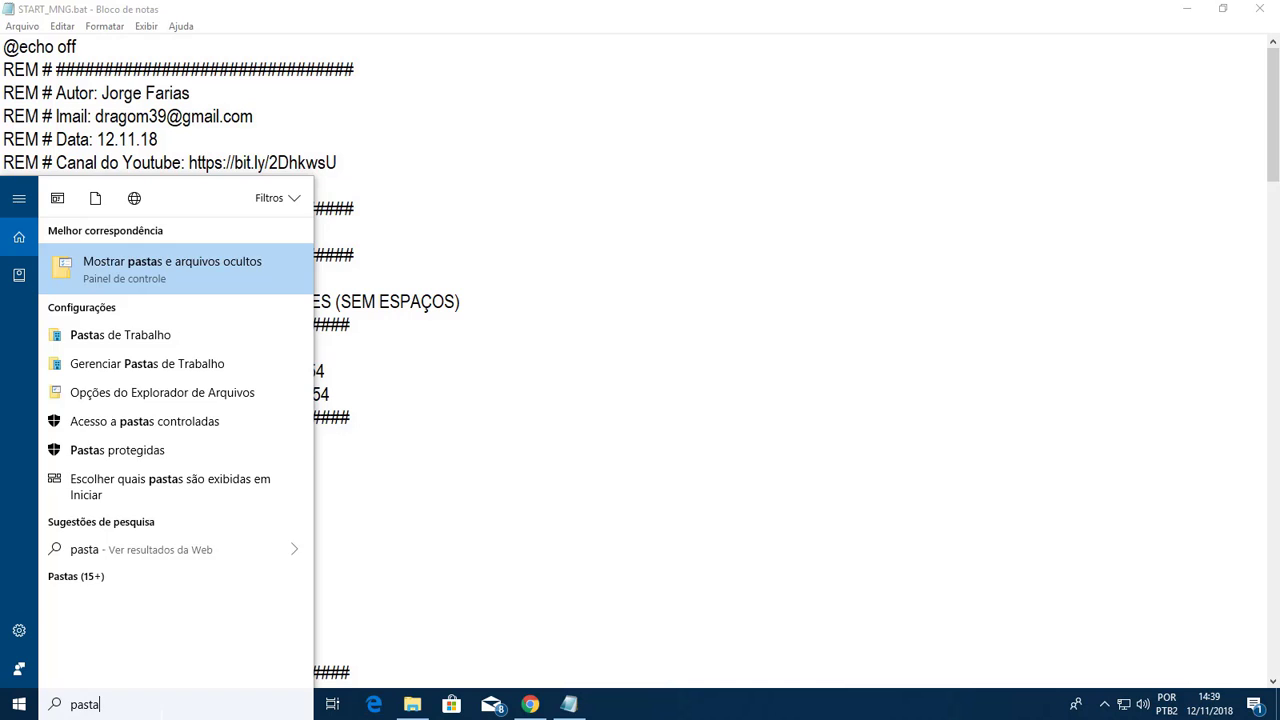
{"action": "key", "text": "Return"}
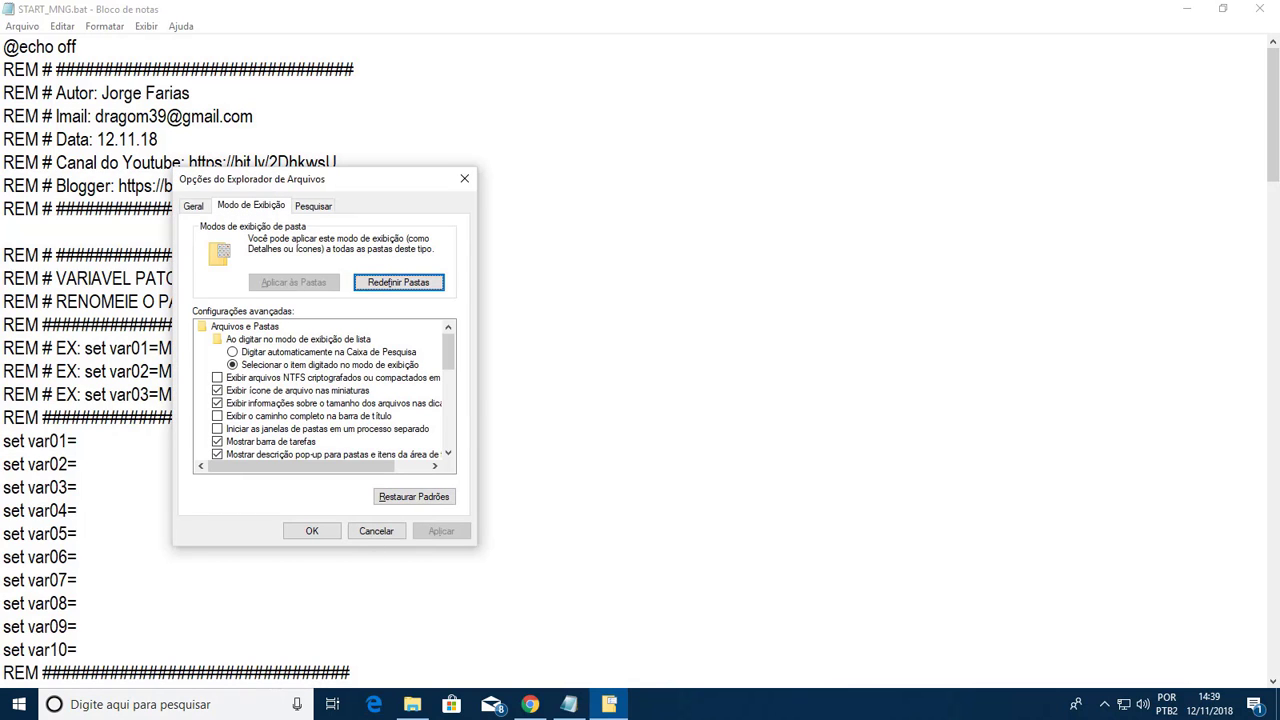
{"action": "left_click_drag", "start_coordinate": [447, 348], "coordinate": [458, 415]}
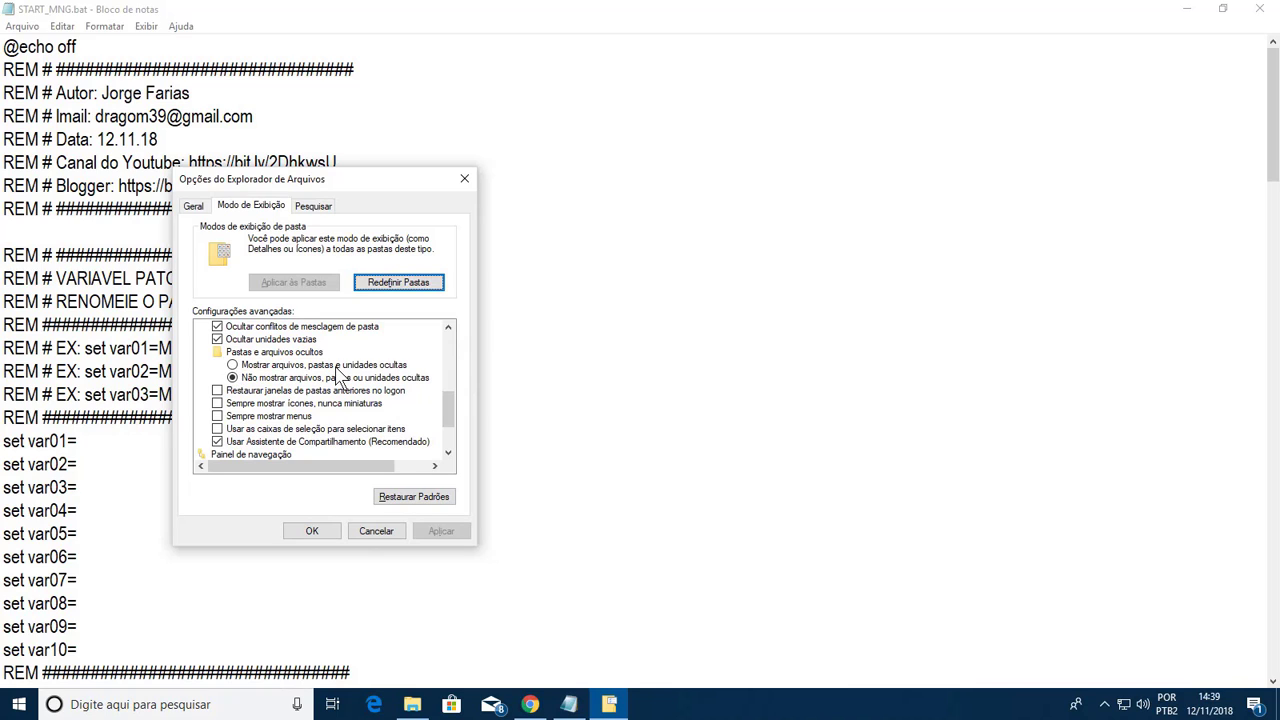
{"action": "left_click_drag", "start_coordinate": [448, 417], "coordinate": [452, 405]}
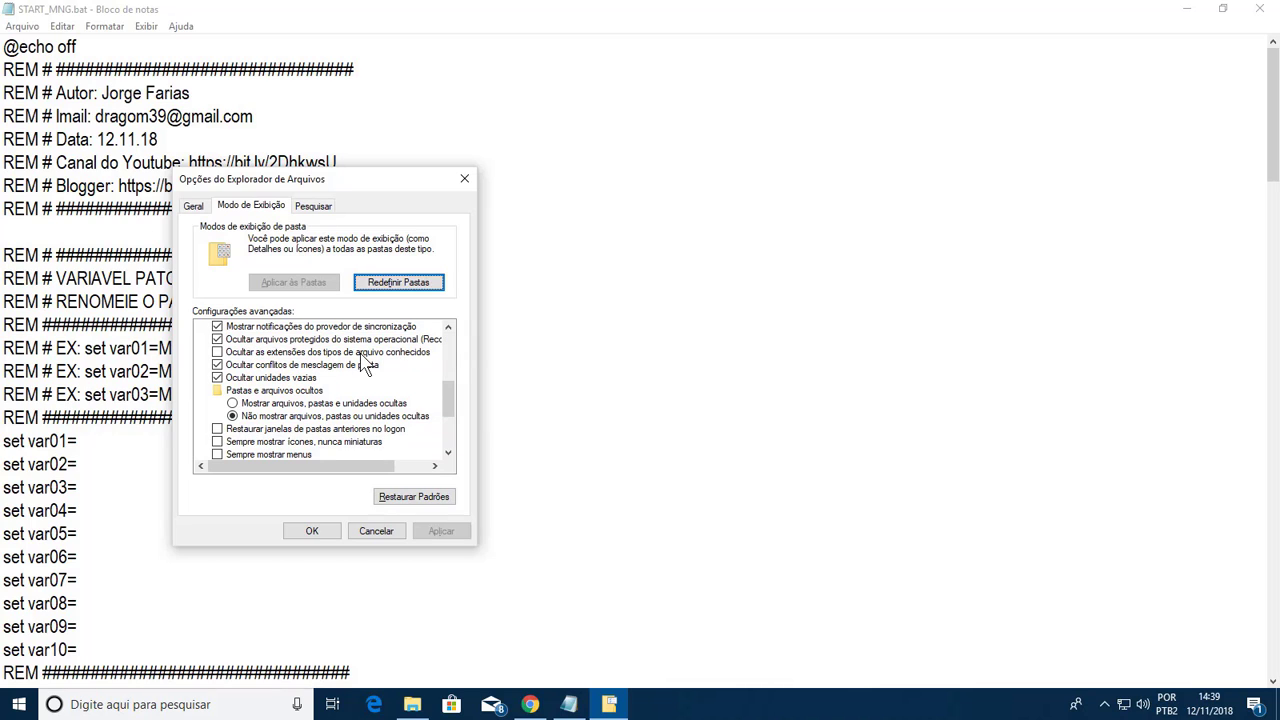
{"action": "left_click", "coordinate": [300, 535]}
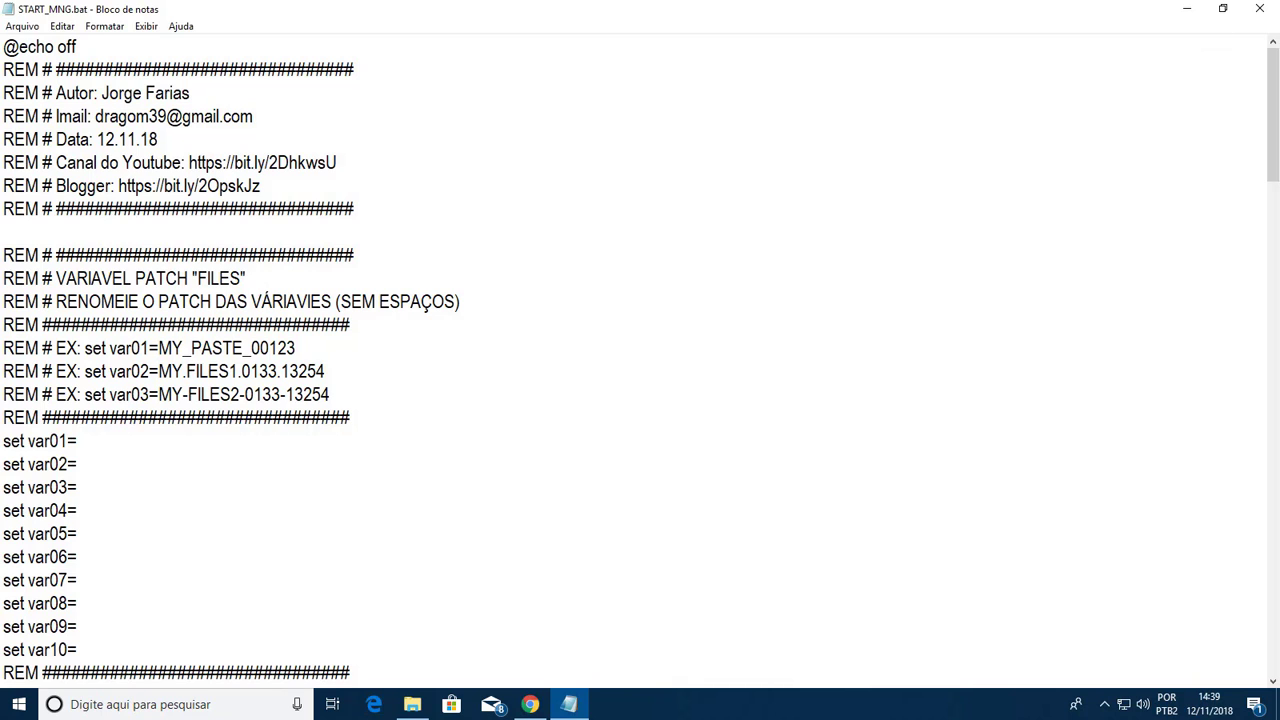
Close Notepad and review the tutorial instructions at the start of the blog post
{"action": "left_click", "coordinate": [1259, 8]}
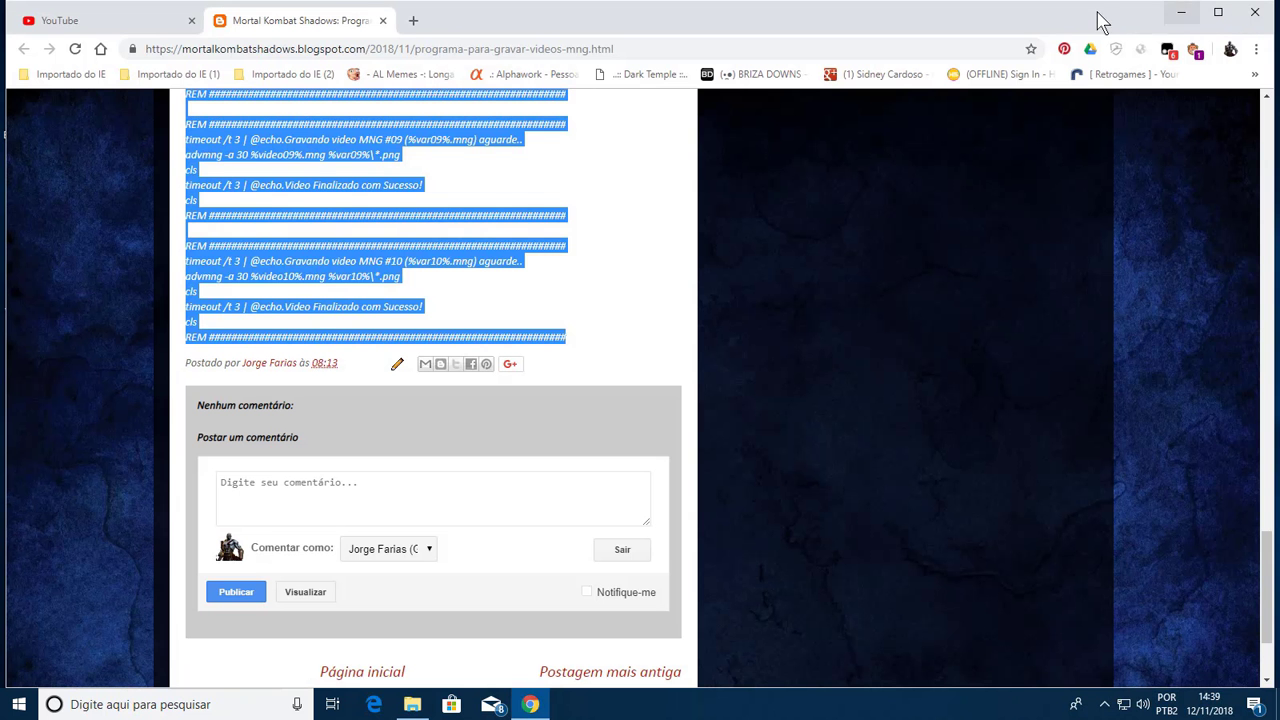
{"action": "scroll", "coordinate": [617, 328], "scroll_direction": "up", "scroll_amount": 5}
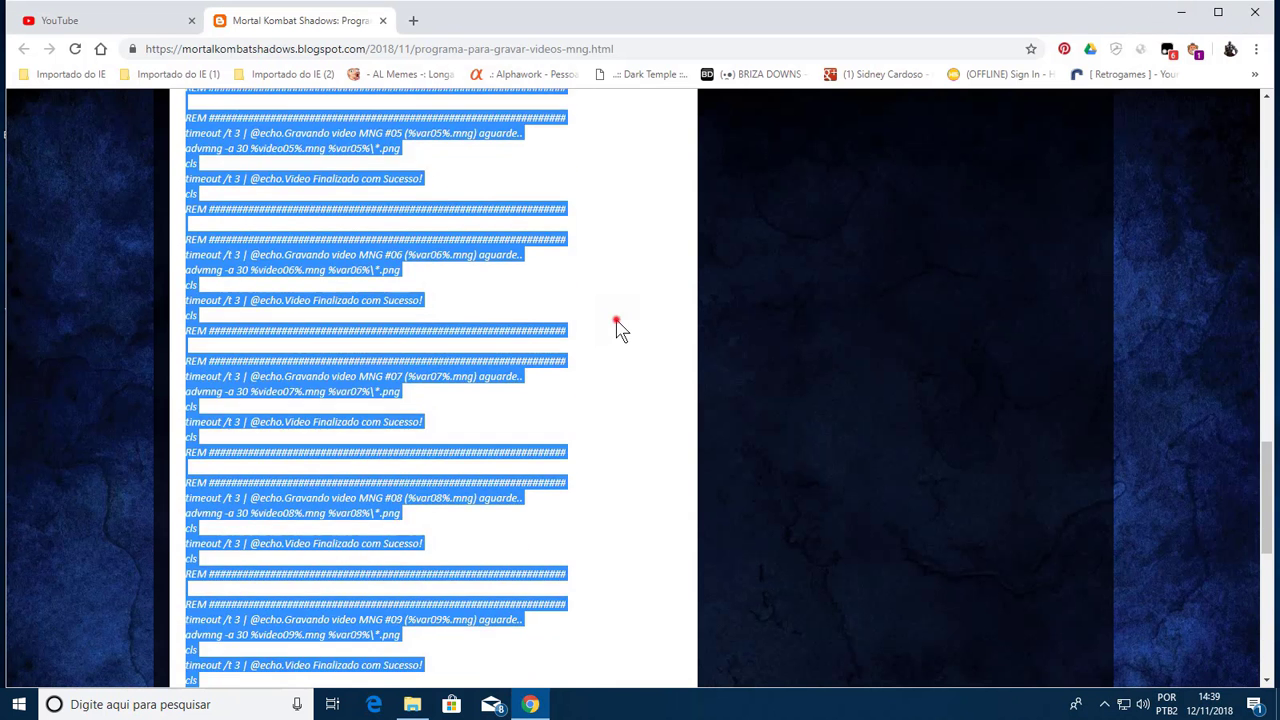
{"action": "left_click", "coordinate": [617, 328]}
{"action": "scroll", "coordinate": [617, 328], "scroll_direction": "up", "scroll_amount": 10}
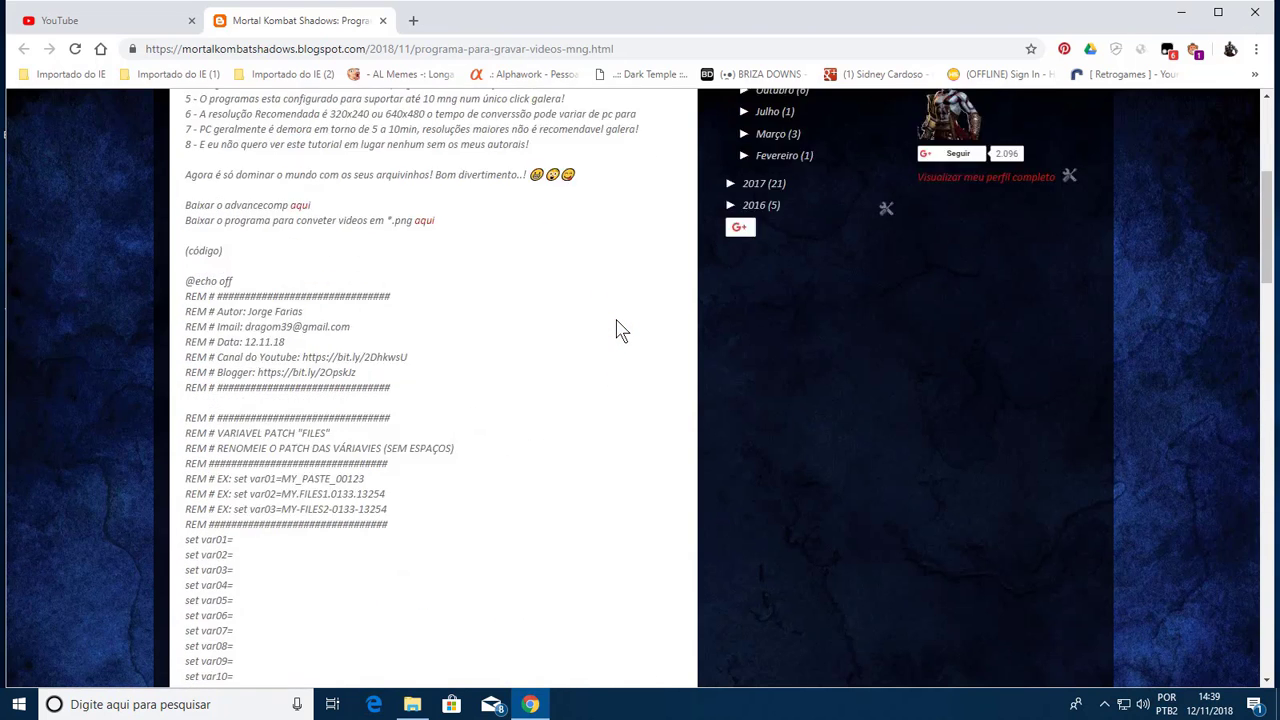
{"action": "scroll", "coordinate": [617, 328], "scroll_direction": "up", "scroll_amount": 3}
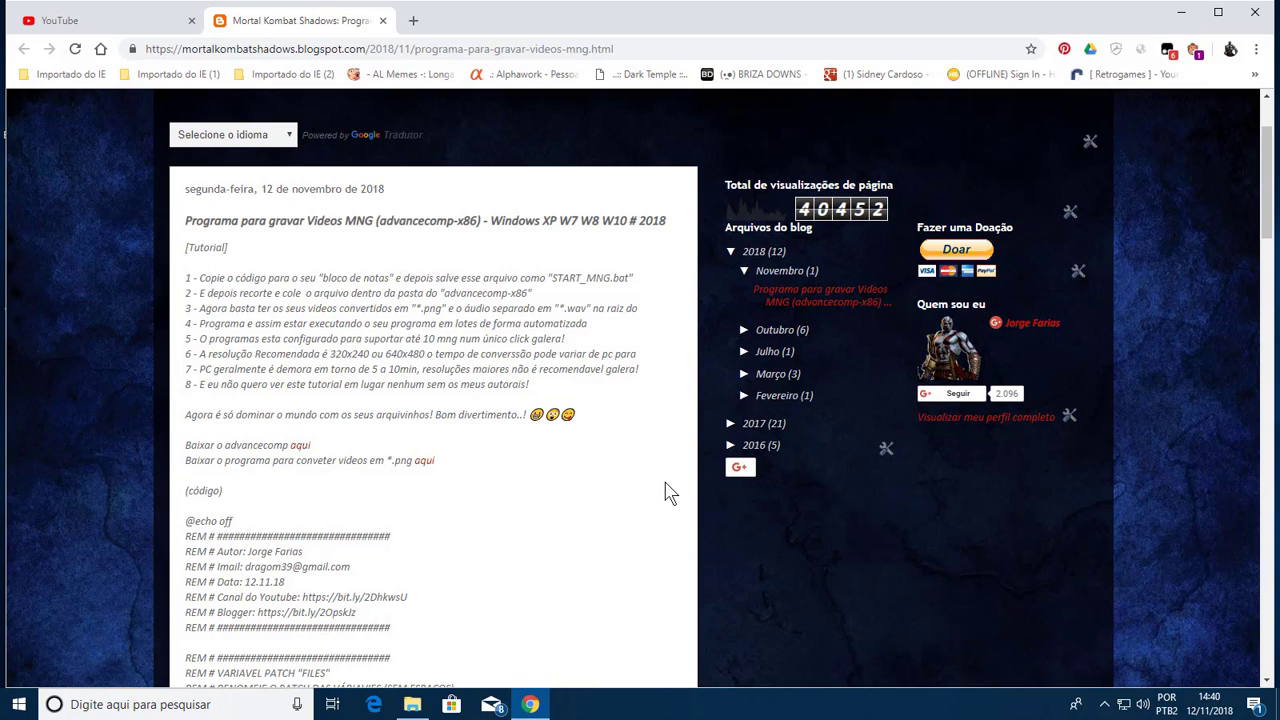
Minimize the browser, launch VideoPad Video Editor from the desktop and skip its welcome dialog
{"action": "left_click", "coordinate": [1178, 13]}
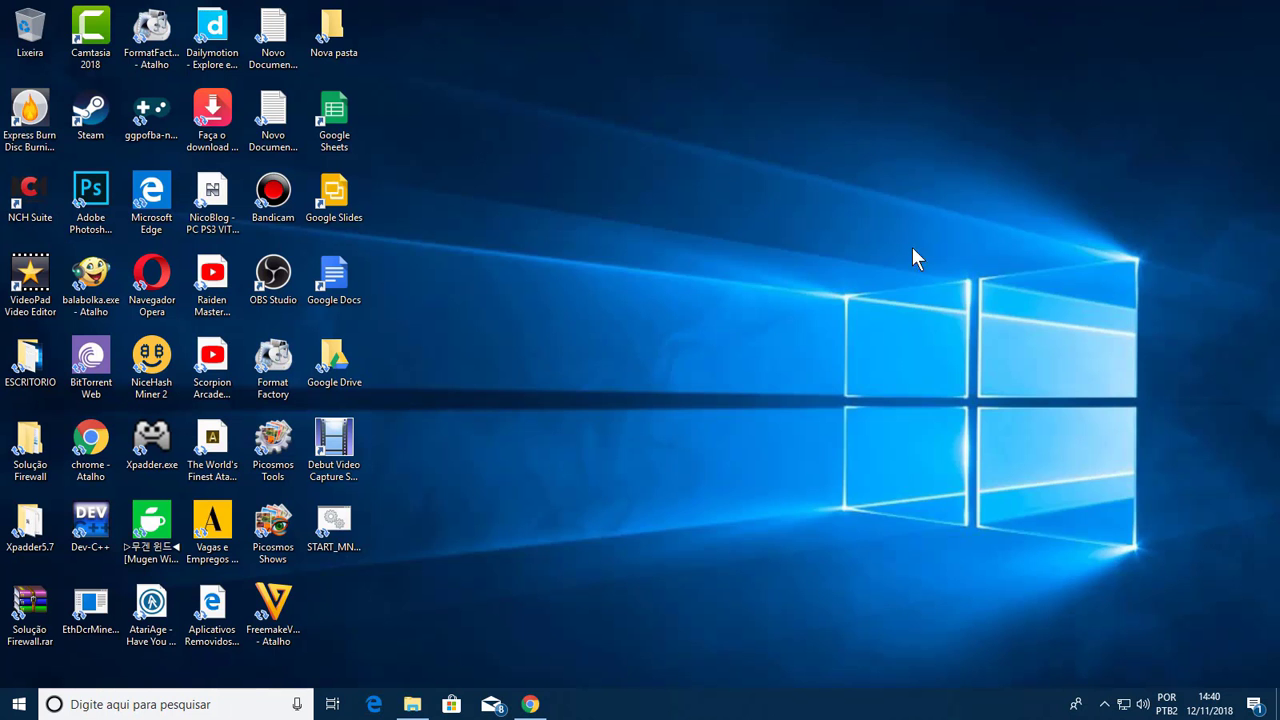
{"action": "left_click", "coordinate": [16, 283]}
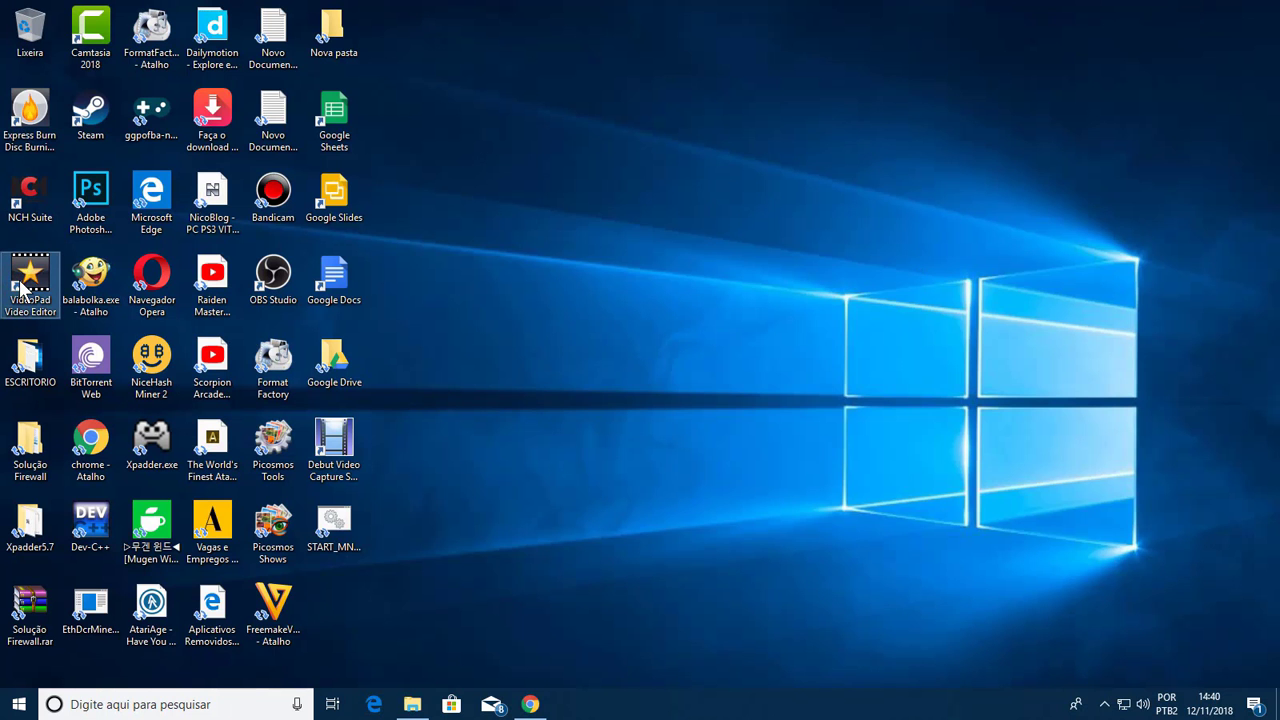
{"action": "double_click", "coordinate": [16, 283]}
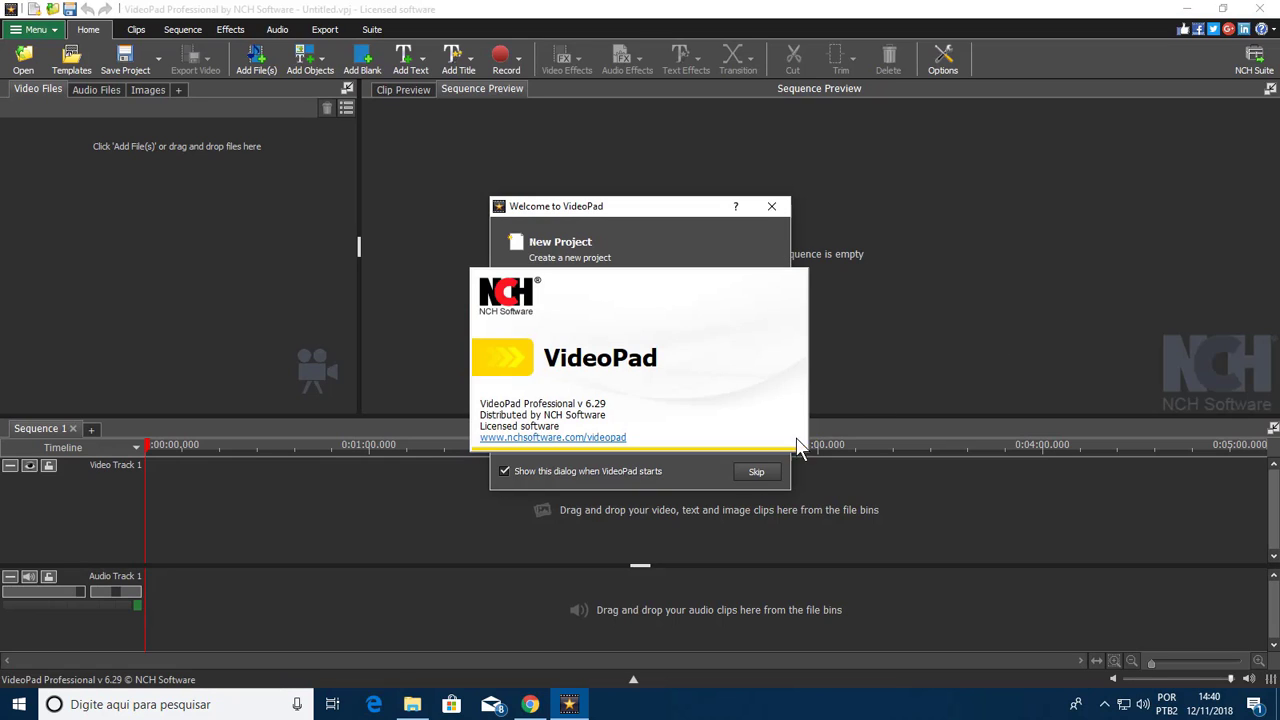
{"action": "left_click", "coordinate": [759, 474]}
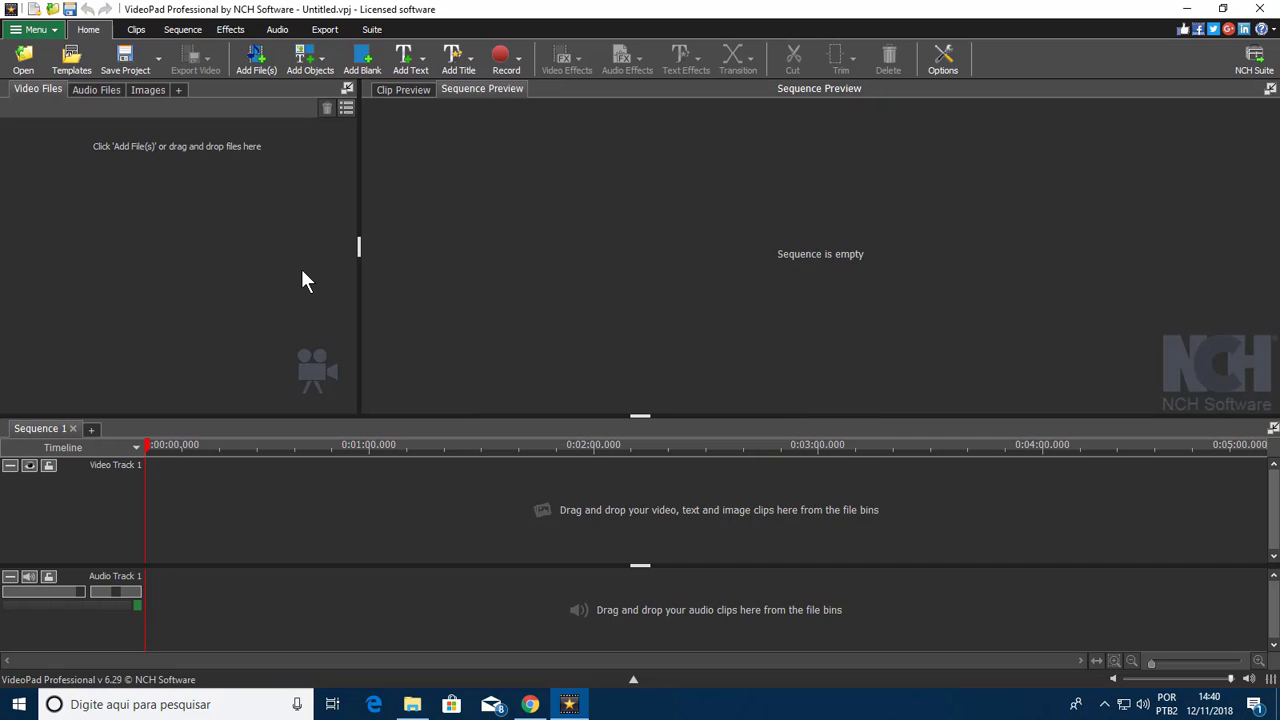
Import AH3.mp4 and BBCS.mp4 from the TAITOX-2 (720p) folder and place BBCS.mp4 at the start of the timeline
{"action": "left_click", "coordinate": [26, 66]}
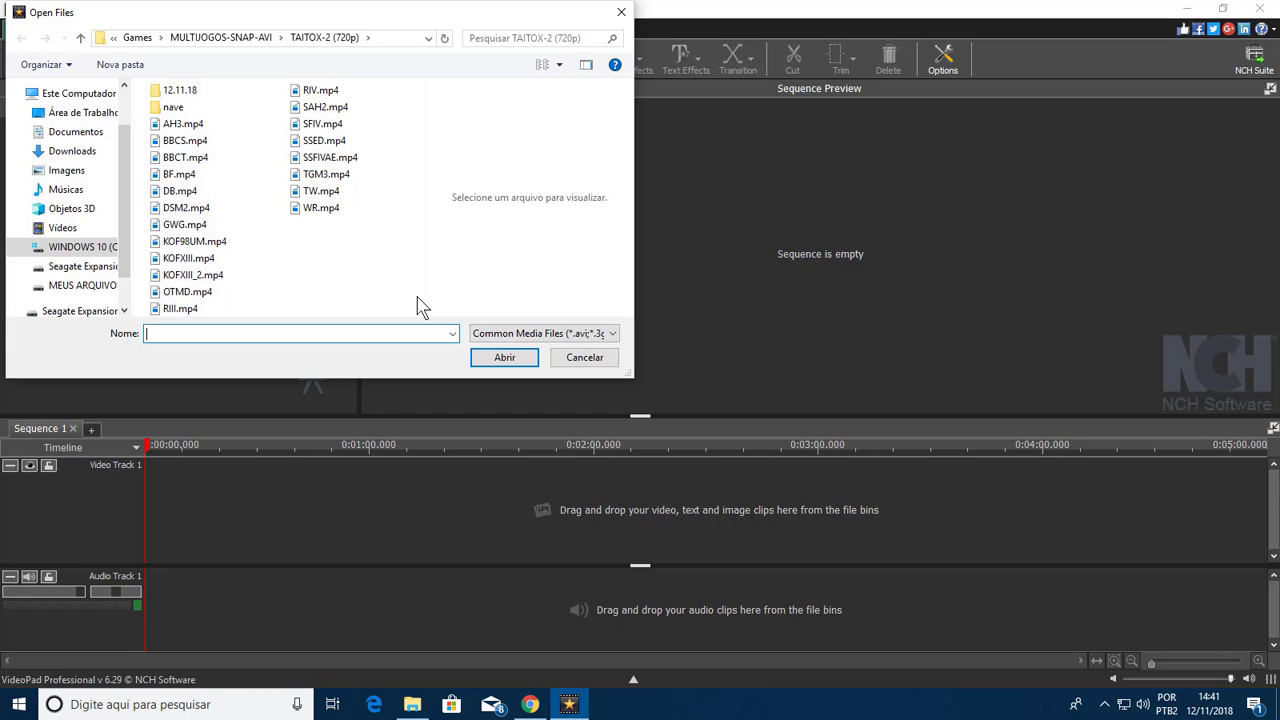
{"action": "left_click", "coordinate": [228, 127]}
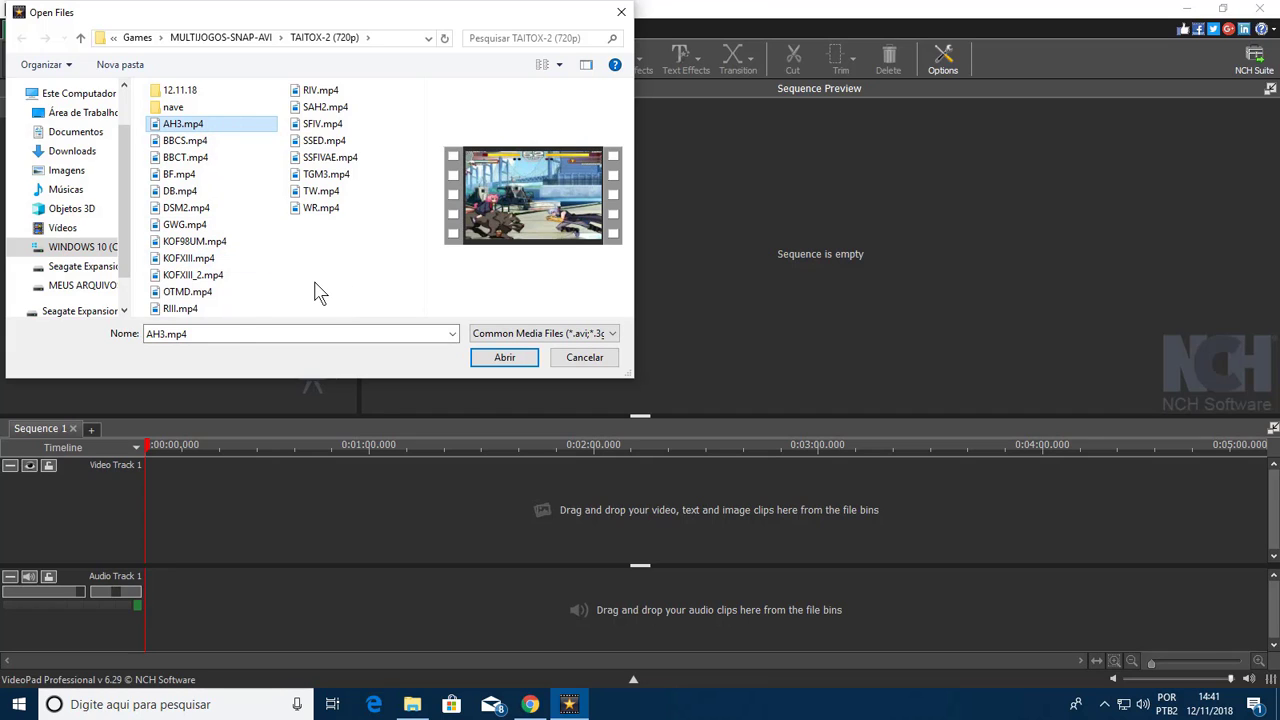
{"action": "key", "text": "shift+Down"}
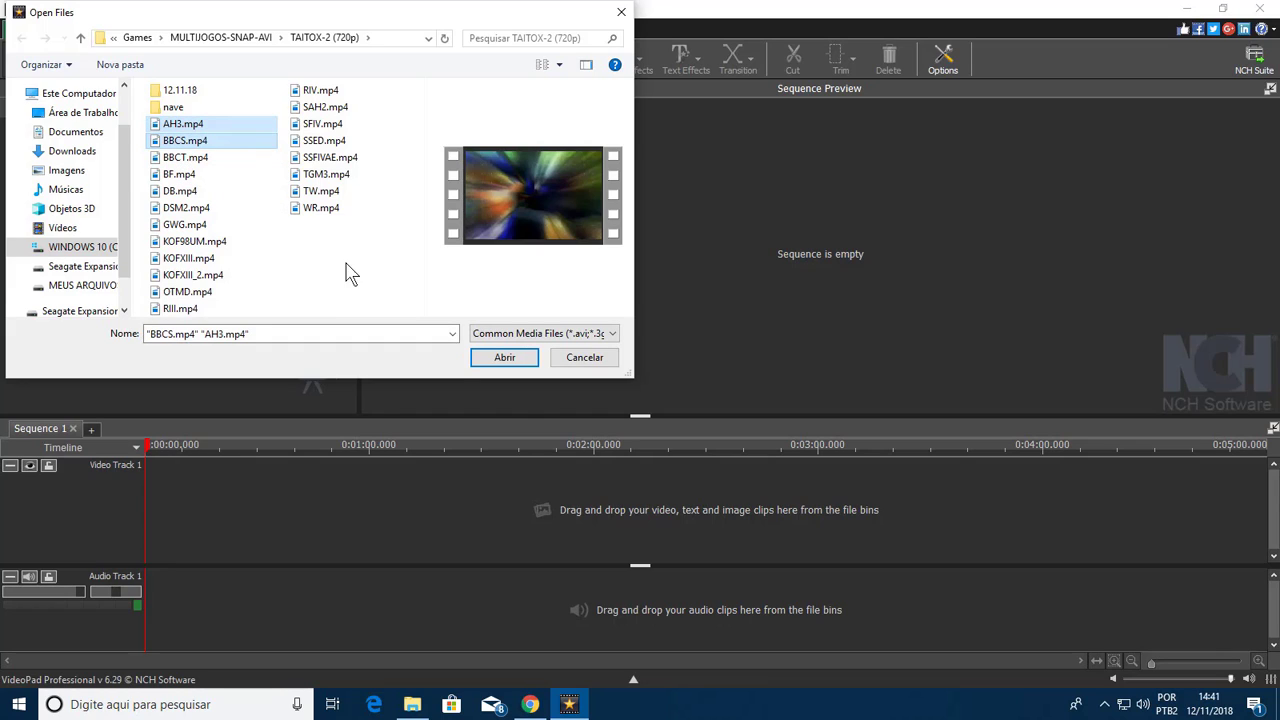
{"action": "left_click", "coordinate": [507, 358]}
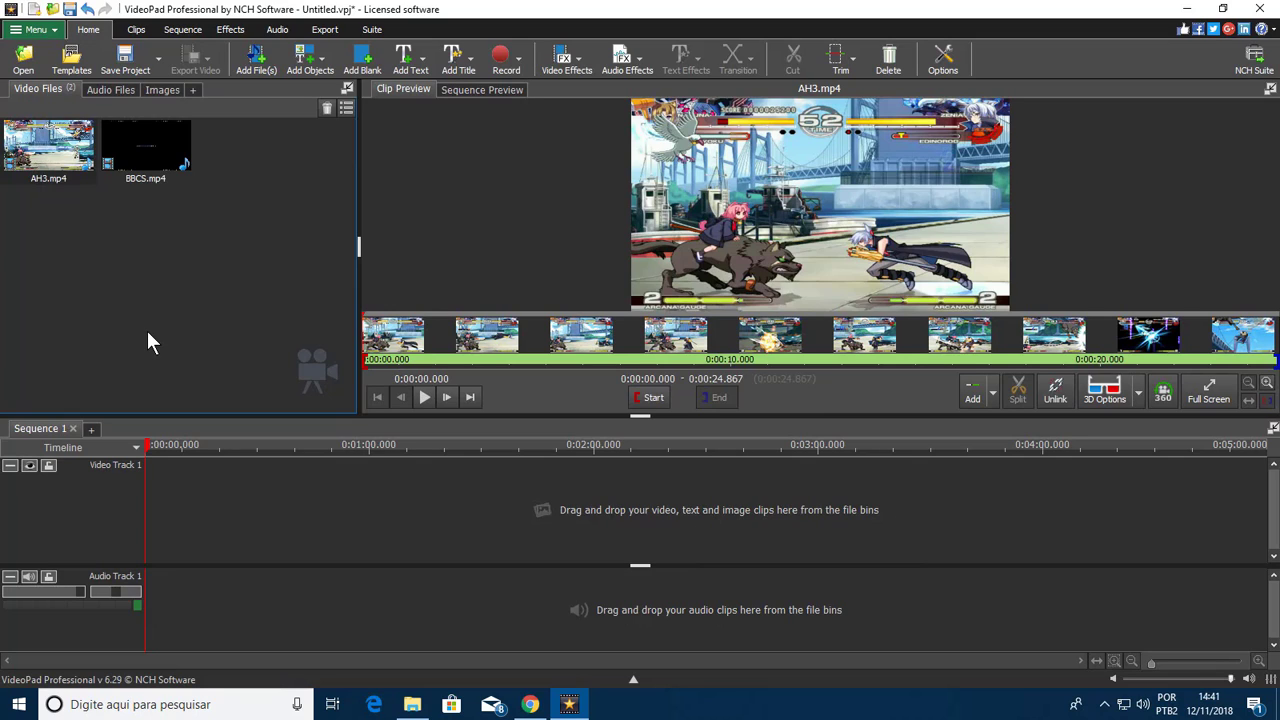
{"action": "left_click", "coordinate": [147, 155]}
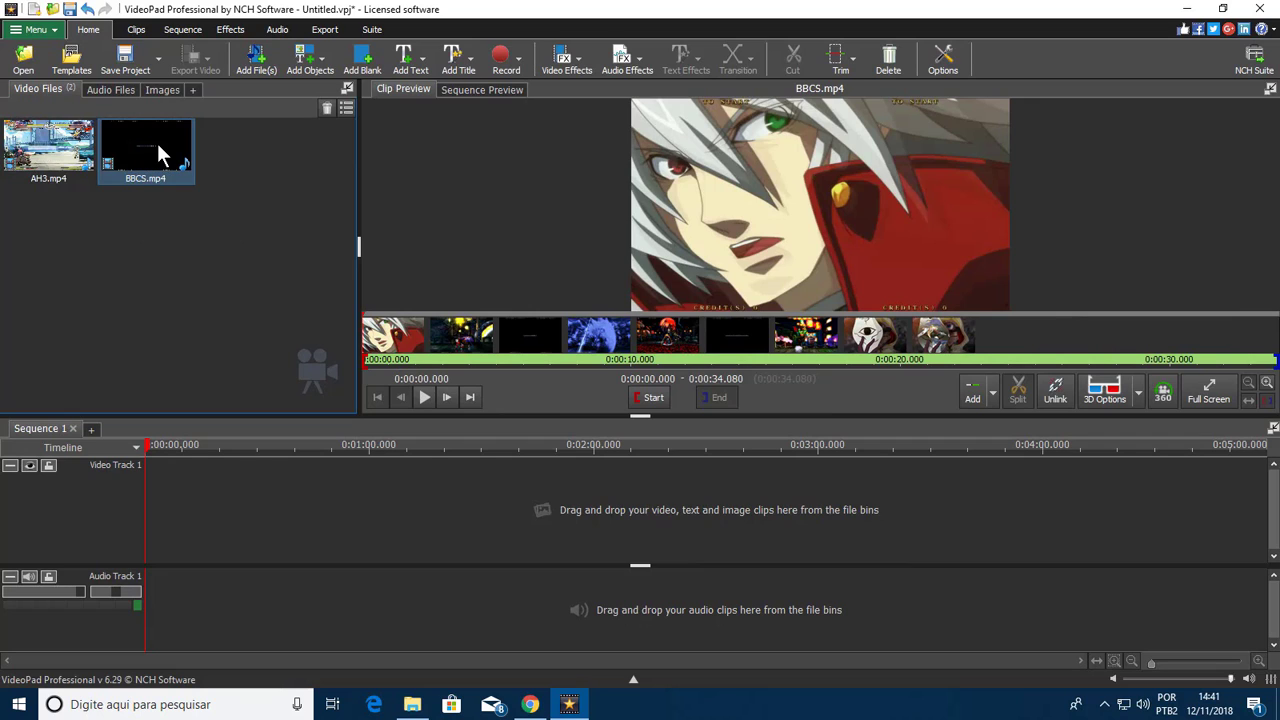
{"action": "left_click_drag", "start_coordinate": [157, 143], "coordinate": [225, 510]}
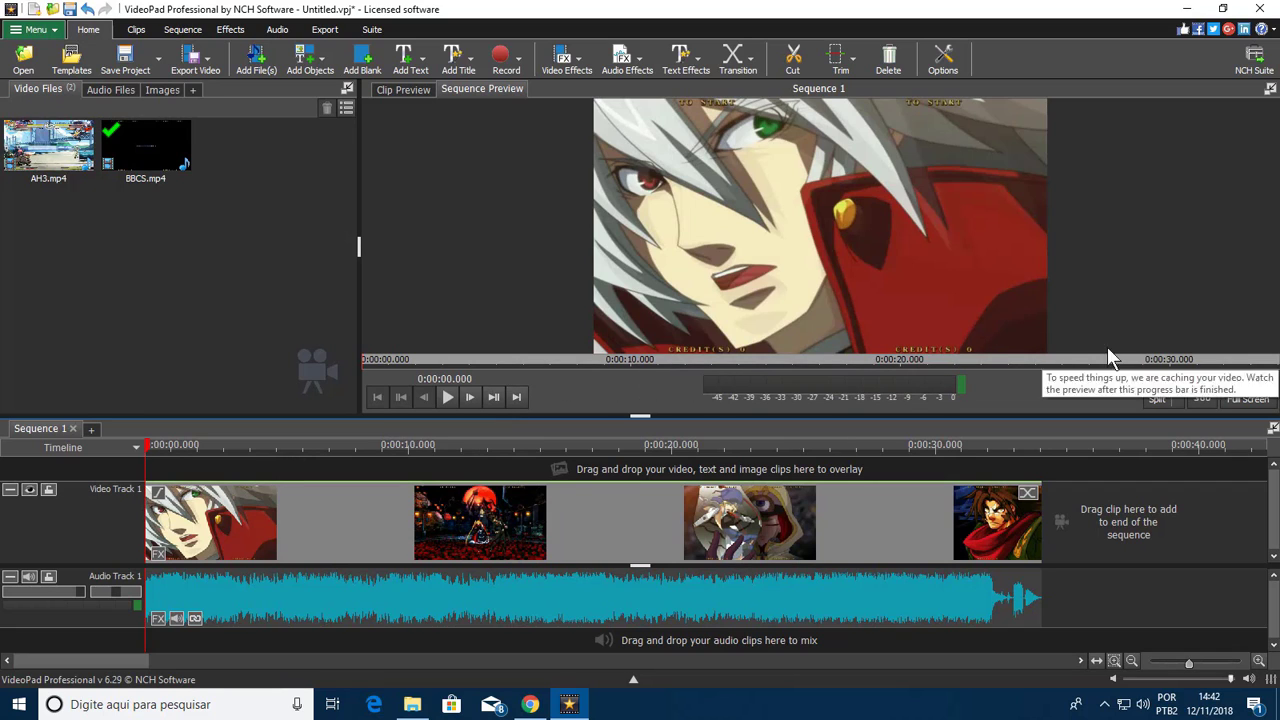
Set the aspect ratio of the BBCS.mp4 clip to 4:3
{"action": "left_click", "coordinate": [182, 148]}
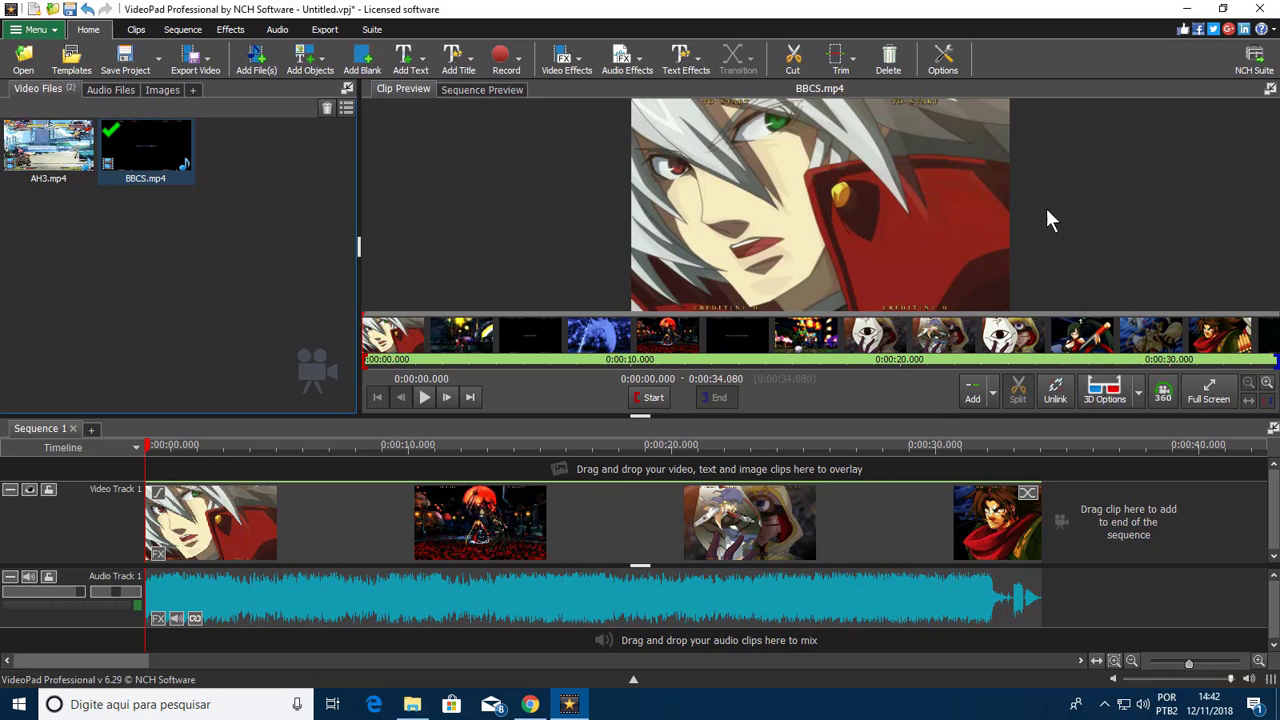
{"action": "right_click", "coordinate": [918, 139]}
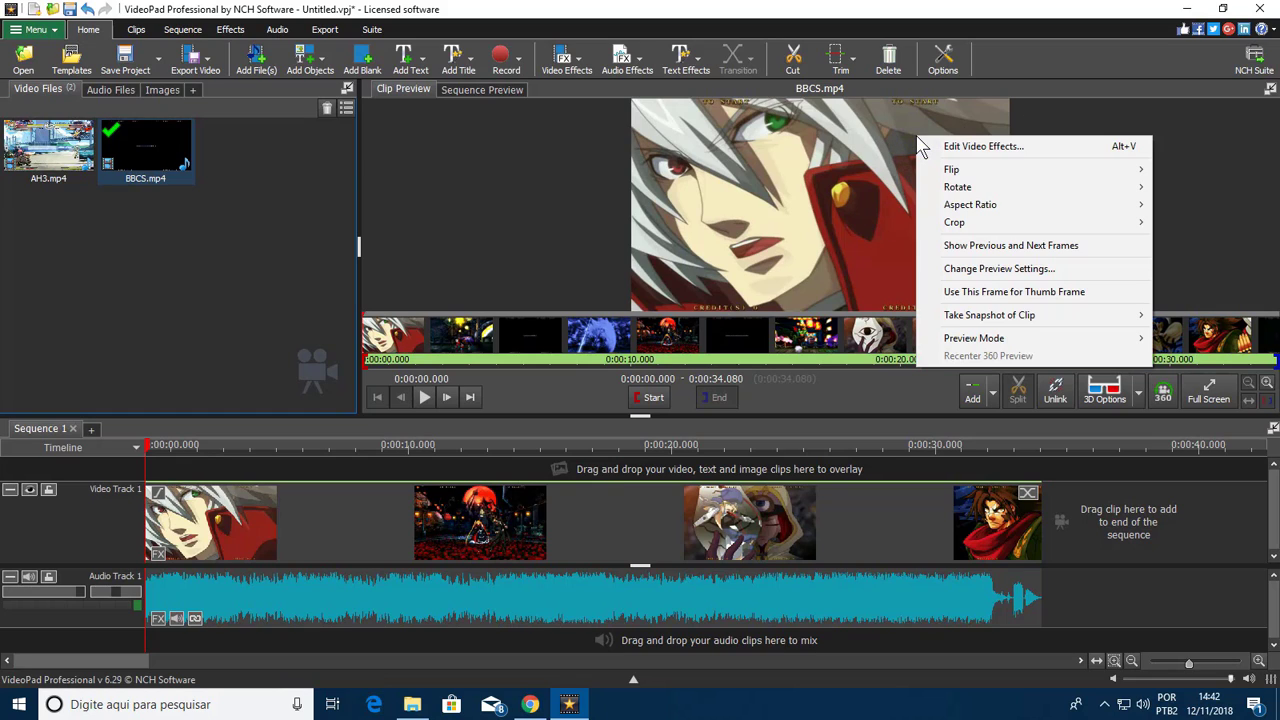
{"action": "mouse_move", "coordinate": [1128, 171]}
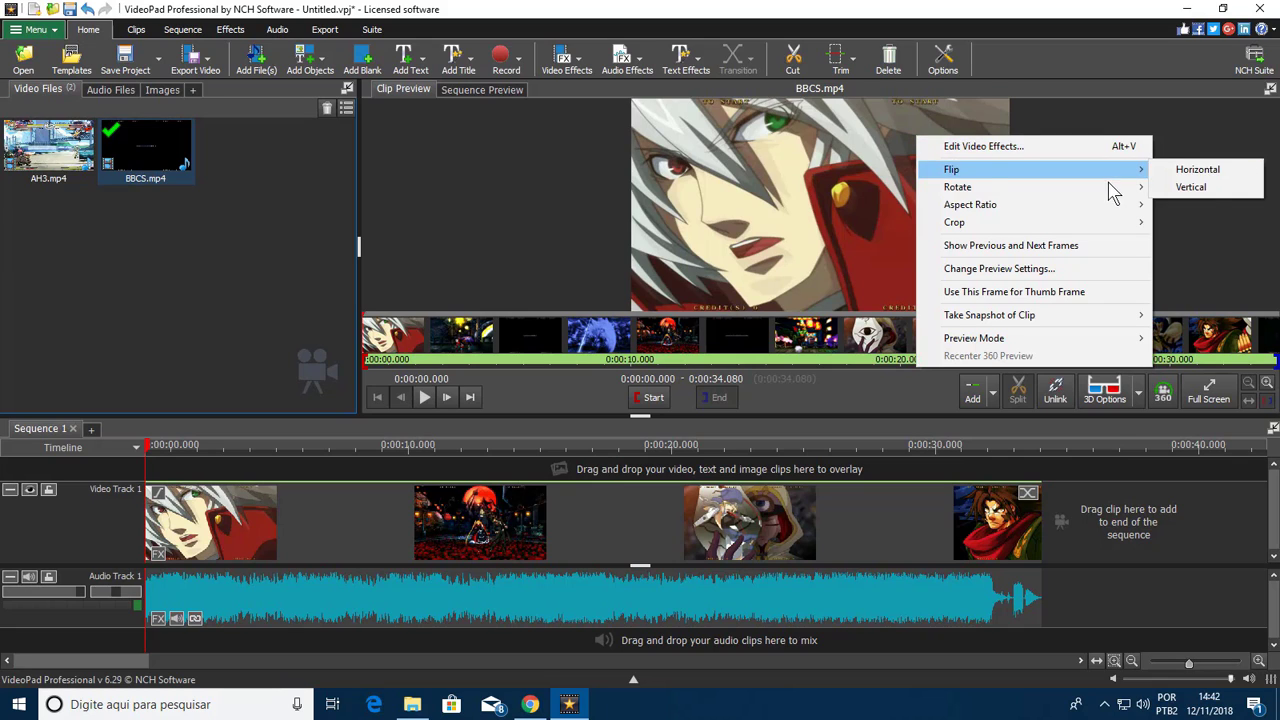
{"action": "right_click", "coordinate": [853, 131]}
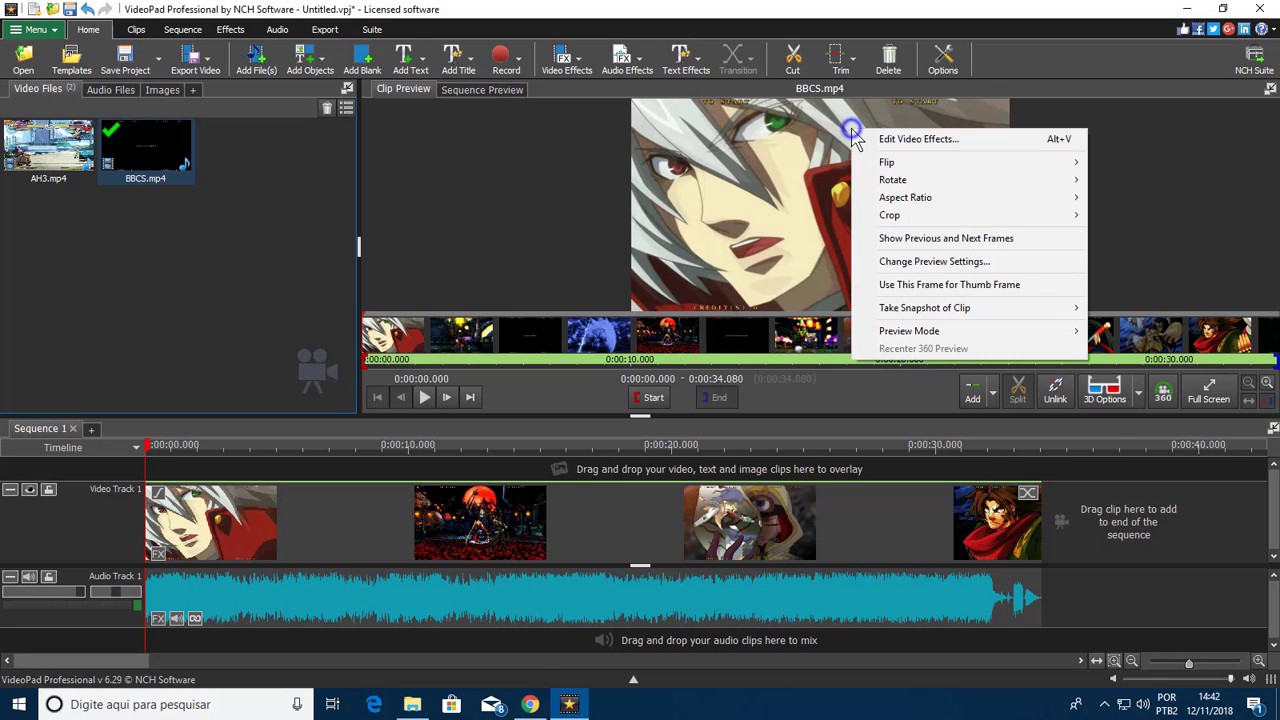
{"action": "left_click", "coordinate": [169, 138]}
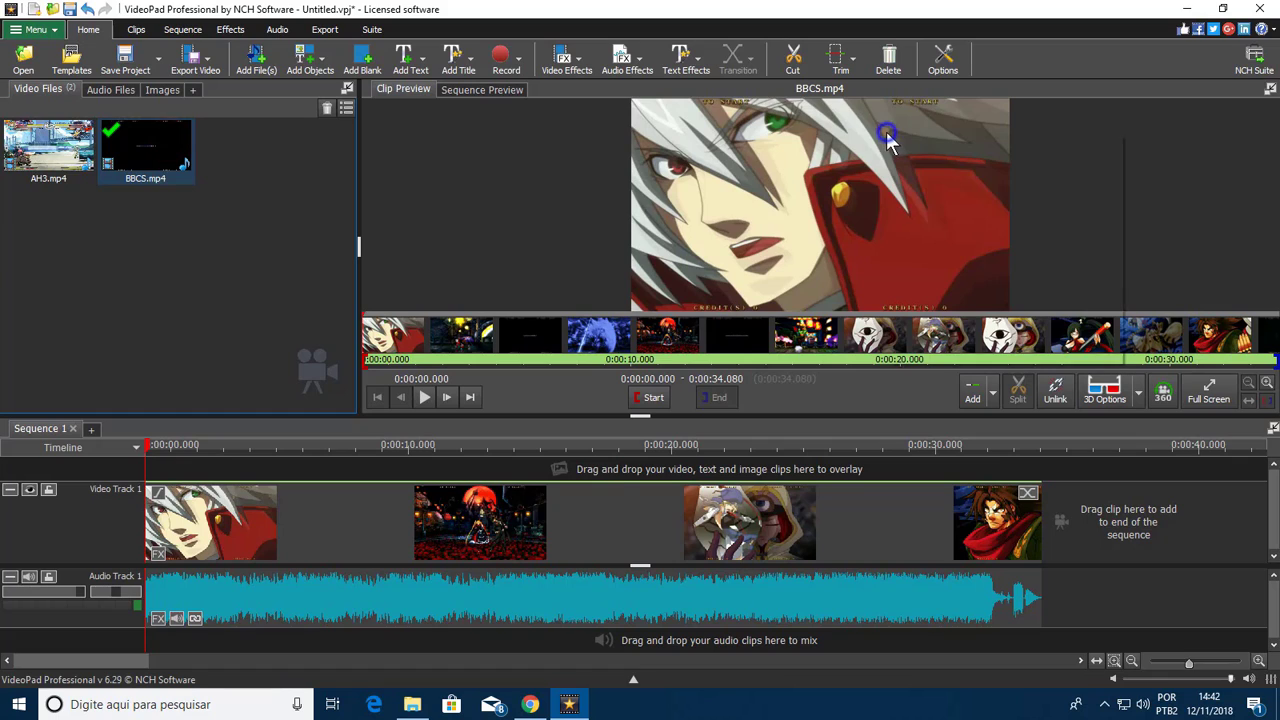
{"action": "right_click", "coordinate": [886, 132]}
{"action": "mouse_move", "coordinate": [1063, 203]}
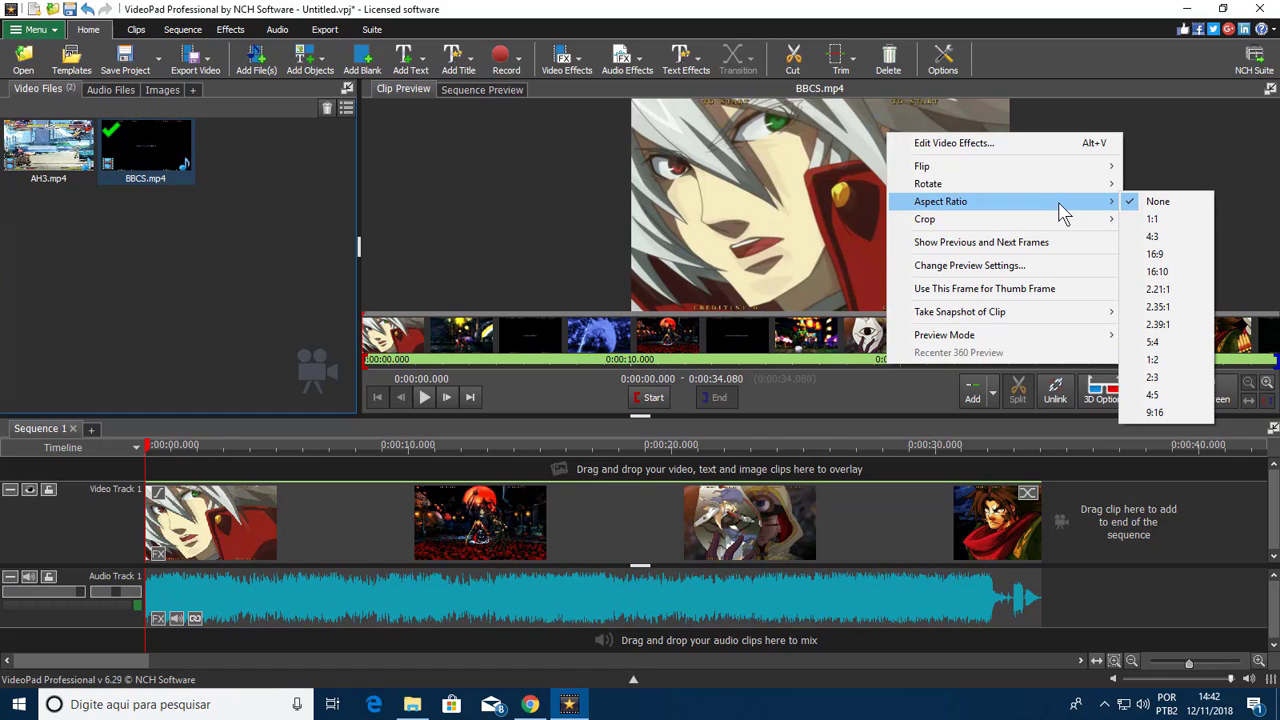
{"action": "left_click", "coordinate": [1180, 236]}
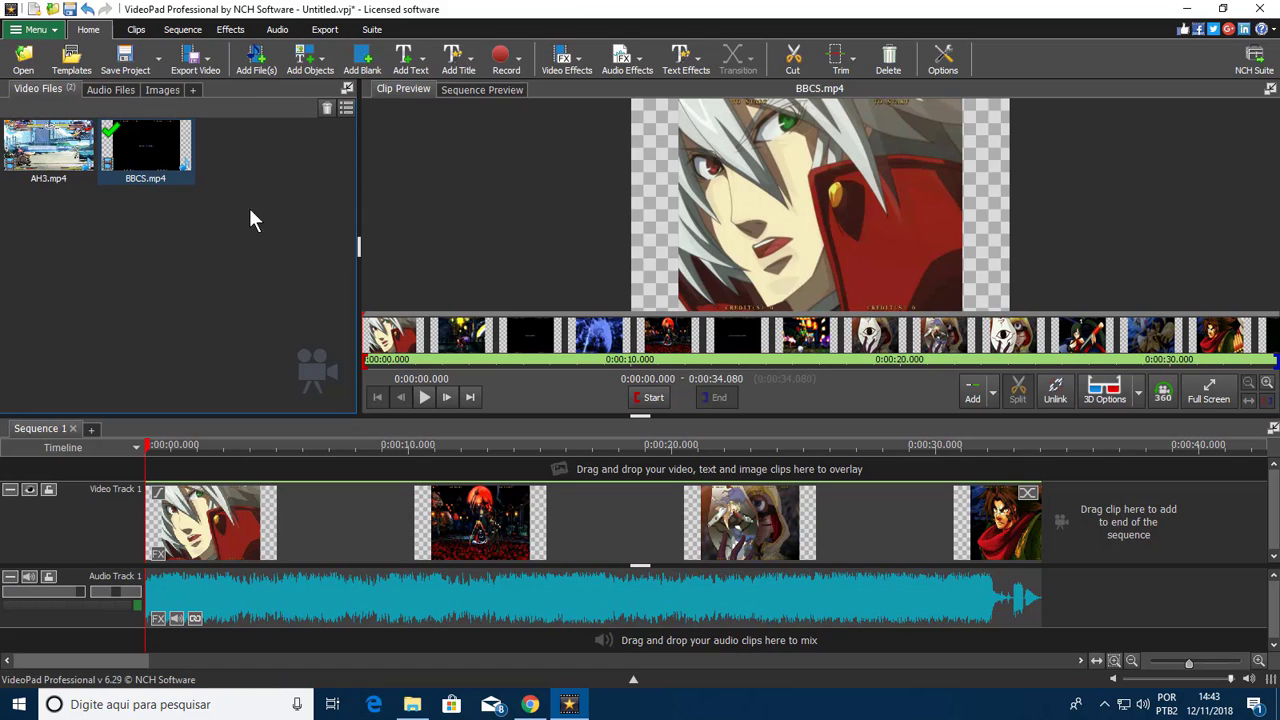
{"action": "left_click", "coordinate": [373, 30]}
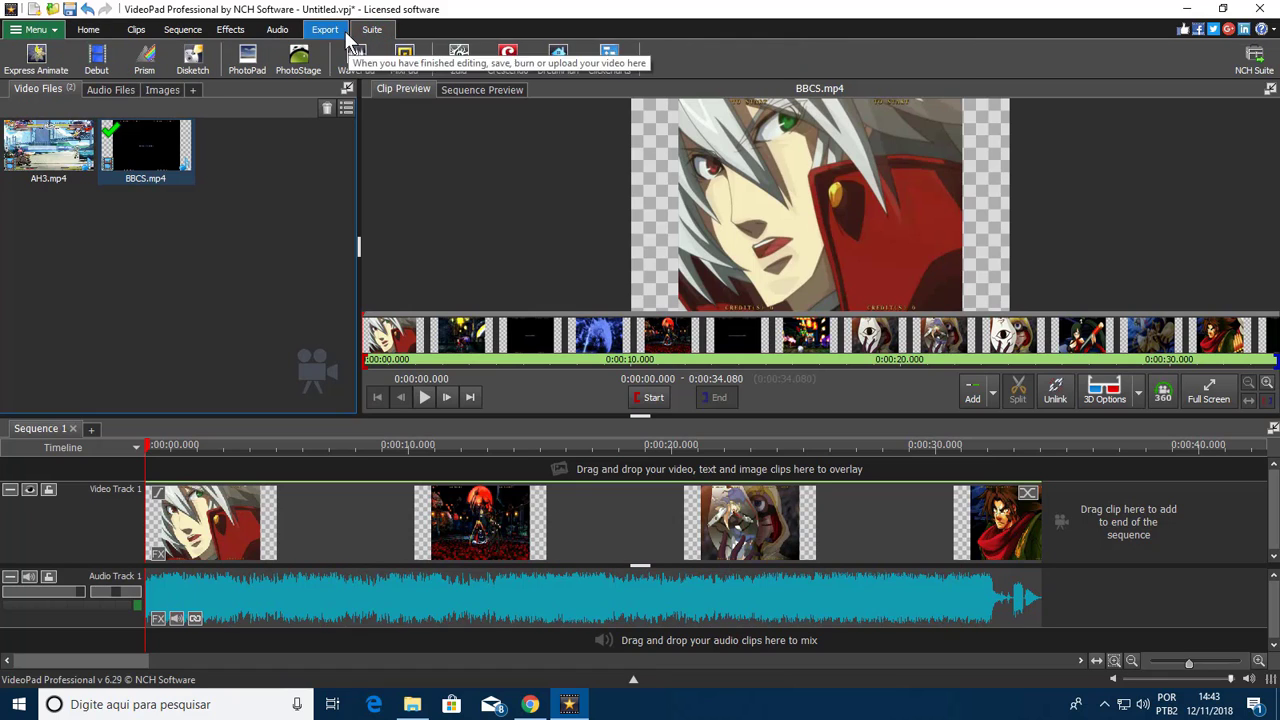
{"action": "left_click", "coordinate": [338, 32]}
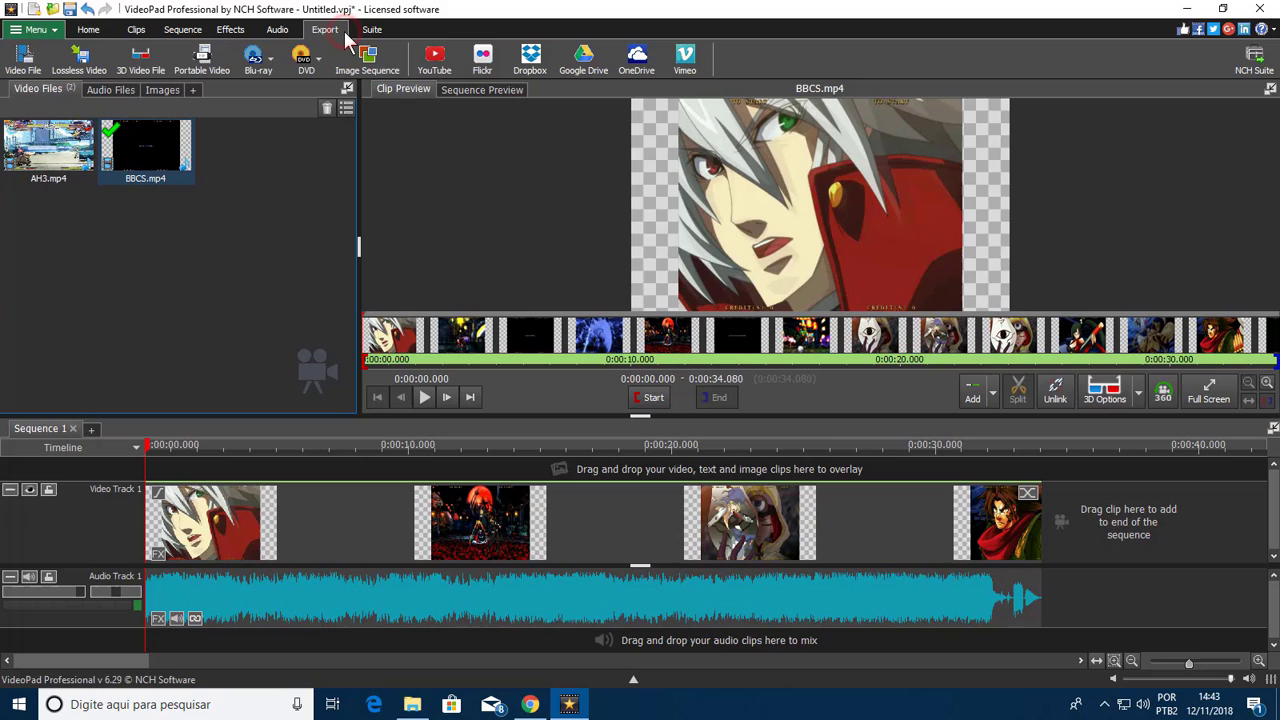
{"action": "left_click", "coordinate": [275, 30]}
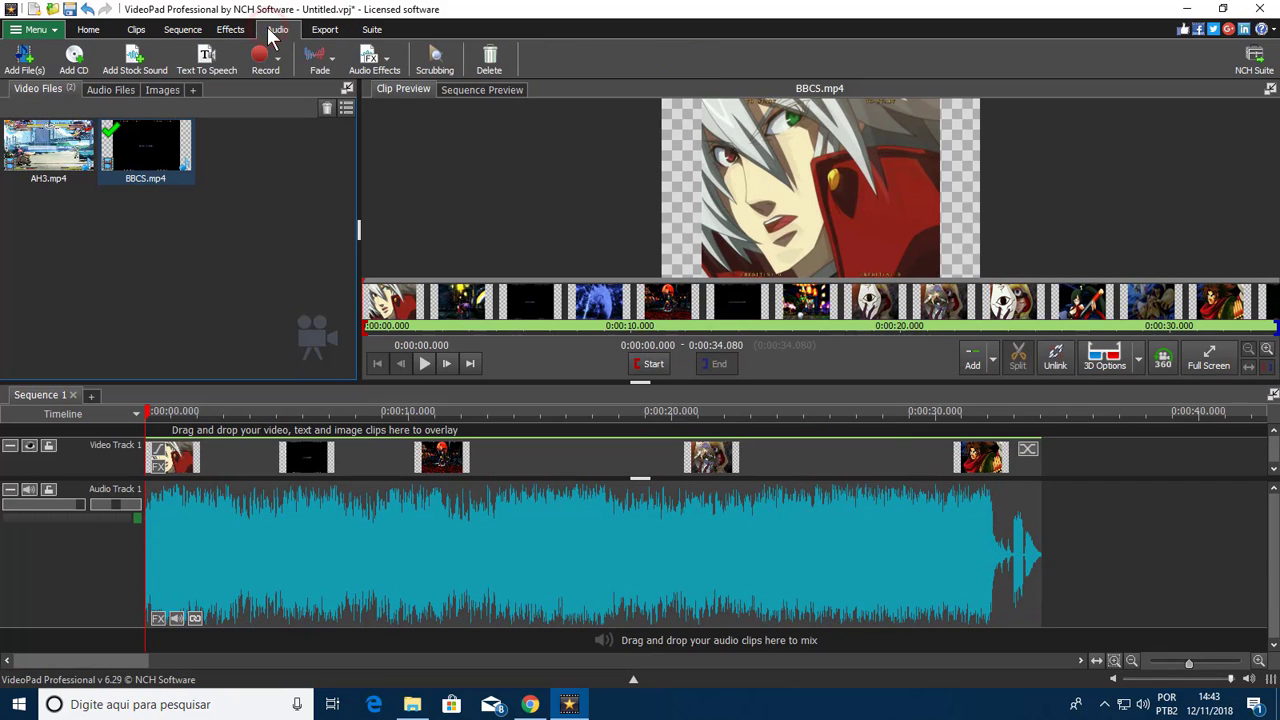
{"action": "left_click", "coordinate": [343, 29]}
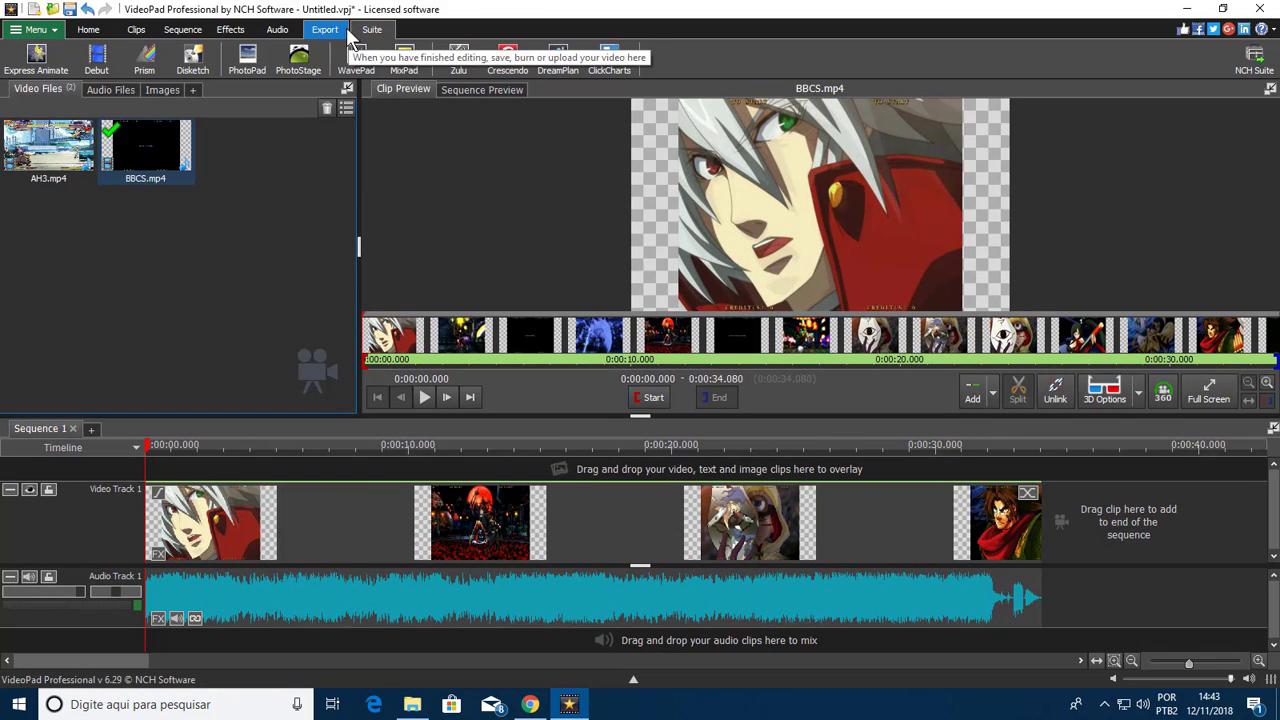
{"action": "left_click", "coordinate": [88, 31]}
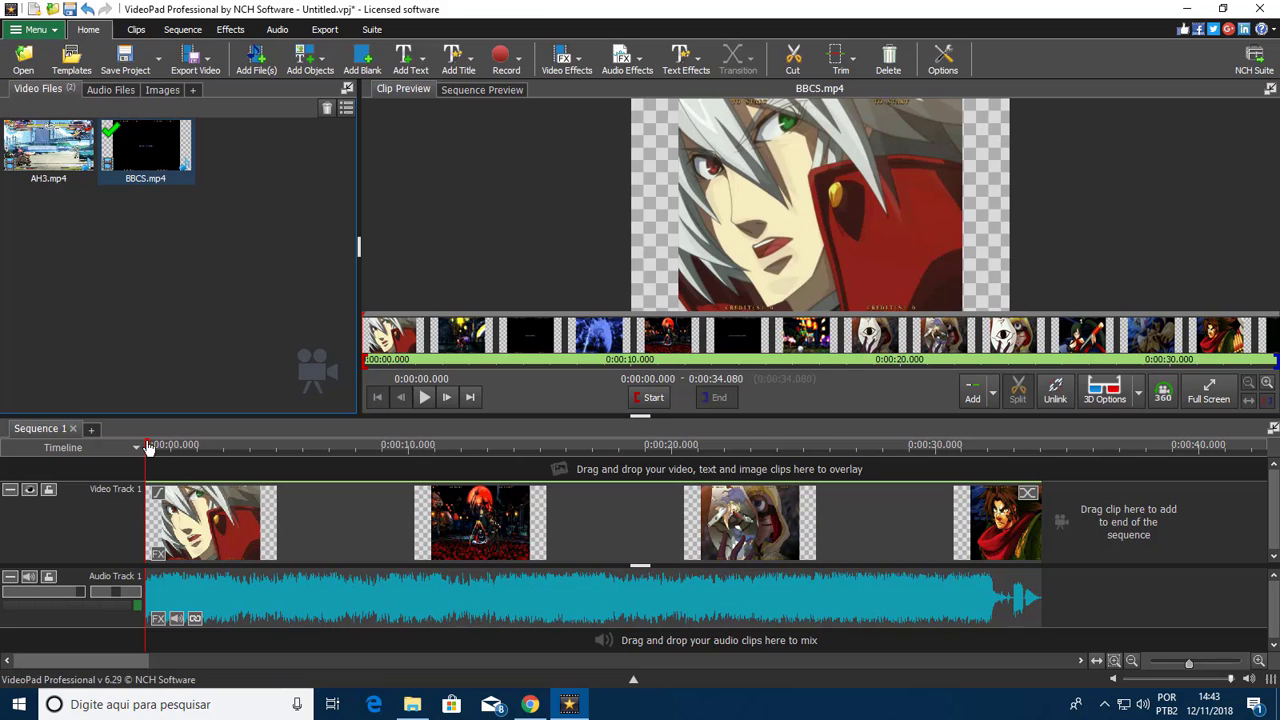
Split the BBCS.mp4 clip on the timeline at about 12.64 s and again at about 19.05 s
{"action": "left_click_drag", "start_coordinate": [148, 447], "coordinate": [479, 453]}
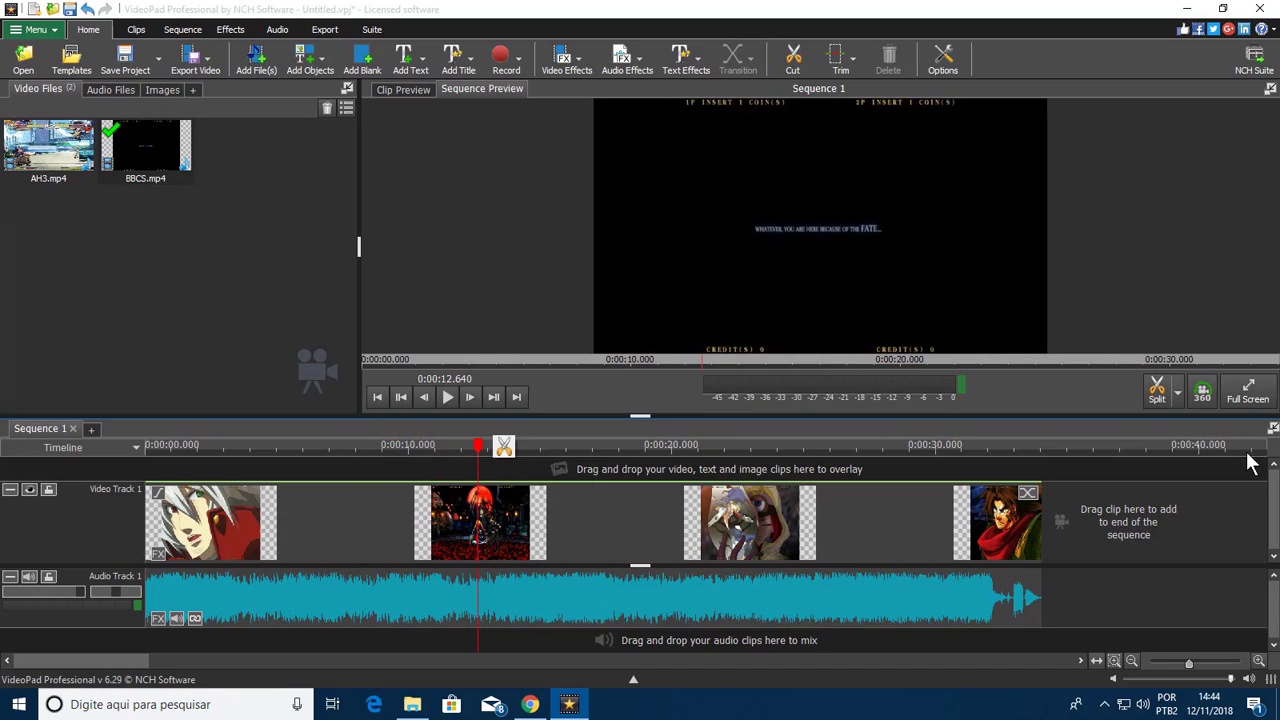
{"action": "left_click", "coordinate": [503, 446]}
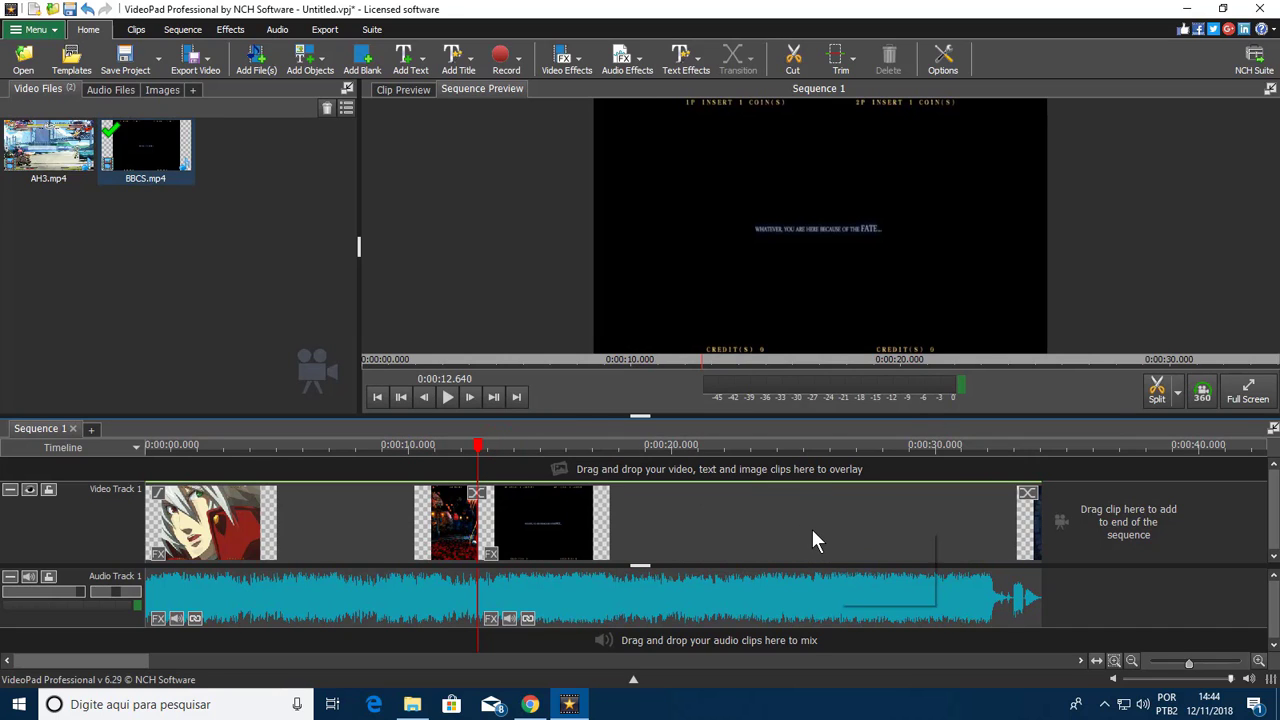
{"action": "left_click", "coordinate": [686, 520]}
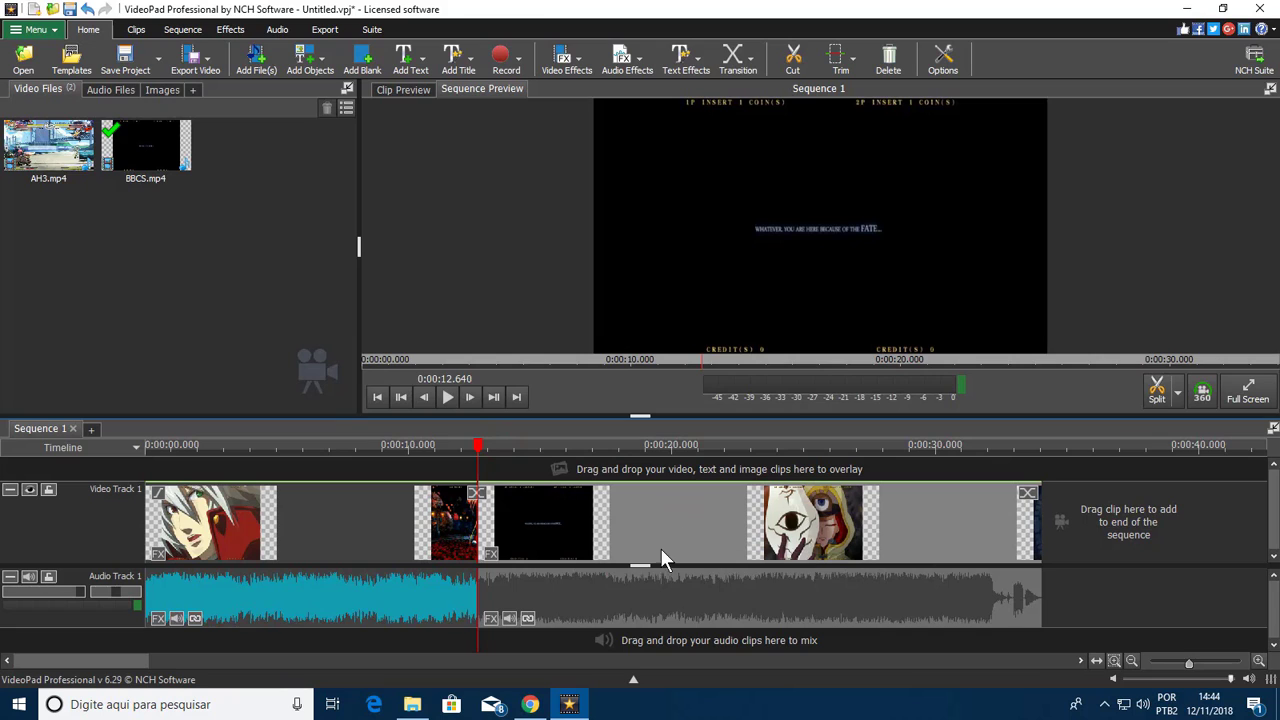
{"action": "left_click_drag", "start_coordinate": [481, 450], "coordinate": [648, 456]}
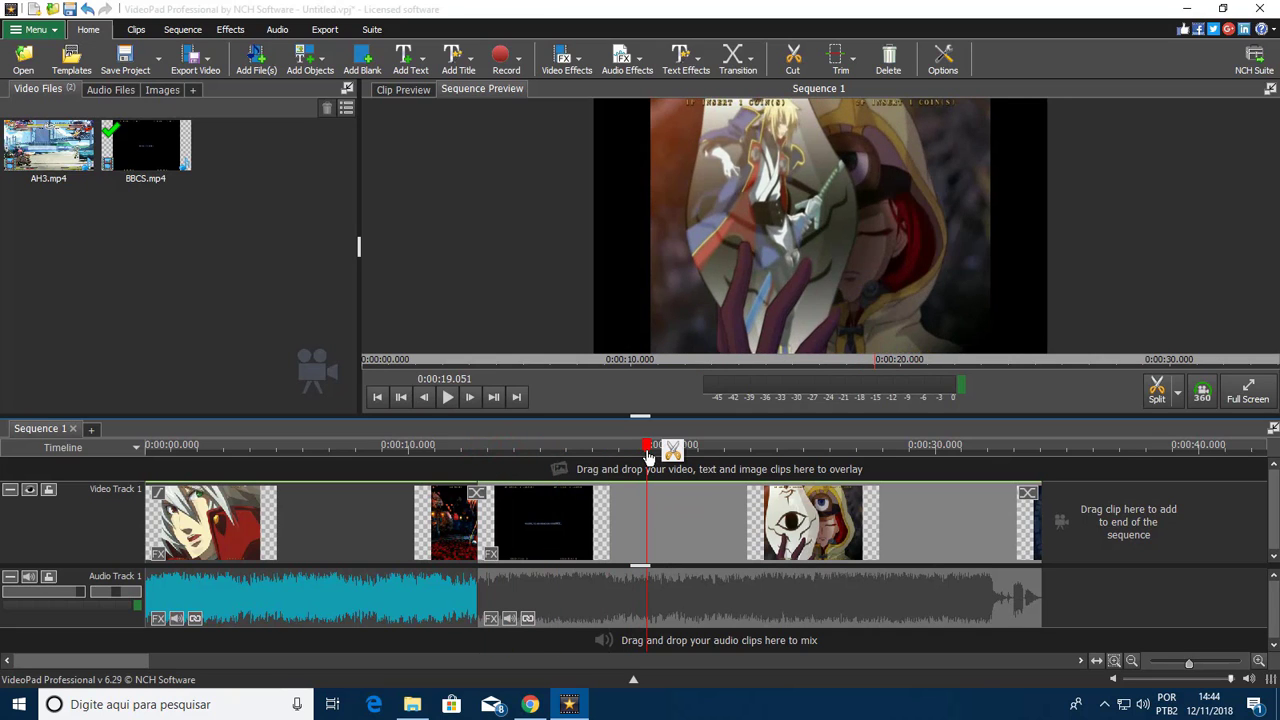
{"action": "key", "text": "ctrl+t"}
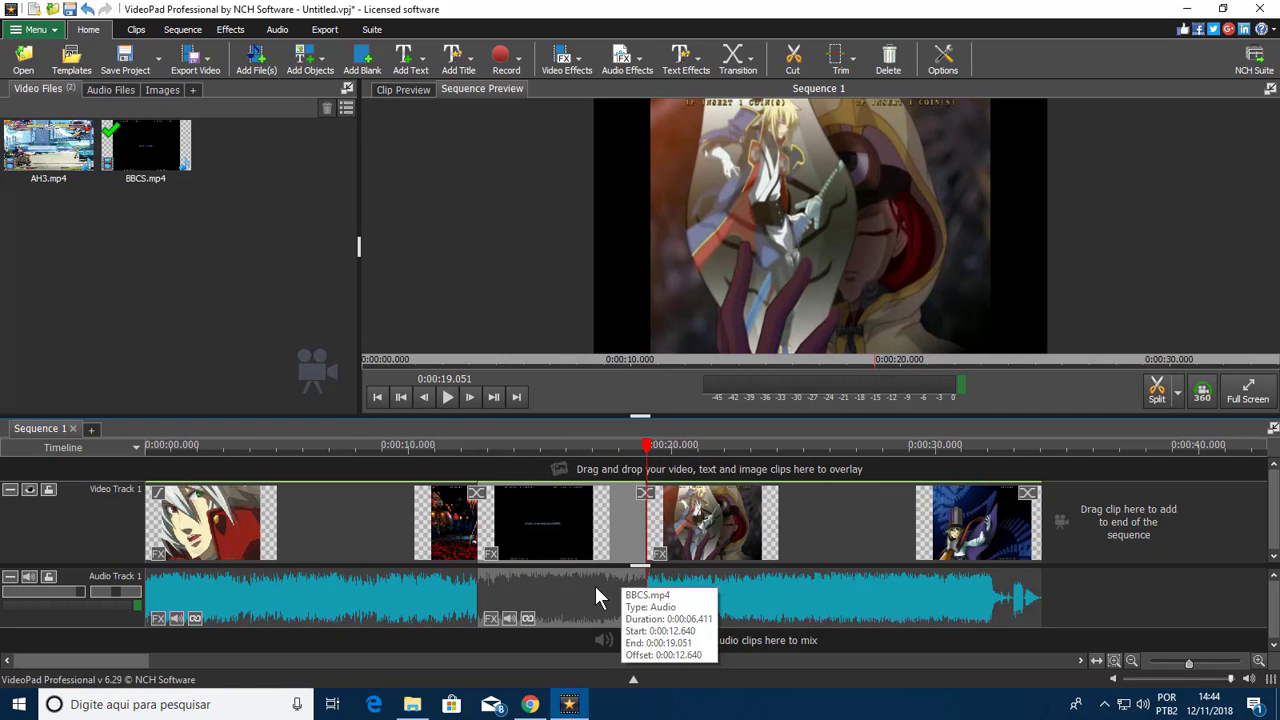
Delete the two split segments after the 12.64 s mark from the timeline
{"action": "left_click", "coordinate": [798, 540]}
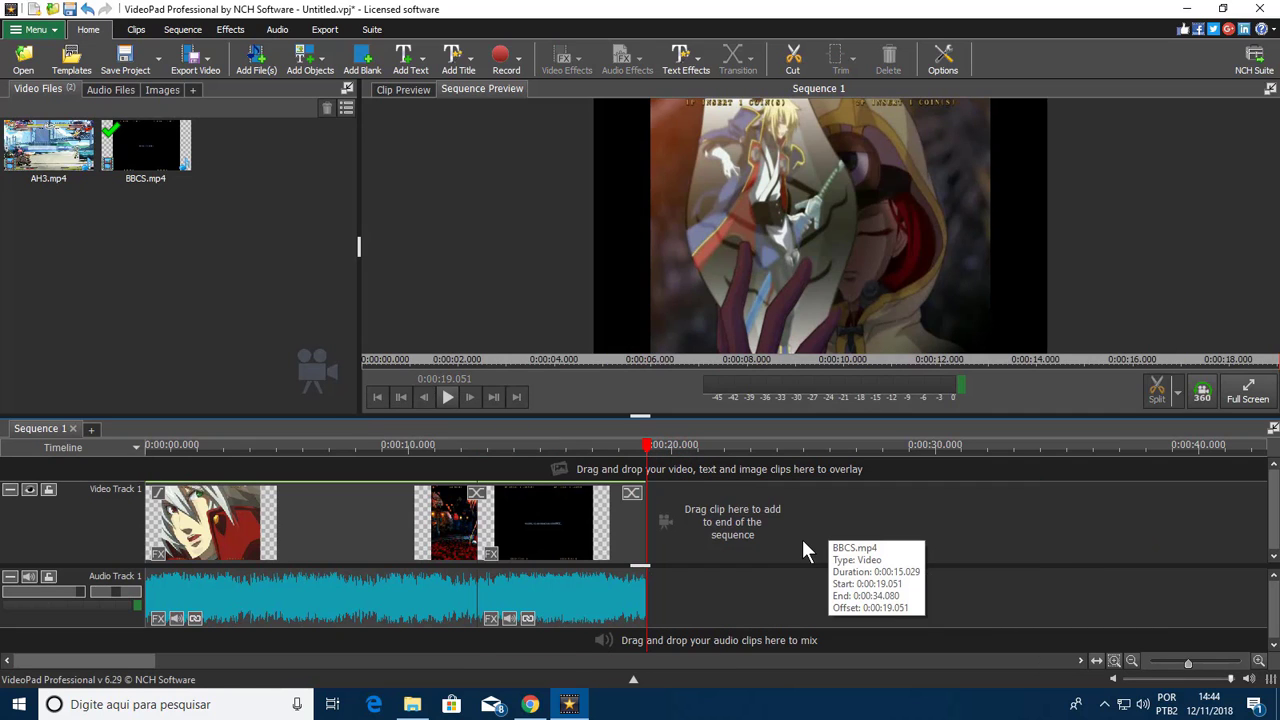
{"action": "key", "text": "Delete"}
{"action": "left_click", "coordinate": [586, 595]}
{"action": "key", "text": "Delete"}
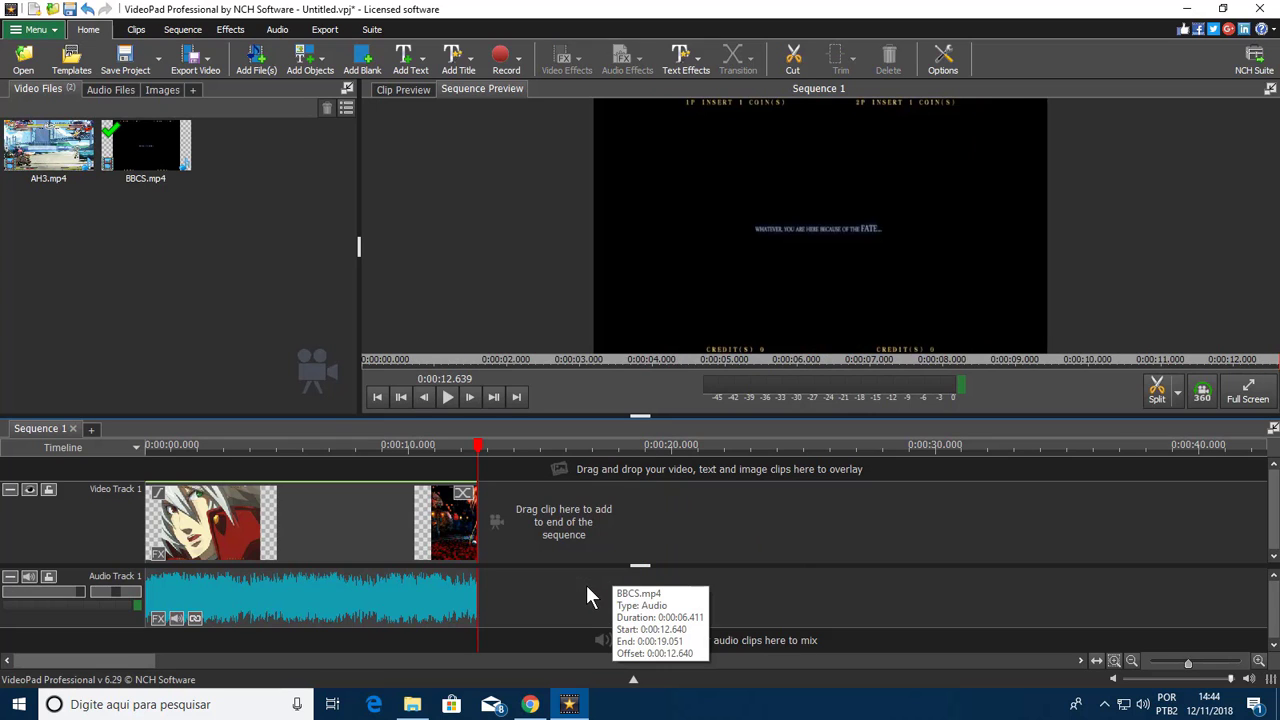
Undo the segment deletions and the splits to restore the full BBCS.mp4 clip on the timeline
{"action": "key", "text": "ctrl+z"}
{"action": "key", "text": "ctrl+z"}
{"action": "key", "text": "Delete"}
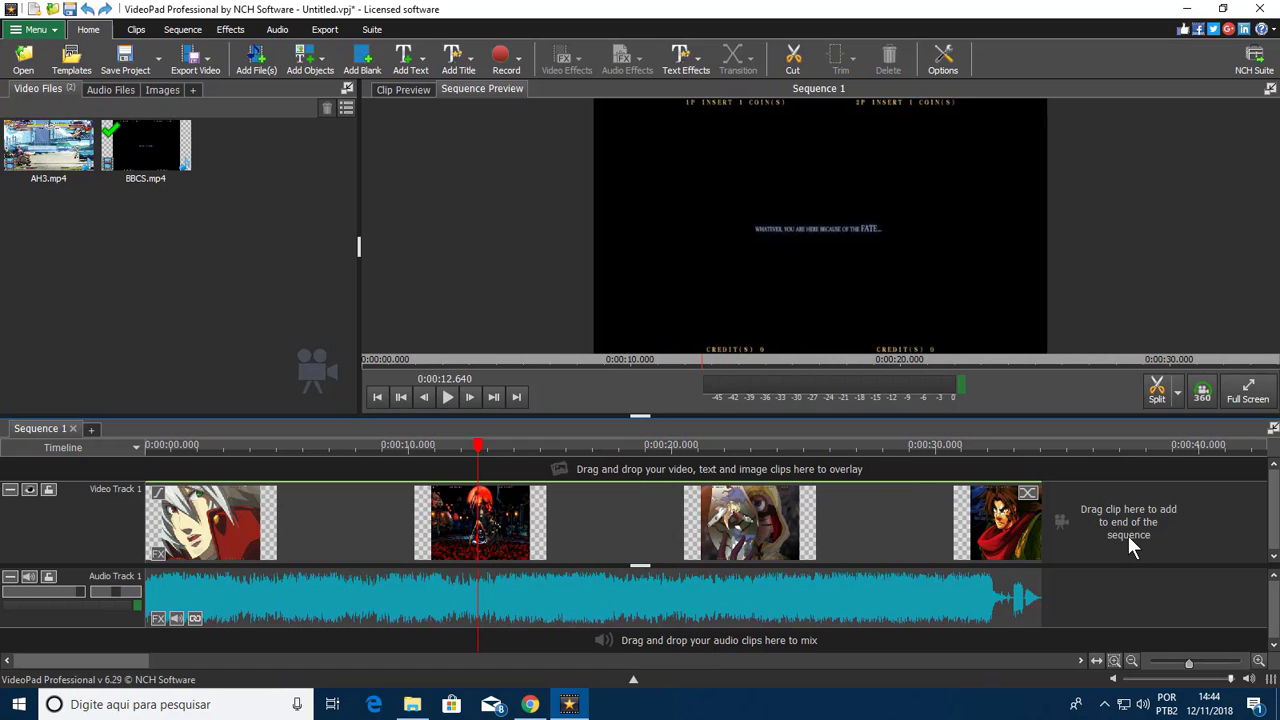
{"action": "left_click", "coordinate": [166, 137]}
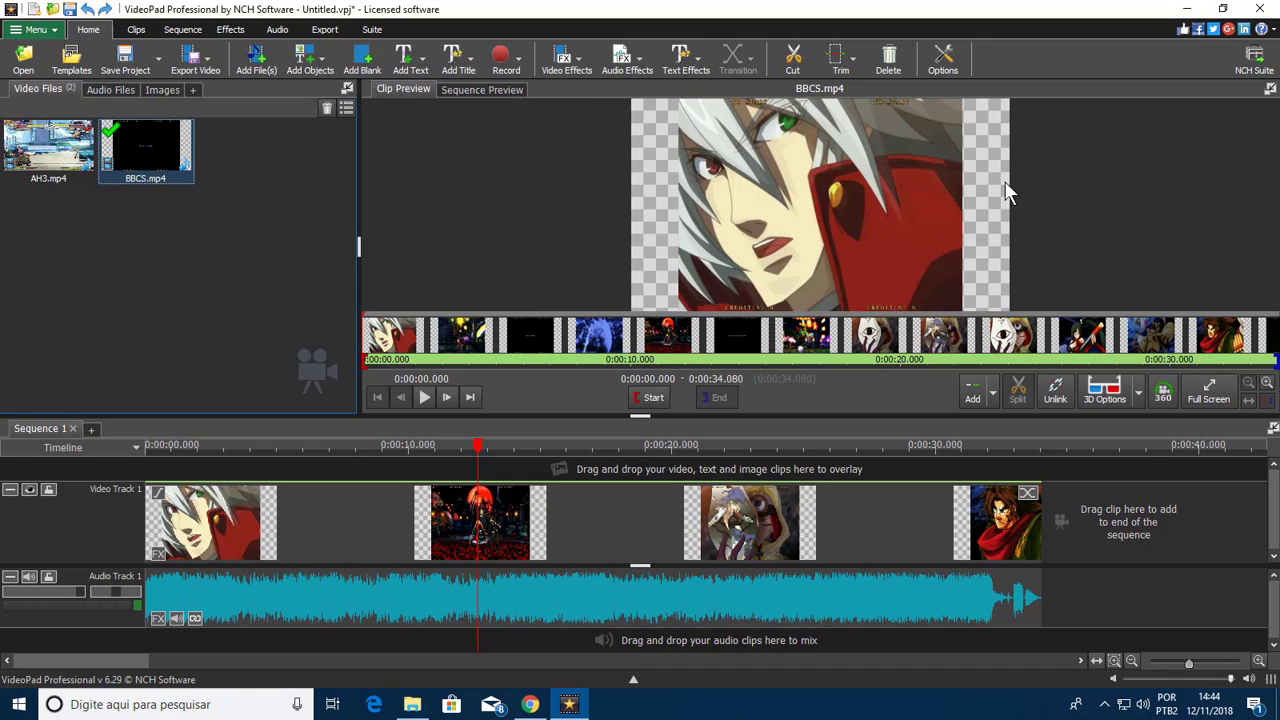
{"action": "left_click", "coordinate": [207, 65]}
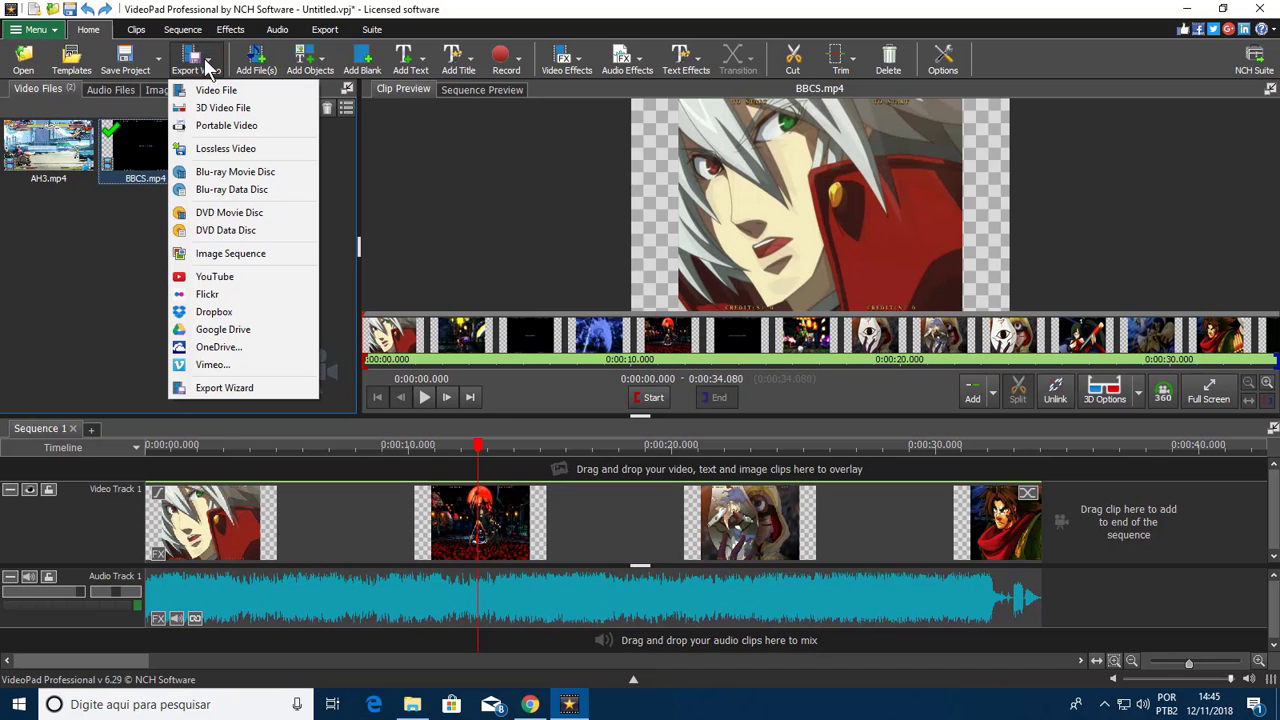
{"action": "left_click", "coordinate": [250, 96]}
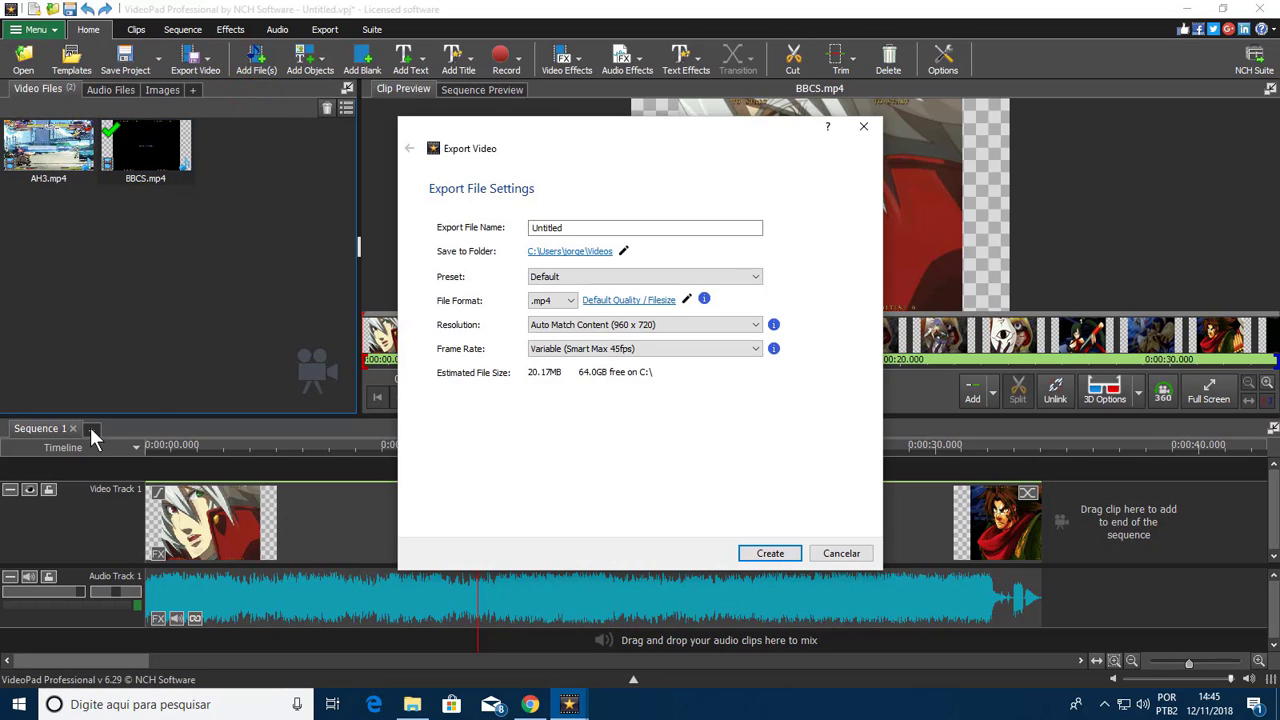
{"action": "left_click", "coordinate": [751, 277]}
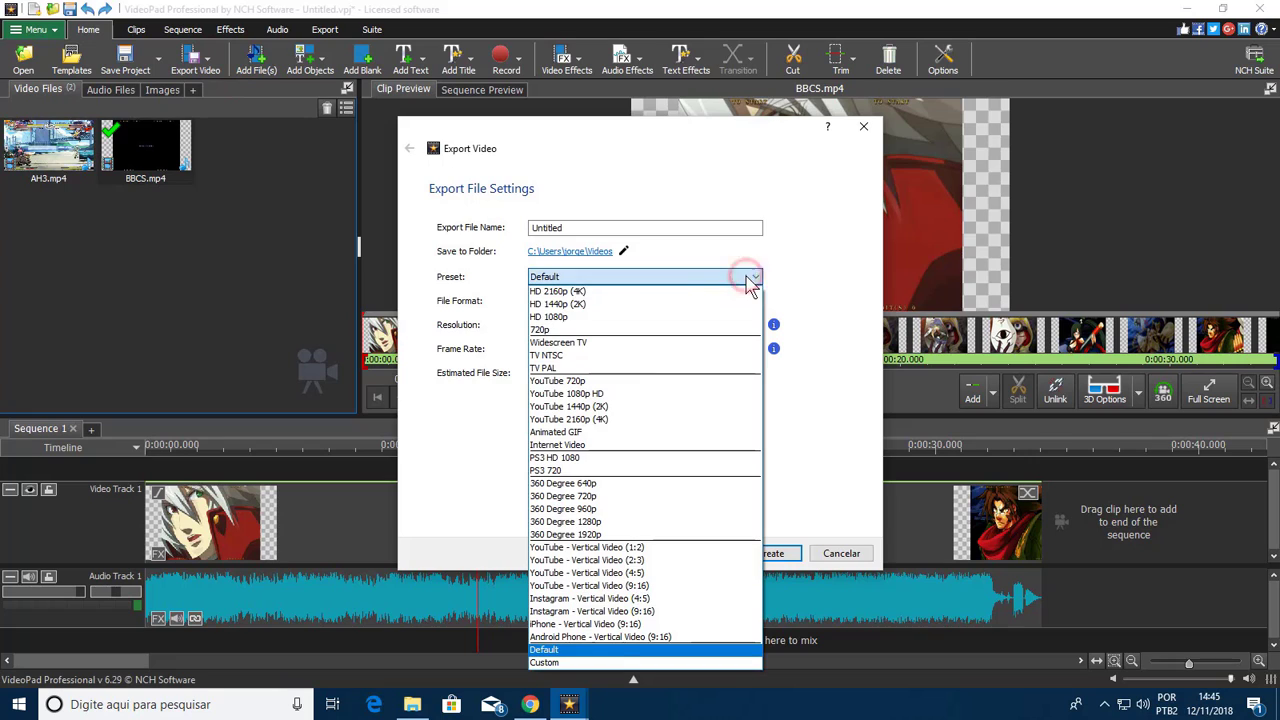
{"action": "left_click", "coordinate": [578, 316]}
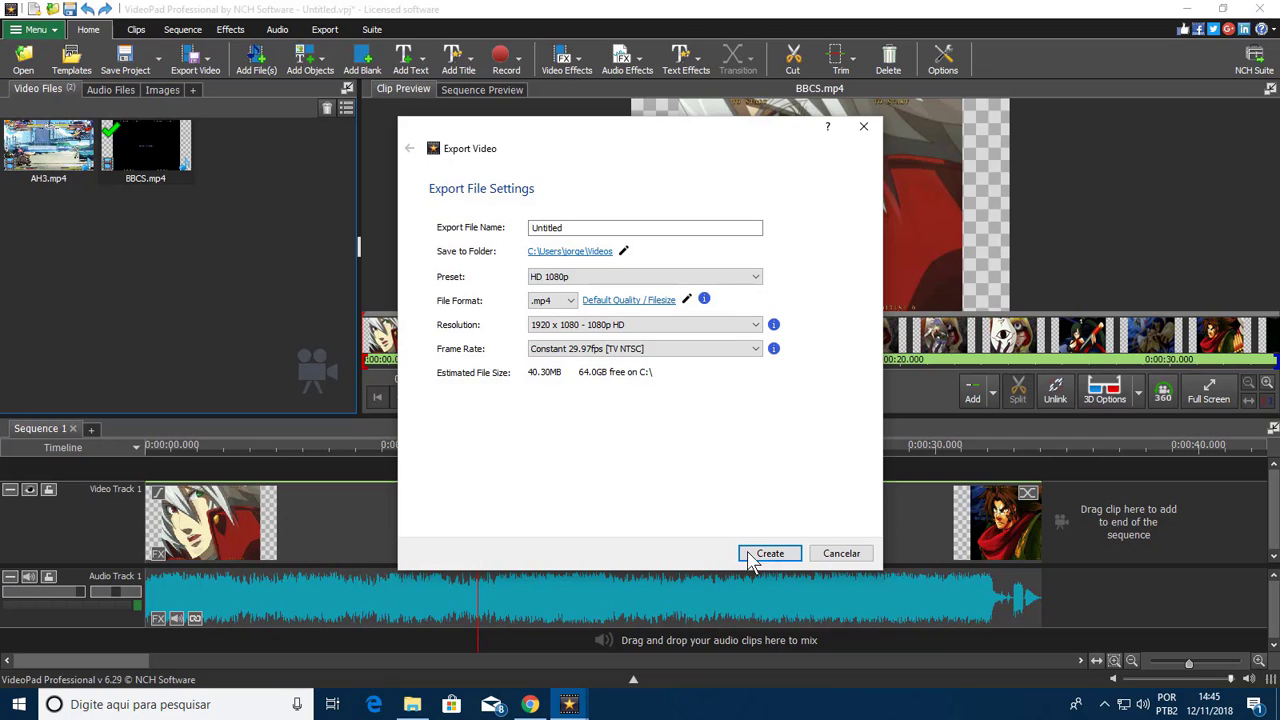
{"action": "left_click", "coordinate": [842, 555]}
Start an image sequence export and set its format to PNG
{"action": "left_click", "coordinate": [196, 62]}
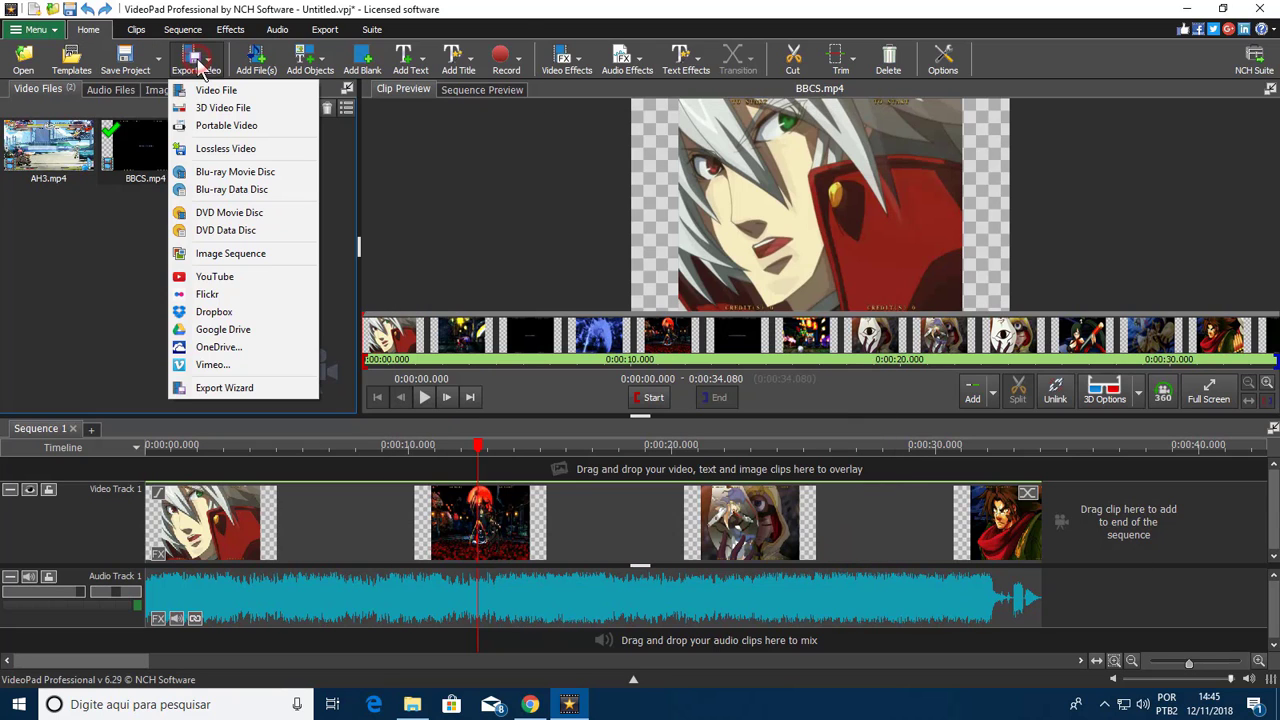
{"action": "left_click", "coordinate": [281, 255]}
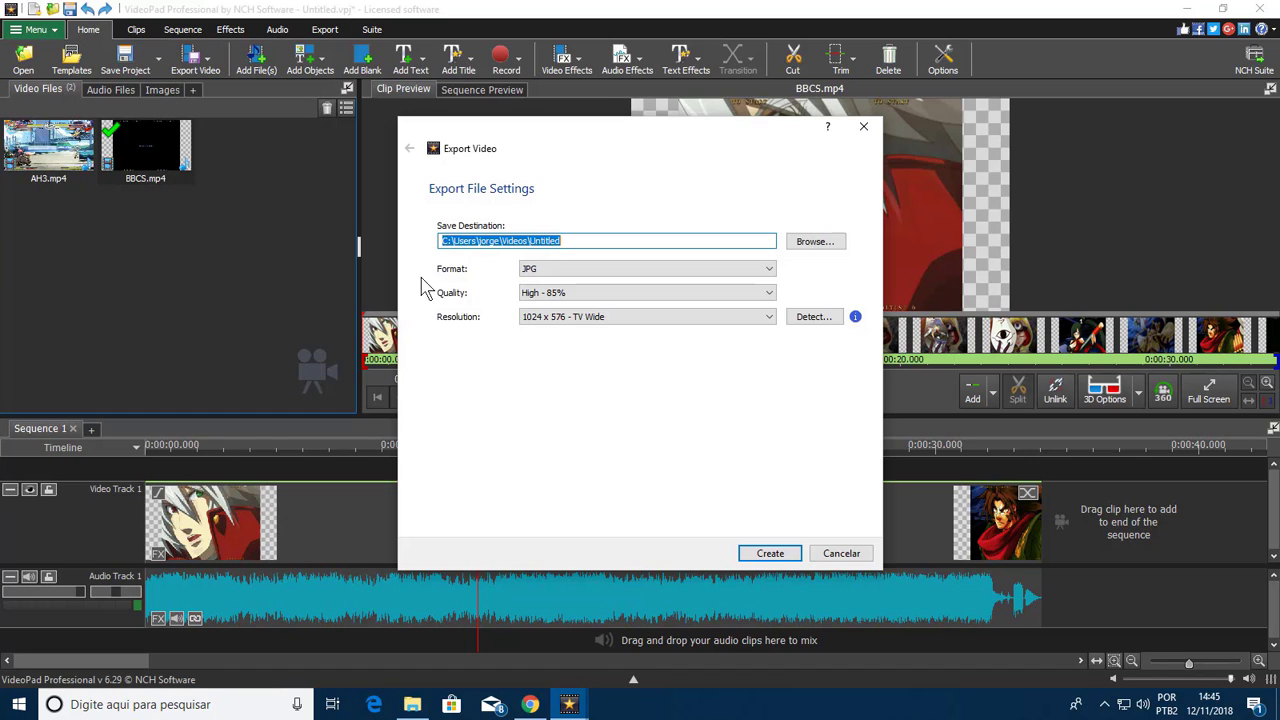
{"action": "left_click", "coordinate": [768, 268]}
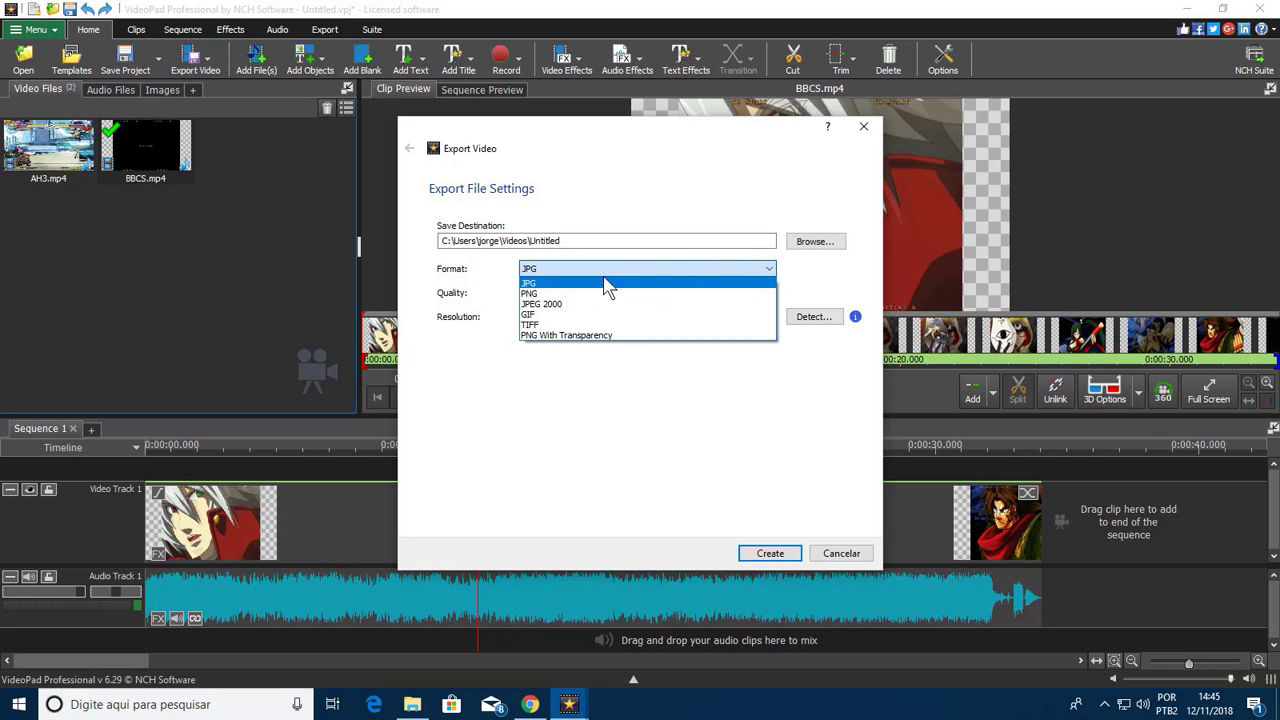
{"action": "left_click", "coordinate": [553, 294]}
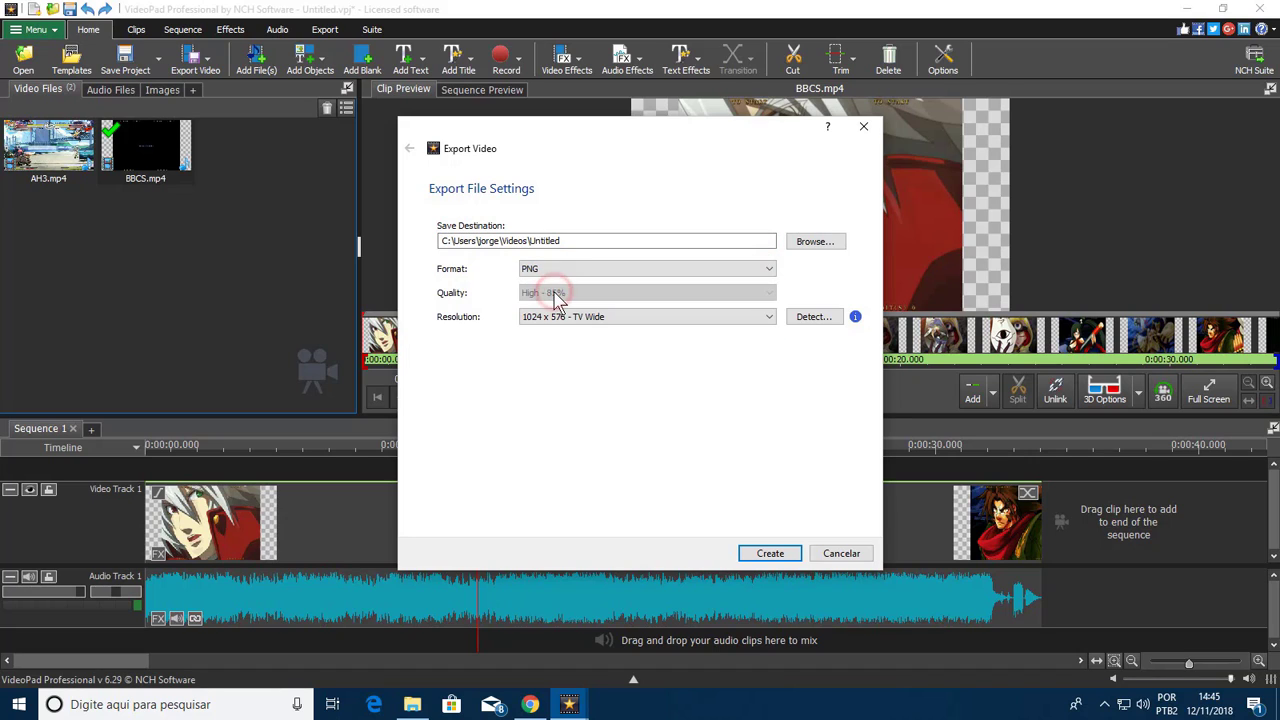
{"action": "left_click", "coordinate": [768, 316]}
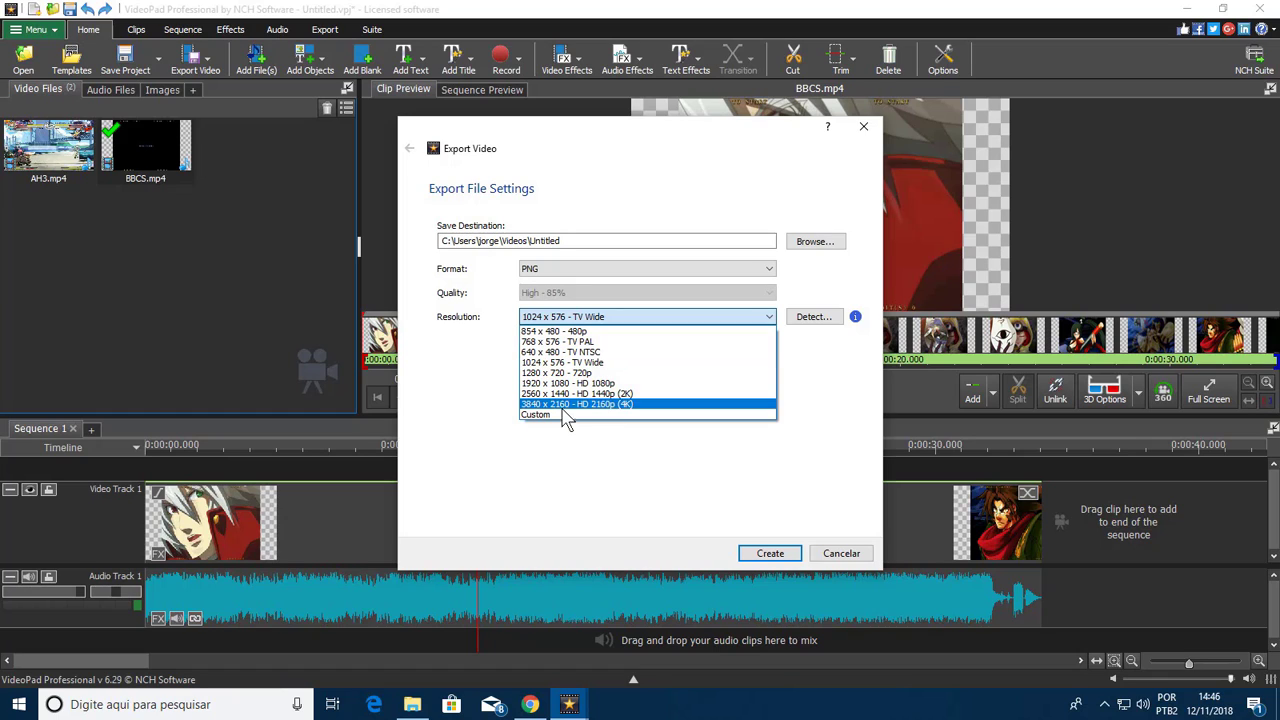
{"action": "left_click", "coordinate": [598, 415]}
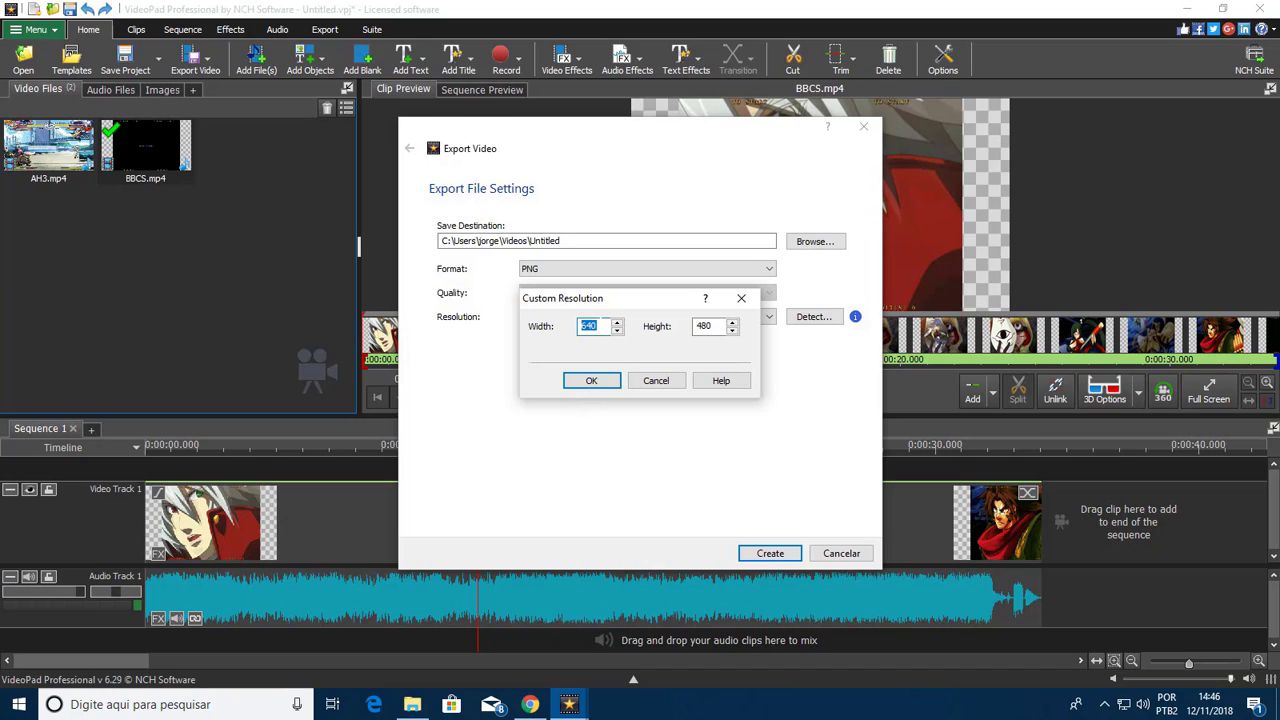
{"action": "left_click", "coordinate": [651, 380]}
Set a custom export resolution of 320 x 240 for the image sequence
{"action": "left_click", "coordinate": [751, 317]}
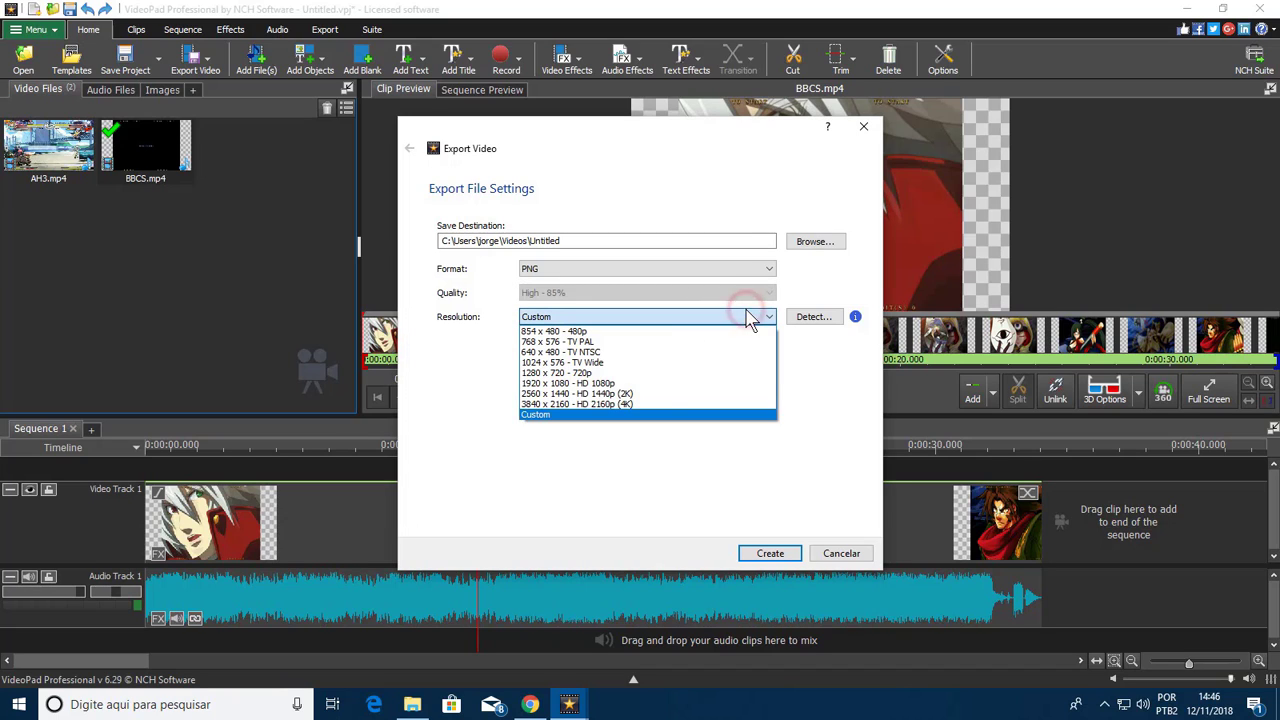
{"action": "left_click", "coordinate": [590, 416]}
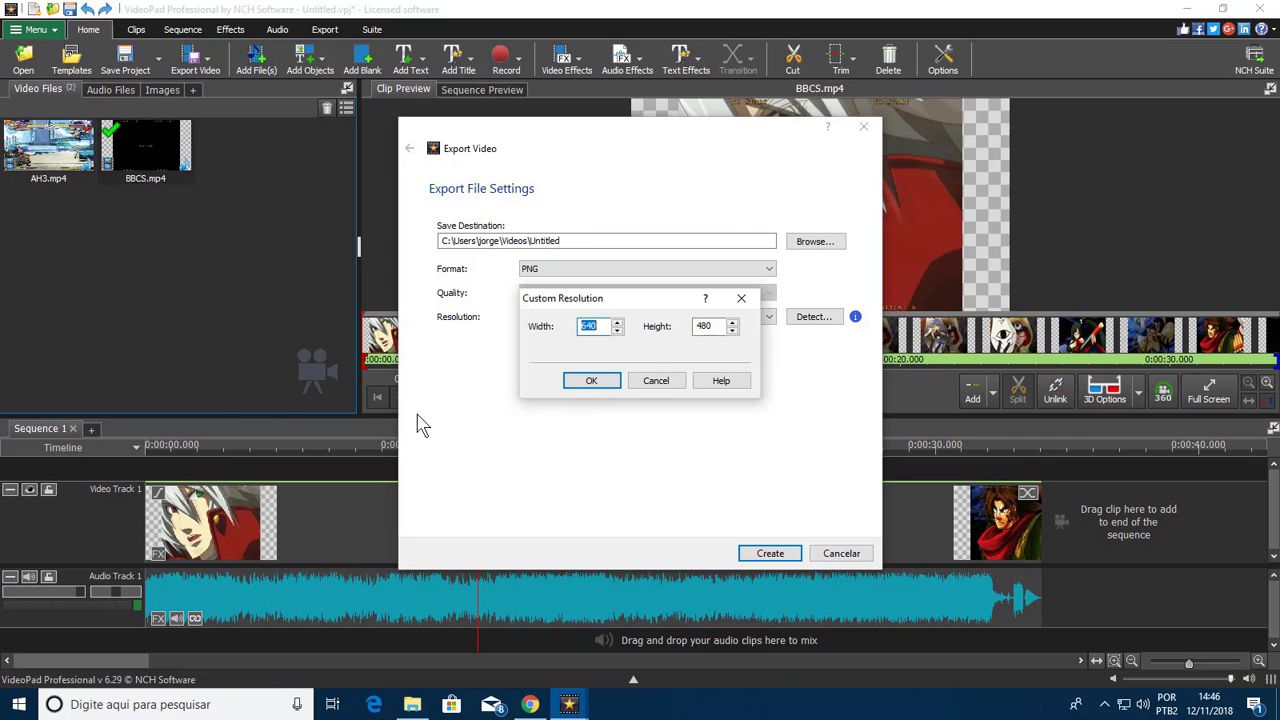
{"action": "type", "text": "320"}
{"action": "double_click", "coordinate": [710, 326]}
{"action": "type", "text": "24"}
{"action": "left_click", "coordinate": [591, 386]}
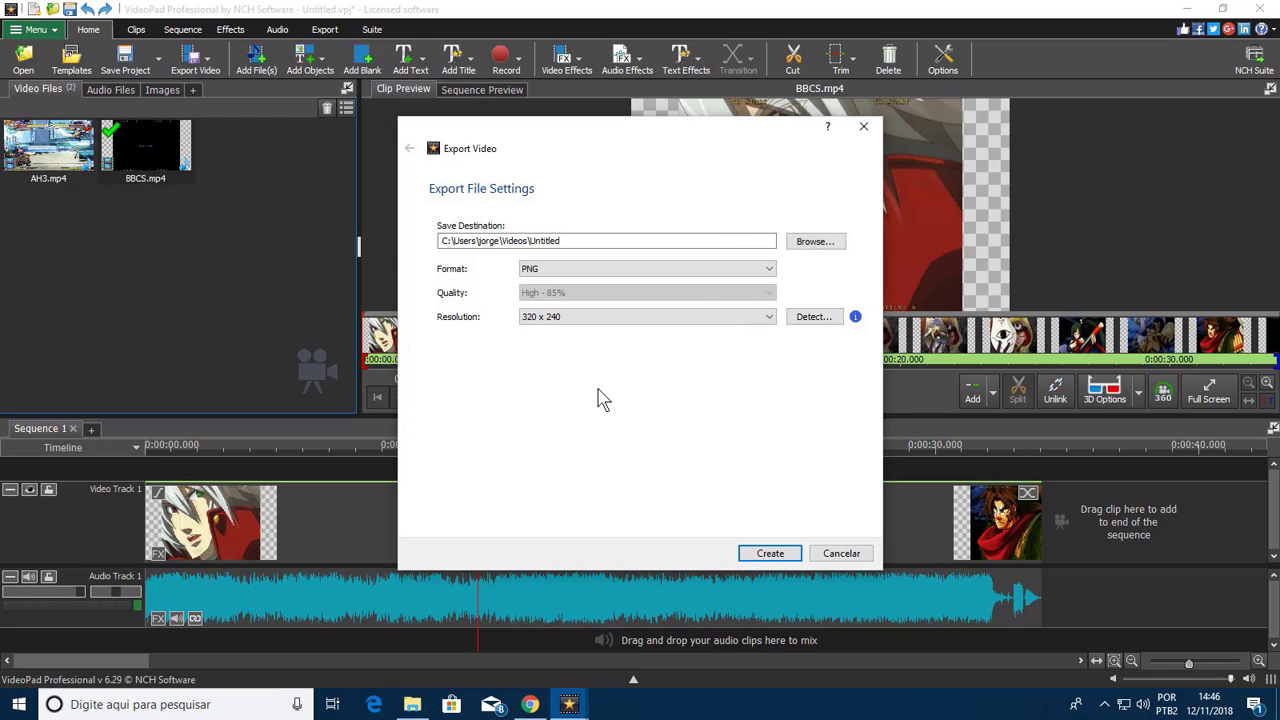
Create a folder named BBCS in Imagens and choose it as the save destination for the image sequence
{"action": "left_click", "coordinate": [834, 246]}
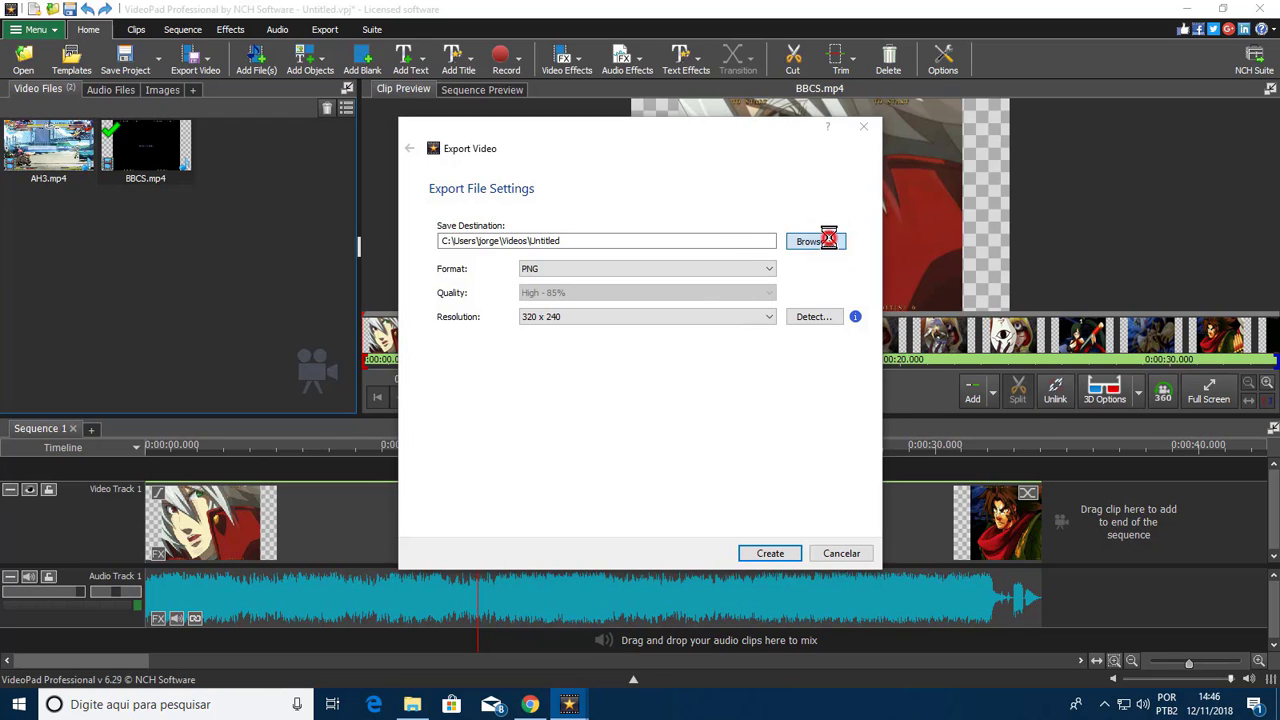
{"action": "left_click", "coordinate": [470, 308]}
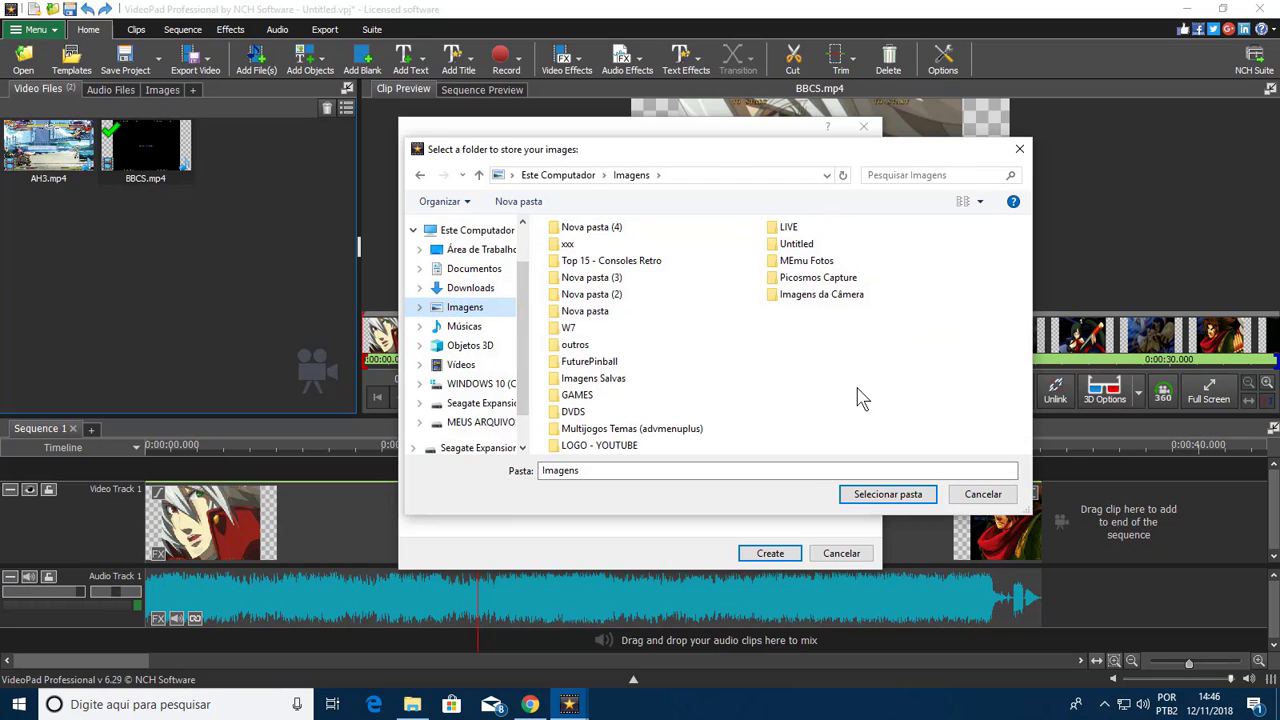
{"action": "right_click", "coordinate": [877, 337]}
{"action": "mouse_move", "coordinate": [993, 489]}
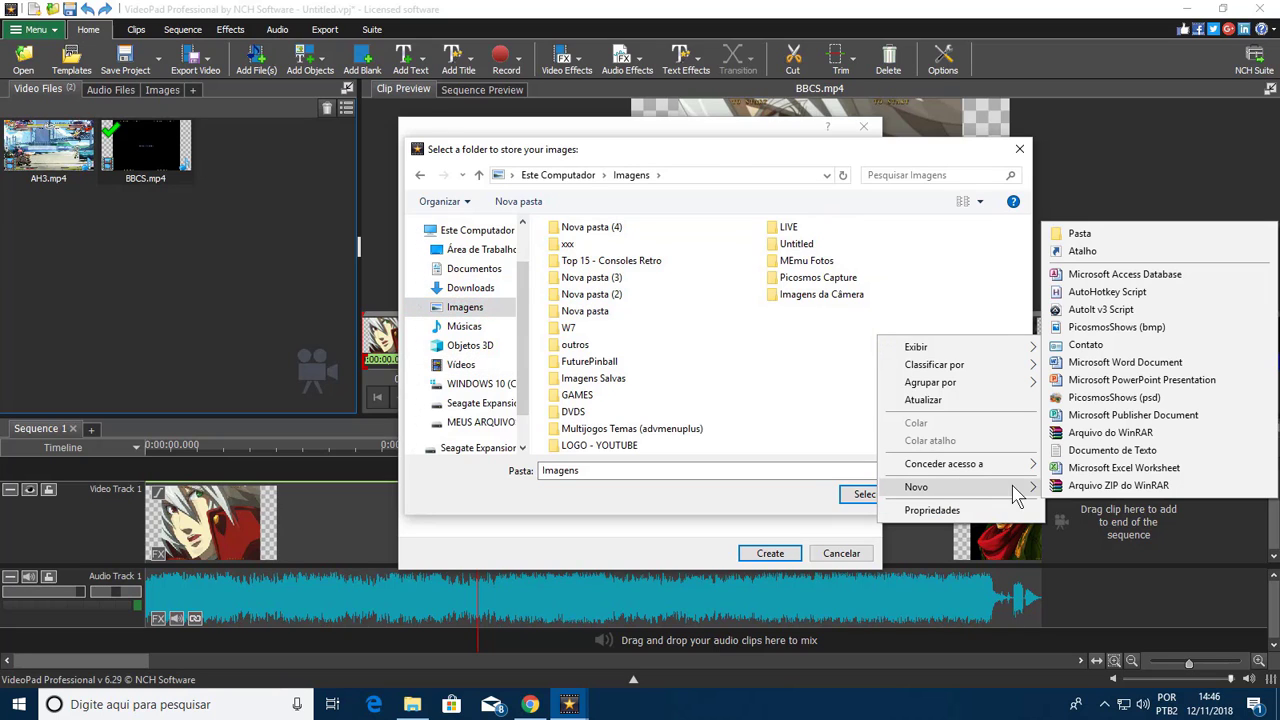
{"action": "left_click", "coordinate": [829, 357]}
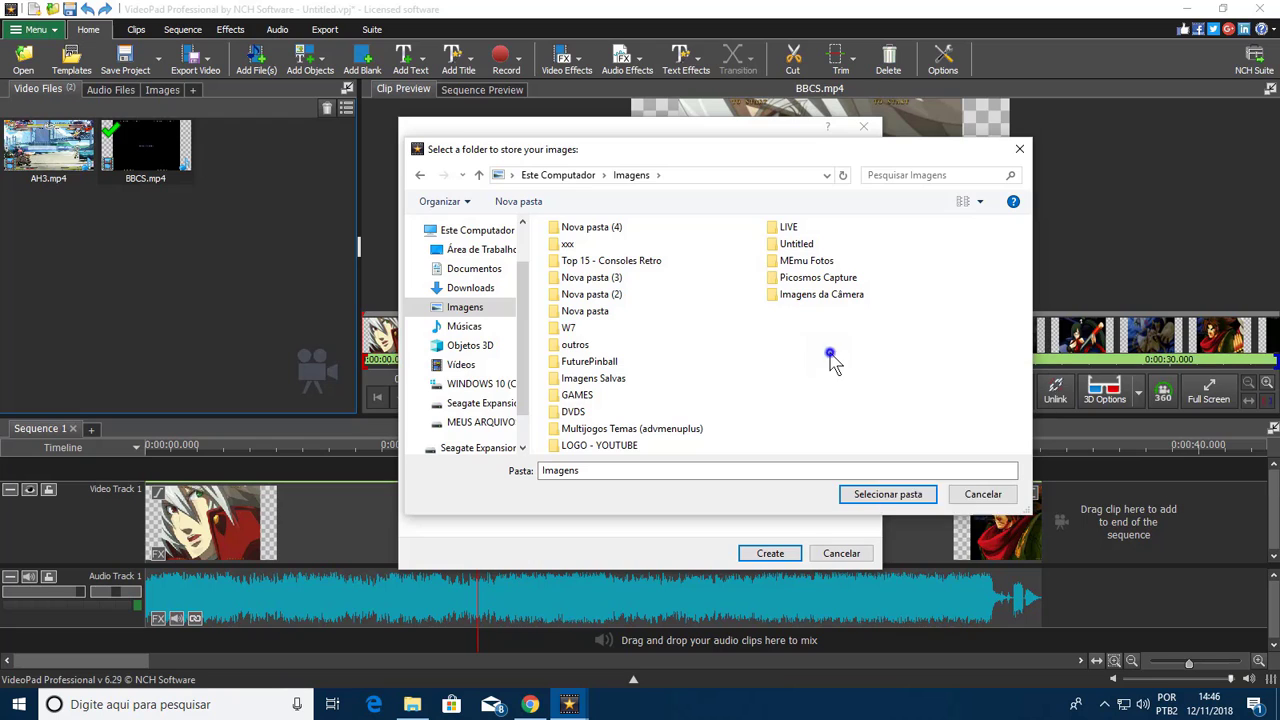
{"action": "right_click", "coordinate": [831, 354]}
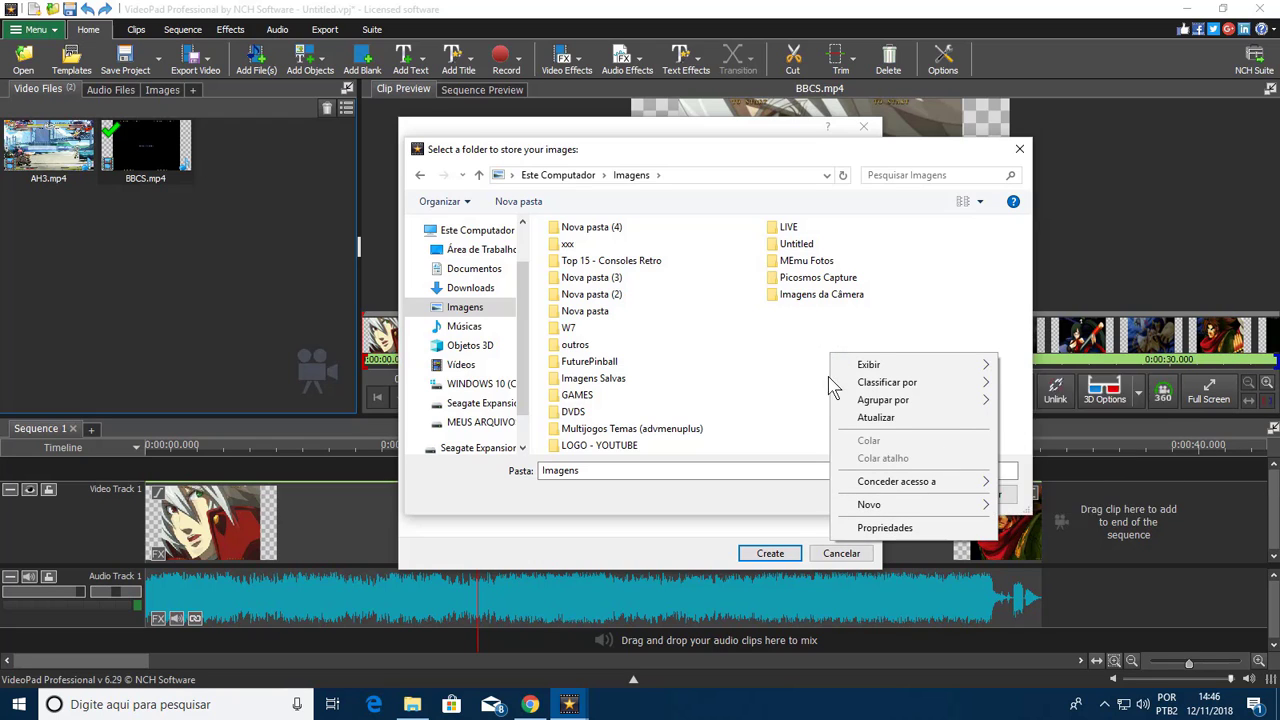
{"action": "mouse_move", "coordinate": [997, 508]}
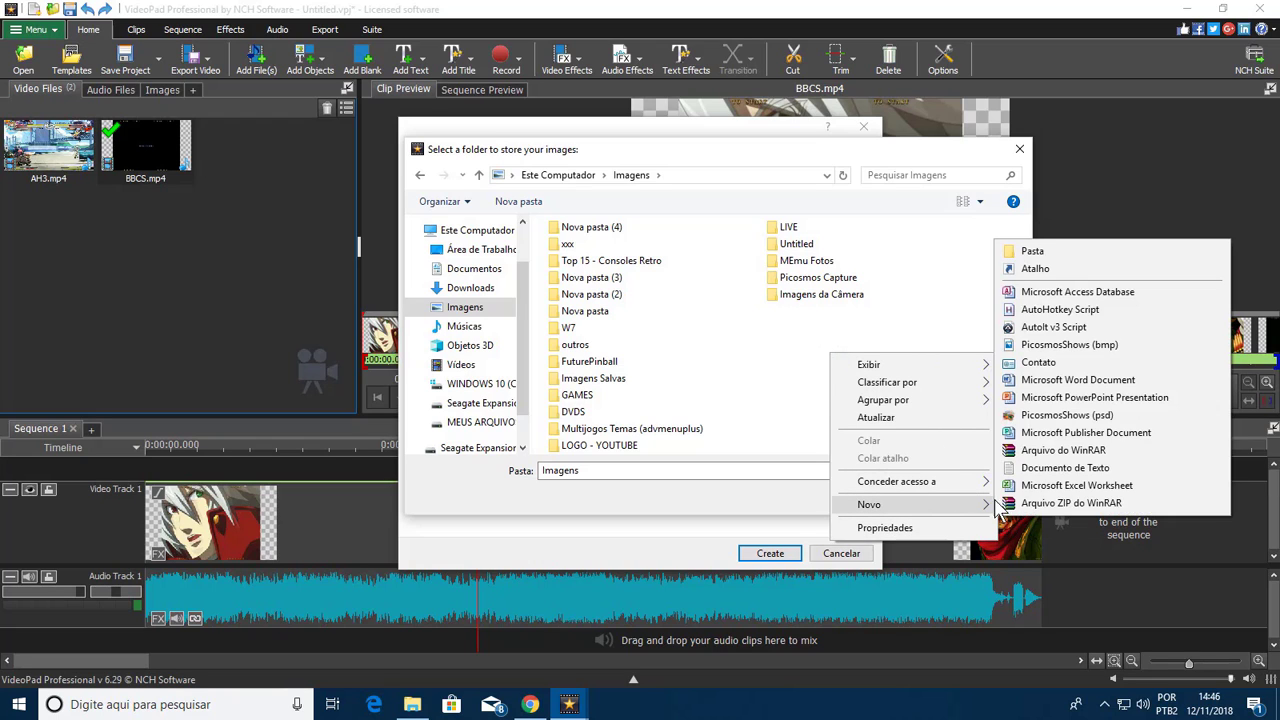
{"action": "left_click", "coordinate": [1064, 250]}
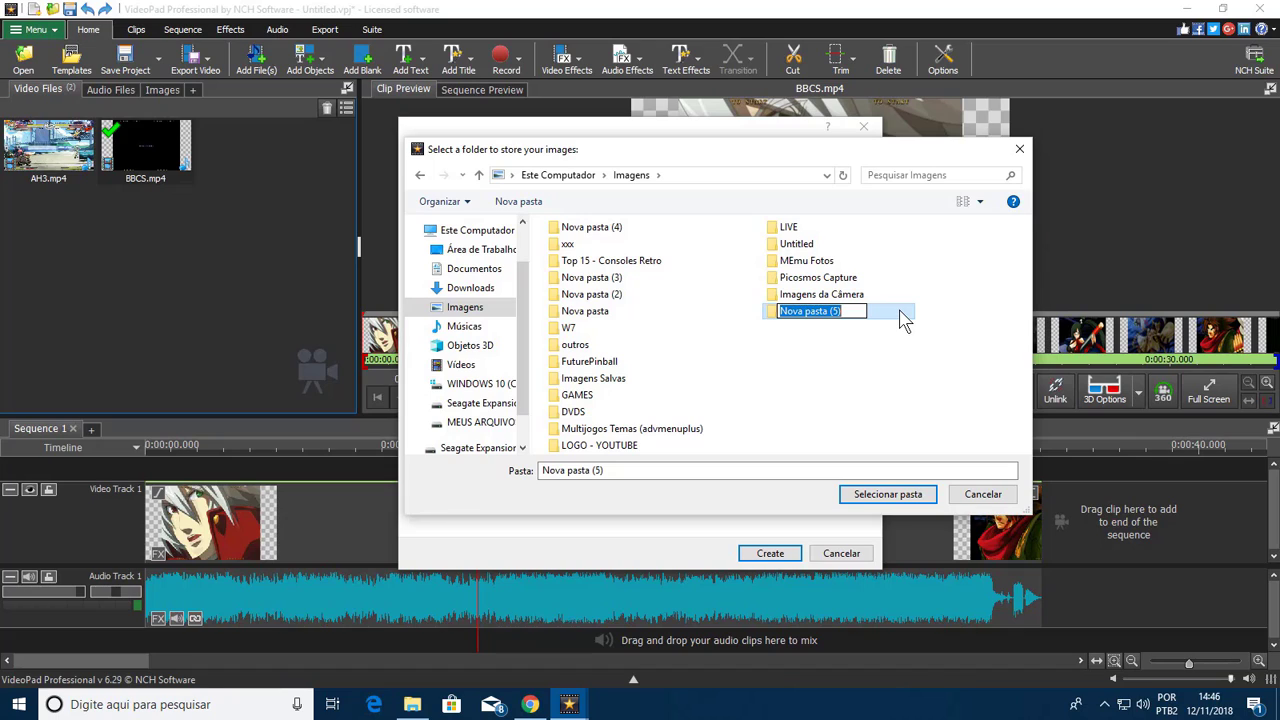
{"action": "type", "text": "bb"}
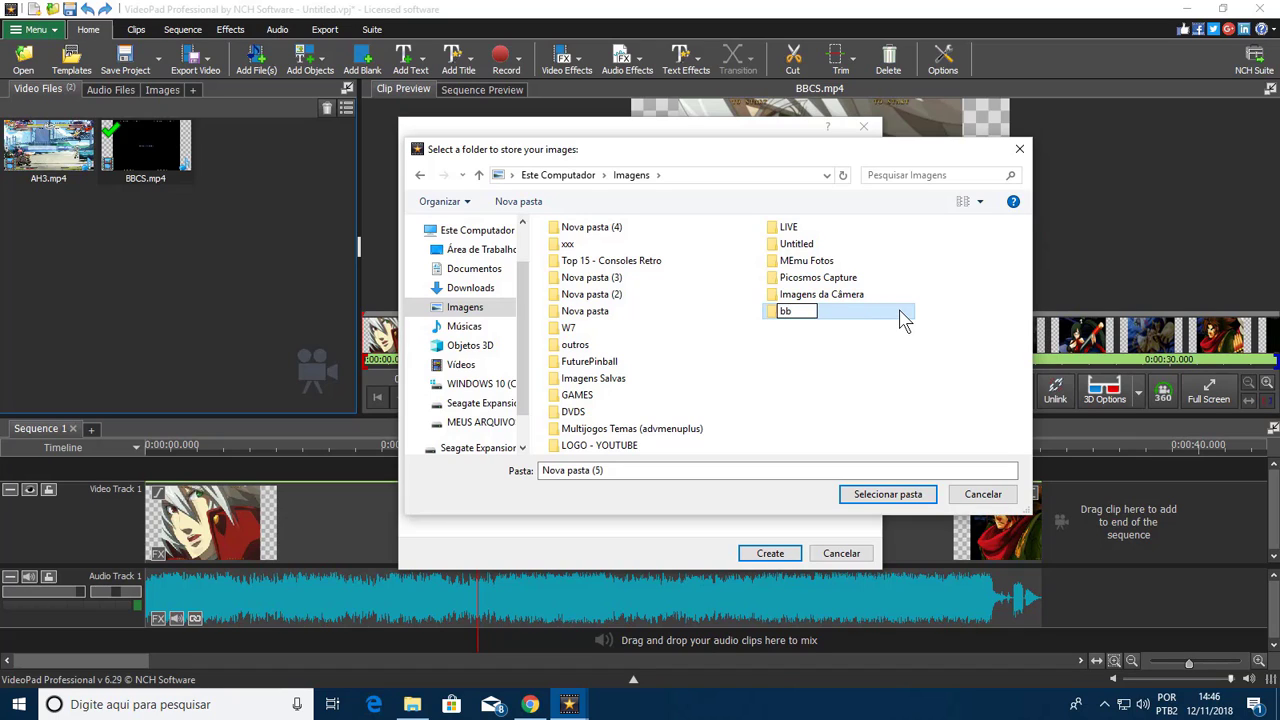
{"action": "key", "text": "BackSpace"}
{"action": "key", "text": "BackSpace"}
{"action": "type", "text": "BBCS"}
{"action": "key", "text": "Return"}
{"action": "left_click", "coordinate": [895, 494]}
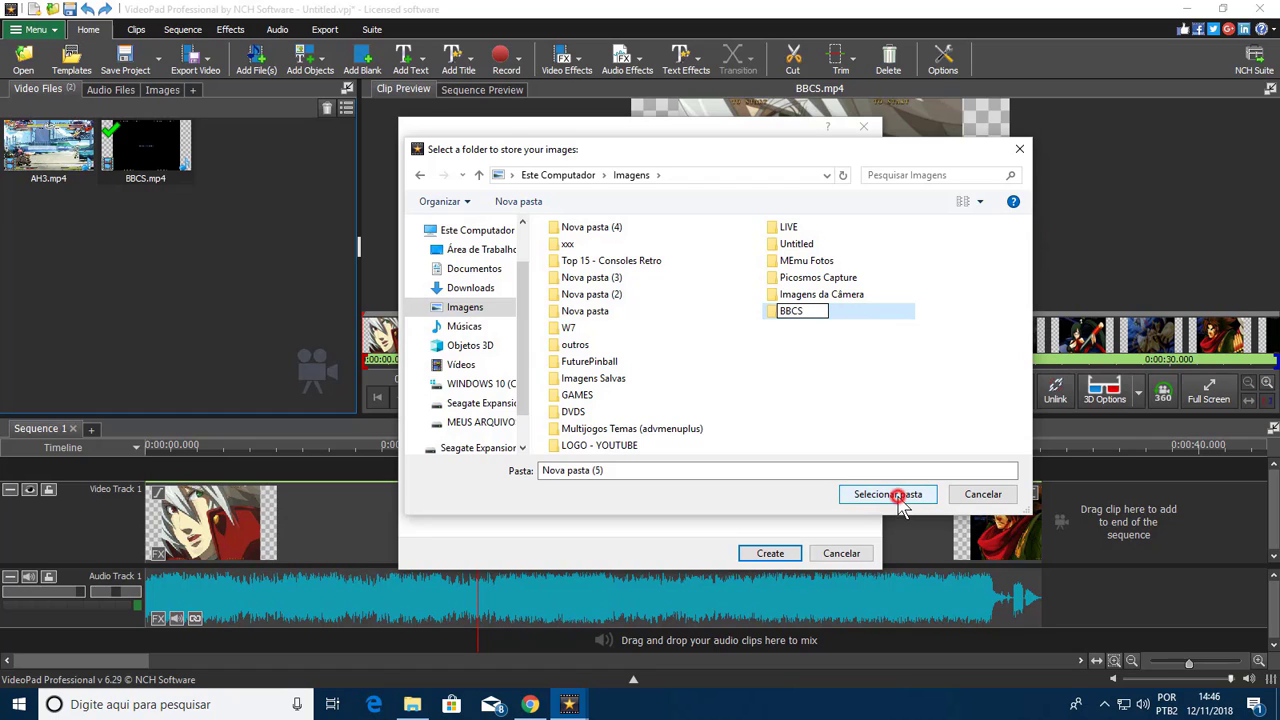
Export the BBCS image sequence, then clear the completed item and close the export queue
{"action": "left_click", "coordinate": [770, 553]}
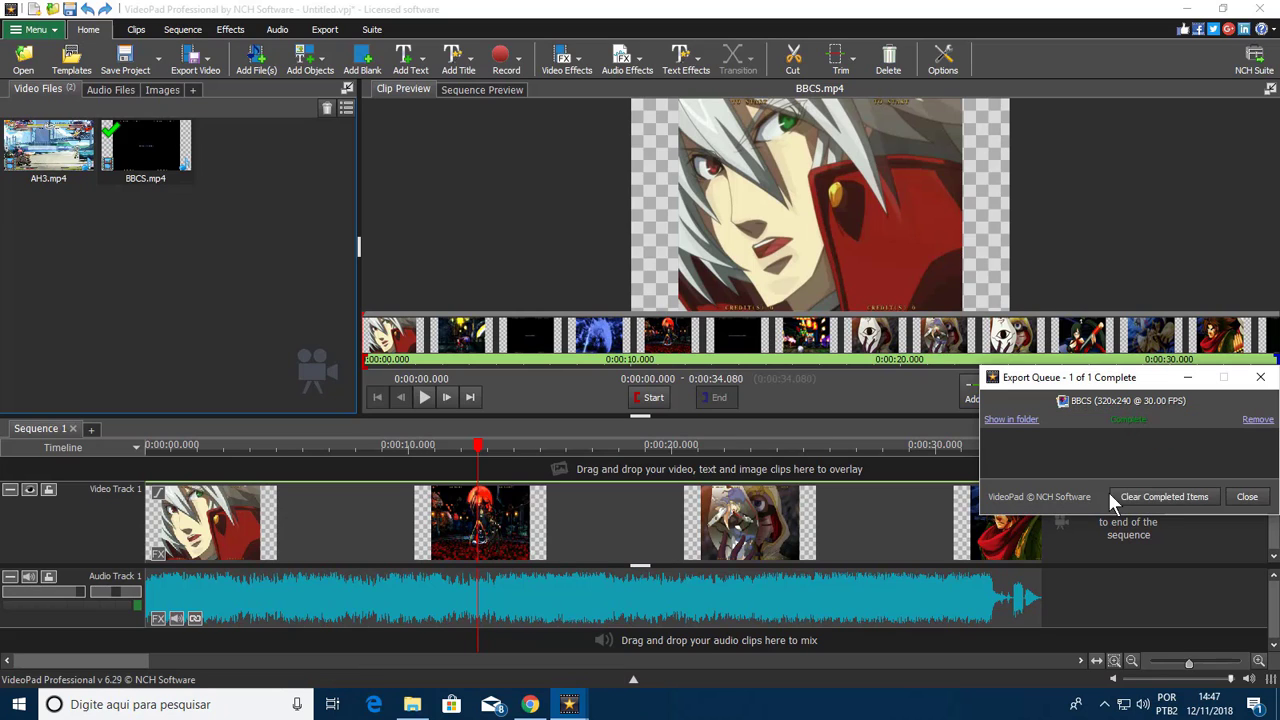
{"action": "left_click", "coordinate": [1160, 497]}
{"action": "left_click", "coordinate": [1247, 497]}
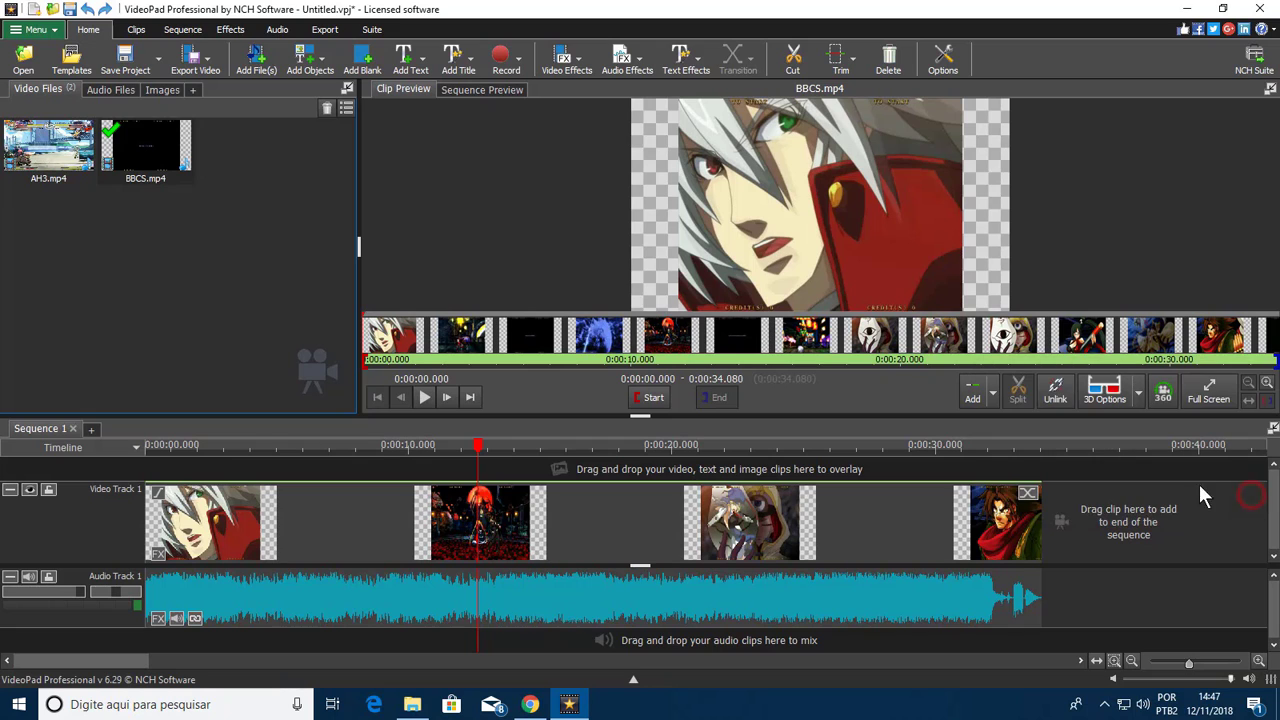
Delete the BBCS.mp4 clip from the video files, including its use in the sequence
{"action": "right_click", "coordinate": [158, 138]}
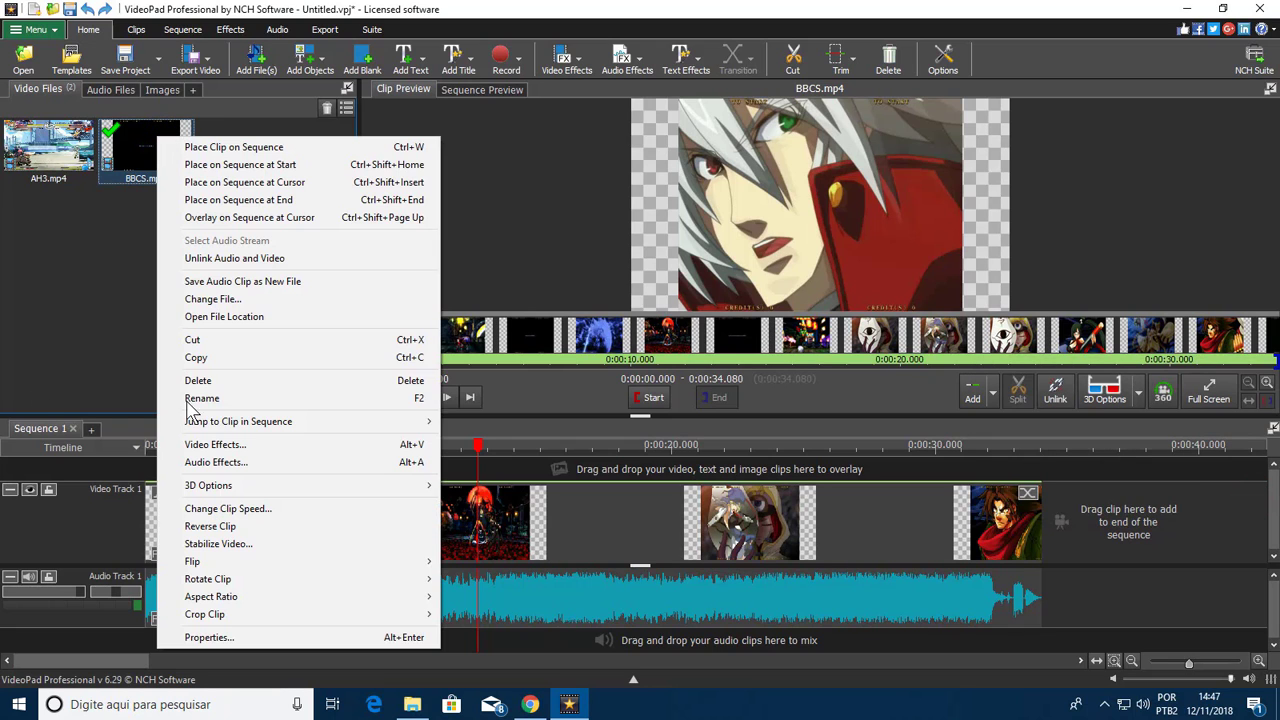
{"action": "left_click", "coordinate": [265, 381]}
{"action": "left_click", "coordinate": [680, 396]}
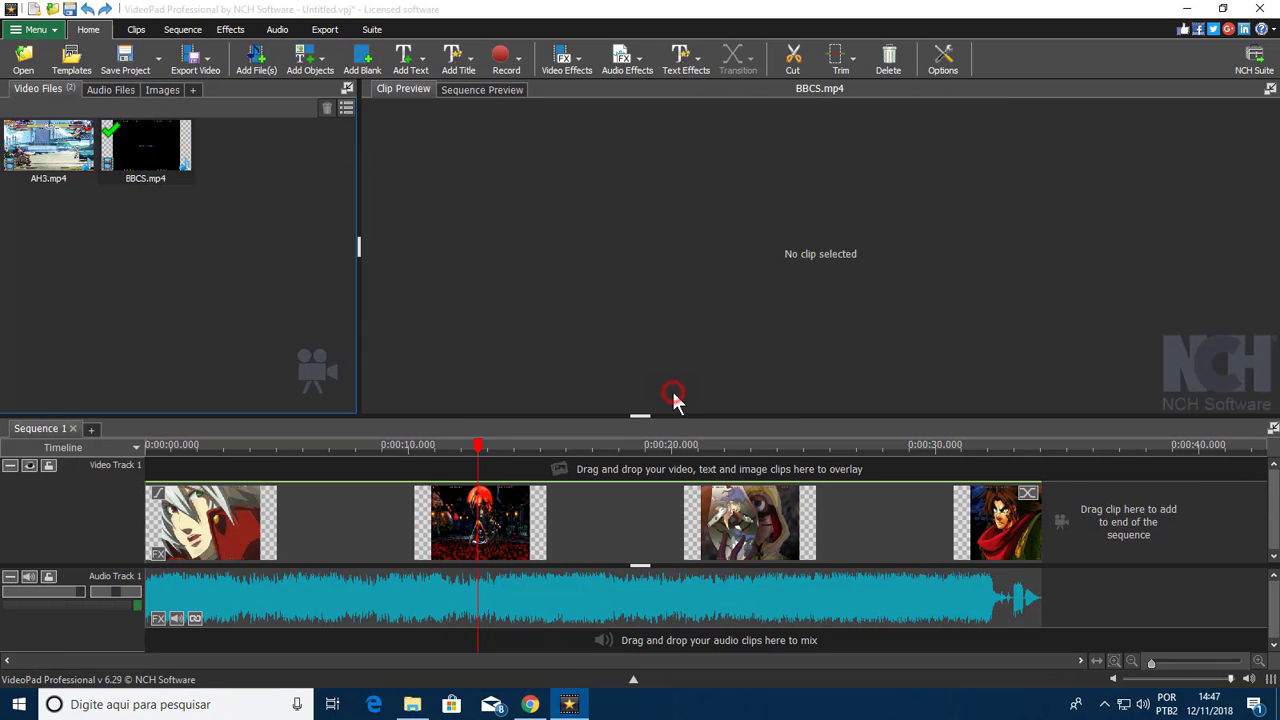
Move the playhead to the start of the empty timeline and place AH3.mp4 on Video Track 1
{"action": "left_click", "coordinate": [64, 155]}
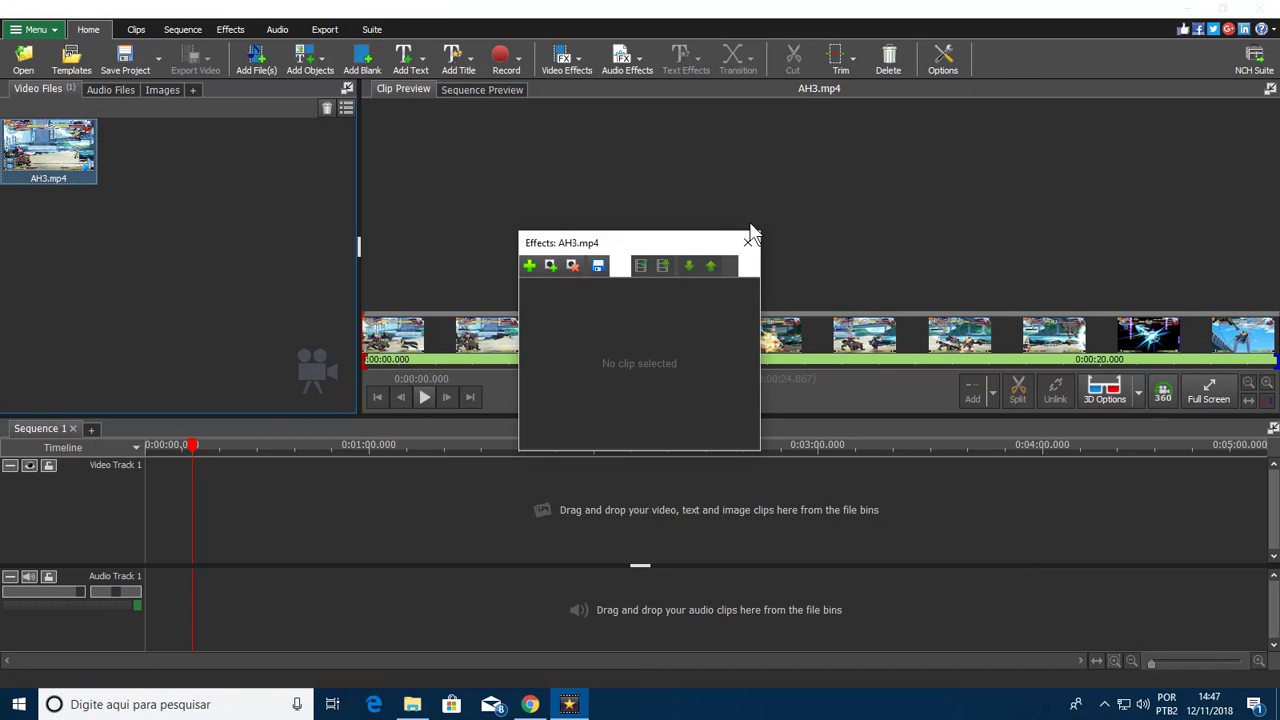
{"action": "left_click", "coordinate": [745, 245]}
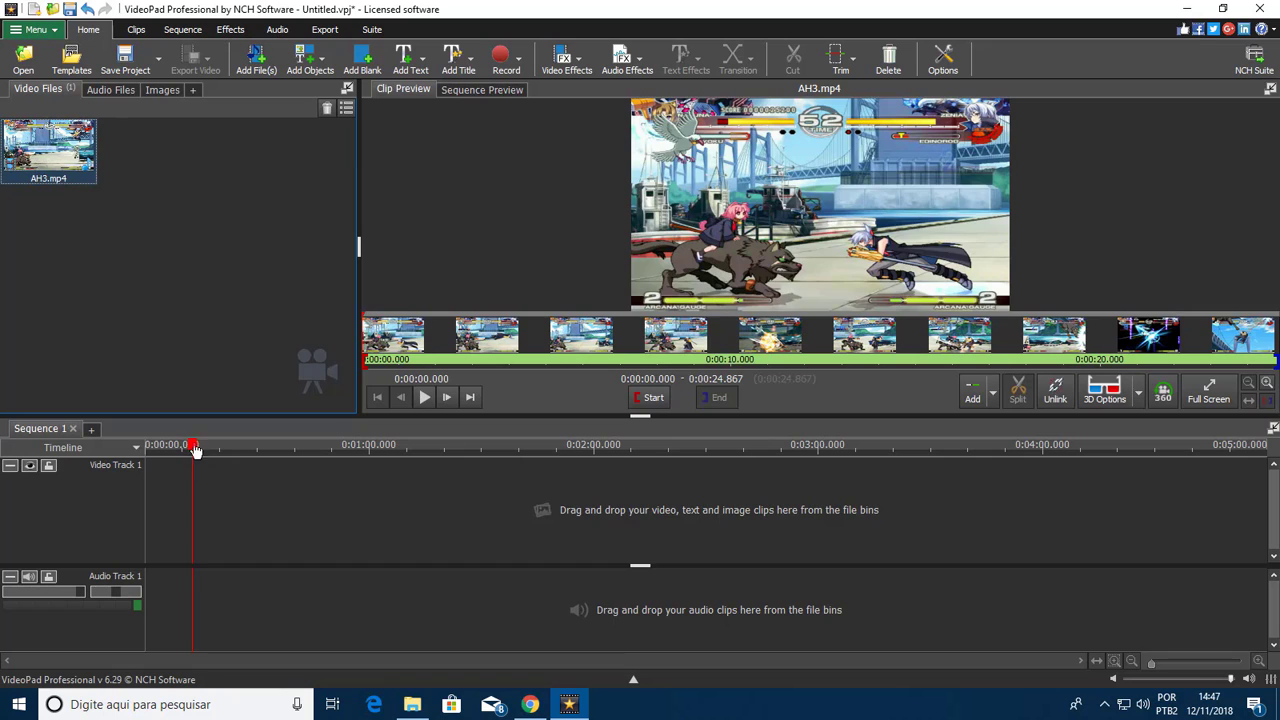
{"action": "left_click_drag", "start_coordinate": [194, 446], "coordinate": [119, 449]}
{"action": "left_click_drag", "start_coordinate": [48, 147], "coordinate": [204, 515]}
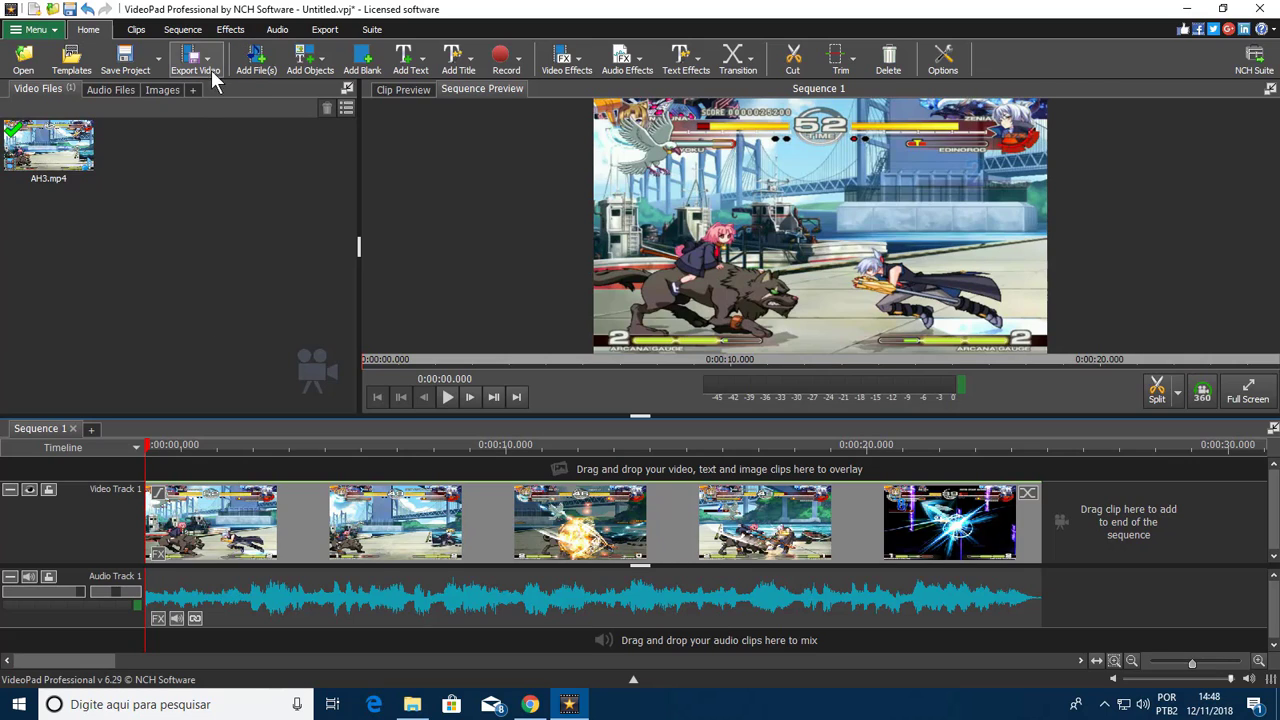
{"action": "left_click", "coordinate": [157, 57]}
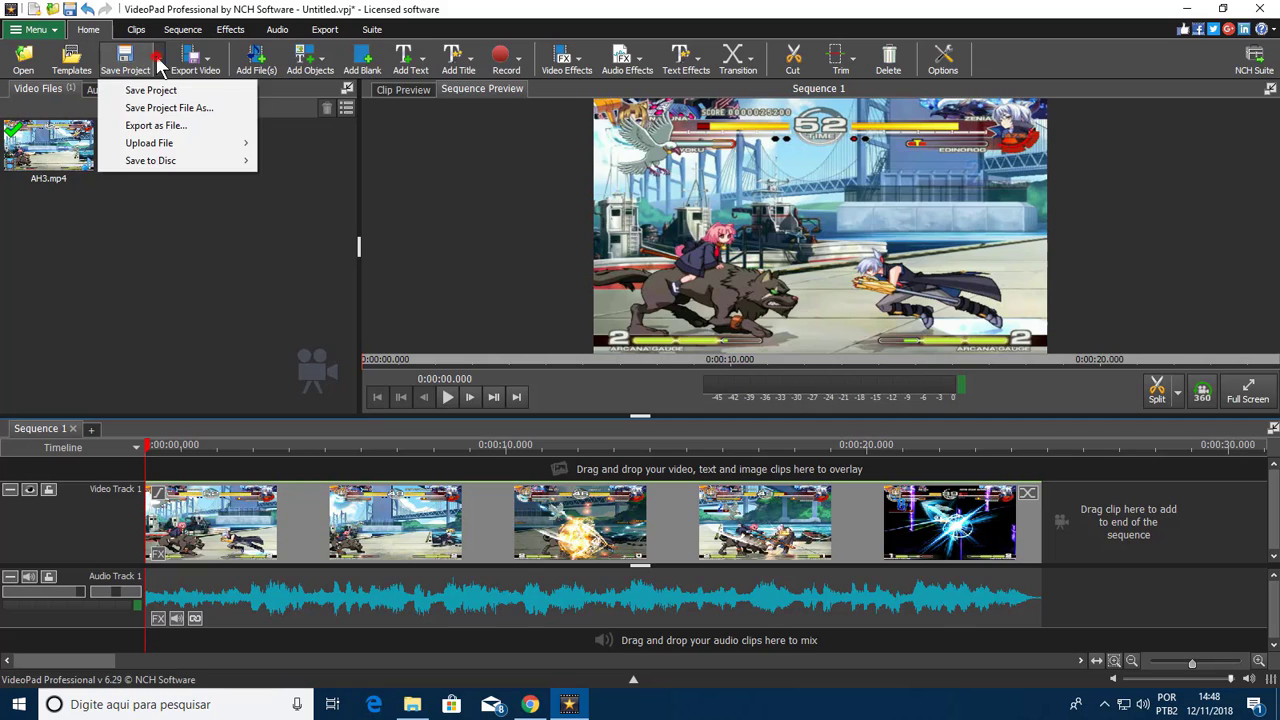
{"action": "left_click", "coordinate": [214, 66]}
{"action": "left_click", "coordinate": [206, 64]}
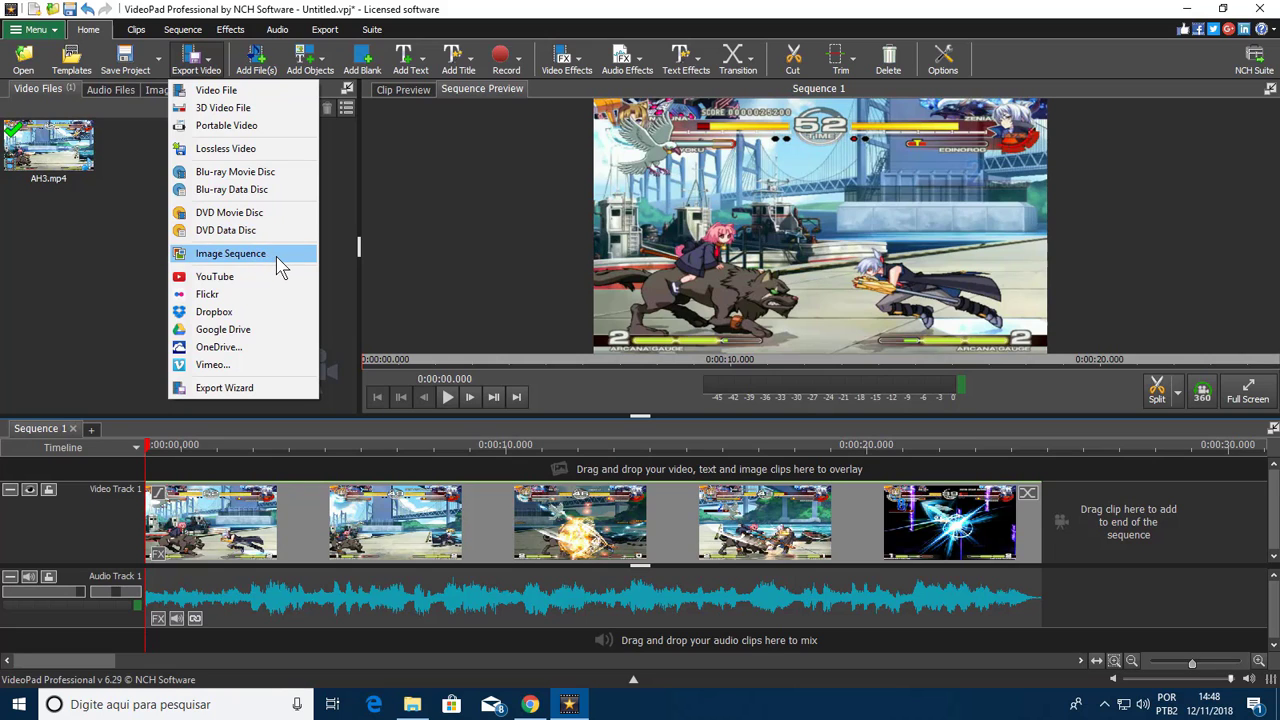
{"action": "left_click", "coordinate": [902, 167]}
{"action": "right_click", "coordinate": [903, 167]}
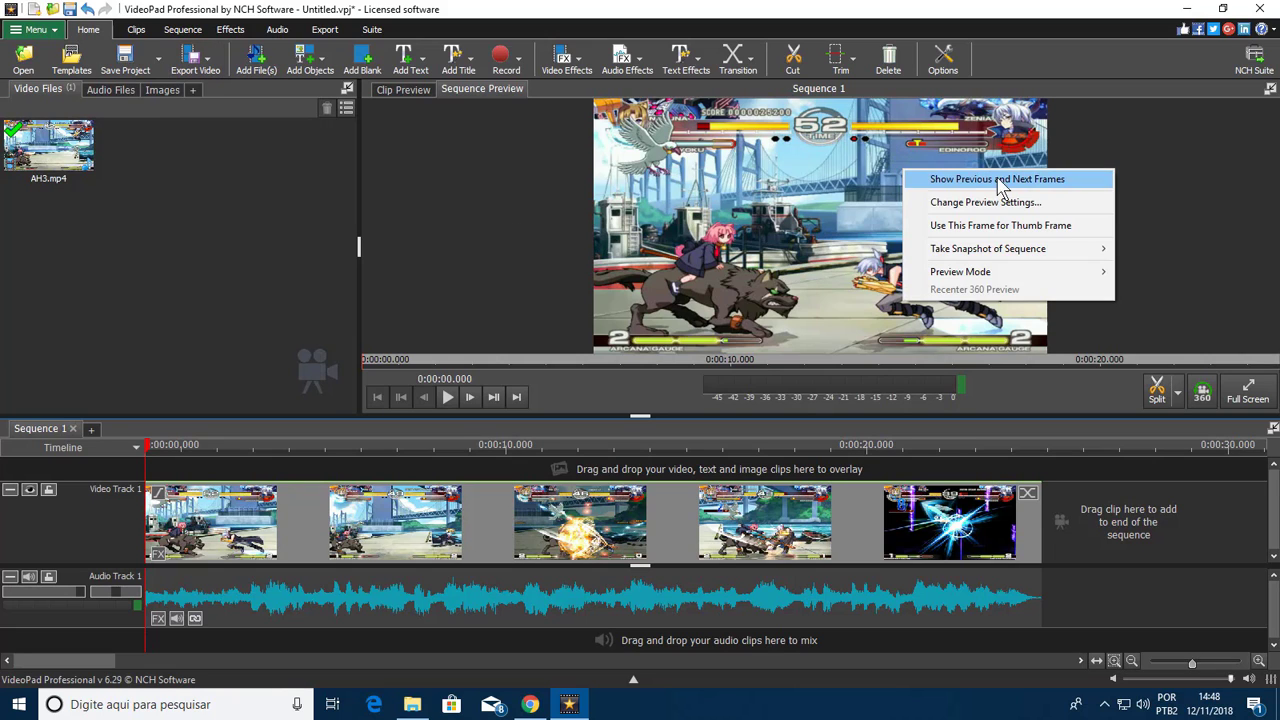
Set the aspect ratio of the AH3.mp4 clip to 4:3
{"action": "left_click", "coordinate": [52, 146]}
{"action": "right_click", "coordinate": [890, 172]}
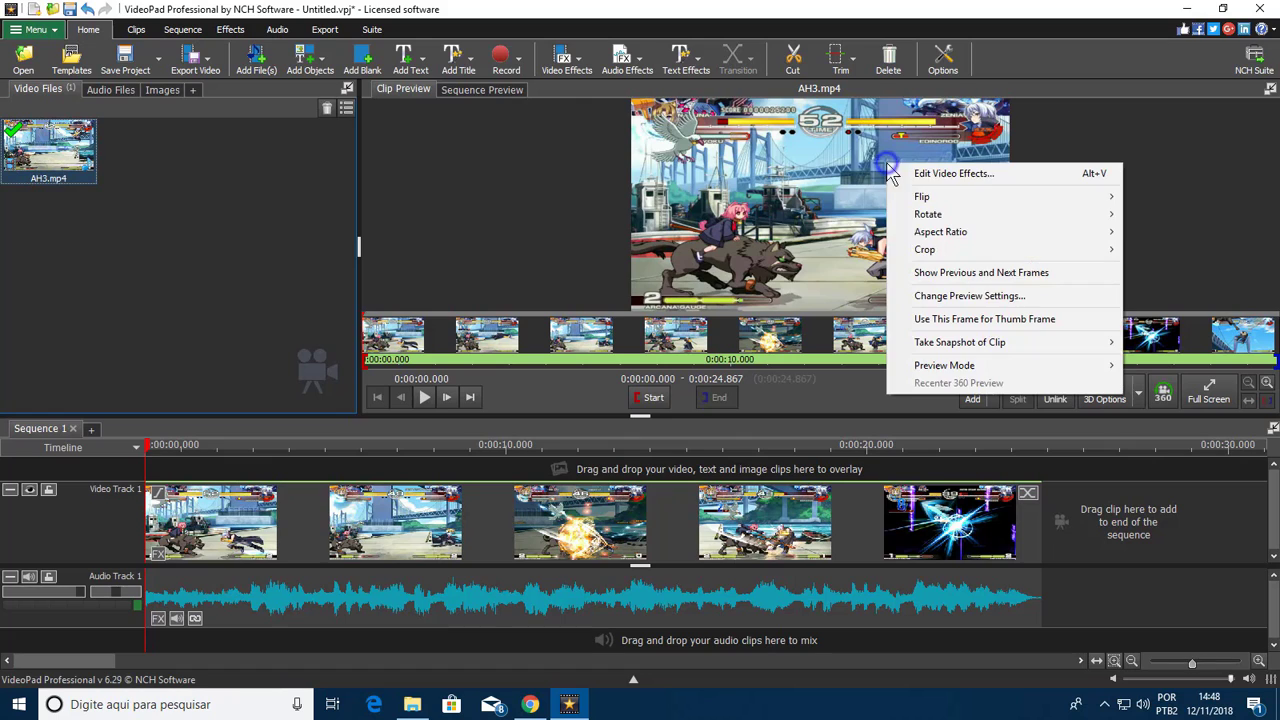
{"action": "mouse_move", "coordinate": [1078, 212]}
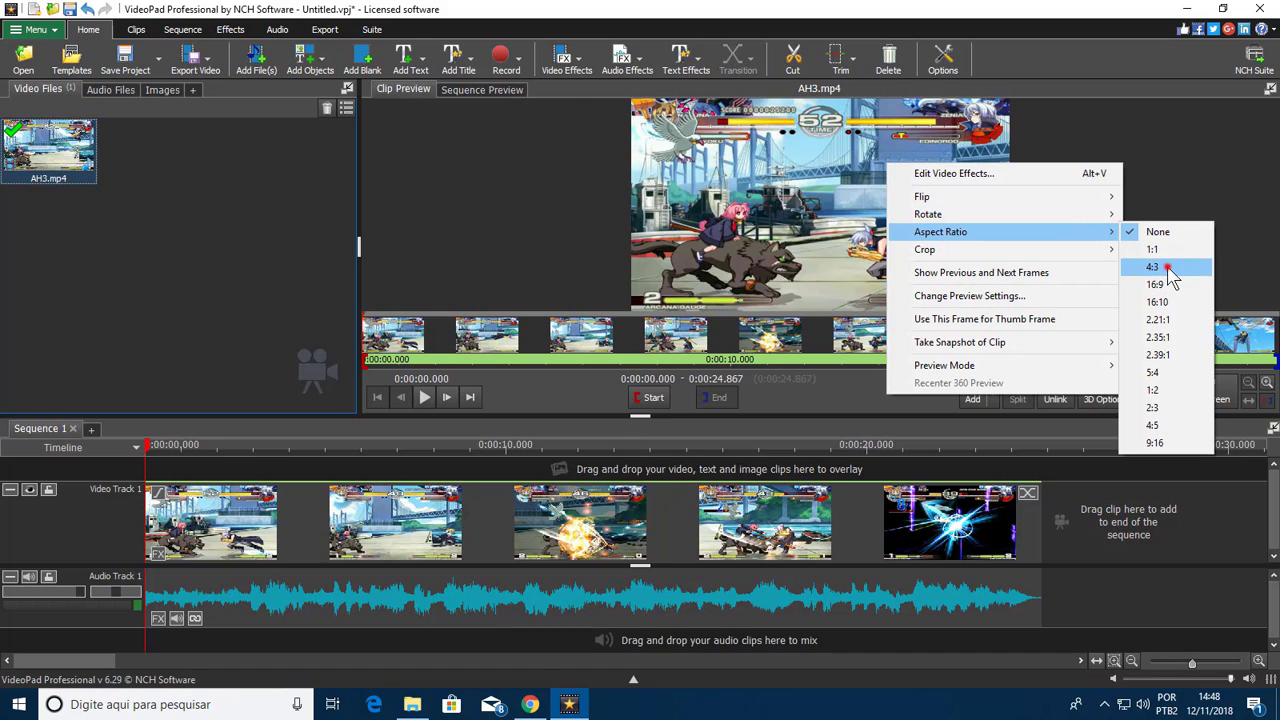
{"action": "left_click", "coordinate": [1160, 266]}
Try a 16:9 crop on the AH3.mp4 clip
{"action": "right_click", "coordinate": [885, 138]}
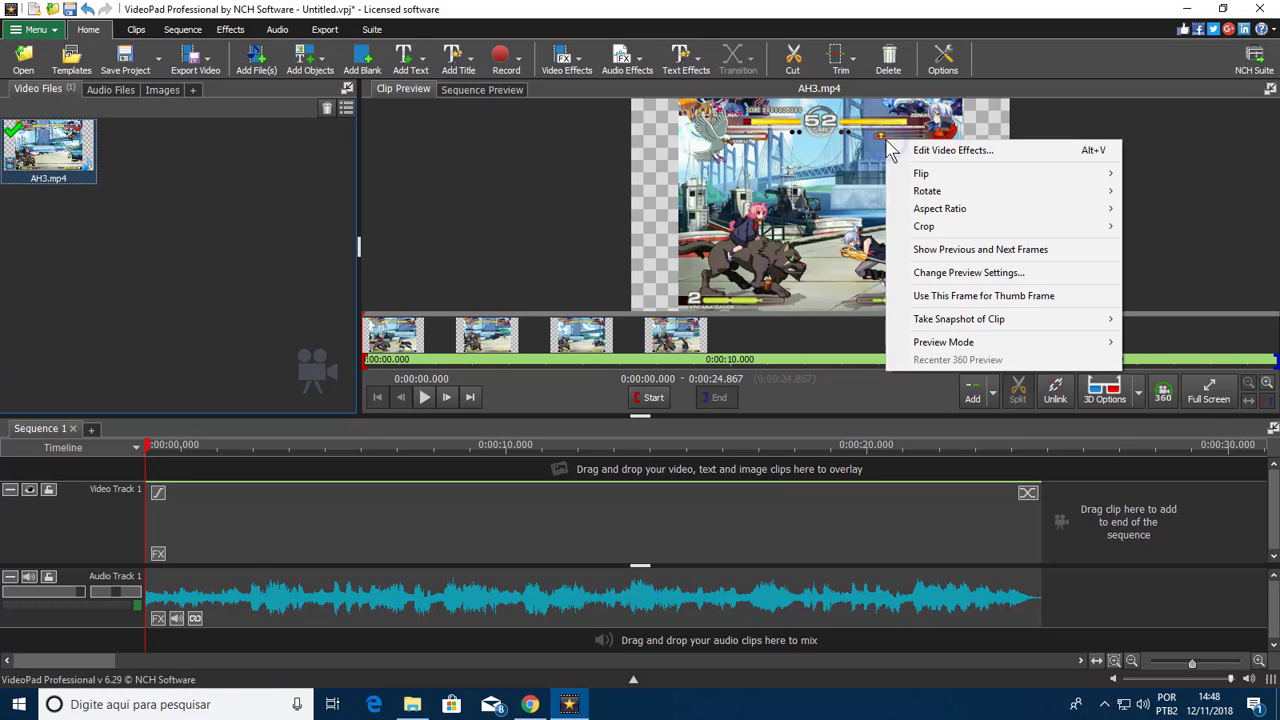
{"action": "mouse_move", "coordinate": [1008, 226]}
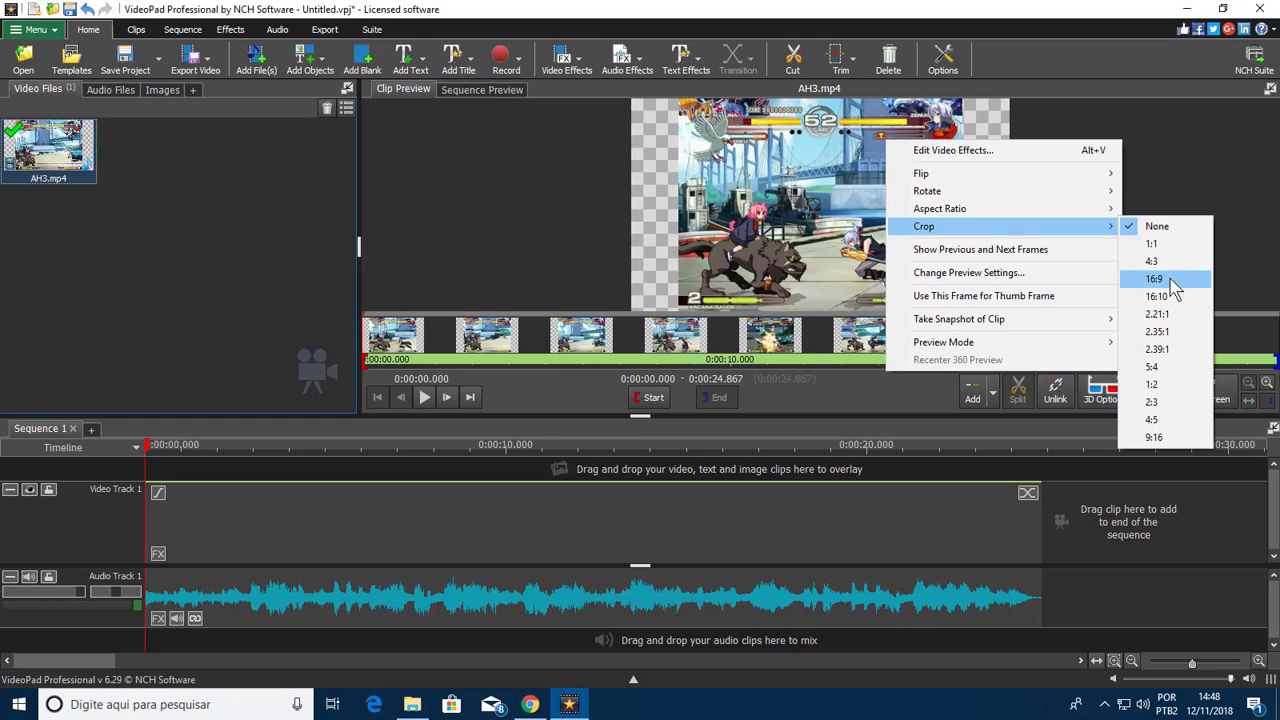
{"action": "left_click", "coordinate": [1170, 279]}
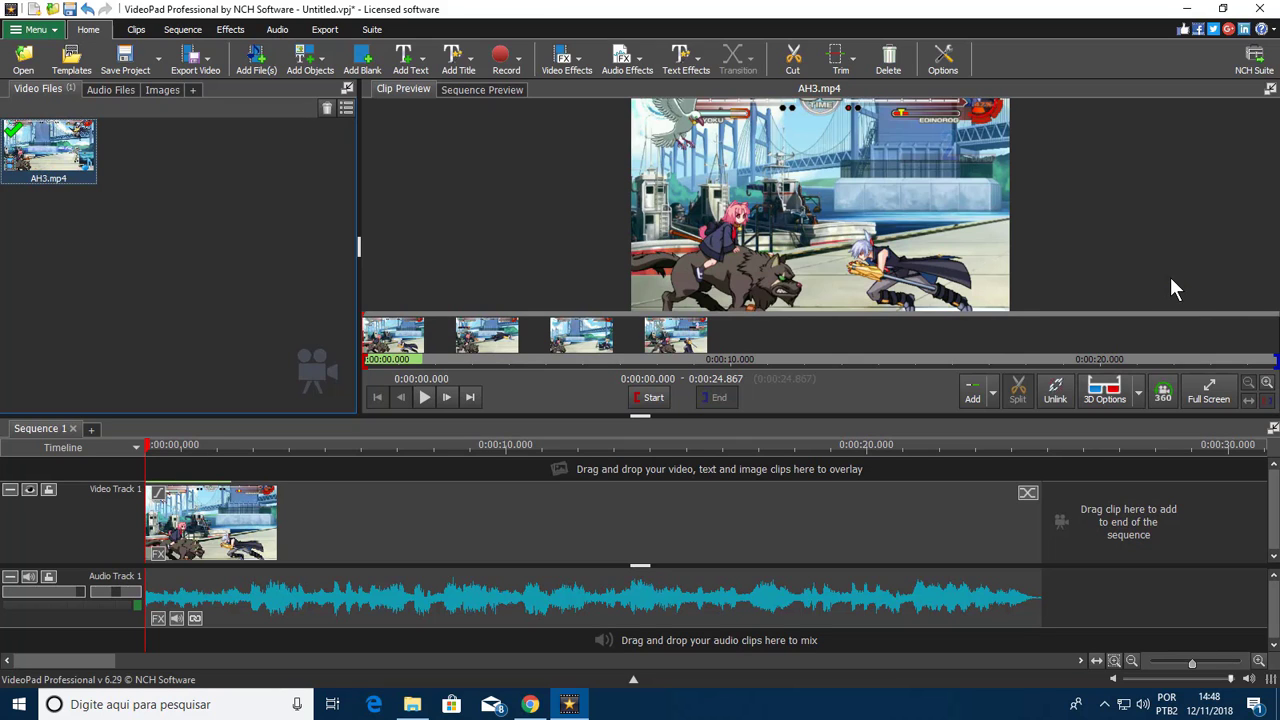
Reapply the 4:3 aspect ratio to the AH3.mp4 clip in place of the 16:9 crop
{"action": "right_click", "coordinate": [48, 158]}
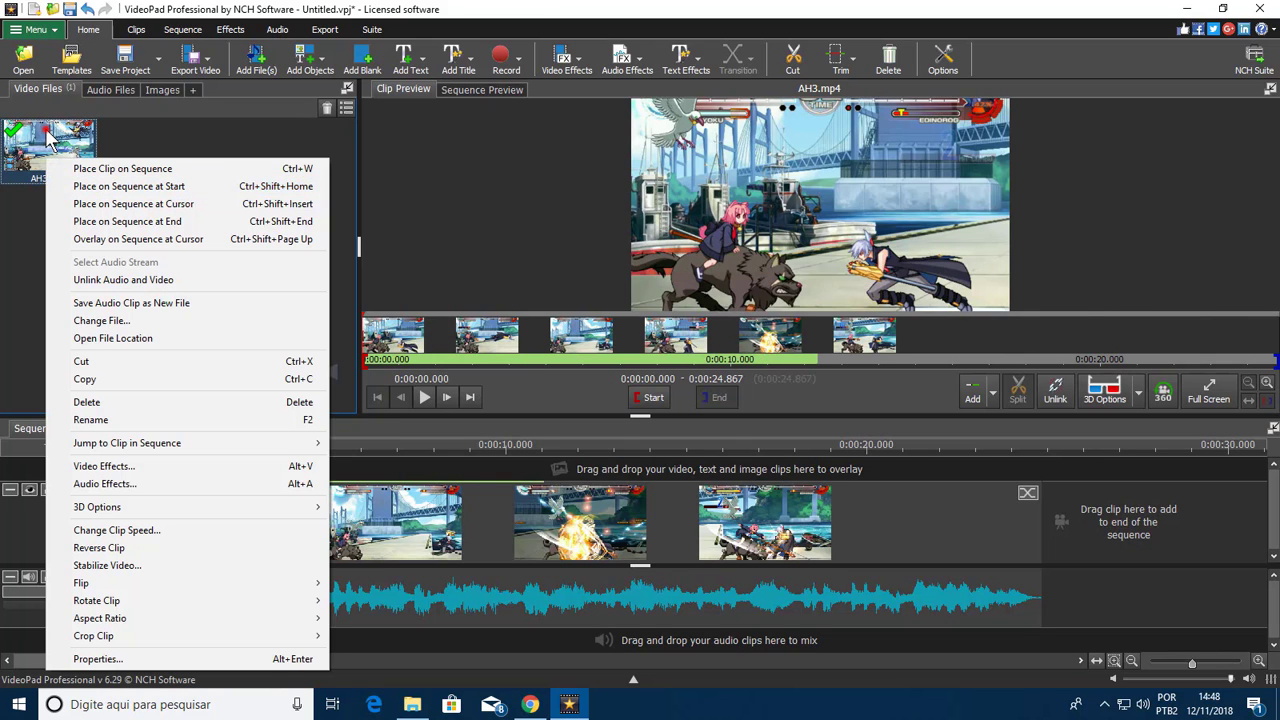
{"action": "left_click", "coordinate": [523, 135]}
{"action": "right_click", "coordinate": [850, 138]}
{"action": "mouse_move", "coordinate": [1060, 206]}
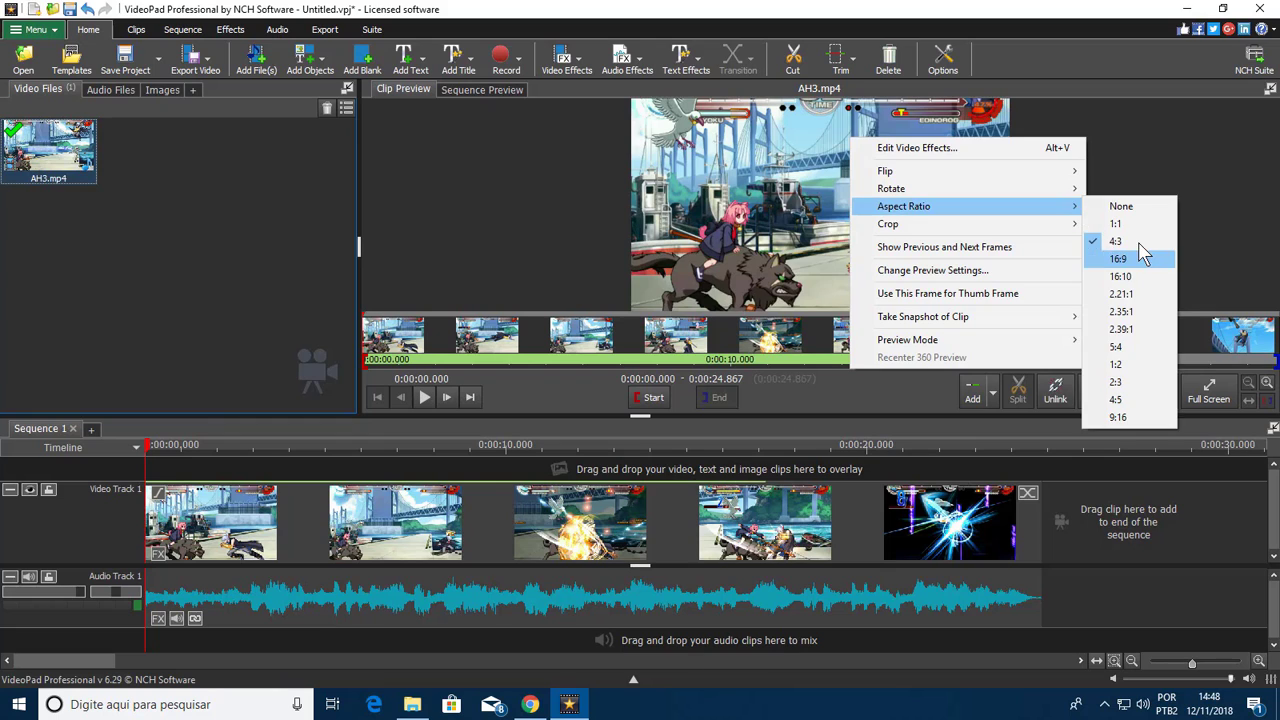
{"action": "left_click", "coordinate": [1136, 240]}
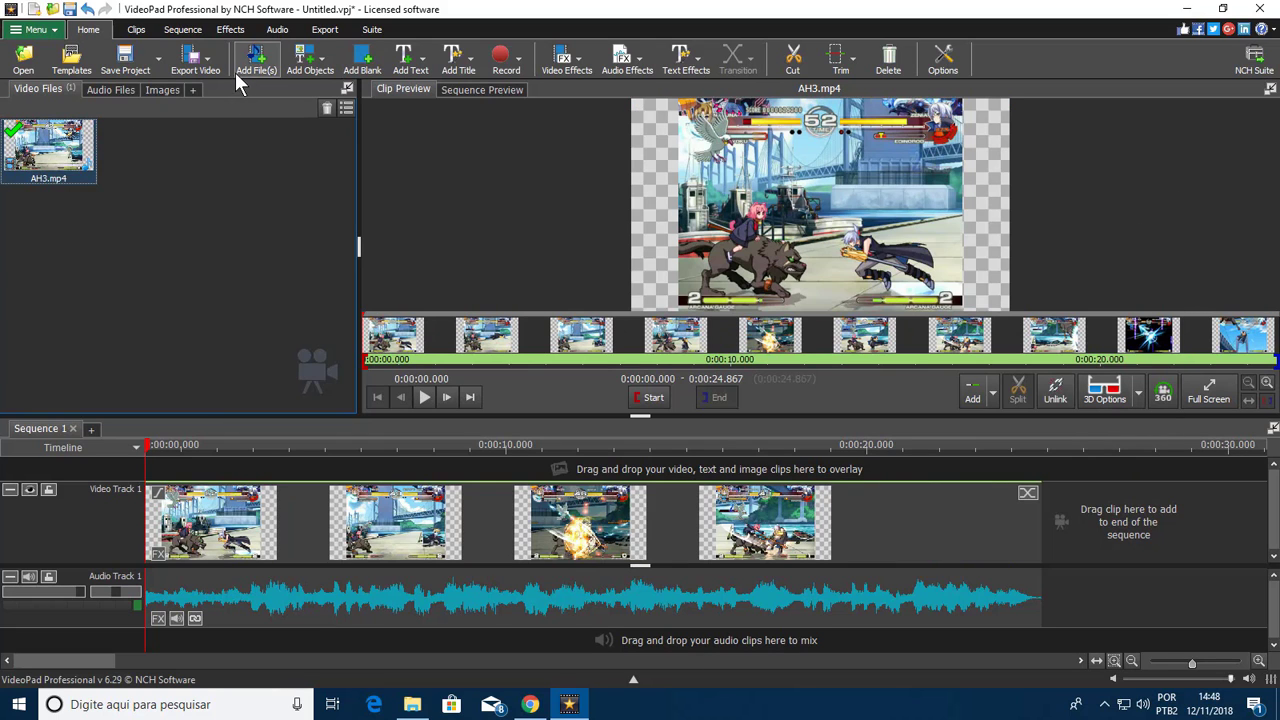
Start an image sequence export of the sequence and create a folder named AH3 in Imagens for its frames
{"action": "left_click", "coordinate": [196, 58]}
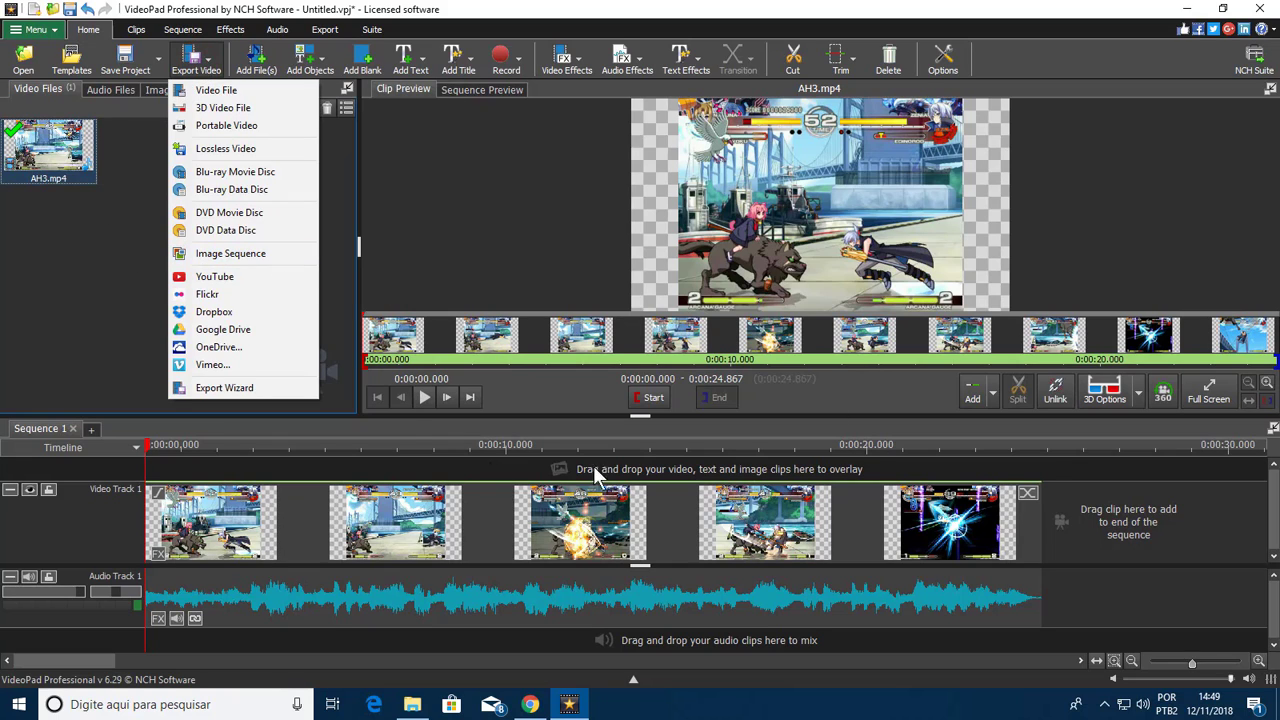
{"action": "left_click", "coordinate": [288, 254]}
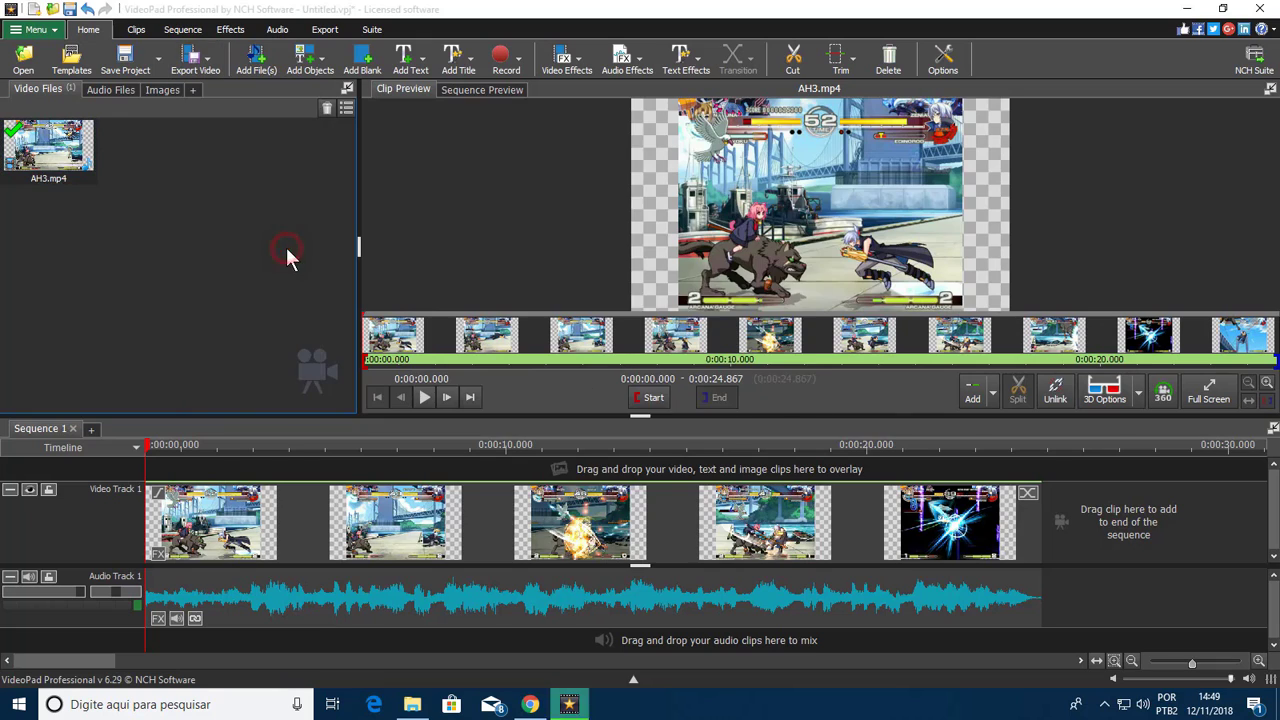
{"action": "left_click", "coordinate": [825, 241]}
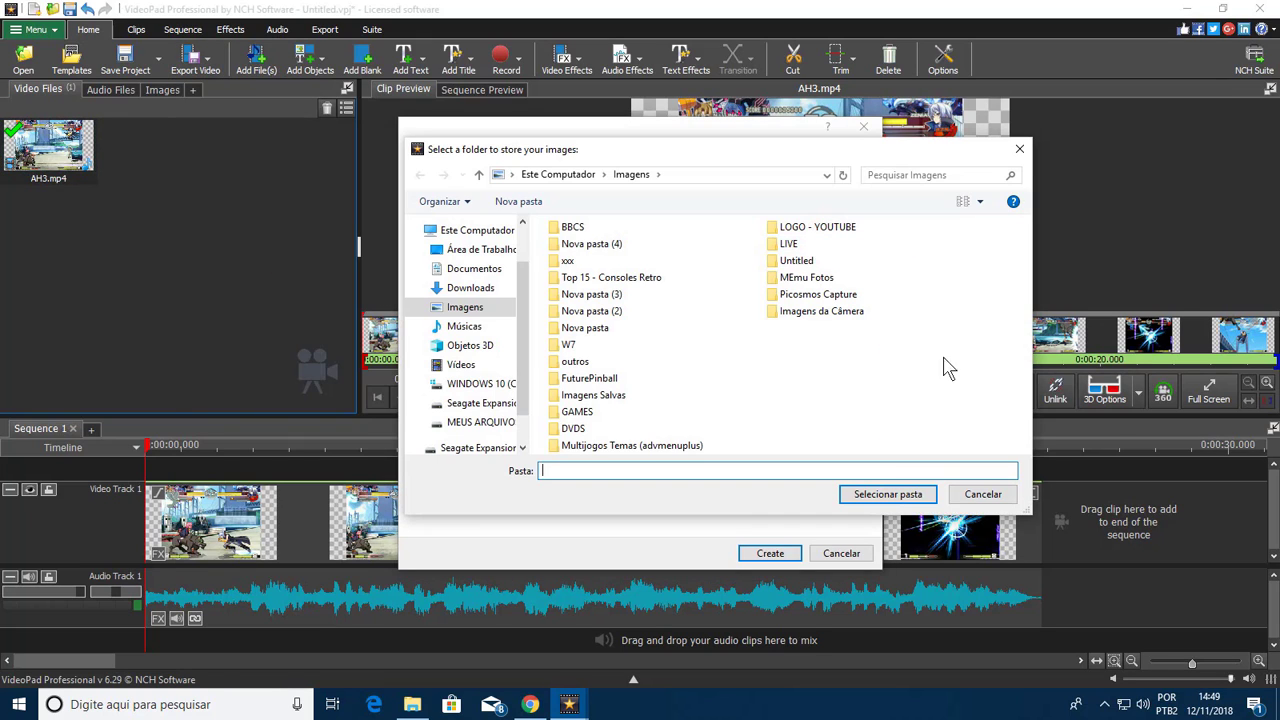
{"action": "right_click", "coordinate": [874, 355]}
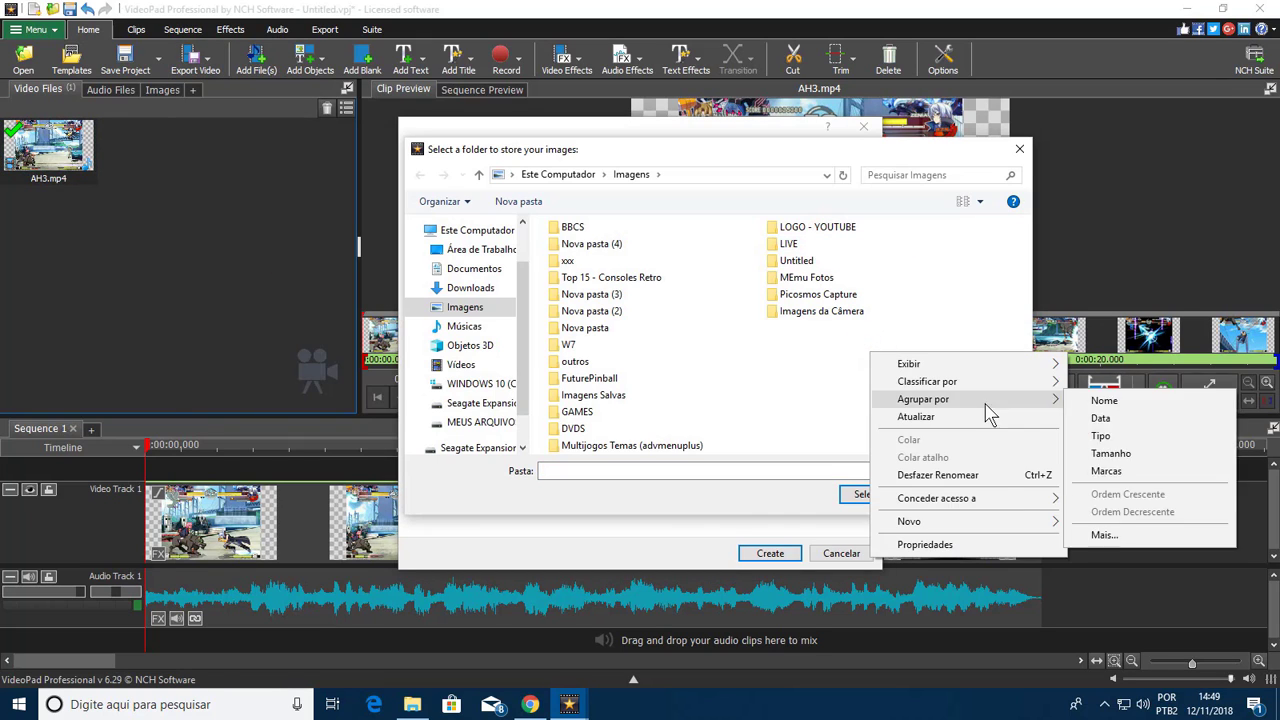
{"action": "mouse_move", "coordinate": [1027, 528]}
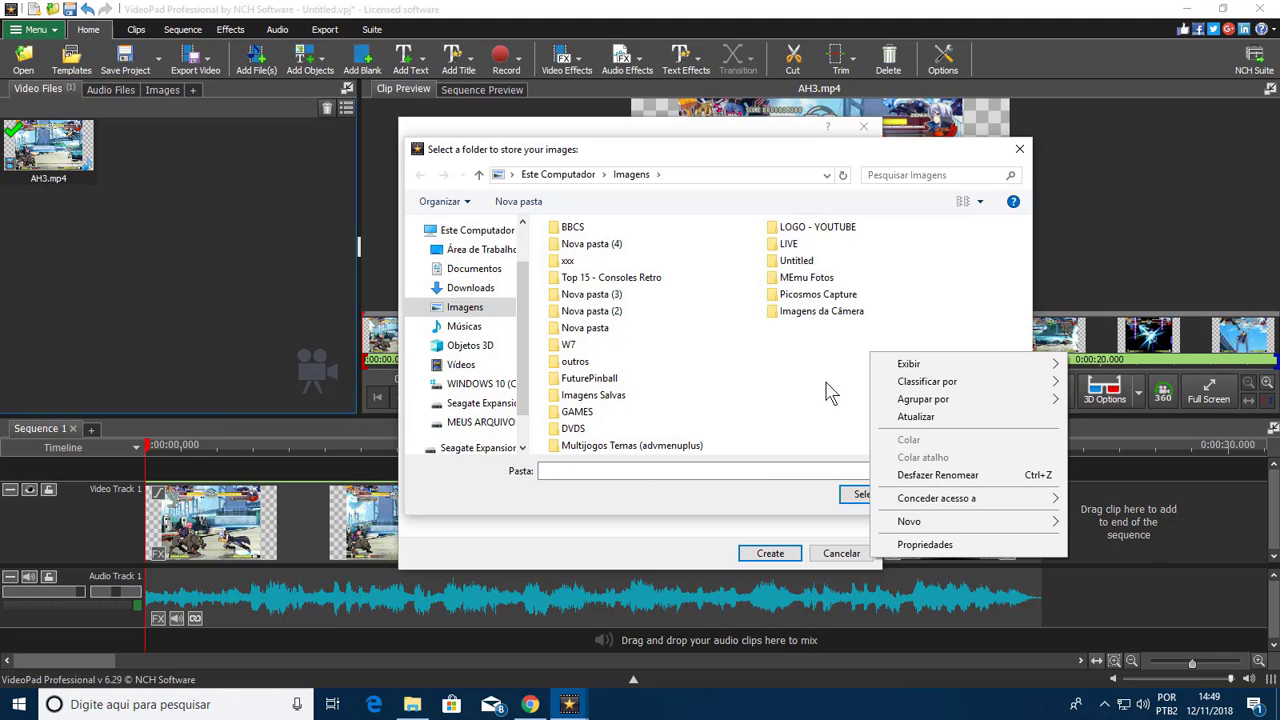
{"action": "mouse_move", "coordinate": [910, 521]}
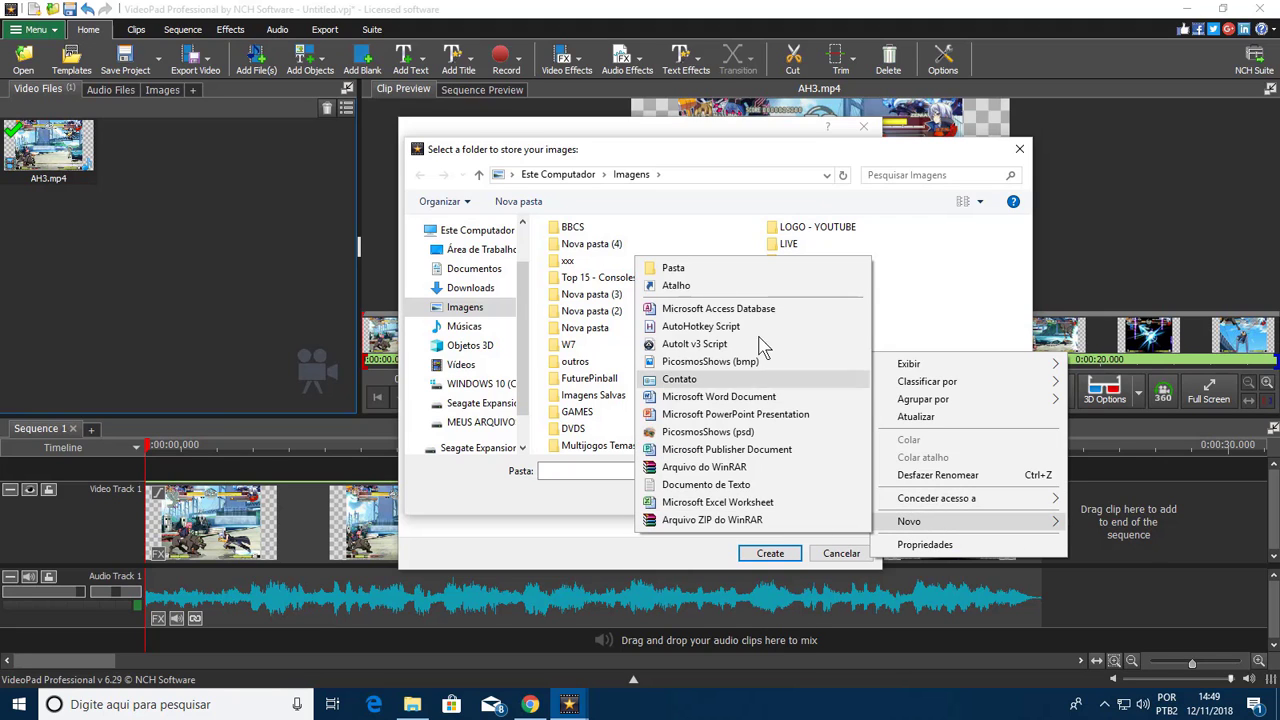
{"action": "left_click", "coordinate": [763, 264]}
{"action": "type", "text": "AH3"}
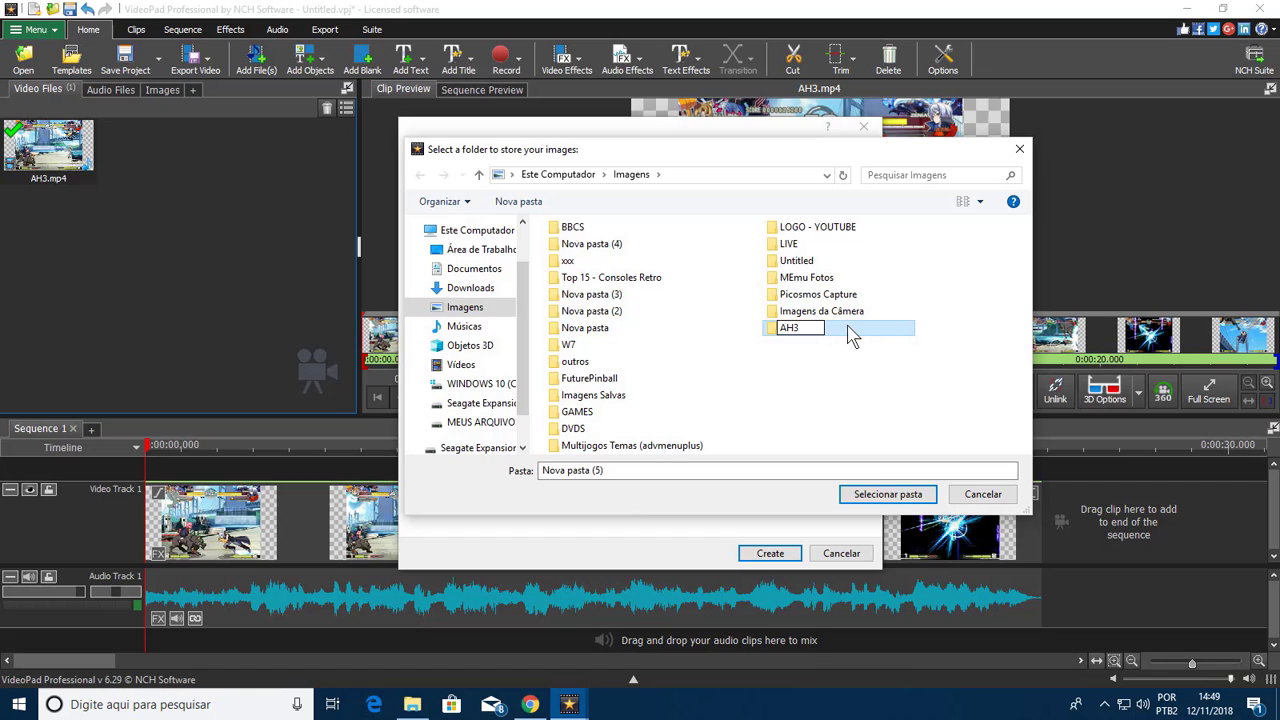
{"action": "left_click", "coordinate": [848, 328]}
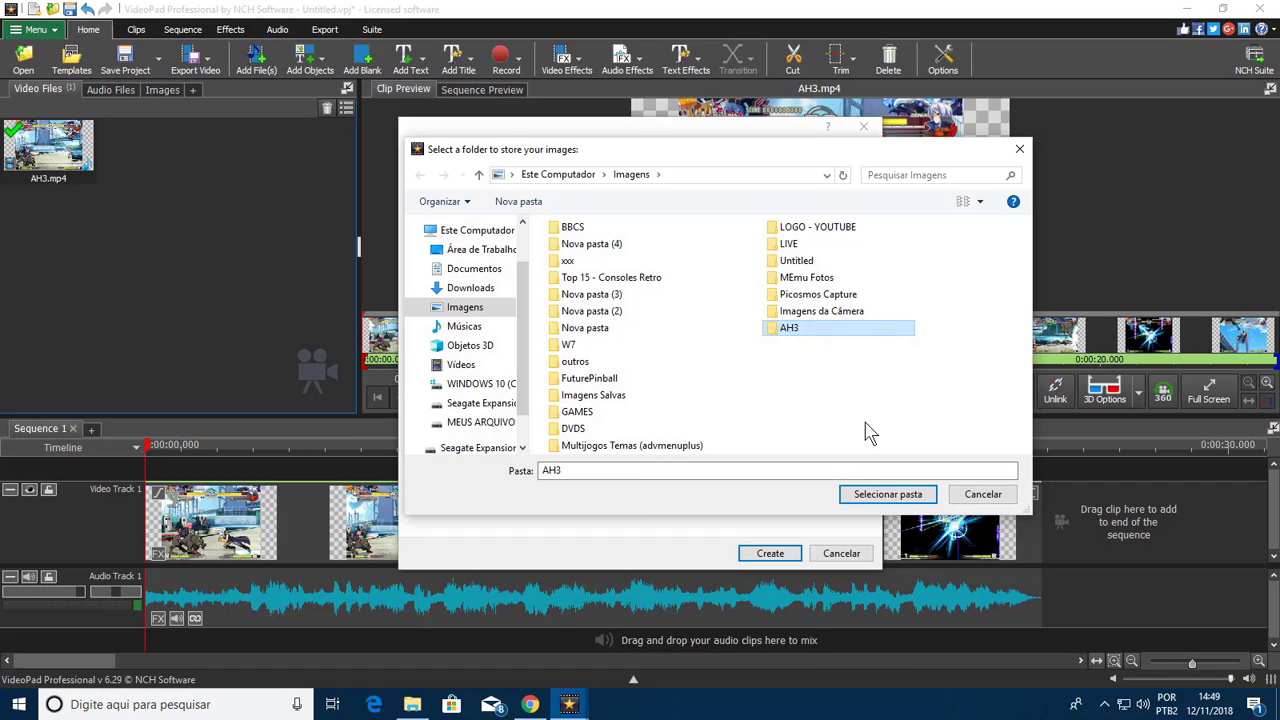
Export the frames as 320 x 240 PNG images into the AH3 folder, clear the completed export and close the queue
{"action": "left_click", "coordinate": [888, 494]}
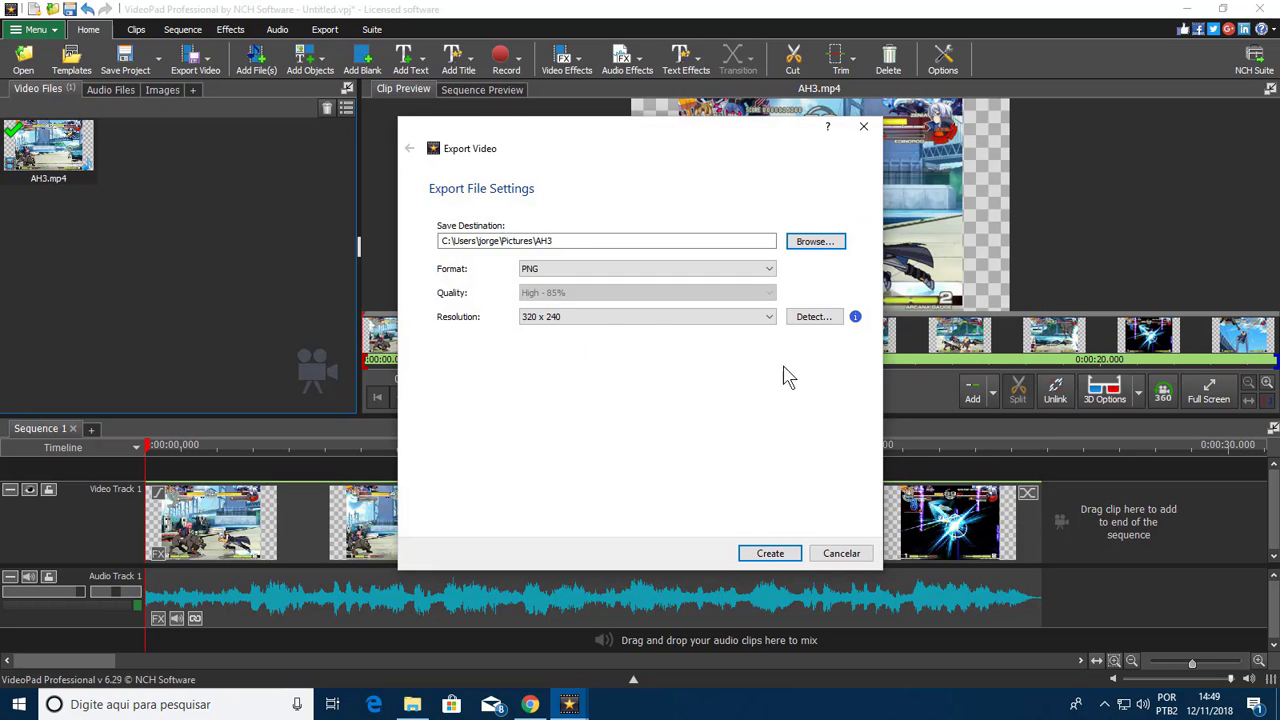
{"action": "left_click", "coordinate": [771, 556]}
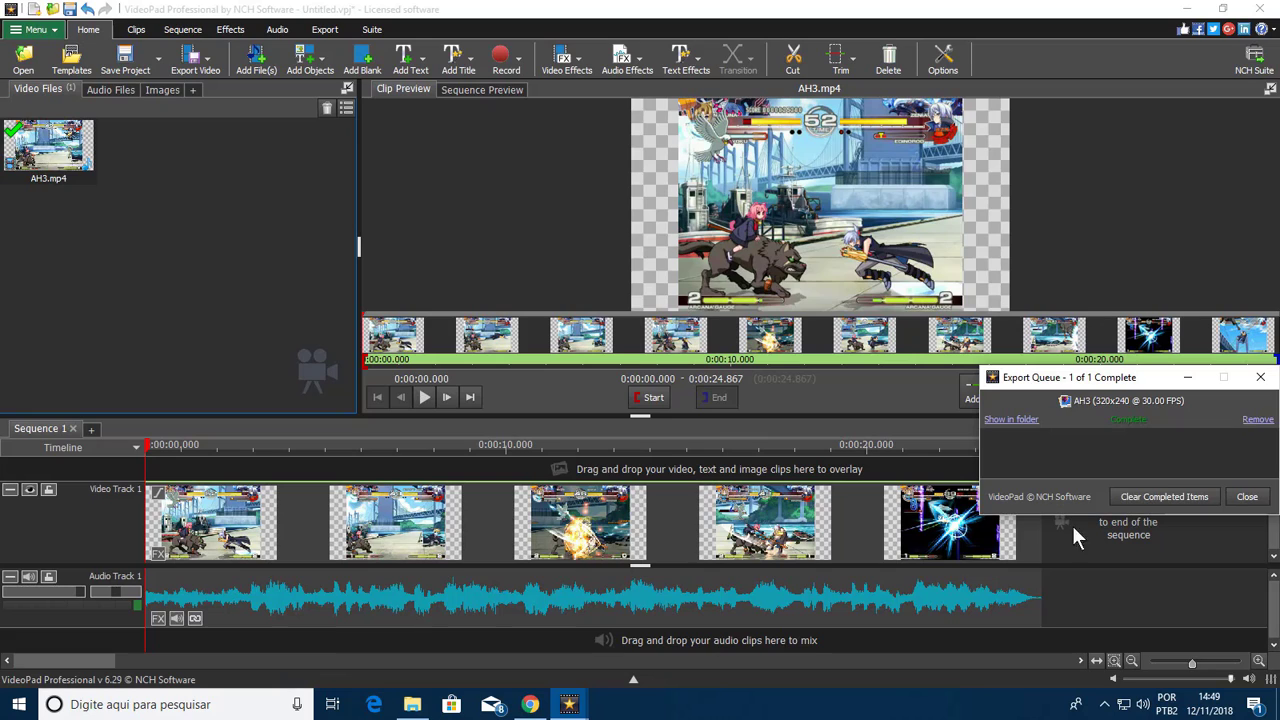
{"action": "left_click", "coordinate": [1198, 497]}
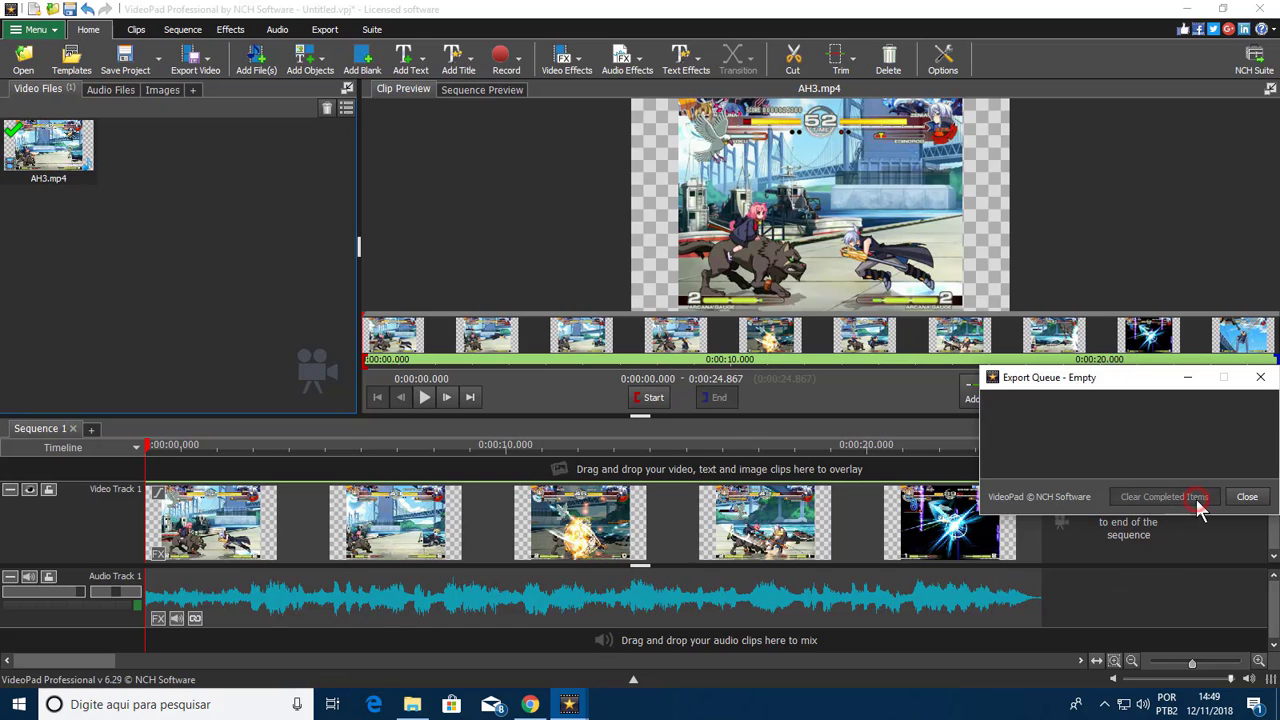
{"action": "left_click", "coordinate": [1247, 497]}
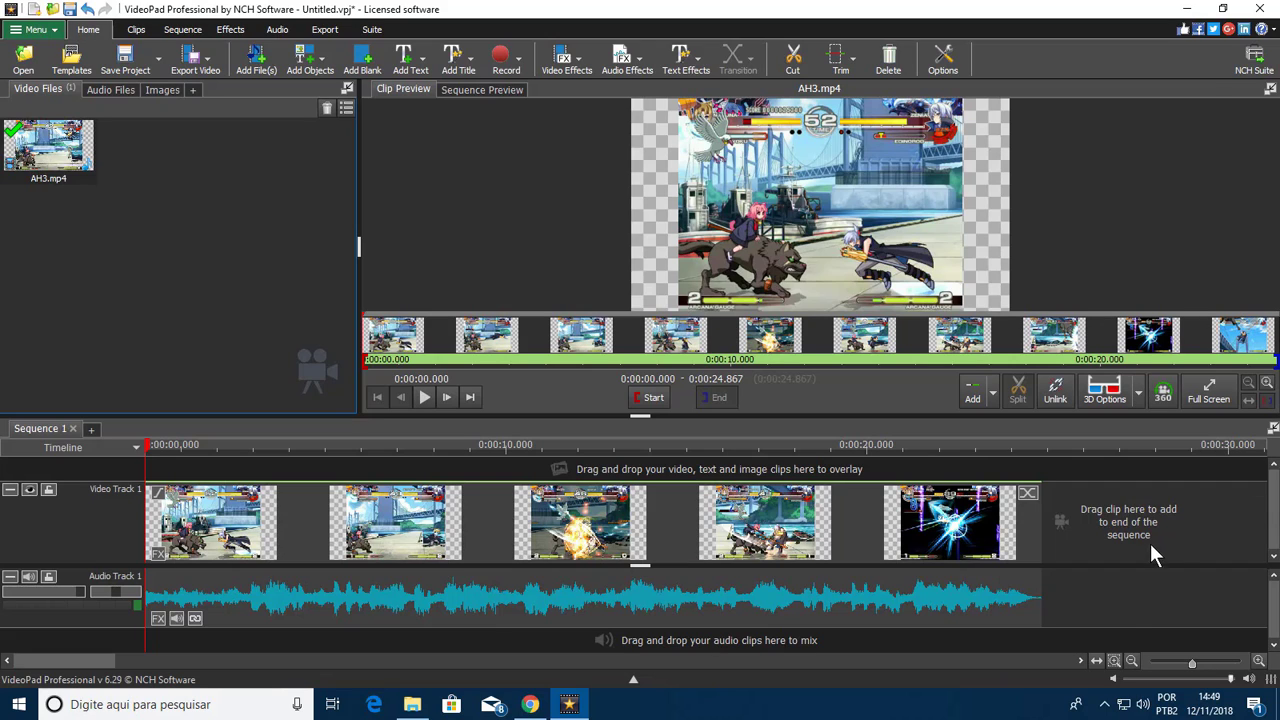
Switch to File Explorer and copy advancecomp-1.20-windows-x86.zip into a new folder on drive C:
{"action": "left_click", "coordinate": [1184, 12]}
{"action": "left_click", "coordinate": [412, 704]}
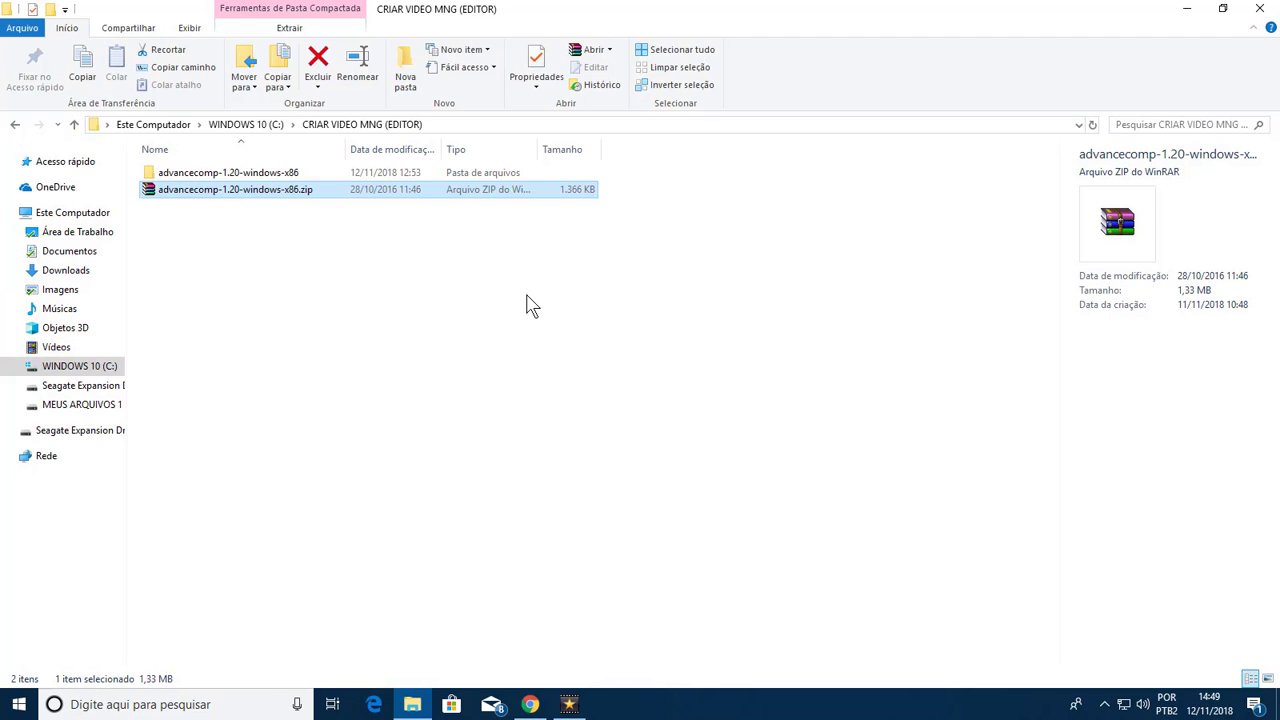
{"action": "key", "text": "ctrl+c"}
{"action": "left_click", "coordinate": [111, 368]}
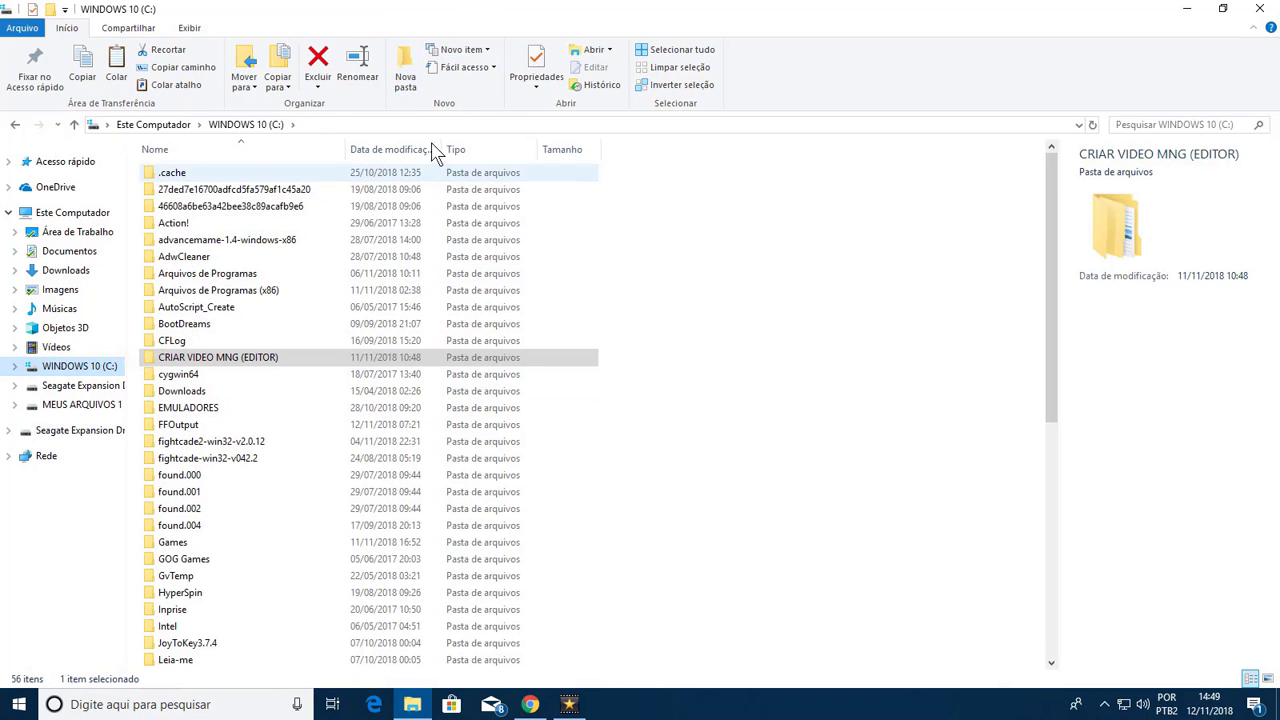
{"action": "left_click", "coordinate": [405, 75]}
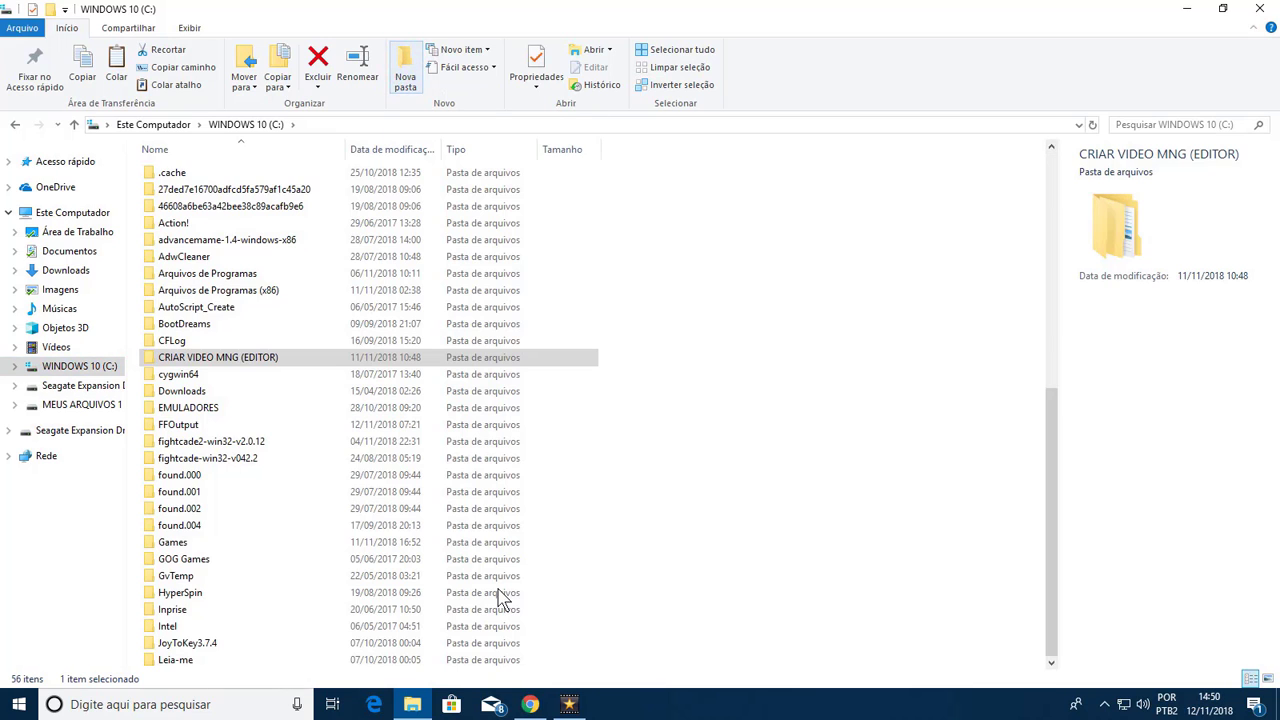
{"action": "double_click", "coordinate": [477, 663]}
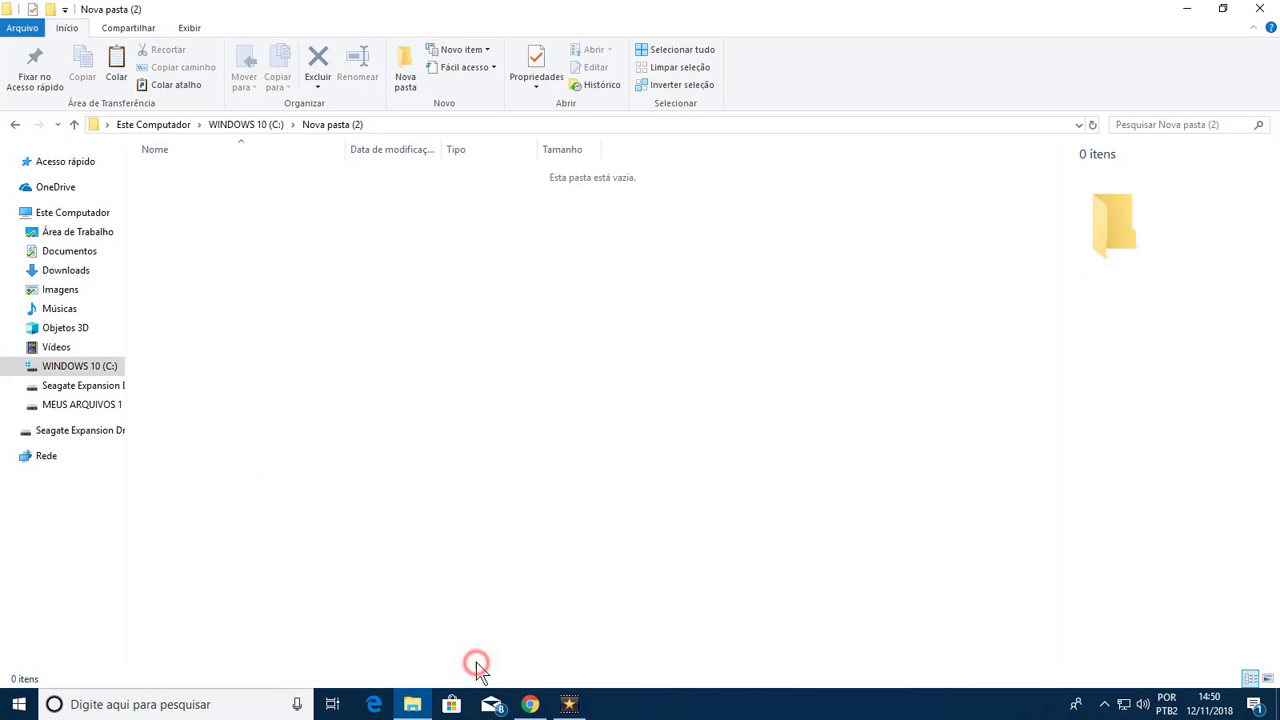
{"action": "right_click", "coordinate": [517, 300]}
{"action": "left_click", "coordinate": [579, 410]}
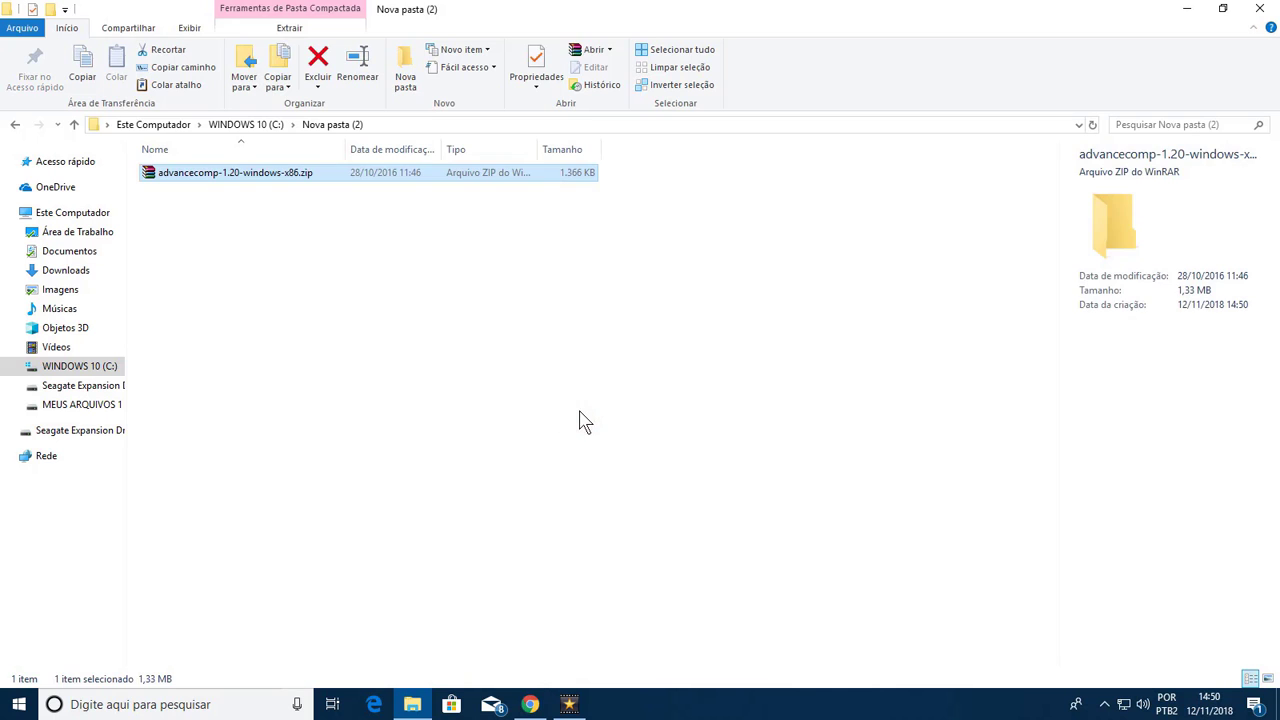
Move the AH3 and BBCS folders from Imagens into the new folder on drive C:
{"action": "left_click", "coordinate": [60, 252]}
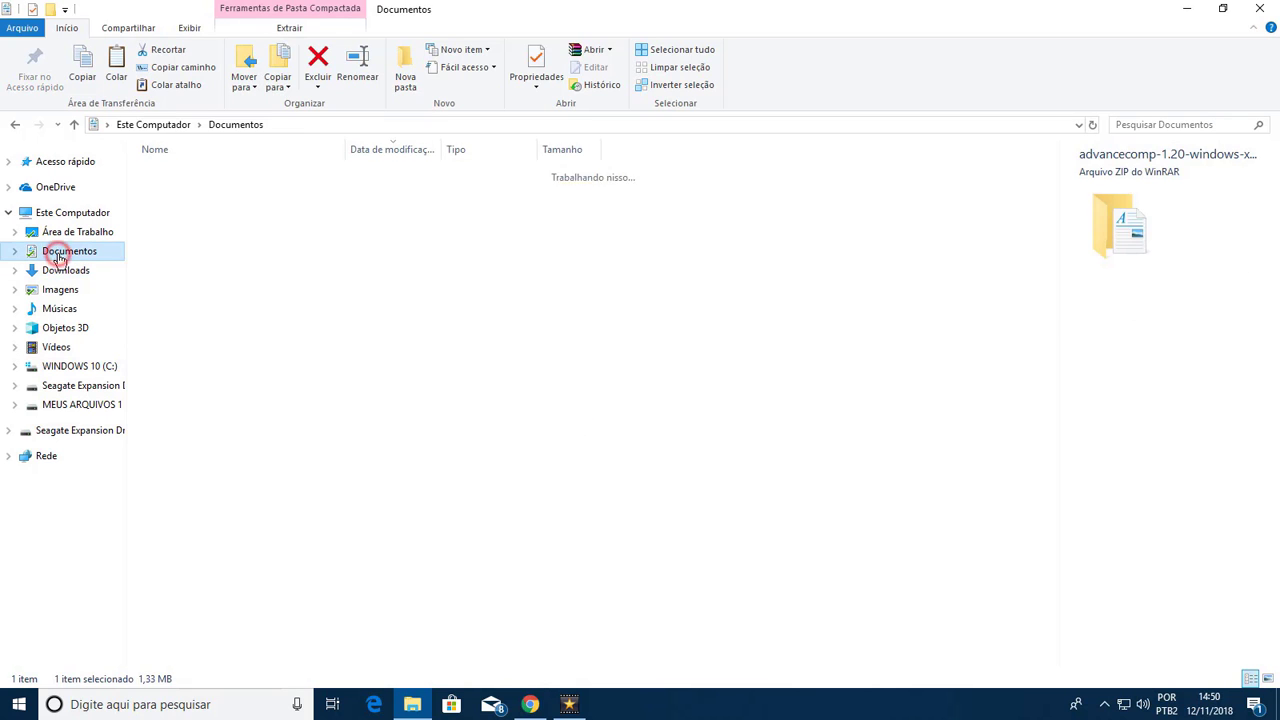
{"action": "left_click", "coordinate": [70, 290]}
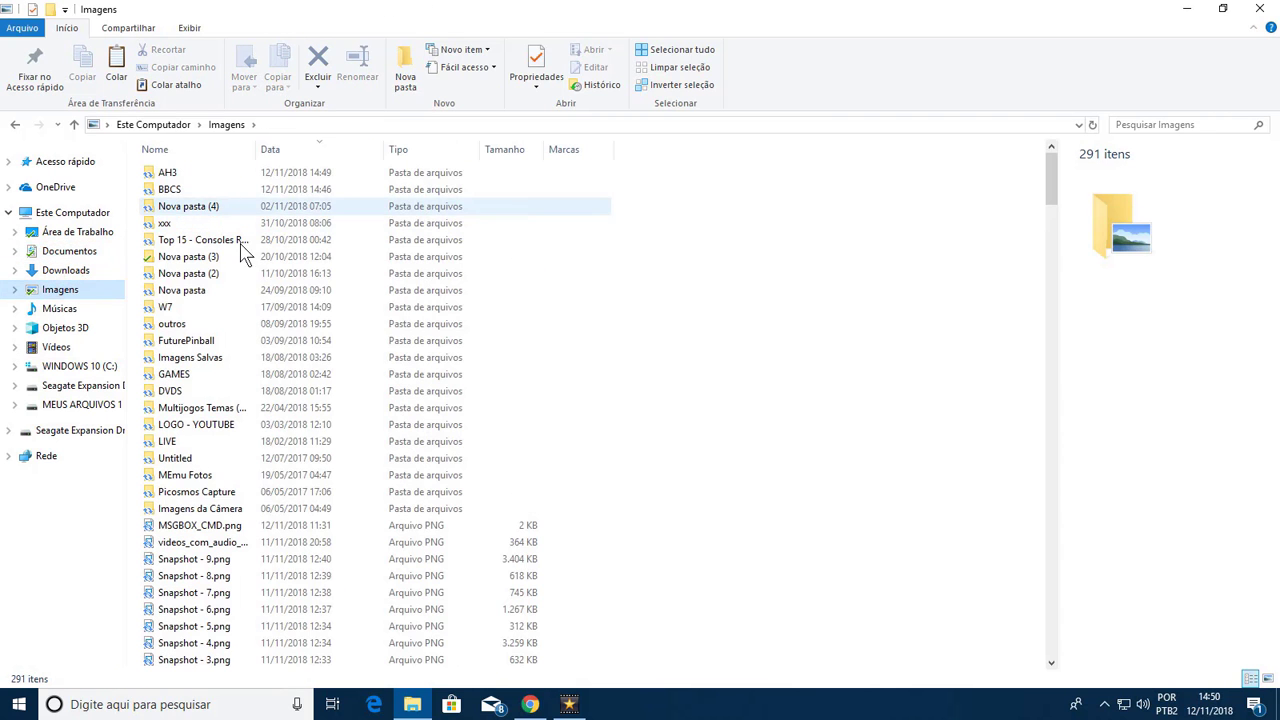
{"action": "left_click", "coordinate": [295, 175]}
{"action": "left_click", "coordinate": [295, 189], "text": "shift"}
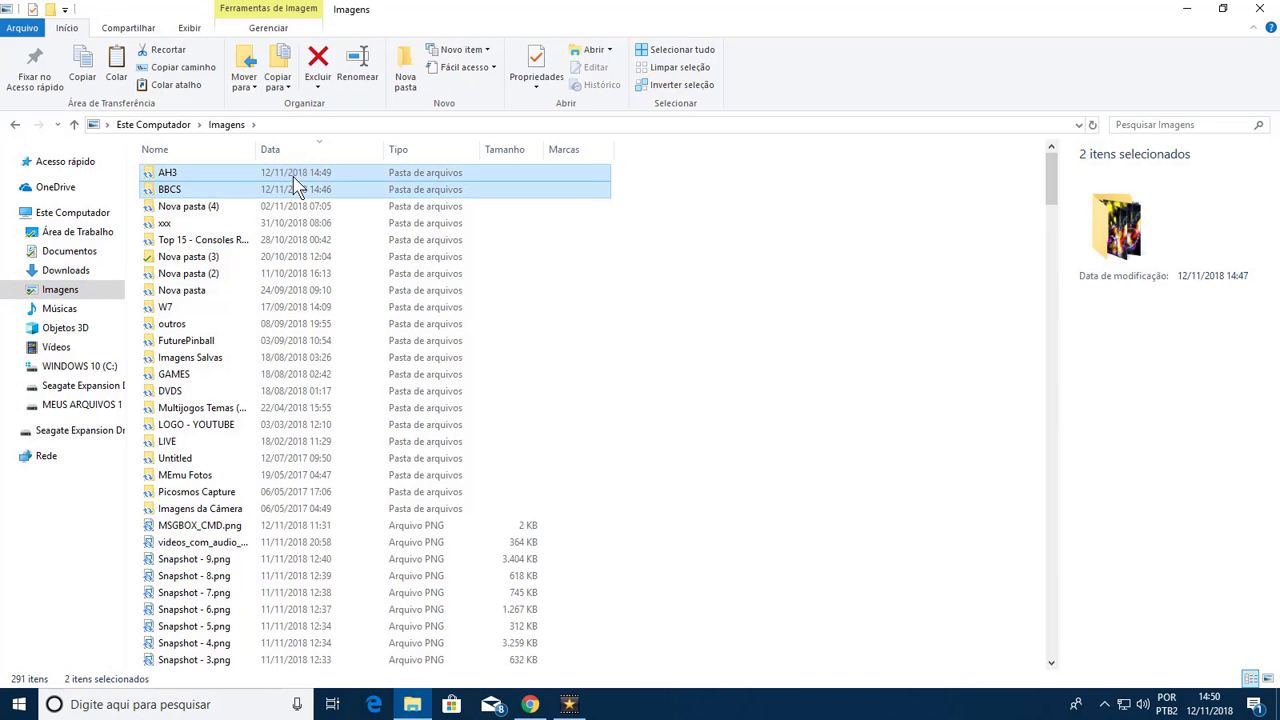
{"action": "key", "text": "alt+Left"}
{"action": "key", "text": "alt+Left"}
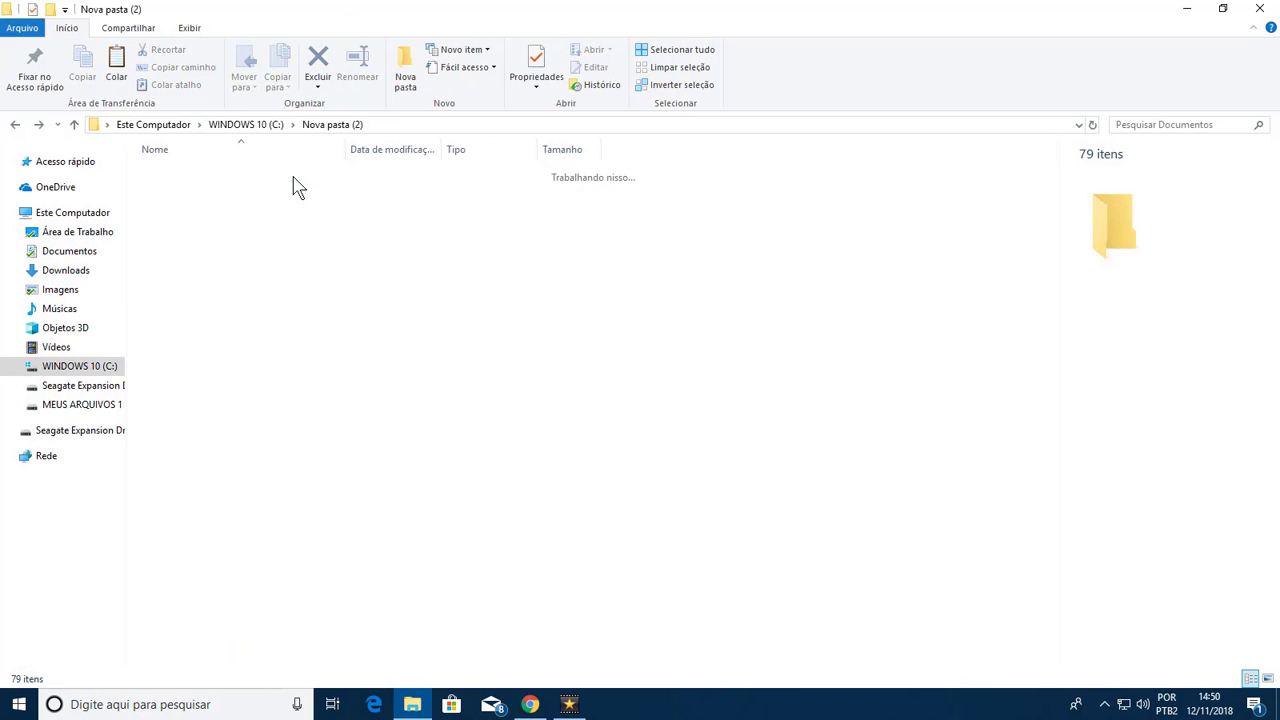
{"action": "left_click", "coordinate": [423, 277]}
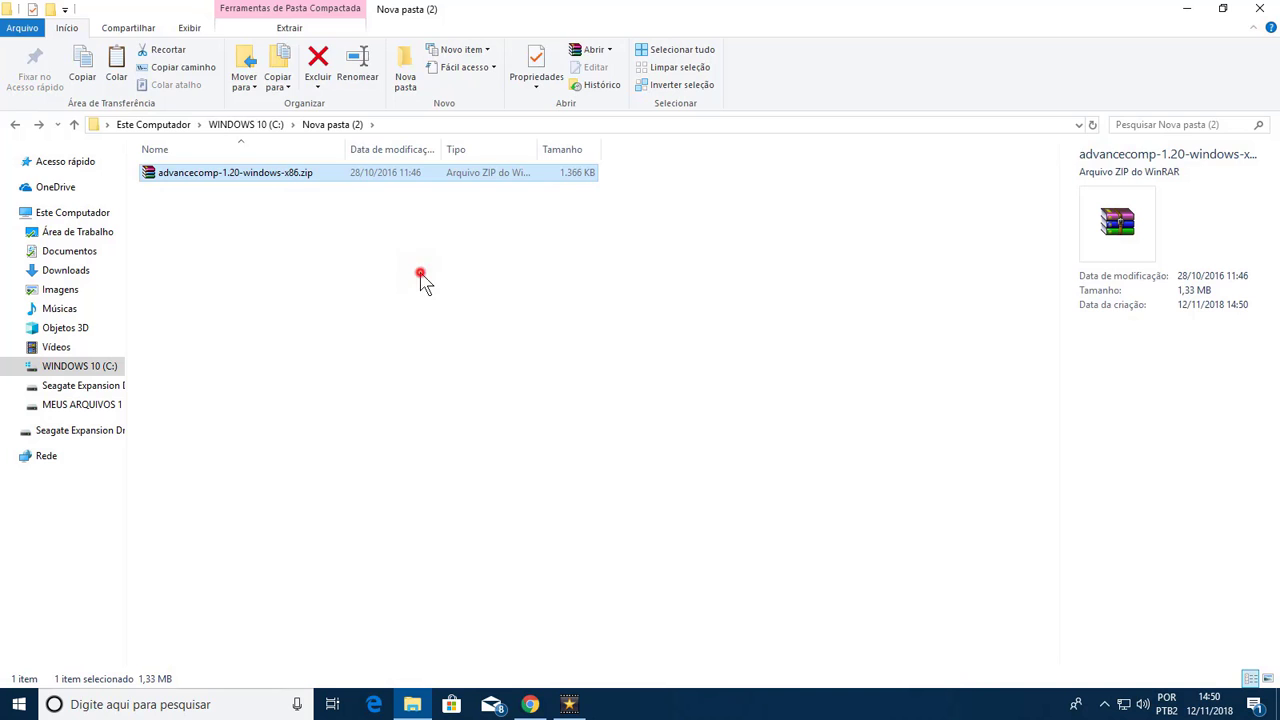
{"action": "right_click", "coordinate": [423, 277]}
{"action": "left_click", "coordinate": [455, 383]}
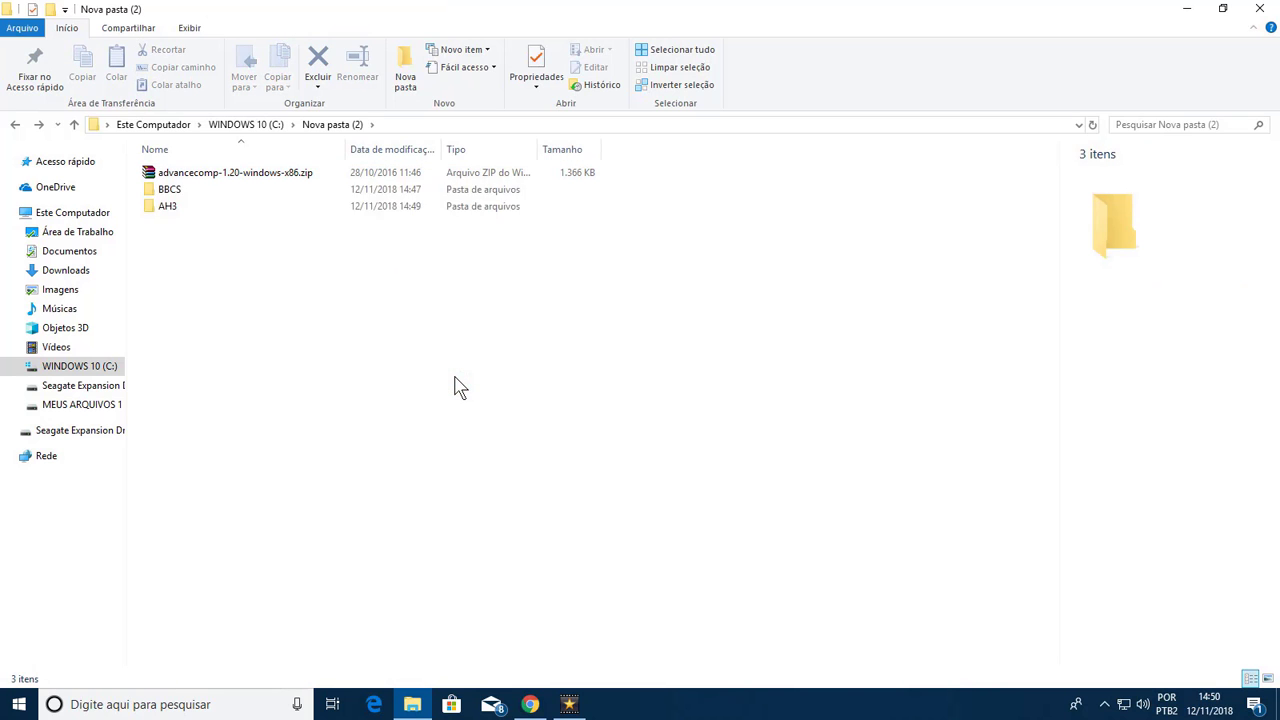
Rename sound.wav in the BBCS folder as BBCS.wav and move it up to the parent folder
{"action": "double_click", "coordinate": [418, 191]}
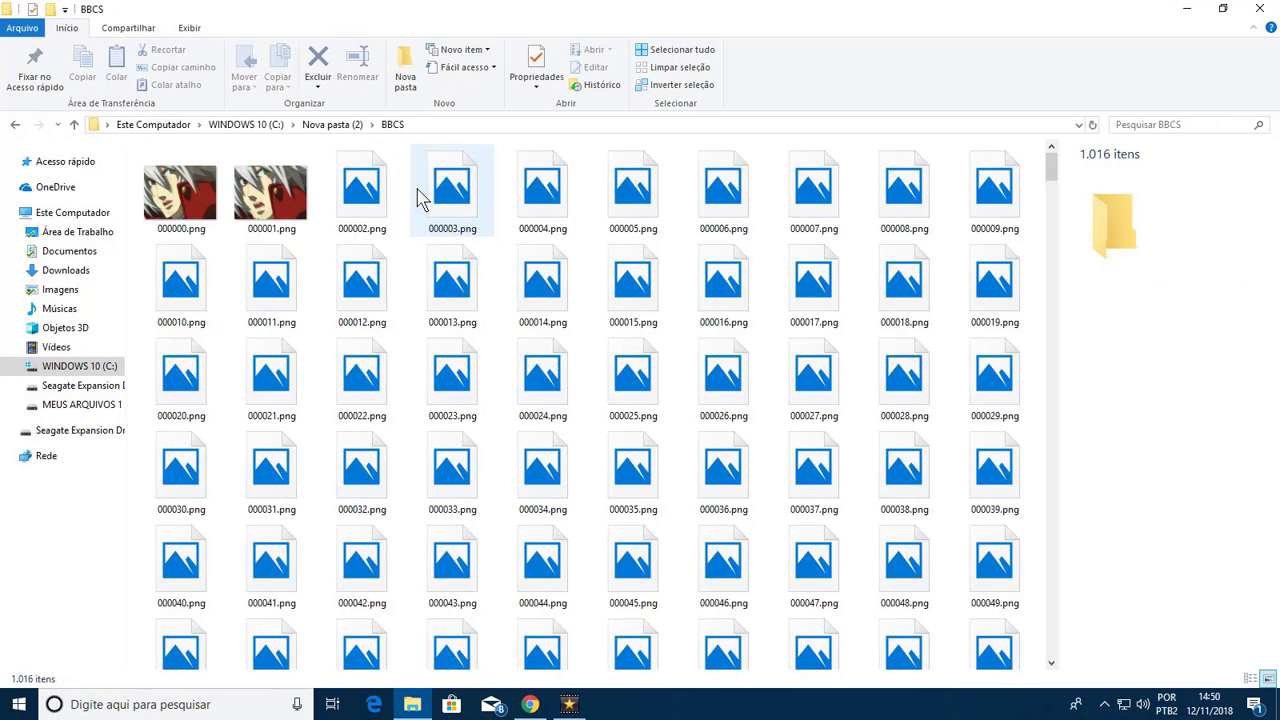
{"action": "left_click", "coordinate": [474, 212]}
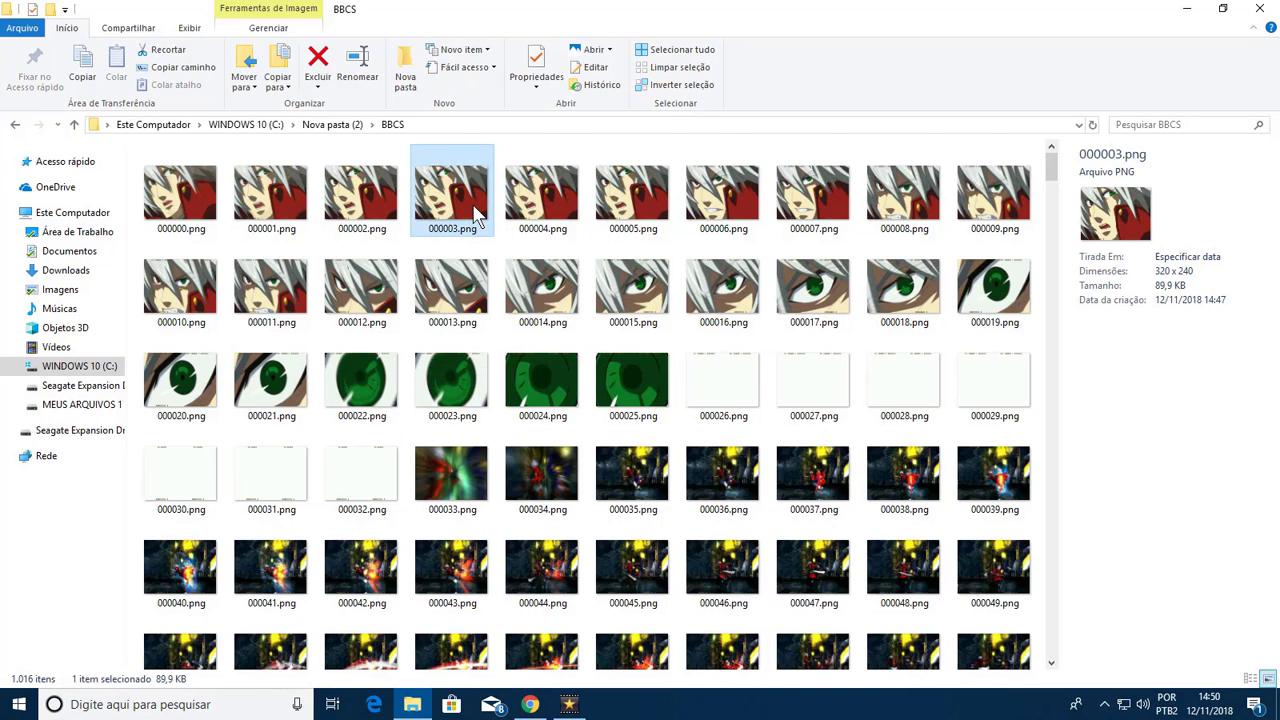
{"action": "key", "text": "End"}
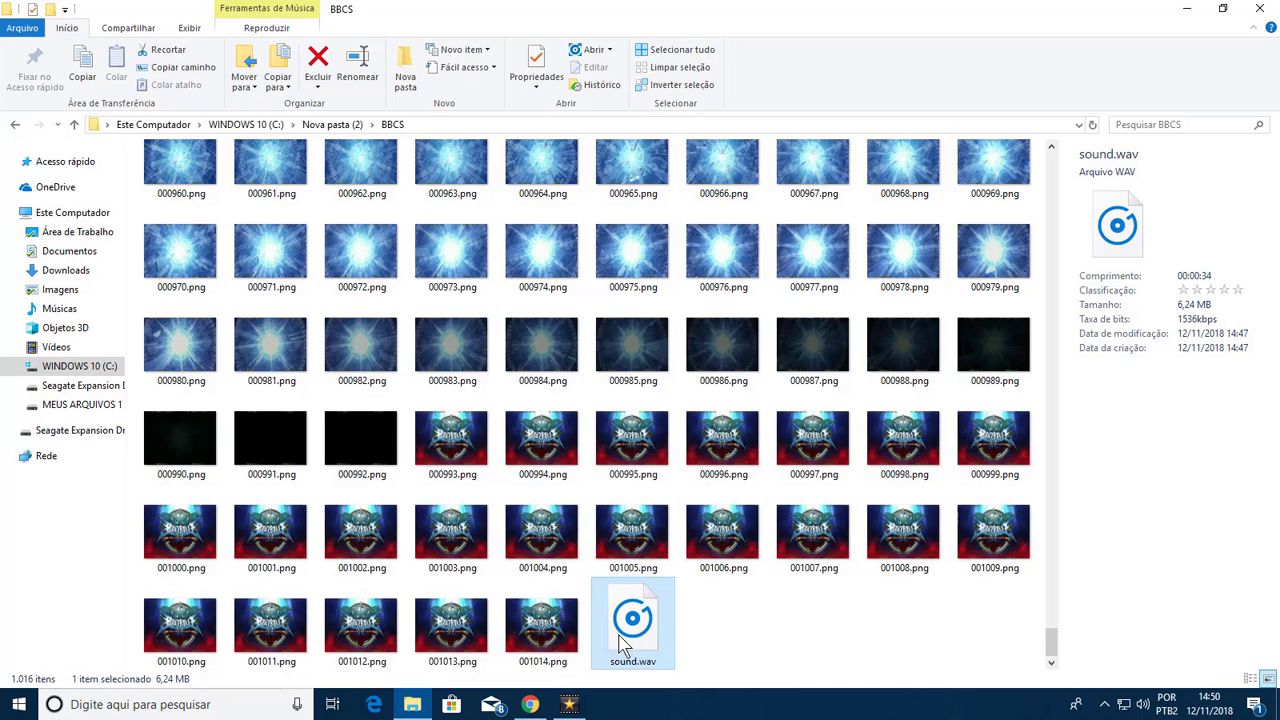
{"action": "key", "text": "F2"}
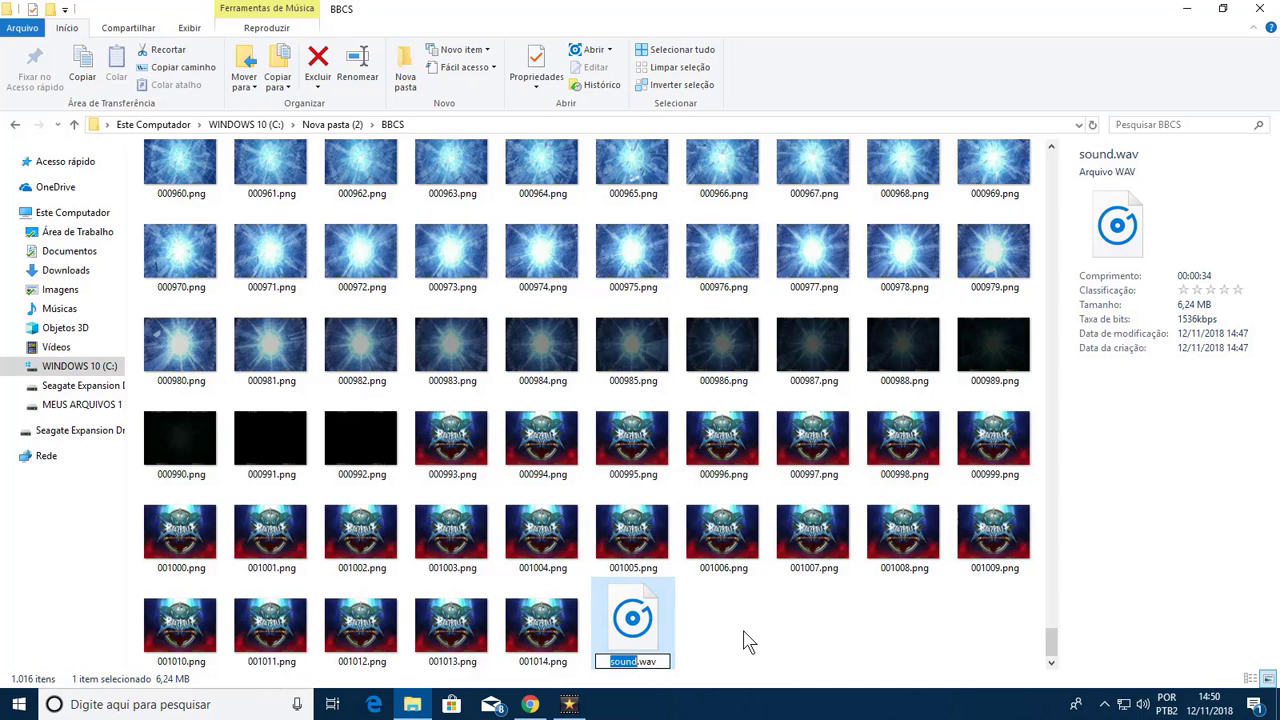
{"action": "type", "text": "BBCS"}
{"action": "key", "text": "Return"}
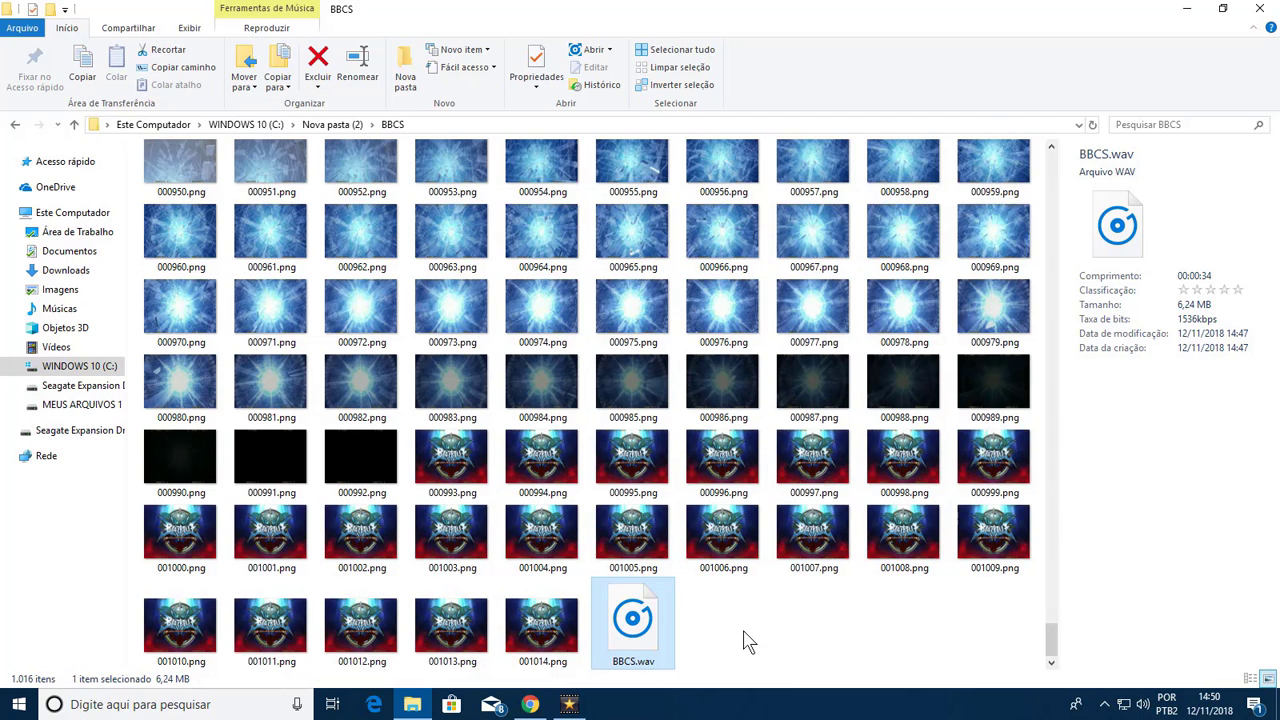
{"action": "key", "text": "BackSpace"}
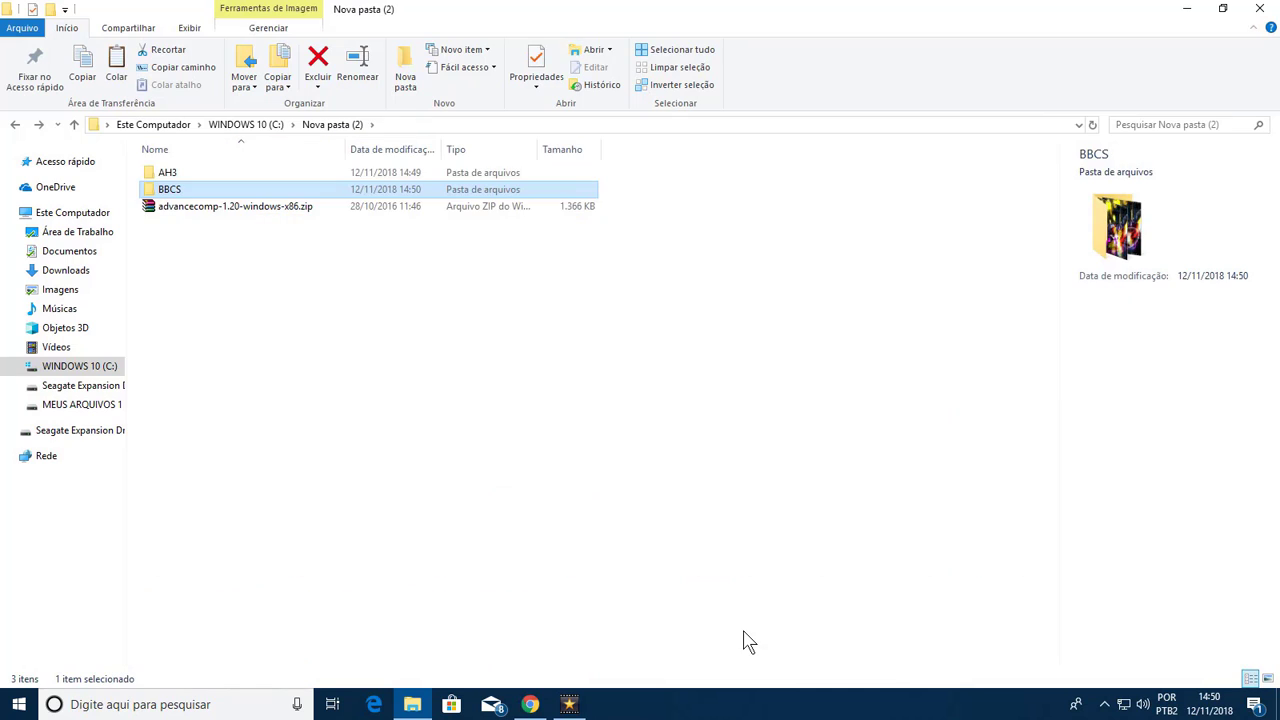
{"action": "key", "text": "ctrl+v"}
Rename sound.wav in the AH3 folder as AH3.wav and move it up to the parent folder
{"action": "key", "text": "Up"}
{"action": "key", "text": "Up"}
{"action": "key", "text": "Up"}
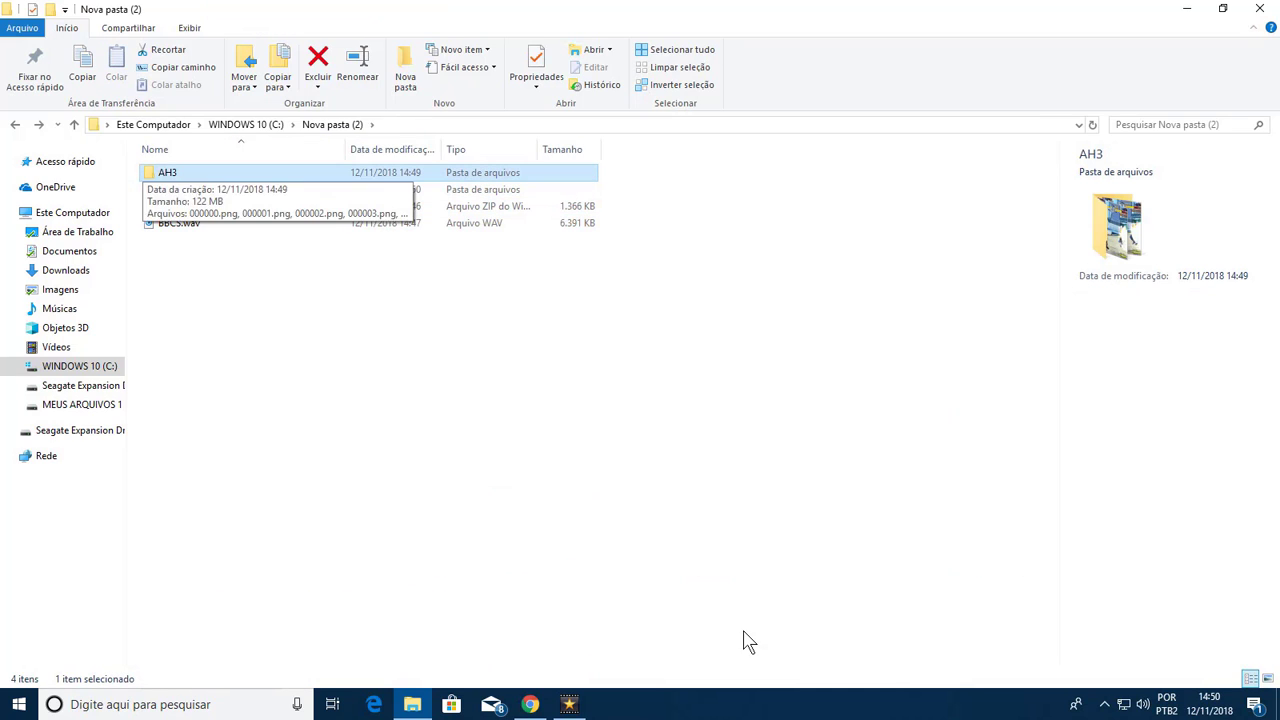
{"action": "key", "text": "F2"}
{"action": "key", "text": "Return"}
{"action": "key", "text": "Return"}
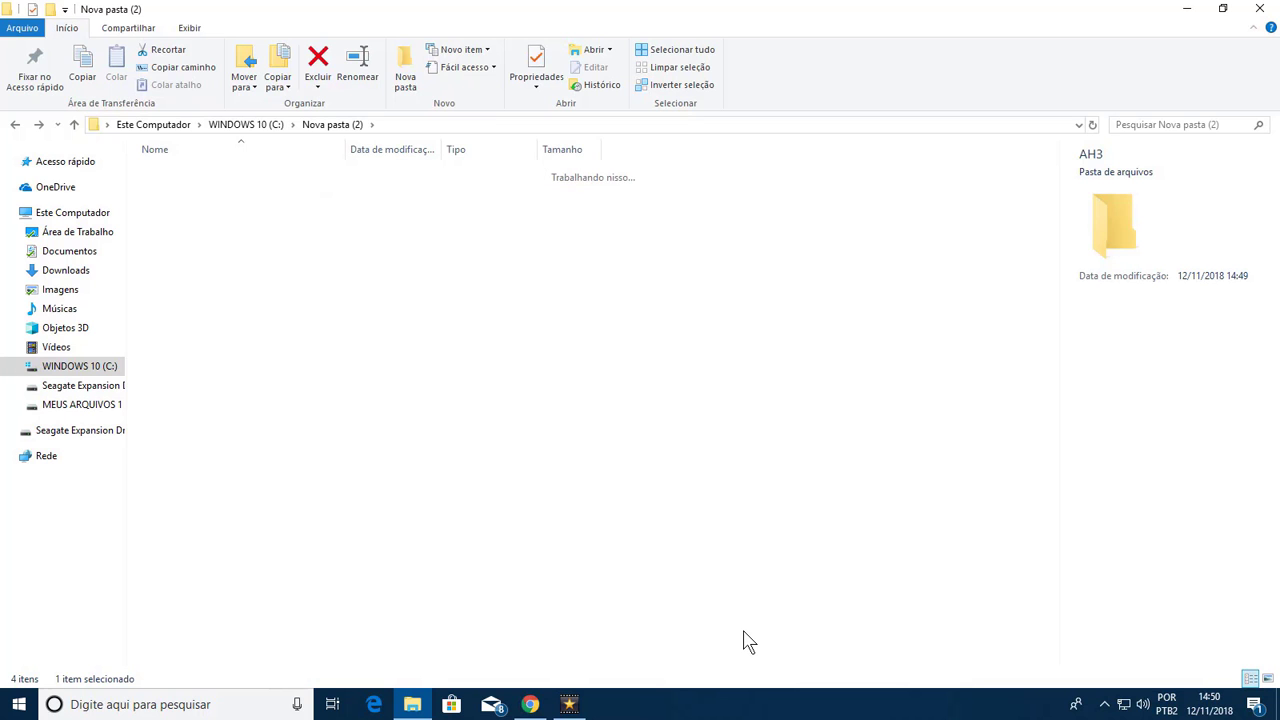
{"action": "key", "text": "End"}
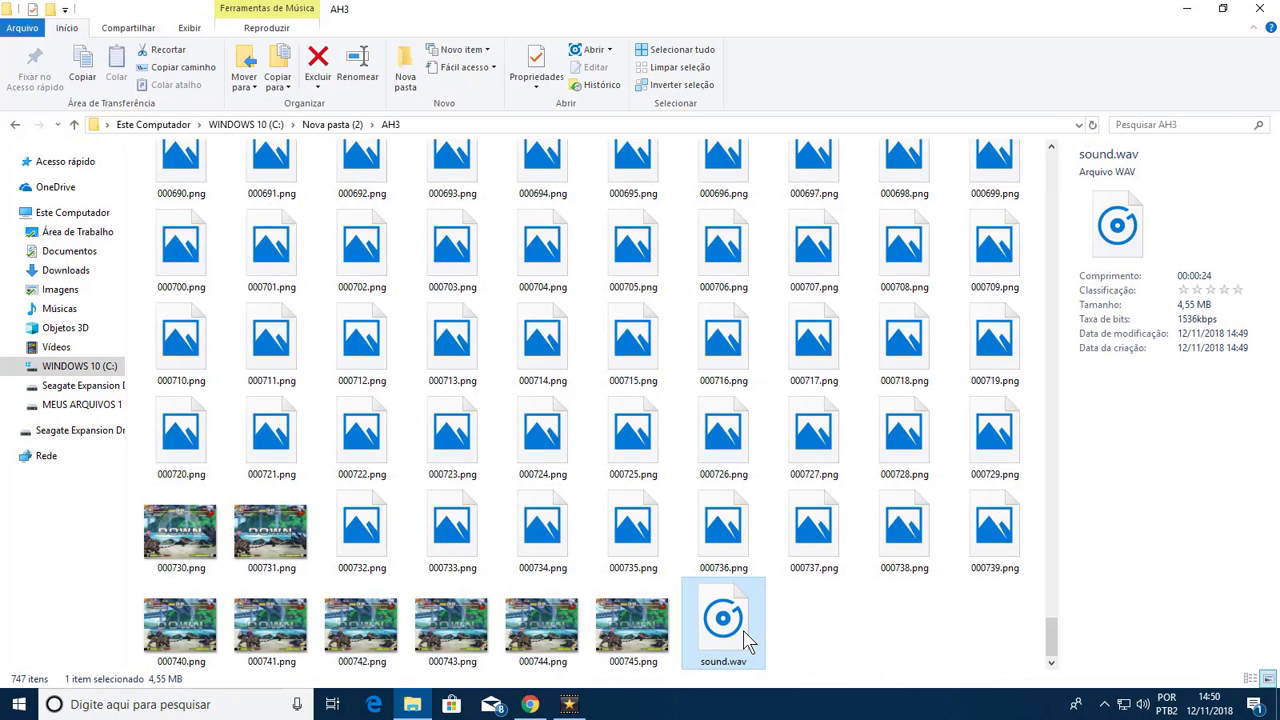
{"action": "key", "text": "F2"}
{"action": "type", "text": "AH3"}
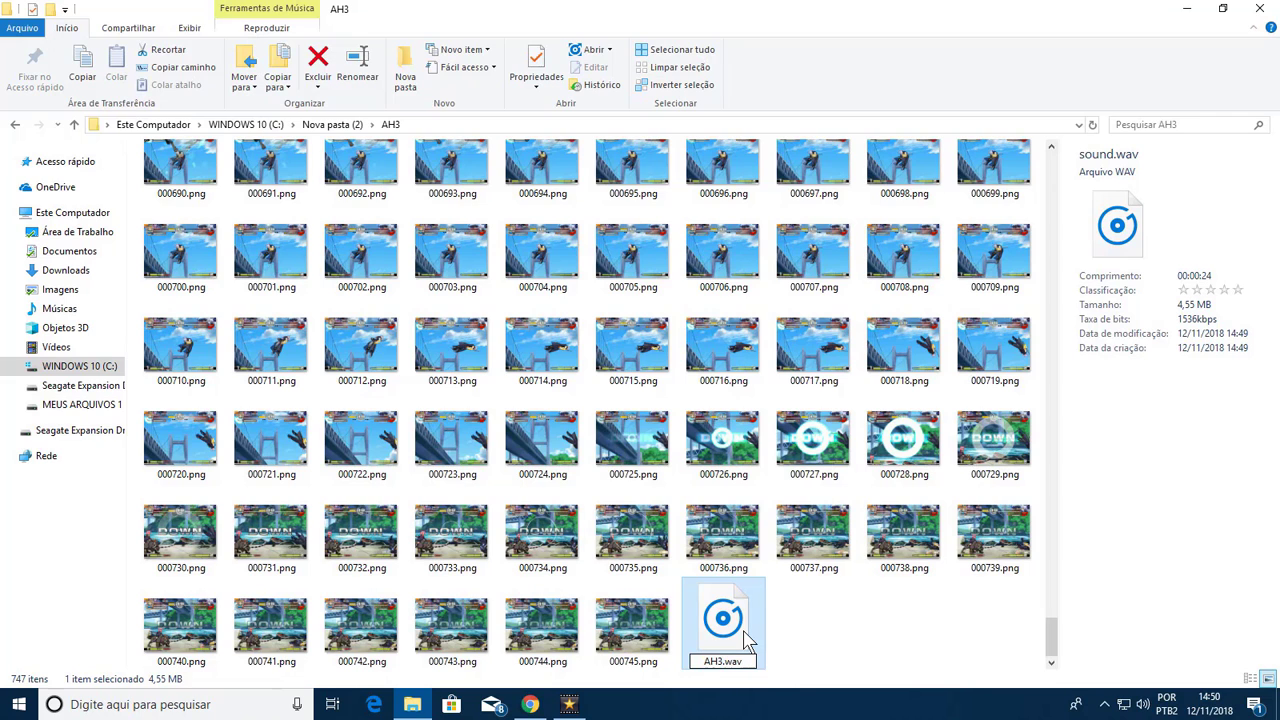
{"action": "key", "text": "Return"}
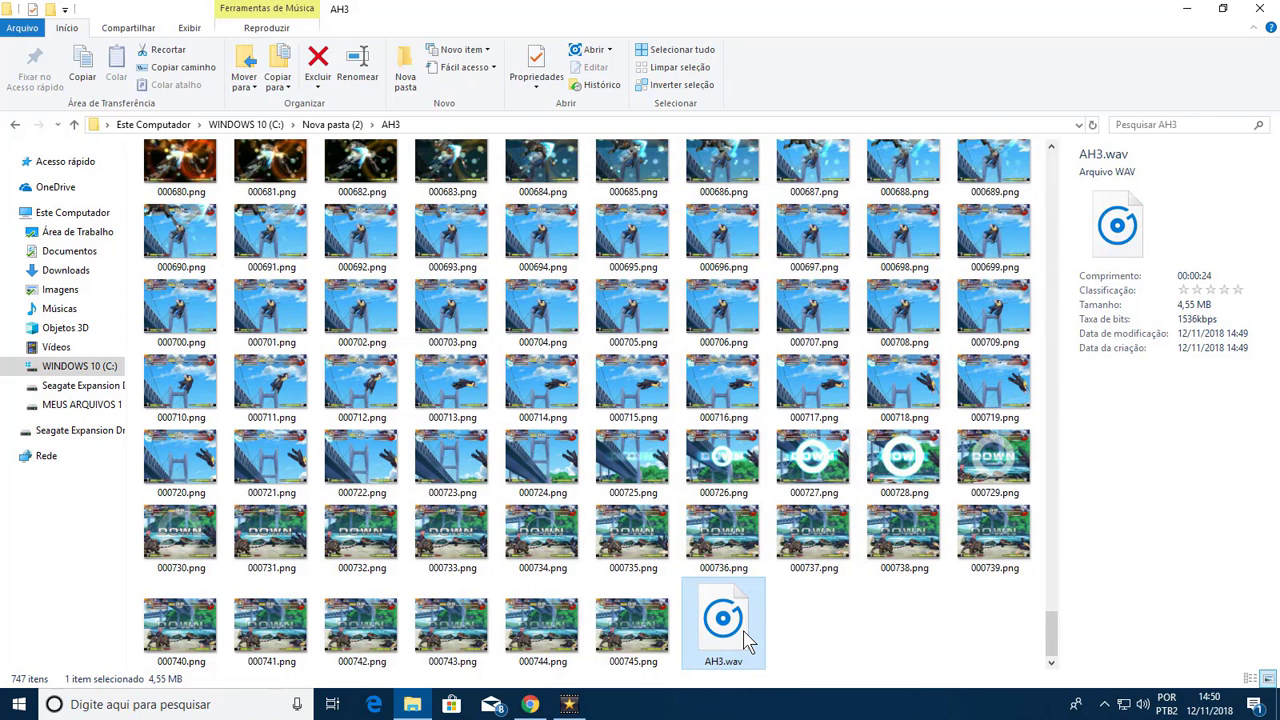
{"action": "key", "text": "alt+Up"}
Extract advancecomp-1.20-windows-x86.zip into its own folder of the same name and open that folder
{"action": "right_click", "coordinate": [400, 208]}
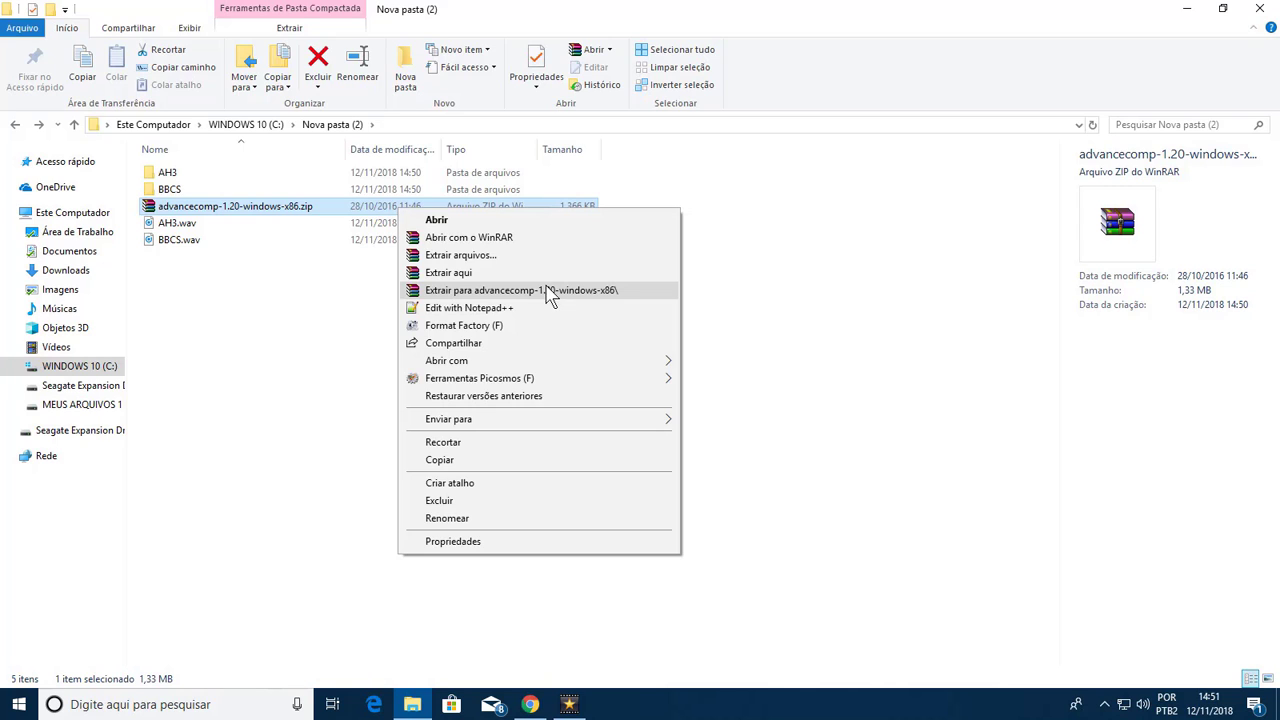
{"action": "left_click", "coordinate": [548, 292]}
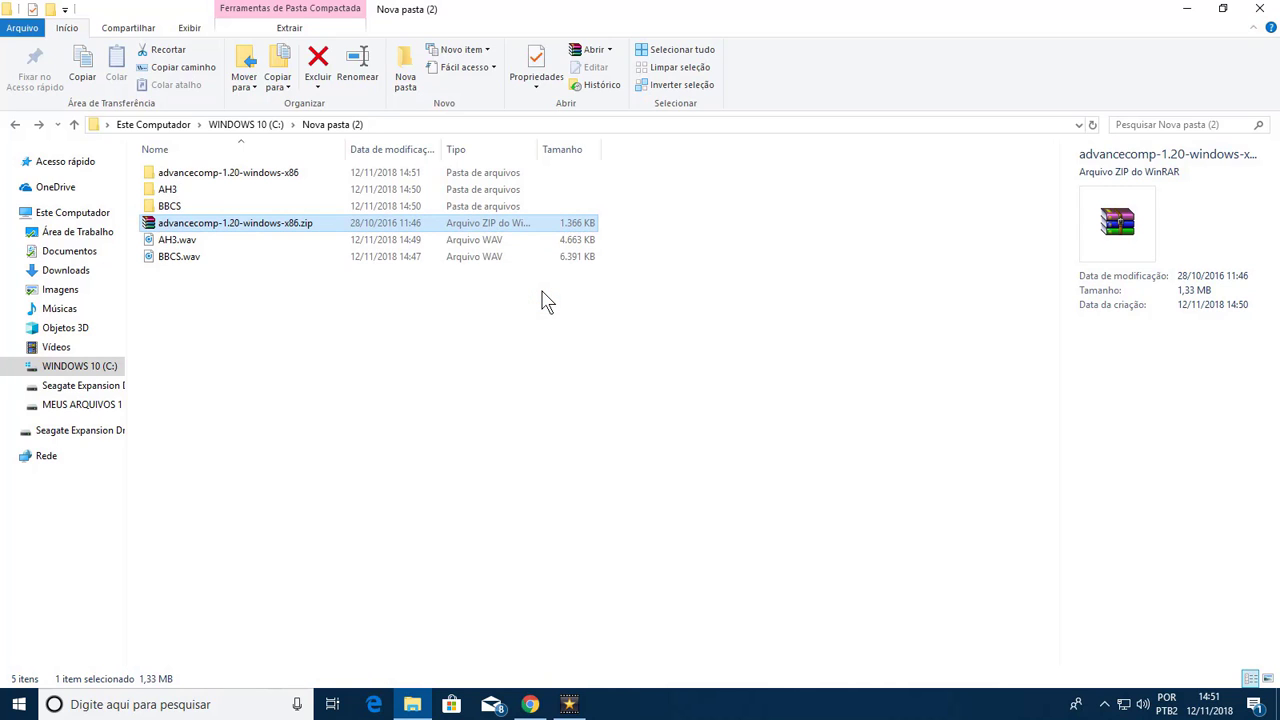
{"action": "double_click", "coordinate": [434, 177]}
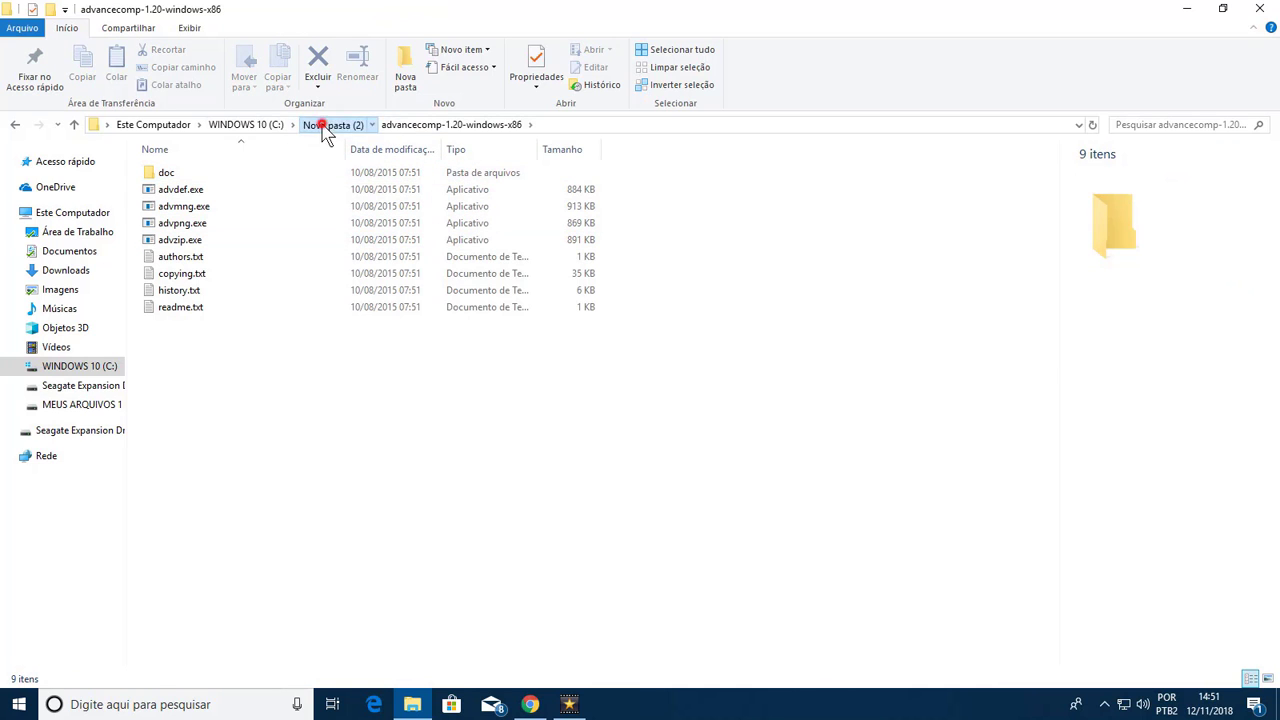
Move the AH3 and BBCS frame folders into the extracted advancecomp-1.20-windows-x86 folder
{"action": "left_click", "coordinate": [325, 125]}
{"action": "key", "text": "Down"}
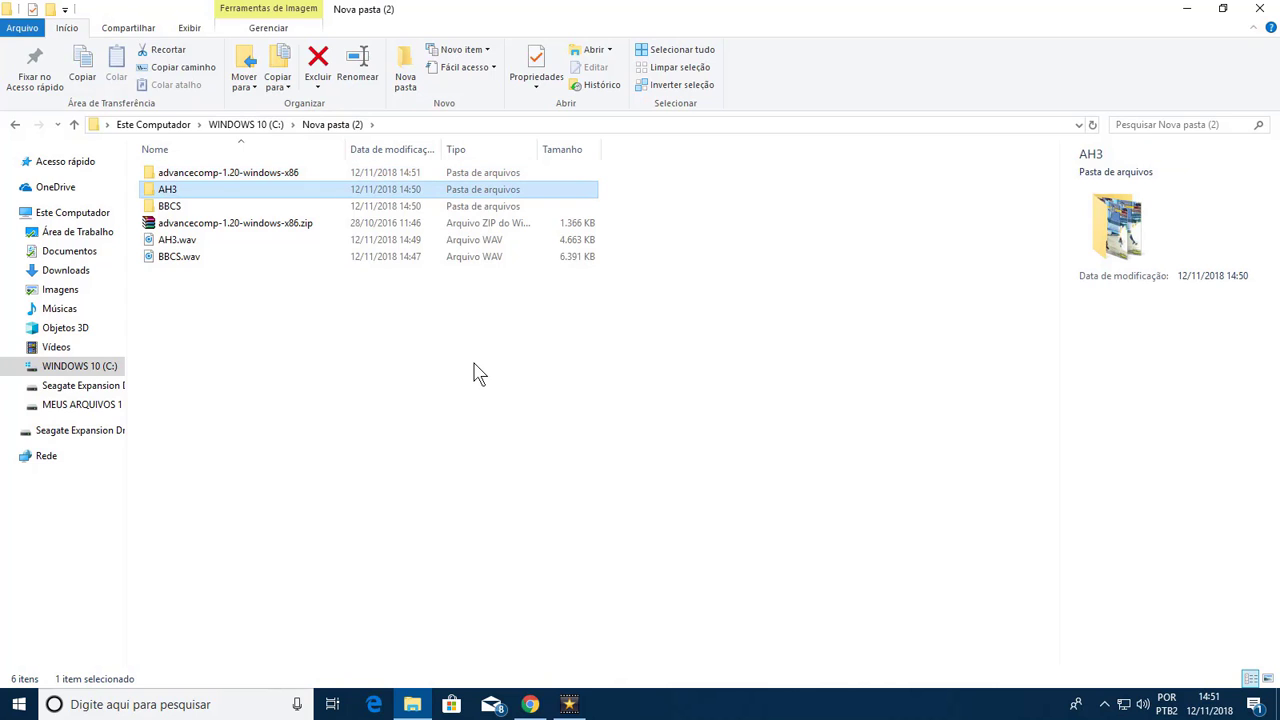
{"action": "key", "text": "shift+Down"}
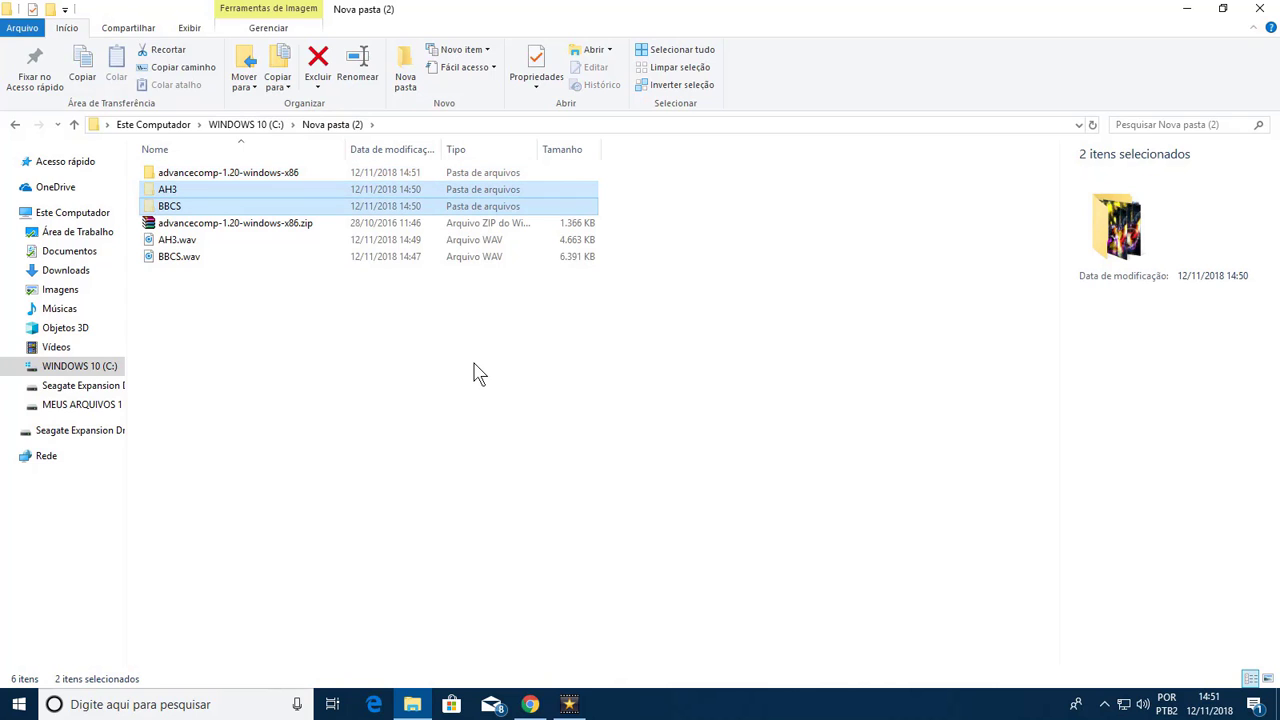
{"action": "key", "text": "Up"}
{"action": "key", "text": "Up"}
{"action": "key", "text": "Return"}
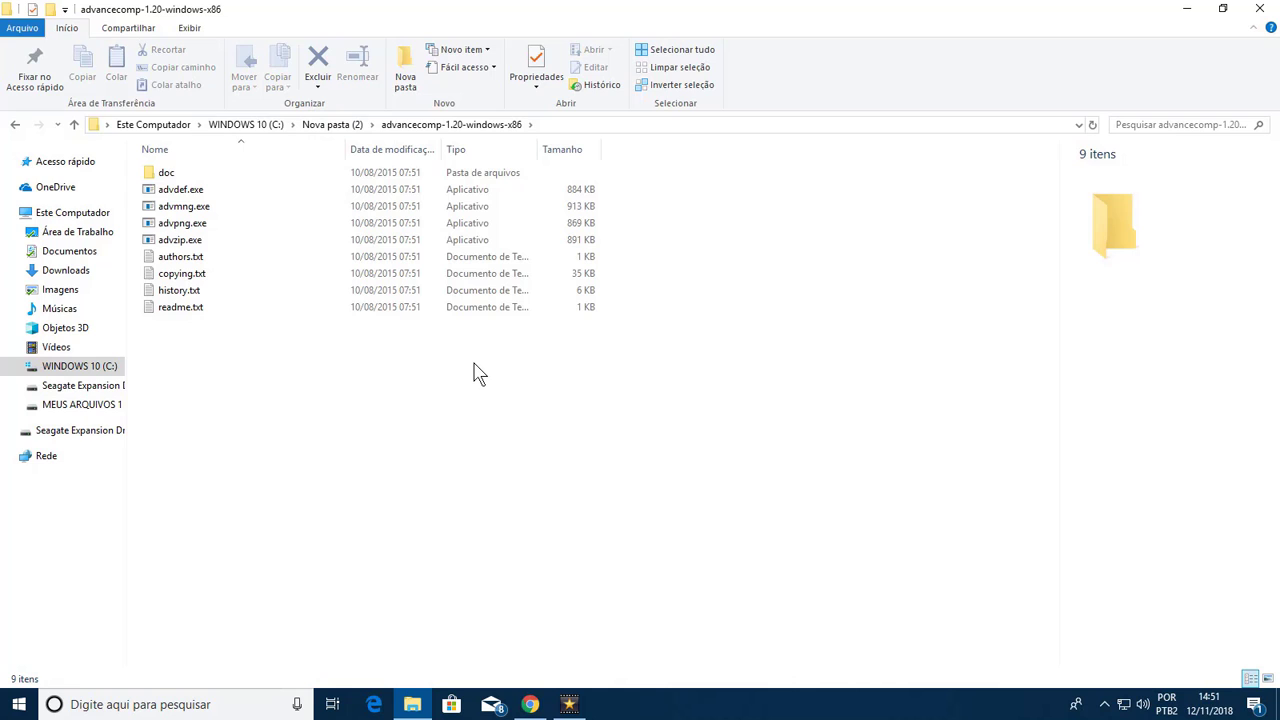
{"action": "key", "text": "ctrl+v"}
Move AH3.wav and BBCS.wav from Nova pasta (2) into a new folder inside advancecomp-1.20-windows-x86
{"action": "key", "text": "BackSpace"}
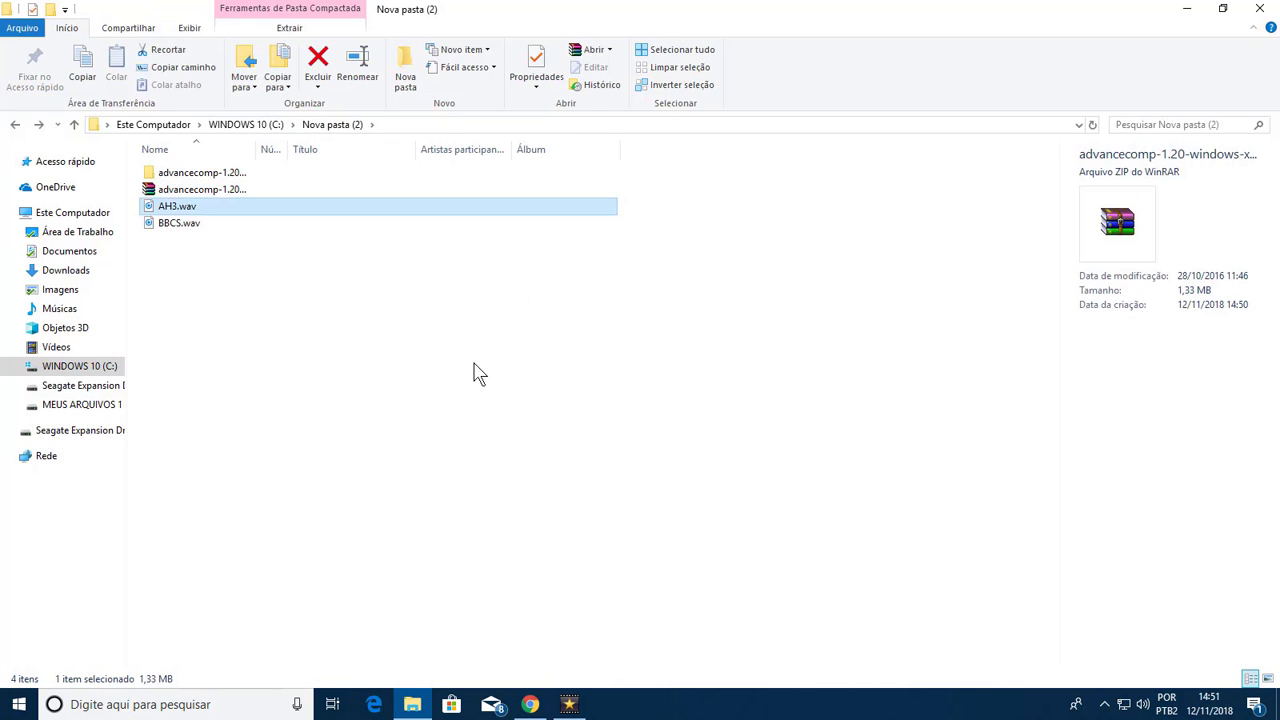
{"action": "key", "text": "shift+Down"}
{"action": "key", "text": "shift+Up"}
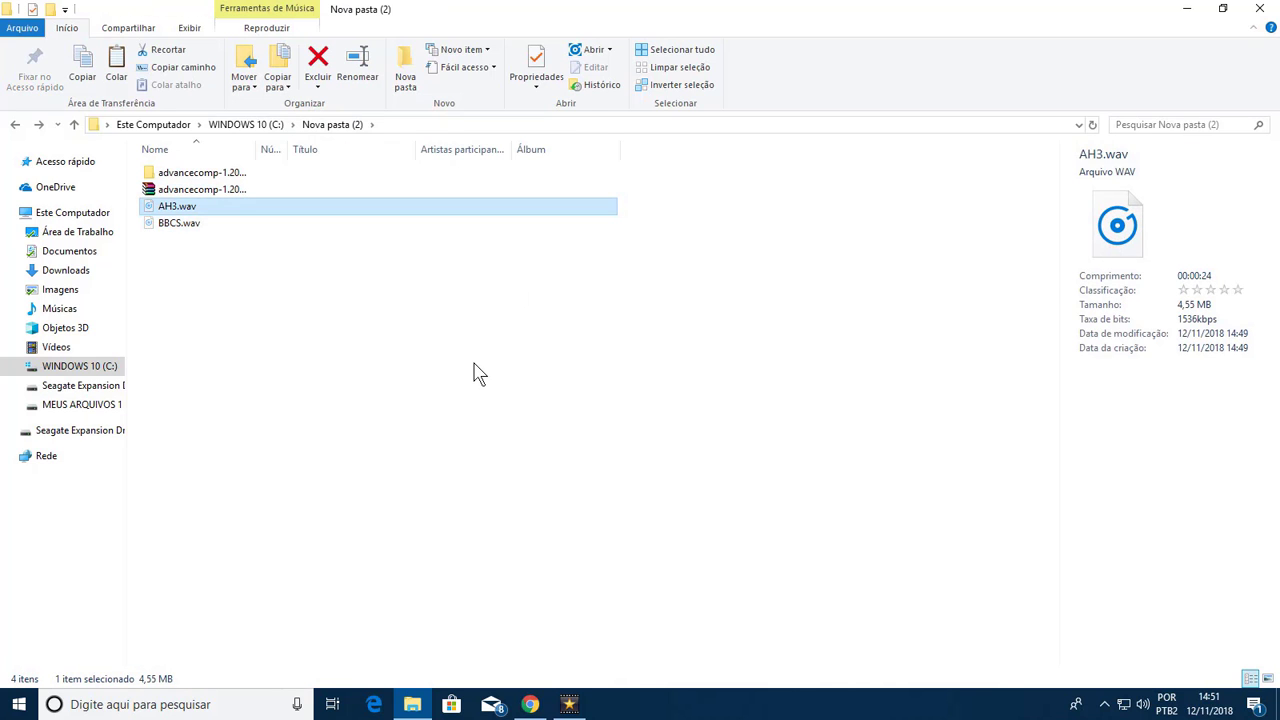
{"action": "key", "text": "Up"}
{"action": "key", "text": "Up"}
{"action": "key", "text": "Return"}
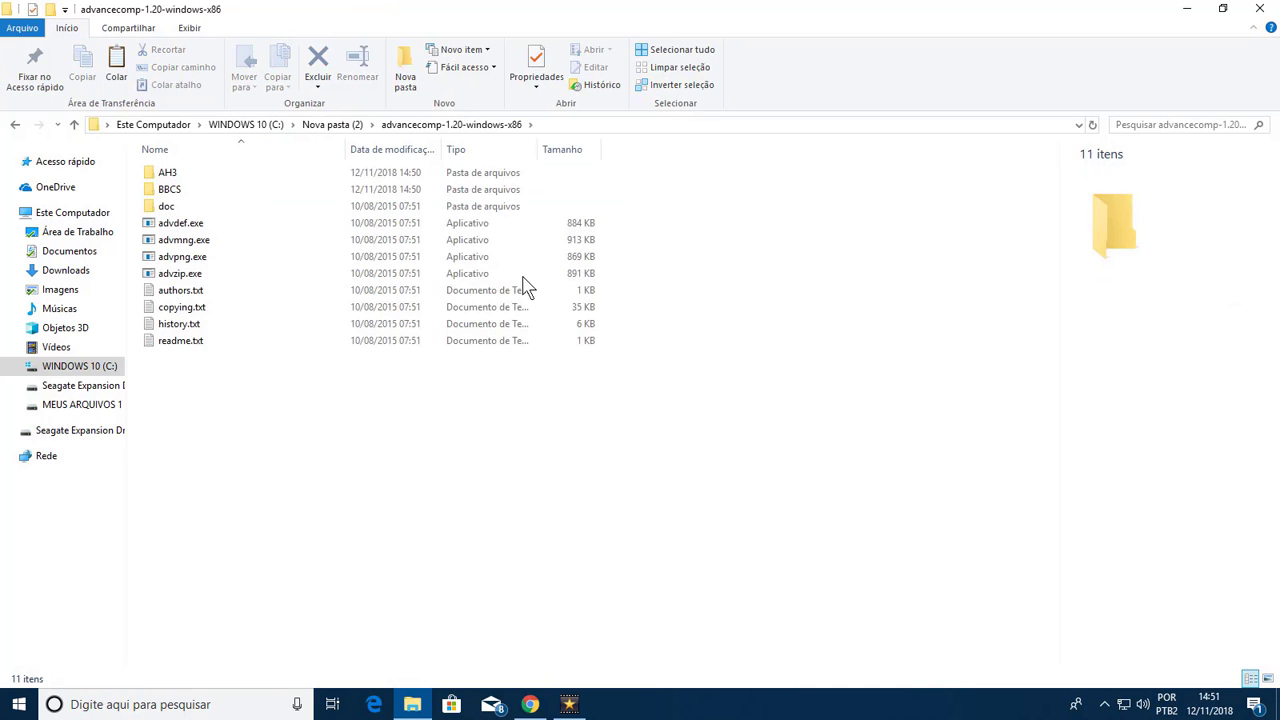
{"action": "left_click", "coordinate": [405, 77]}
{"action": "double_click", "coordinate": [471, 225]}
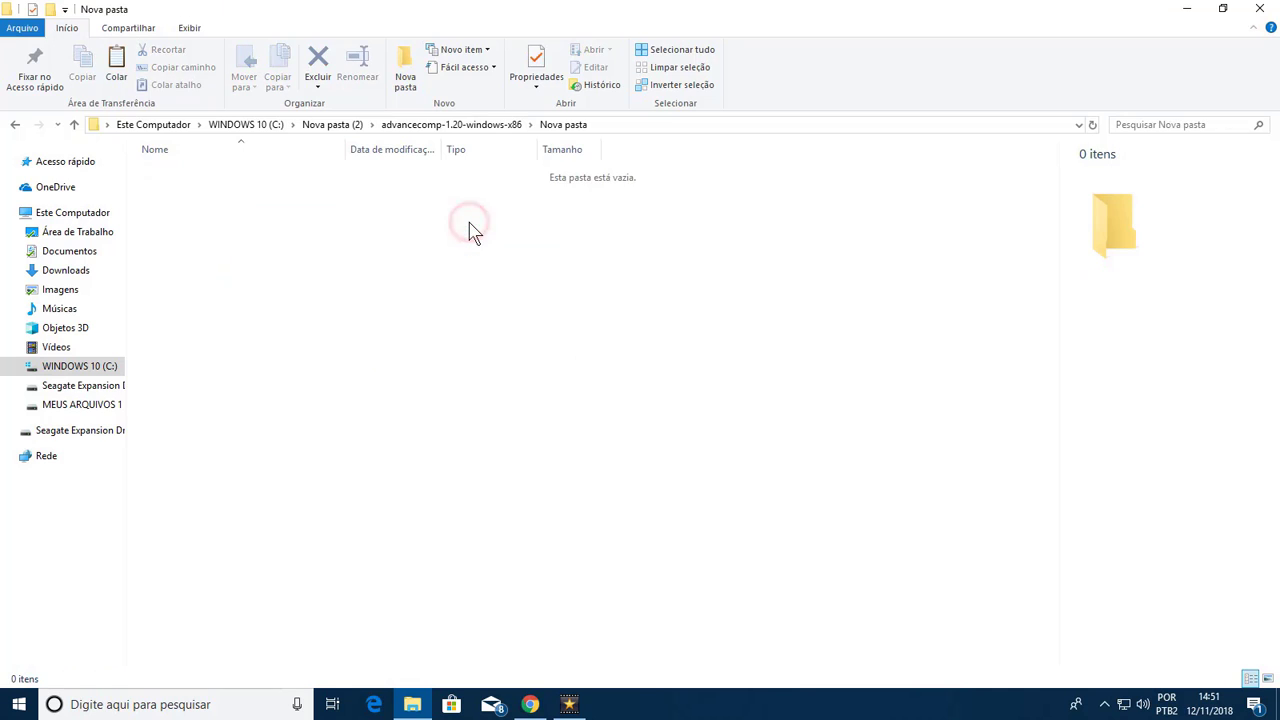
{"action": "key", "text": "ctrl+v"}
{"action": "key", "text": "alt+Up"}
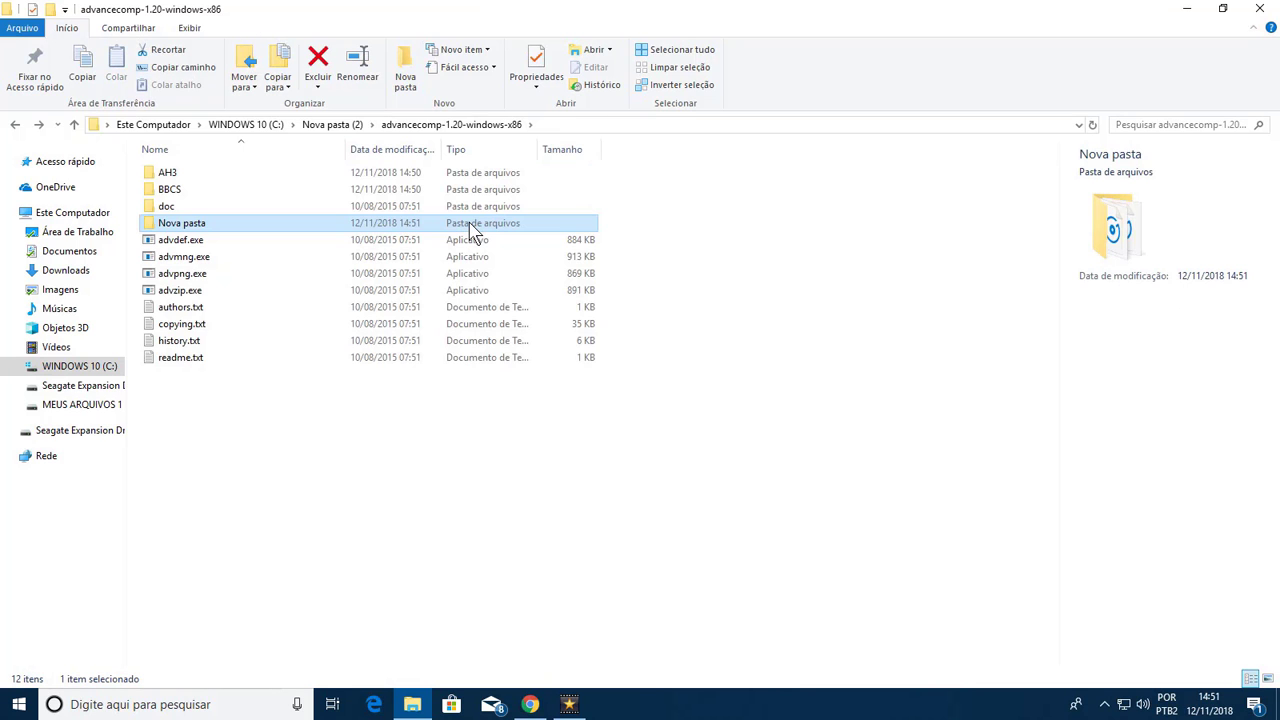
Rename the new folder holding the audio files as WAV and check its contents
{"action": "key", "text": "F2"}
{"action": "type", "text": "WAV"}
{"action": "key", "text": "Return"}
{"action": "key", "text": "Return"}
{"action": "key", "text": "alt+Up"}
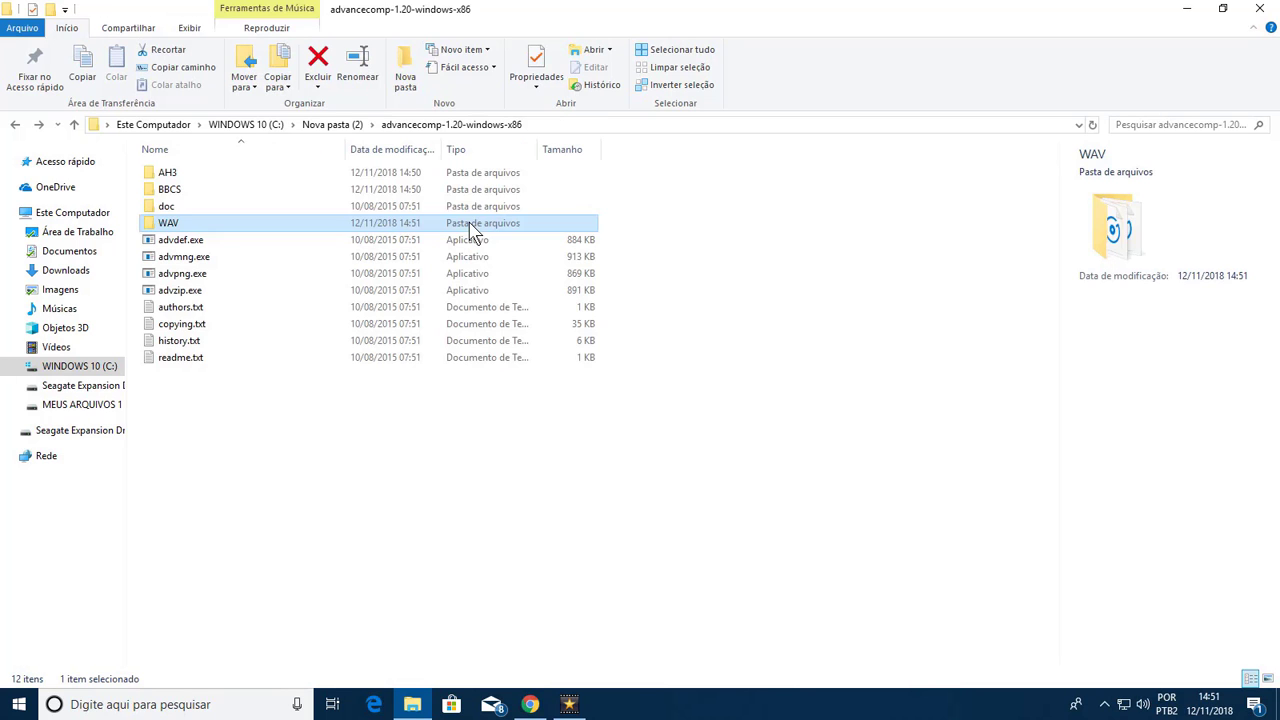
Examine the PNG frames inside the AH3 and BBCS folders, returning to advancecomp-1.20-windows-x86
{"action": "key", "text": "Up"}
{"action": "key", "text": "Up"}
{"action": "key", "text": "Up"}
{"action": "key", "text": "Return"}
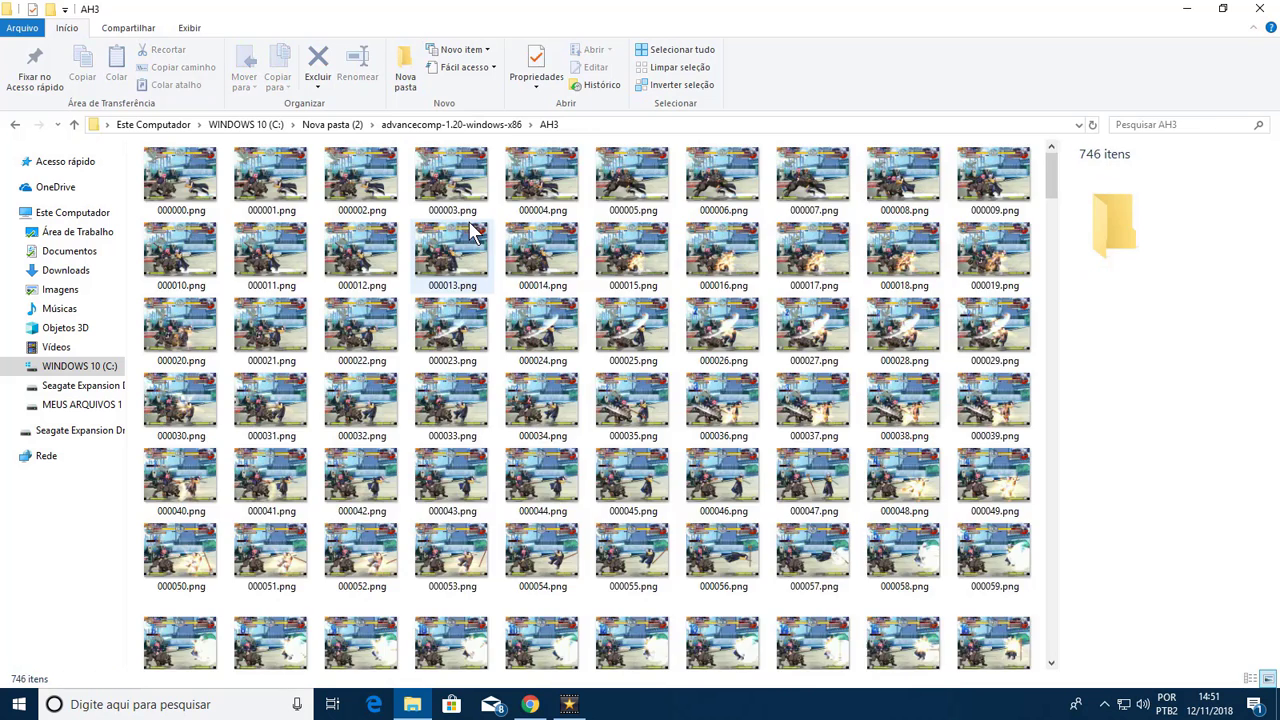
{"action": "key", "text": "alt+Up"}
{"action": "key", "text": "Down"}
{"action": "key", "text": "Return"}
{"action": "key", "text": "alt+Up"}
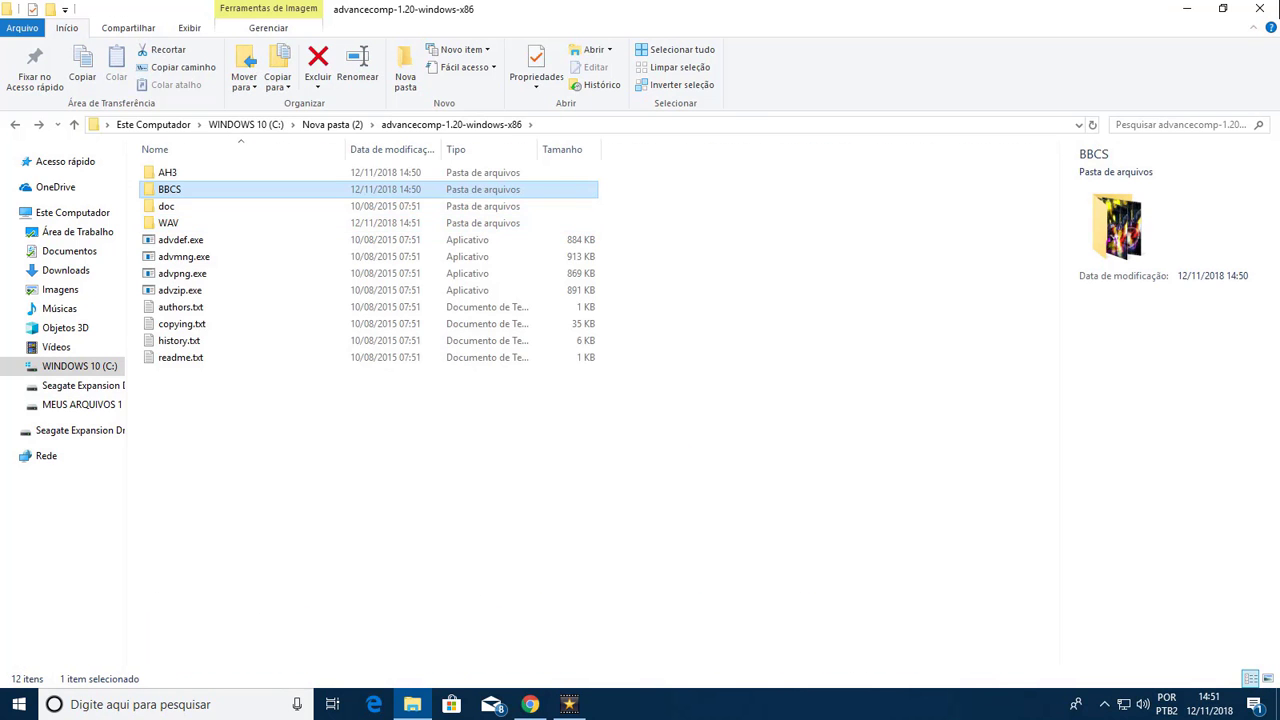
Move START_MNG.bat from the desktop into the advancecomp-1.20-windows-x86 folder
{"action": "left_click", "coordinate": [1184, 9]}
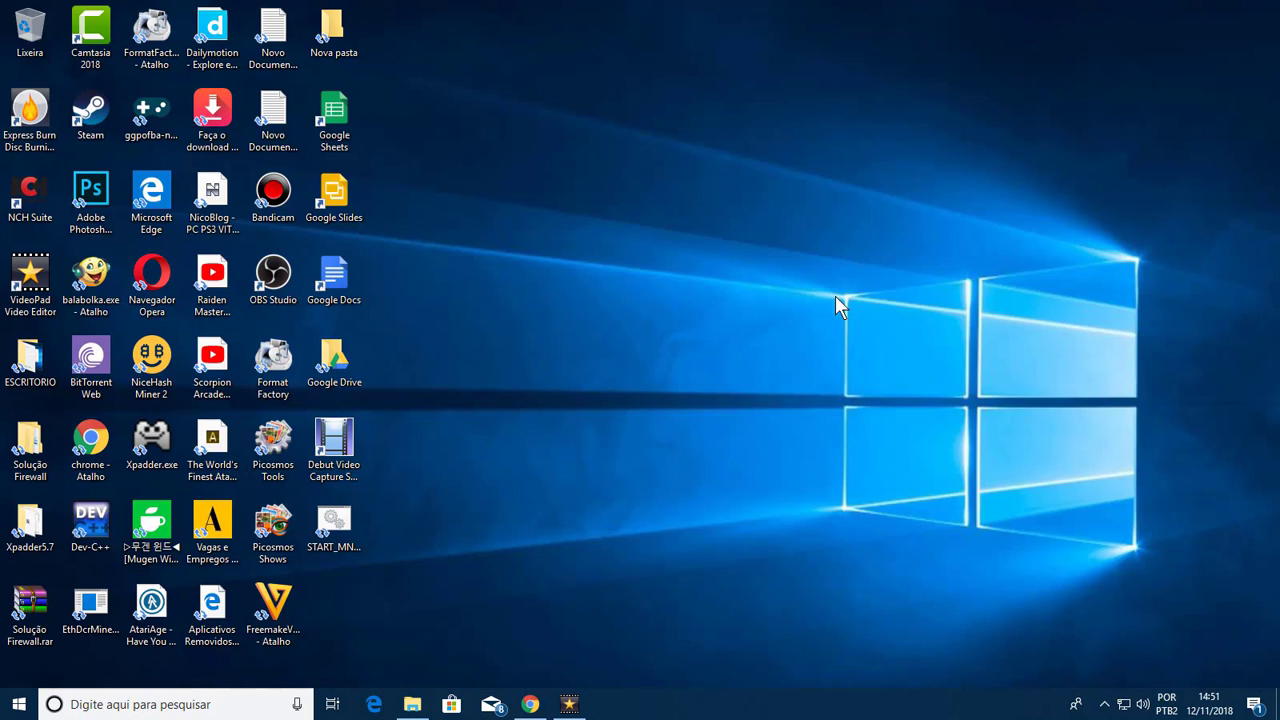
{"action": "left_click", "coordinate": [337, 520]}
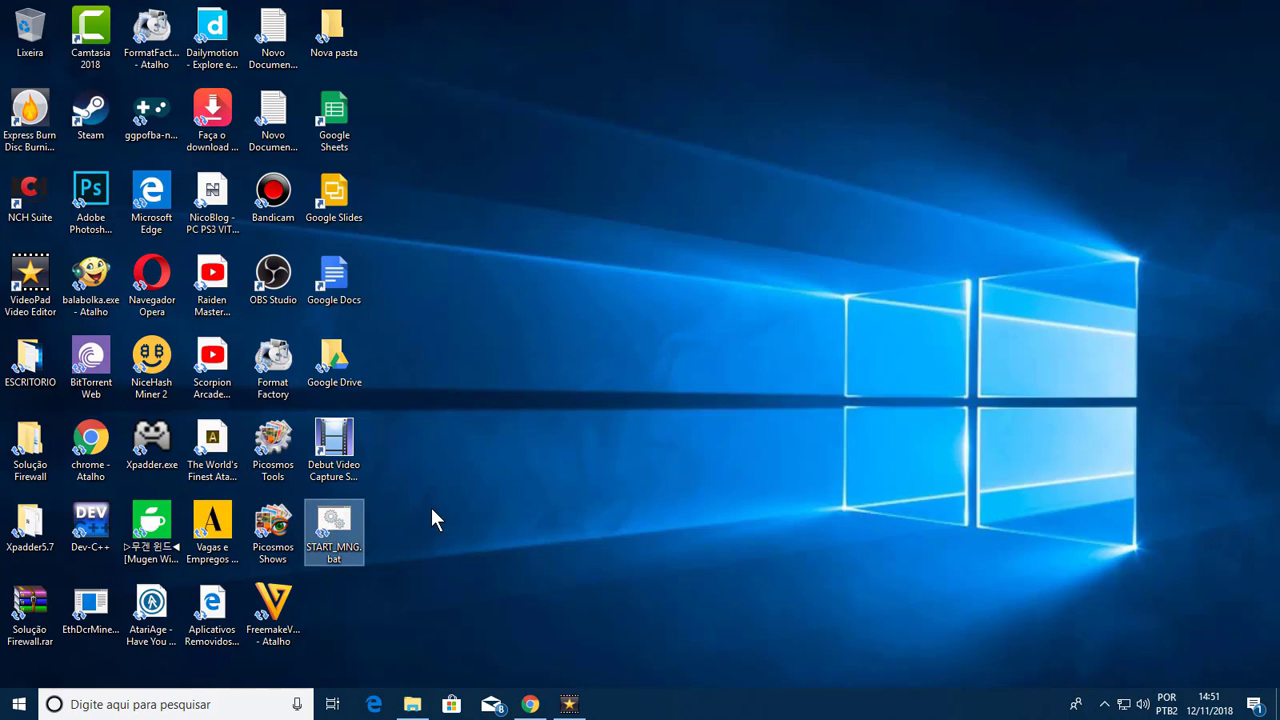
{"action": "key", "text": "ctrl+x"}
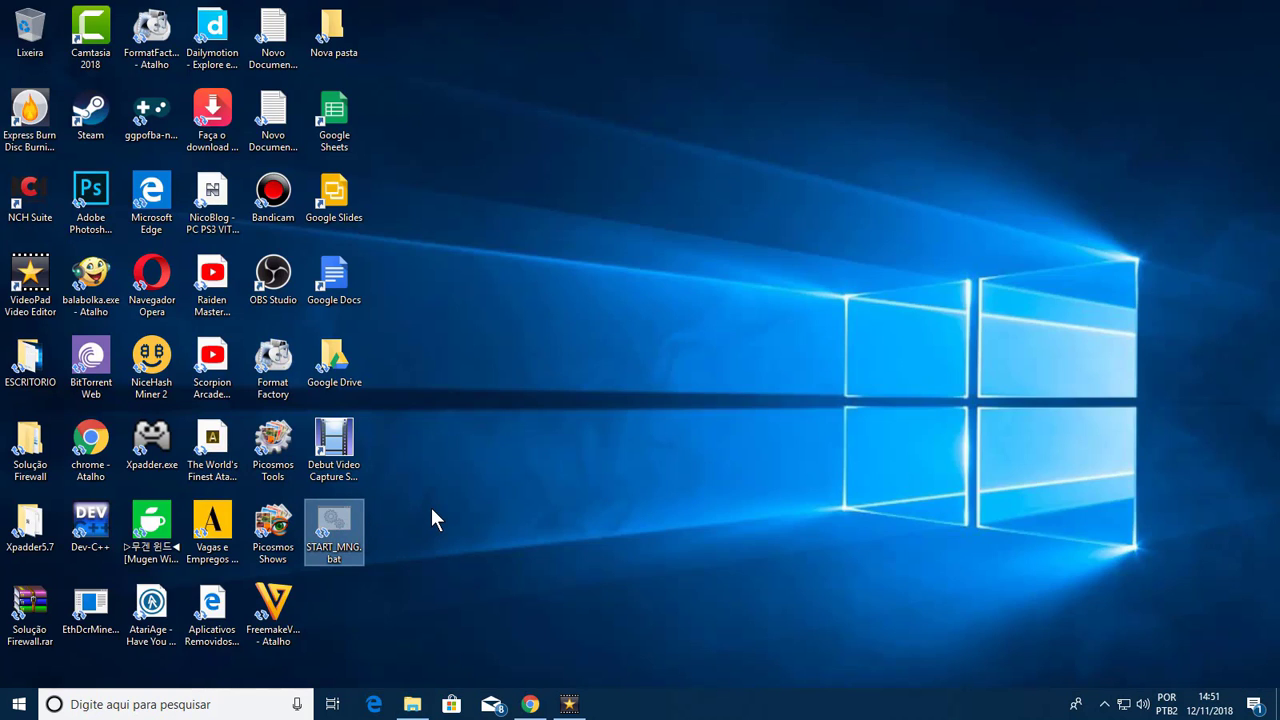
{"action": "left_click", "coordinate": [413, 704]}
{"action": "right_click", "coordinate": [572, 478]}
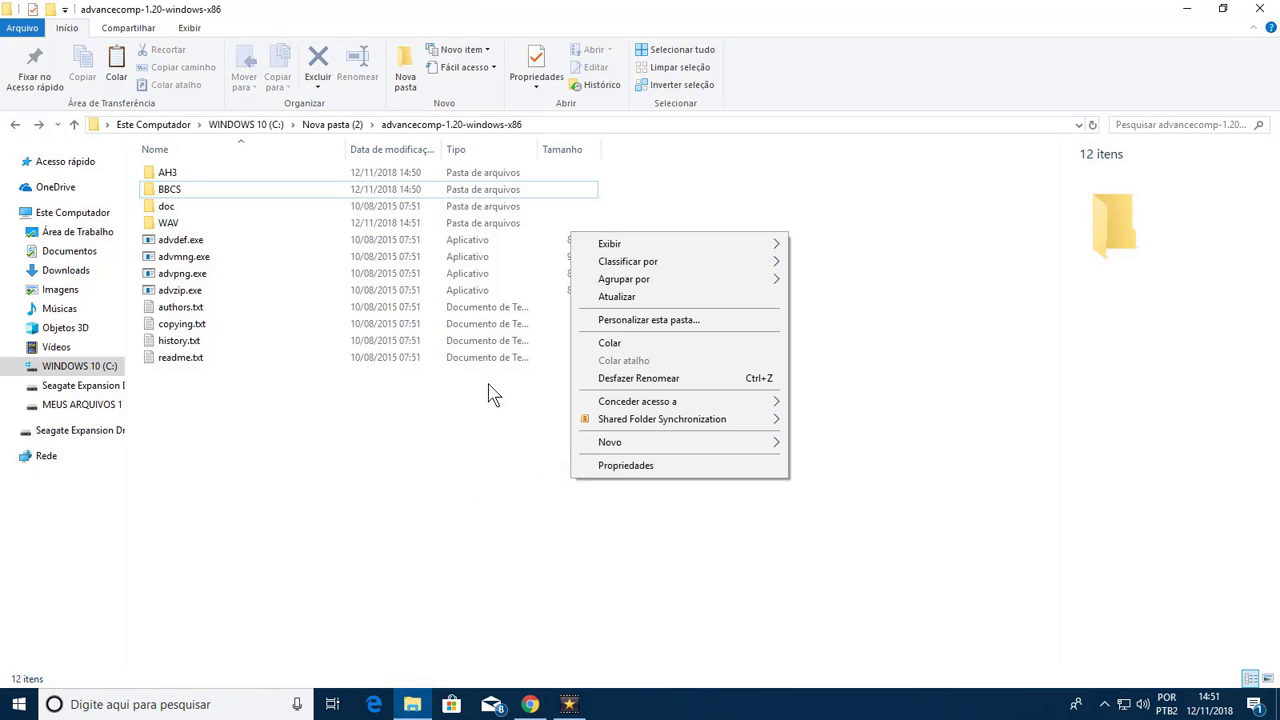
{"action": "left_click", "coordinate": [656, 340]}
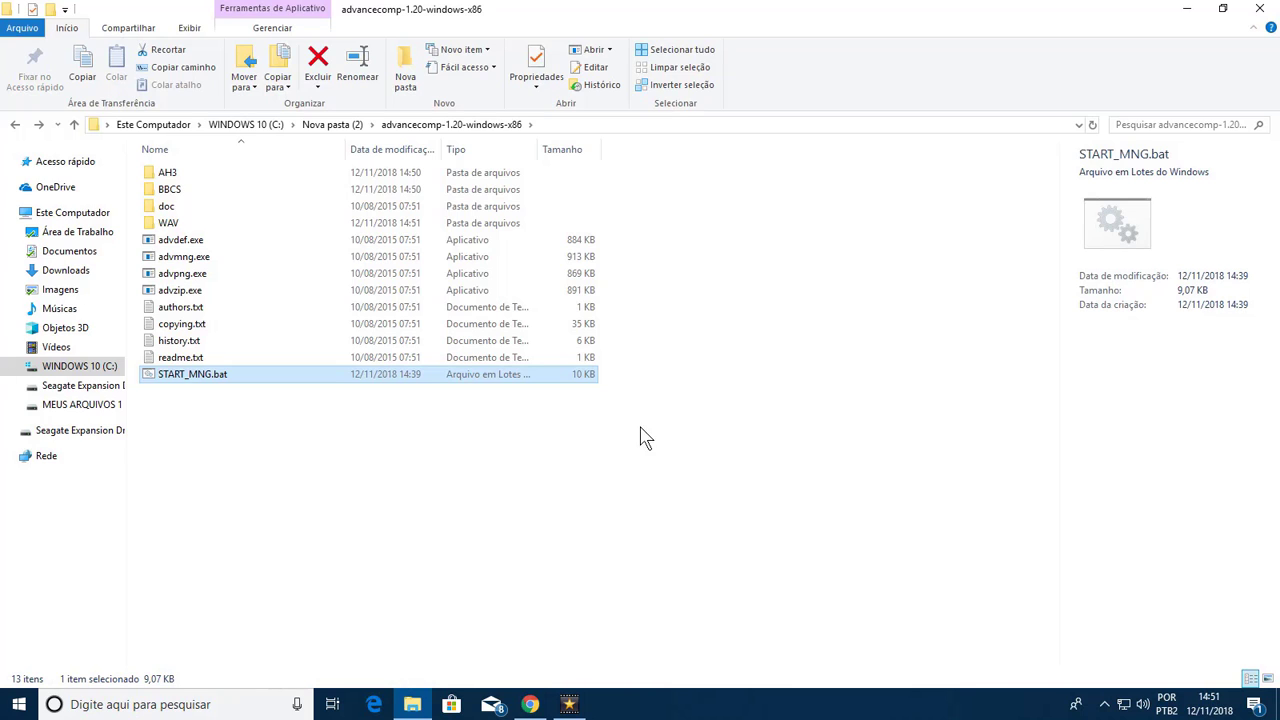
Open START_MNG.bat in Notepad++ and set var01 to AH3, copying the name from the frame folder
{"action": "right_click", "coordinate": [475, 376]}
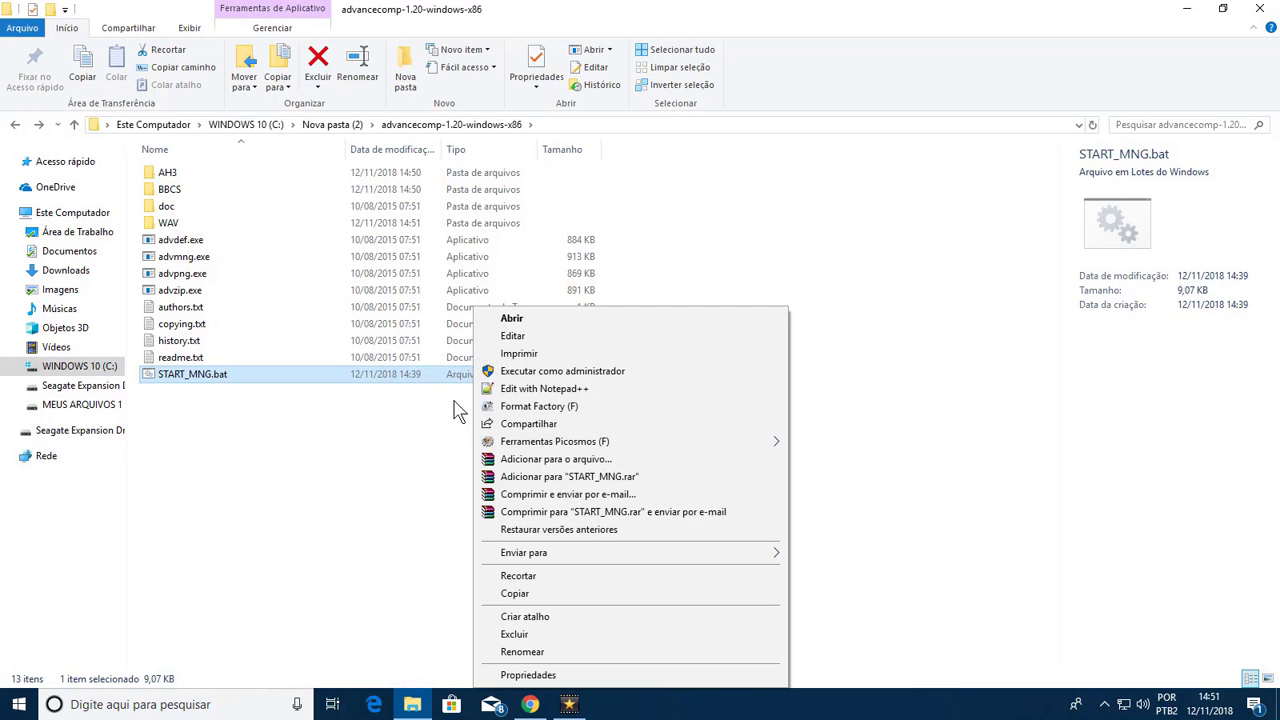
{"action": "left_click", "coordinate": [545, 388]}
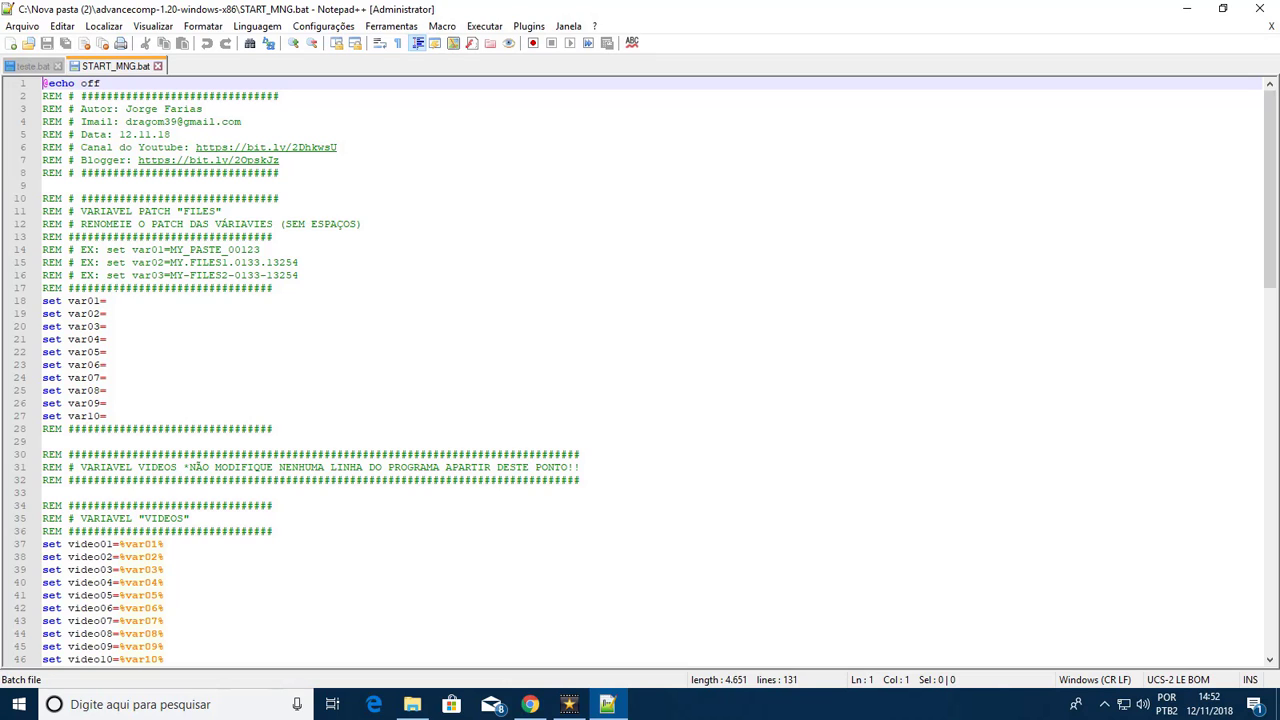
{"action": "left_click", "coordinate": [413, 705]}
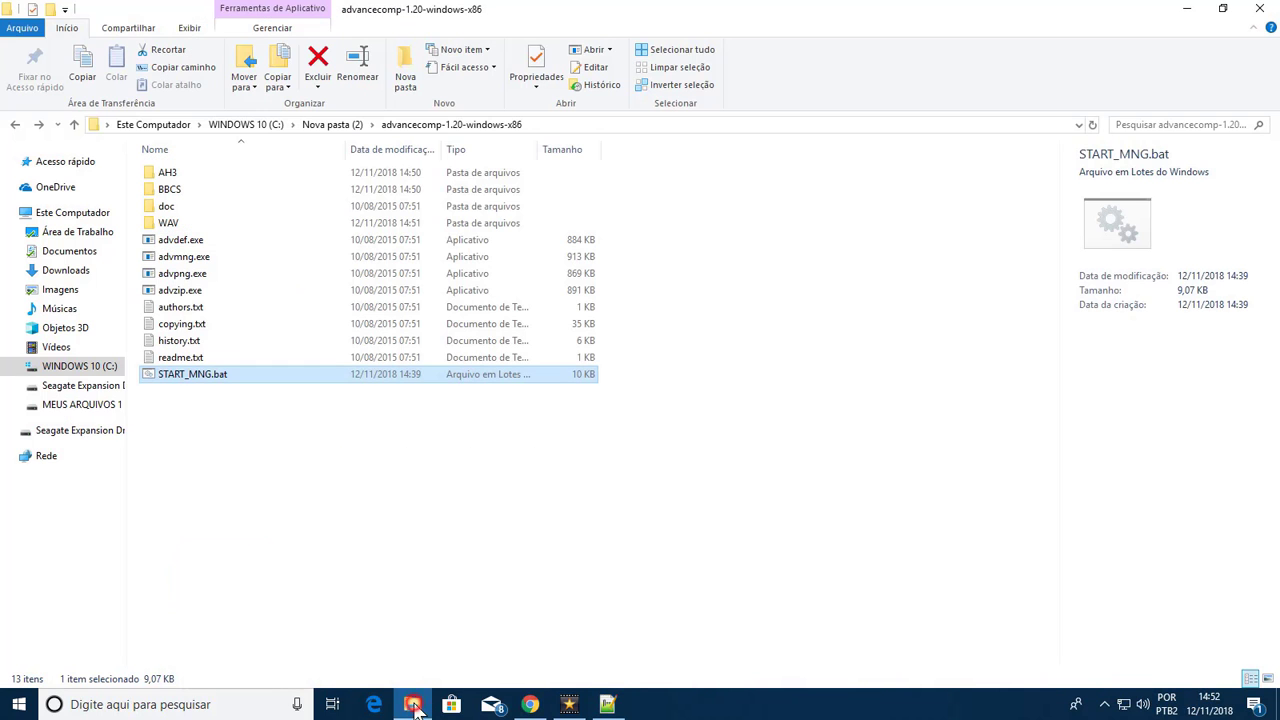
{"action": "key", "text": "Up"}
{"action": "key", "text": "Up"}
{"action": "key", "text": "Up"}
{"action": "key", "text": "Up"}
{"action": "key", "text": "Up"}
{"action": "key", "text": "Up"}
{"action": "key", "text": "Up"}
{"action": "key", "text": "Up"}
{"action": "key", "text": "Up"}
{"action": "key", "text": "Up"}
{"action": "key", "text": "Up"}
{"action": "key", "text": "Up"}
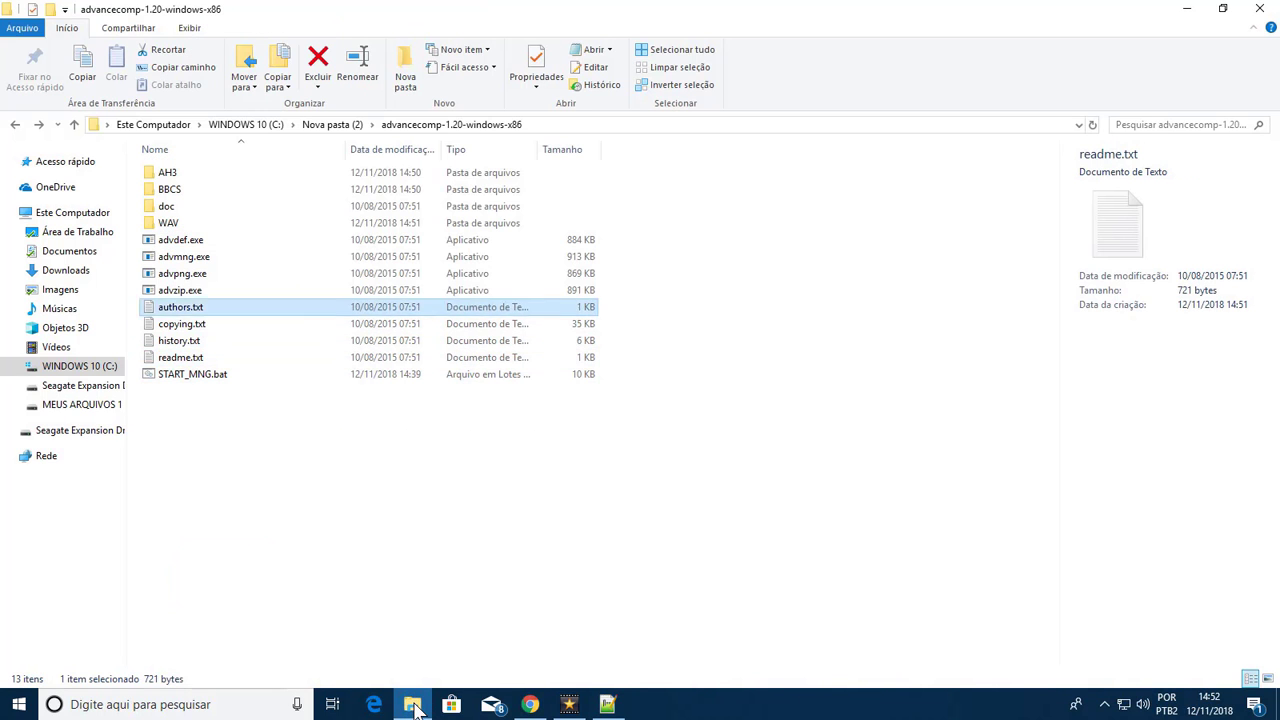
{"action": "key", "text": "F2"}
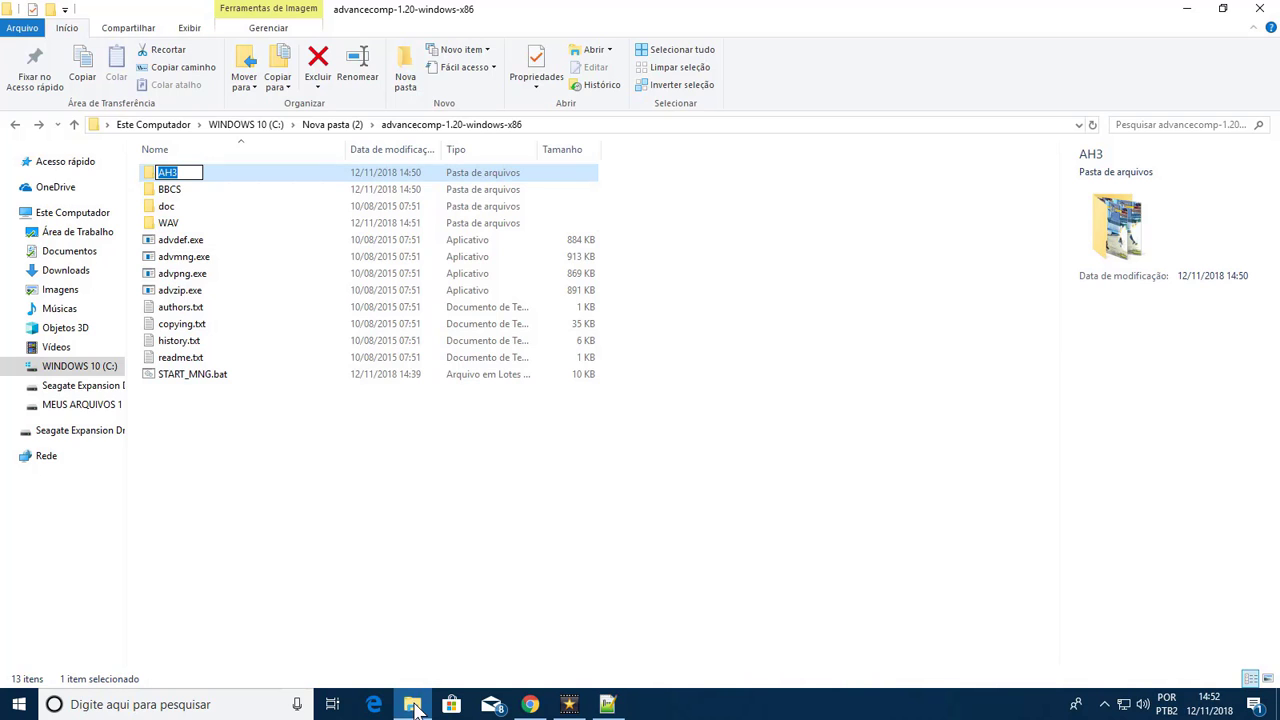
{"action": "left_click", "coordinate": [607, 705]}
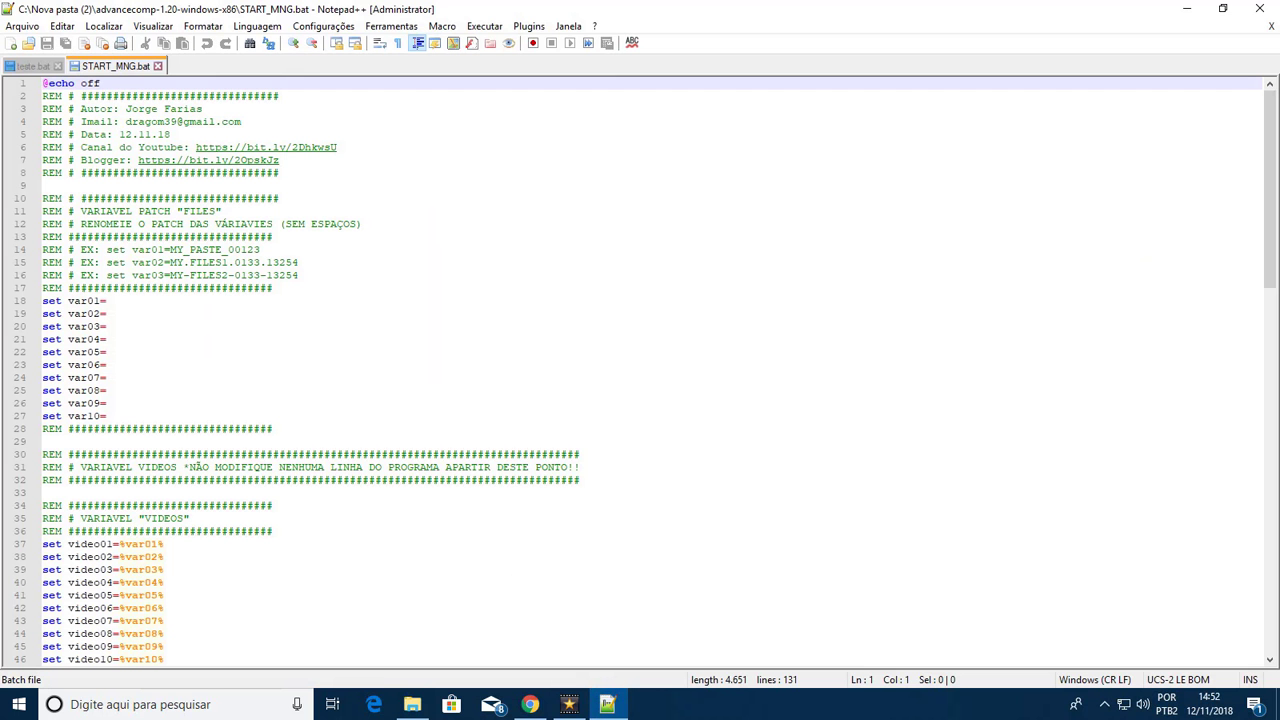
{"action": "left_click", "coordinate": [126, 299]}
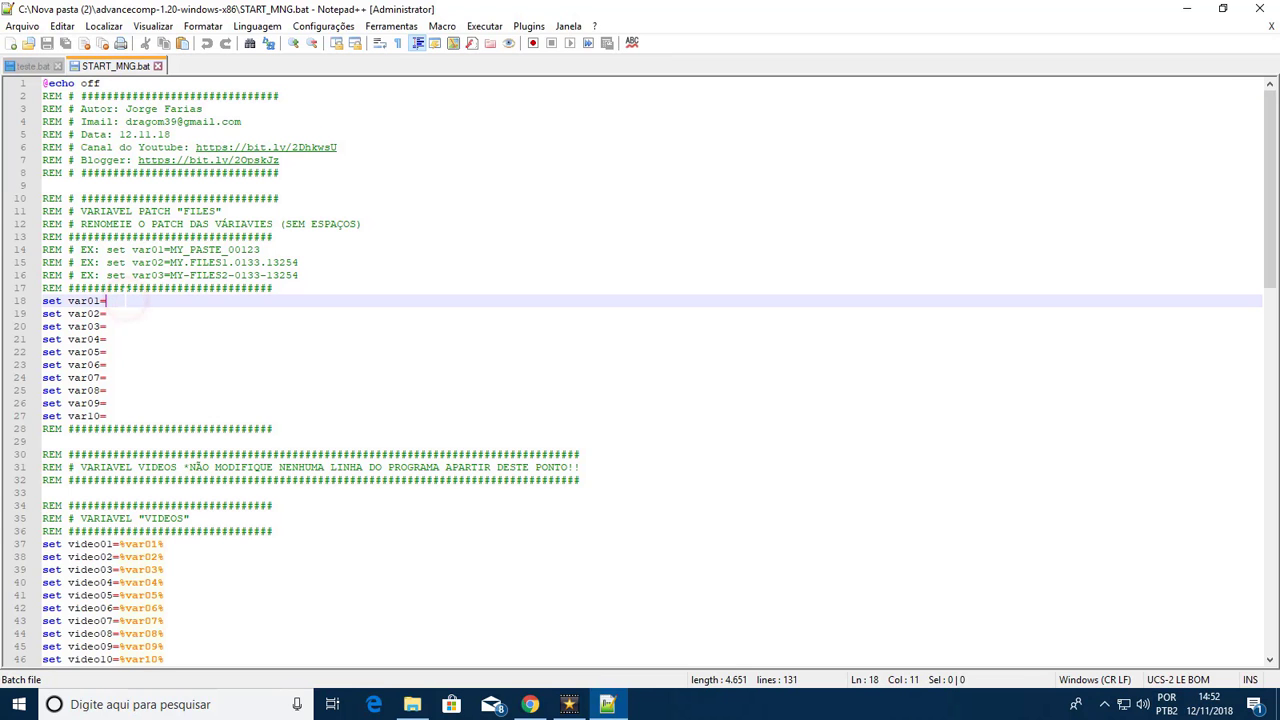
{"action": "key", "text": "ctrl+v"}
Set var02 to BBCS in START_MNG.bat, copying the name from the second frame folder
{"action": "left_click", "coordinate": [608, 705]}
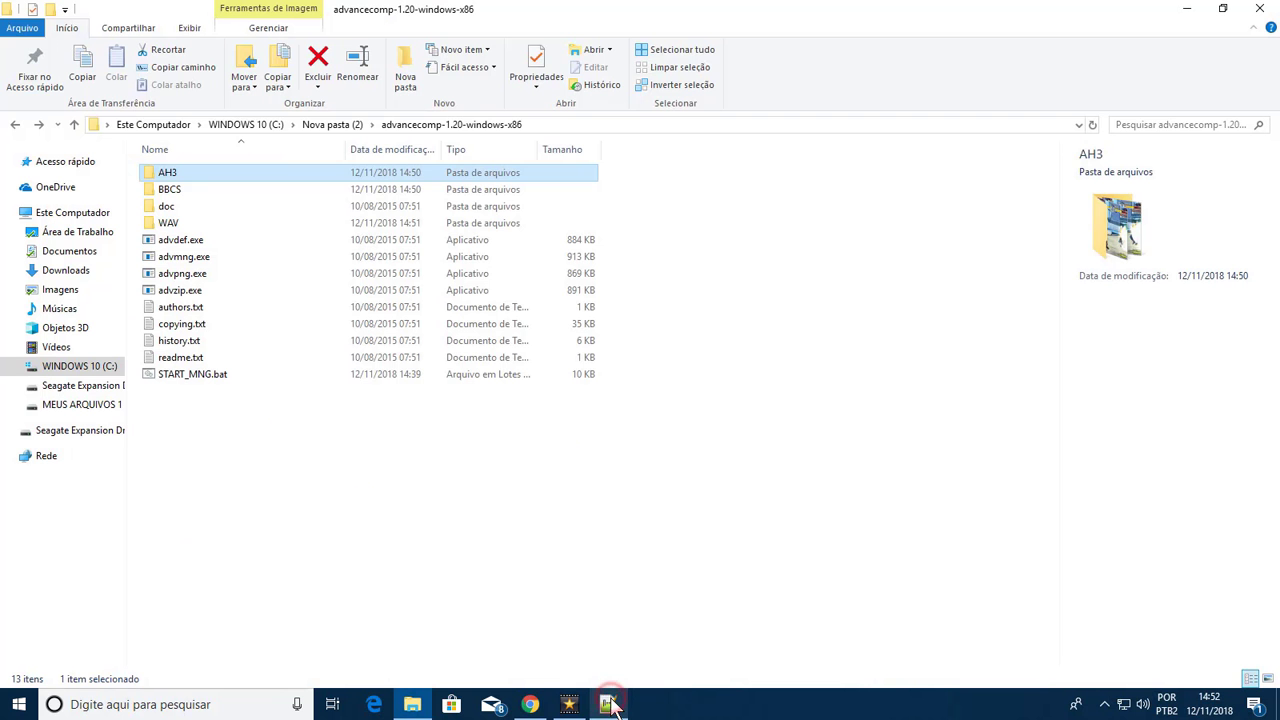
{"action": "key", "text": "Down"}
{"action": "key", "text": "F2"}
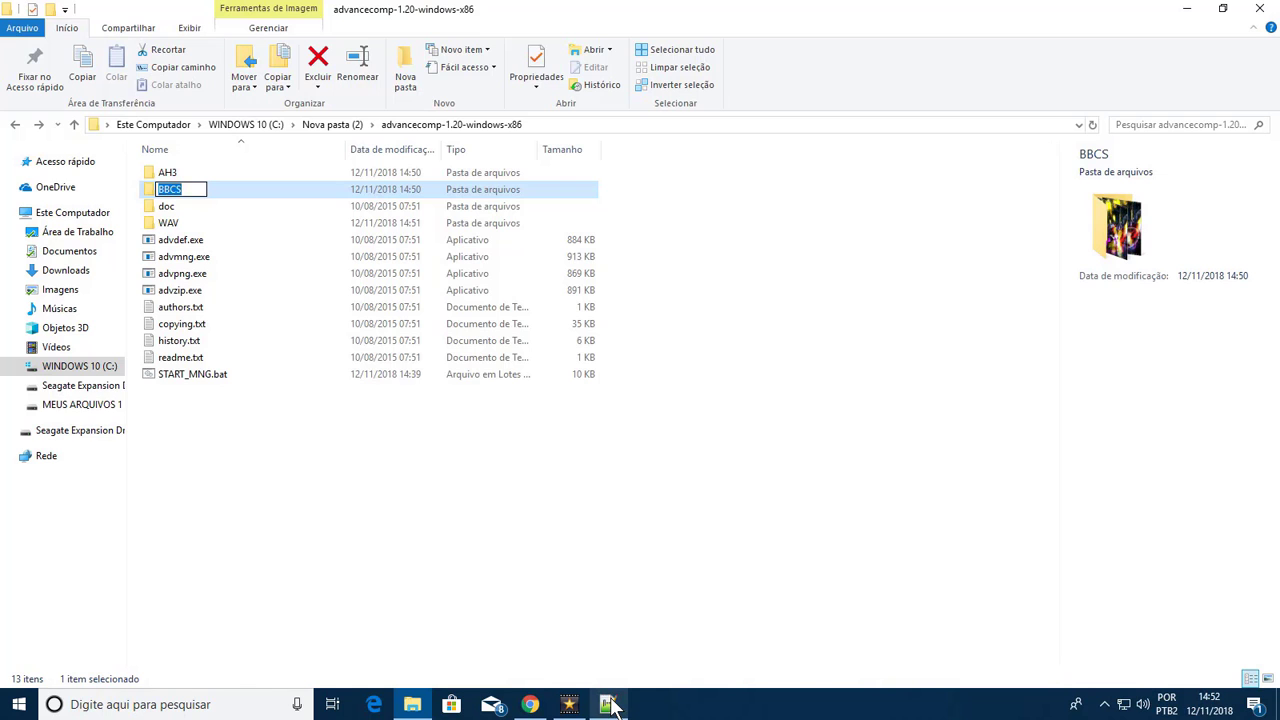
{"action": "left_click", "coordinate": [609, 705]}
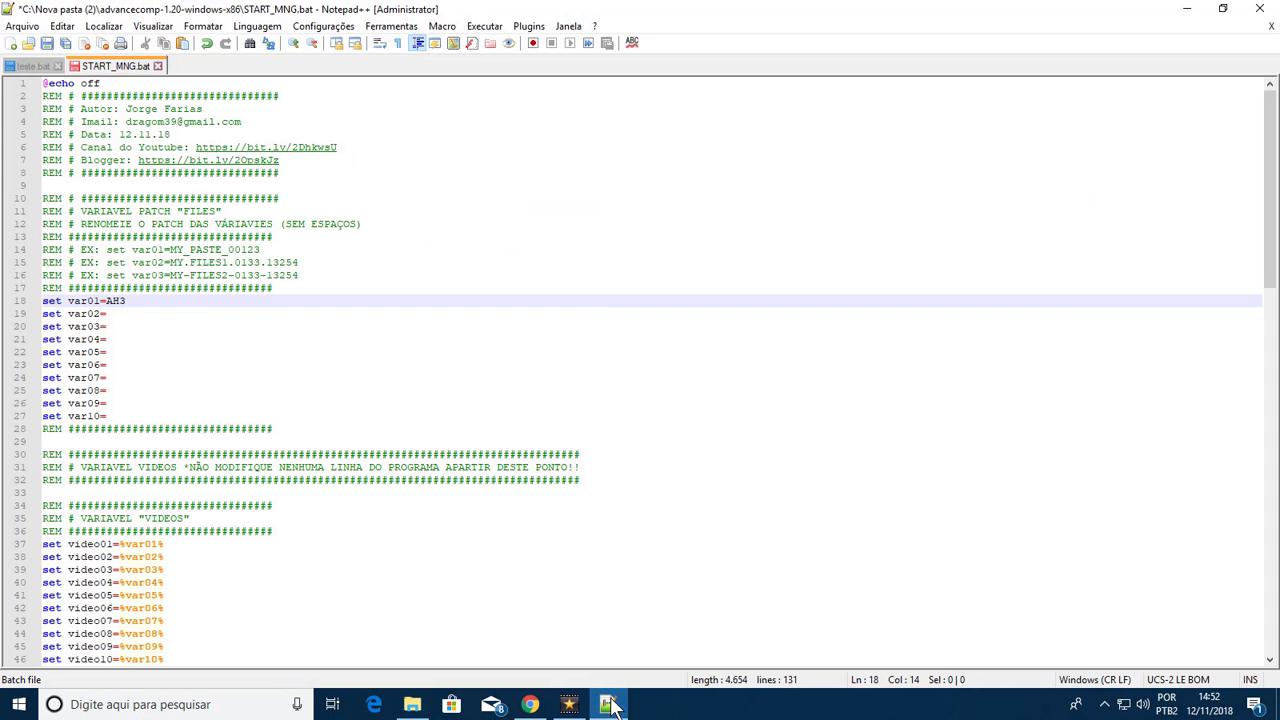
{"action": "key", "text": "Down"}
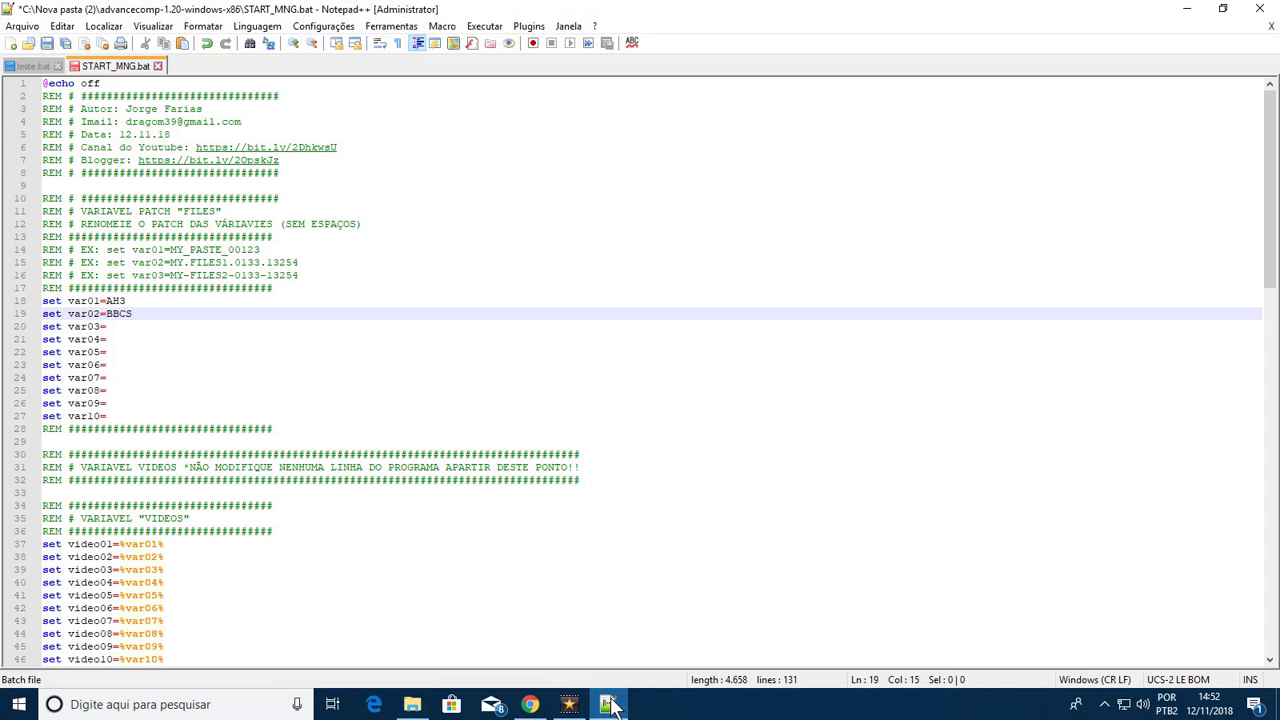
Save START_MNG.bat and close the other open file, teste.bat
{"action": "left_click", "coordinate": [47, 43]}
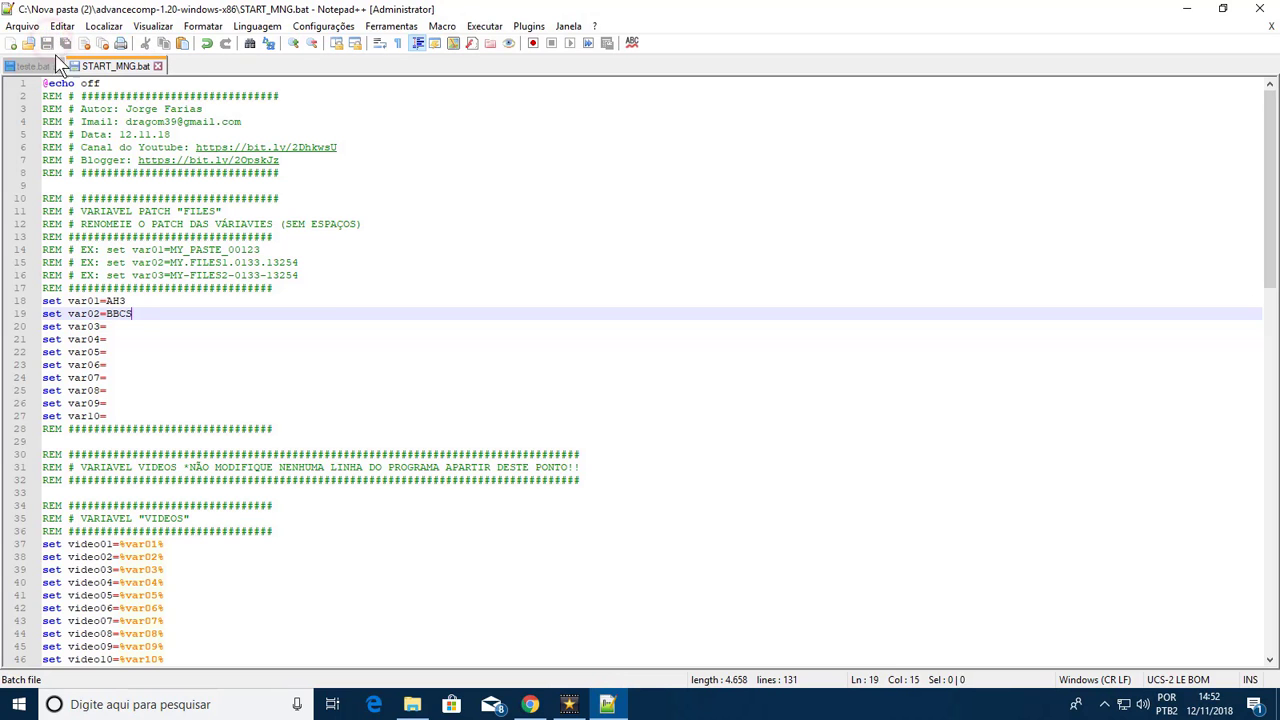
{"action": "left_click", "coordinate": [58, 66]}
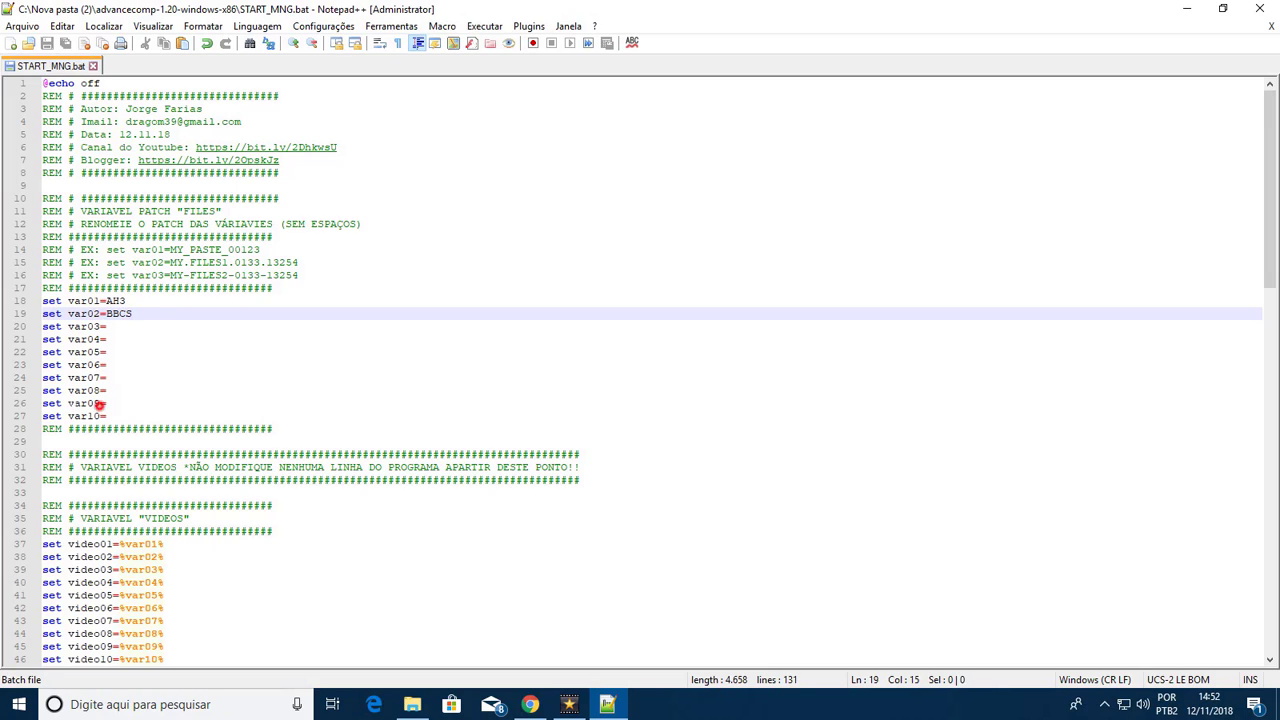
{"action": "left_click", "coordinate": [100, 403]}
{"action": "left_click", "coordinate": [33, 352]}
{"action": "left_click", "coordinate": [42, 300]}
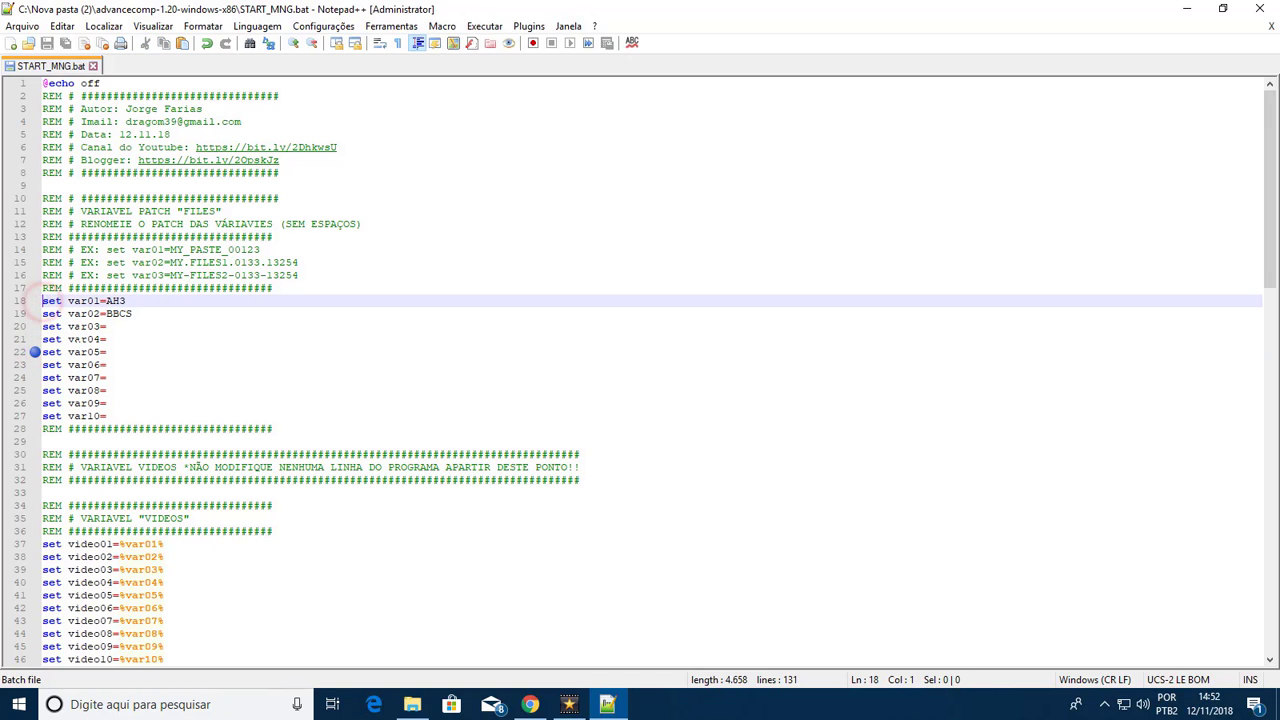
{"action": "left_click", "coordinate": [143, 413]}
{"action": "left_click", "coordinate": [25, 352]}
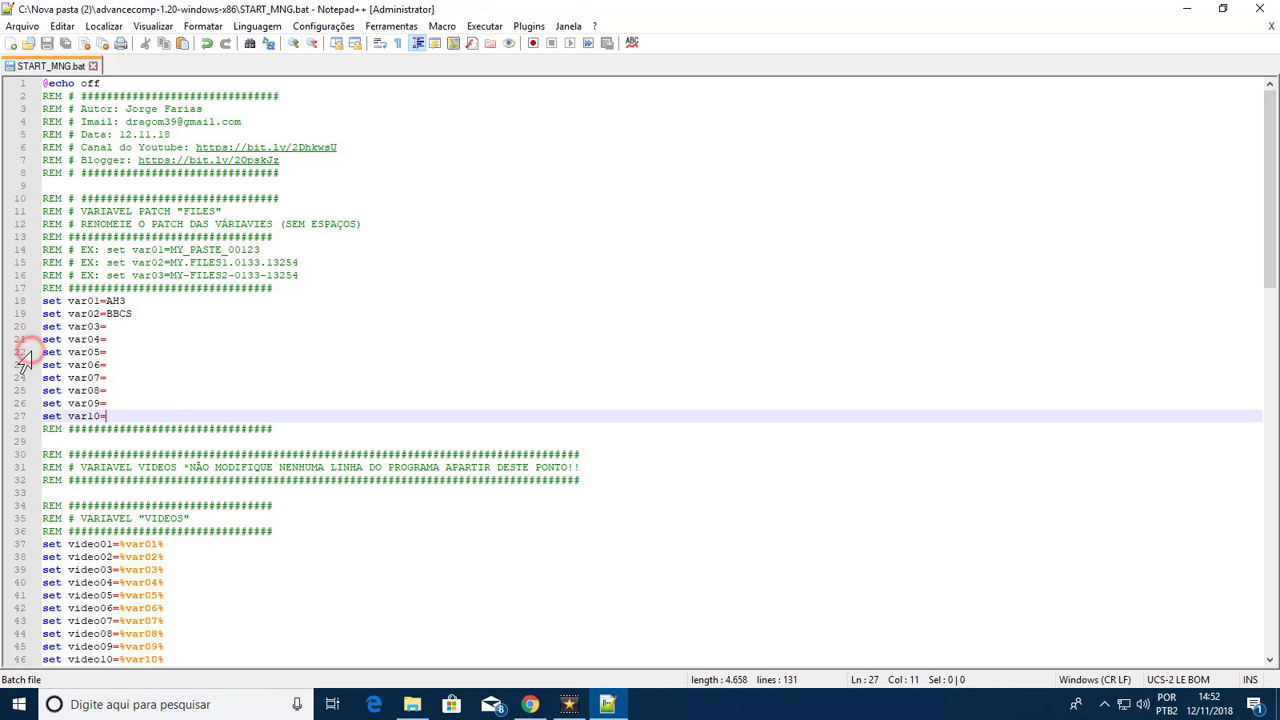
{"action": "left_click", "coordinate": [34, 419]}
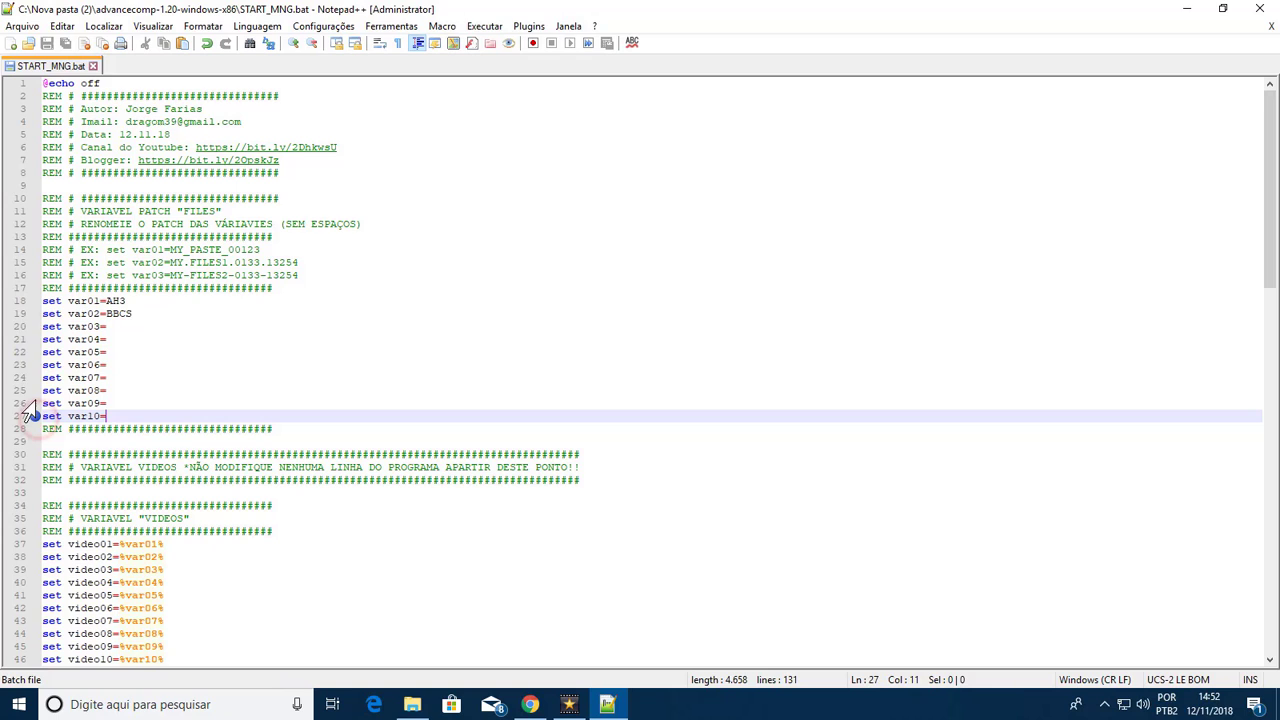
{"action": "left_click", "coordinate": [28, 300]}
{"action": "left_click", "coordinate": [30, 313]}
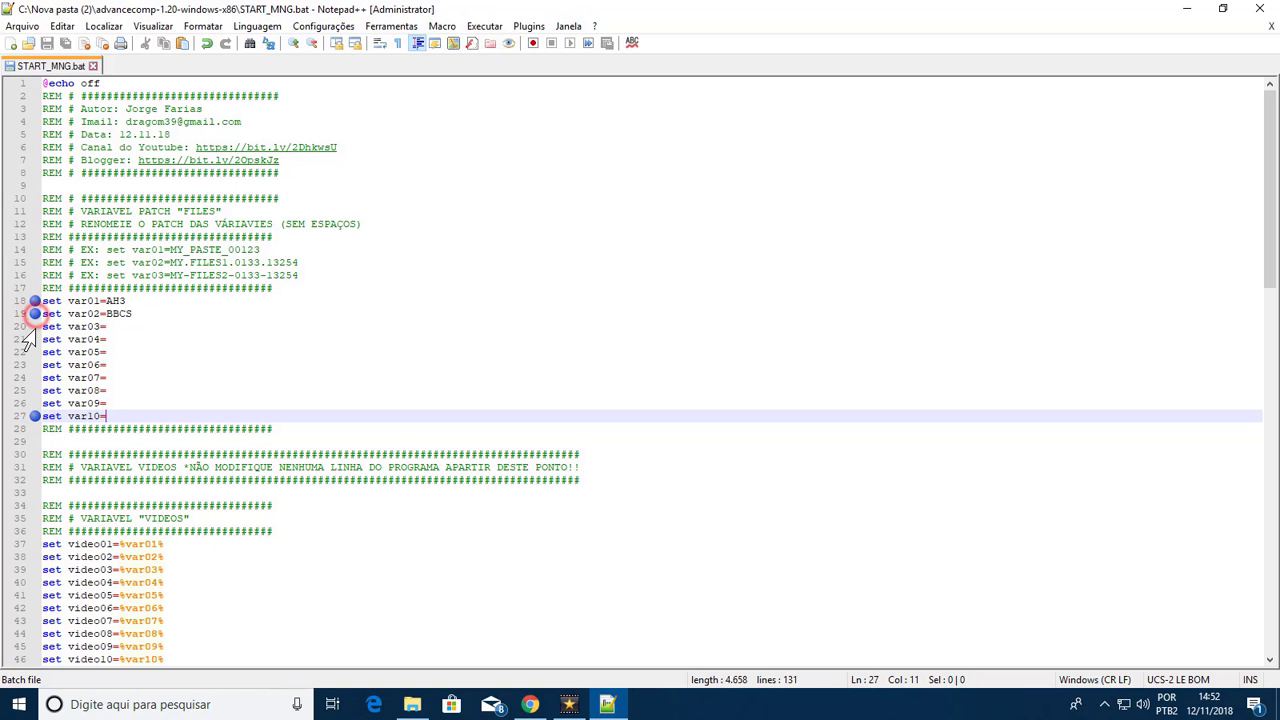
{"action": "left_click", "coordinate": [34, 416]}
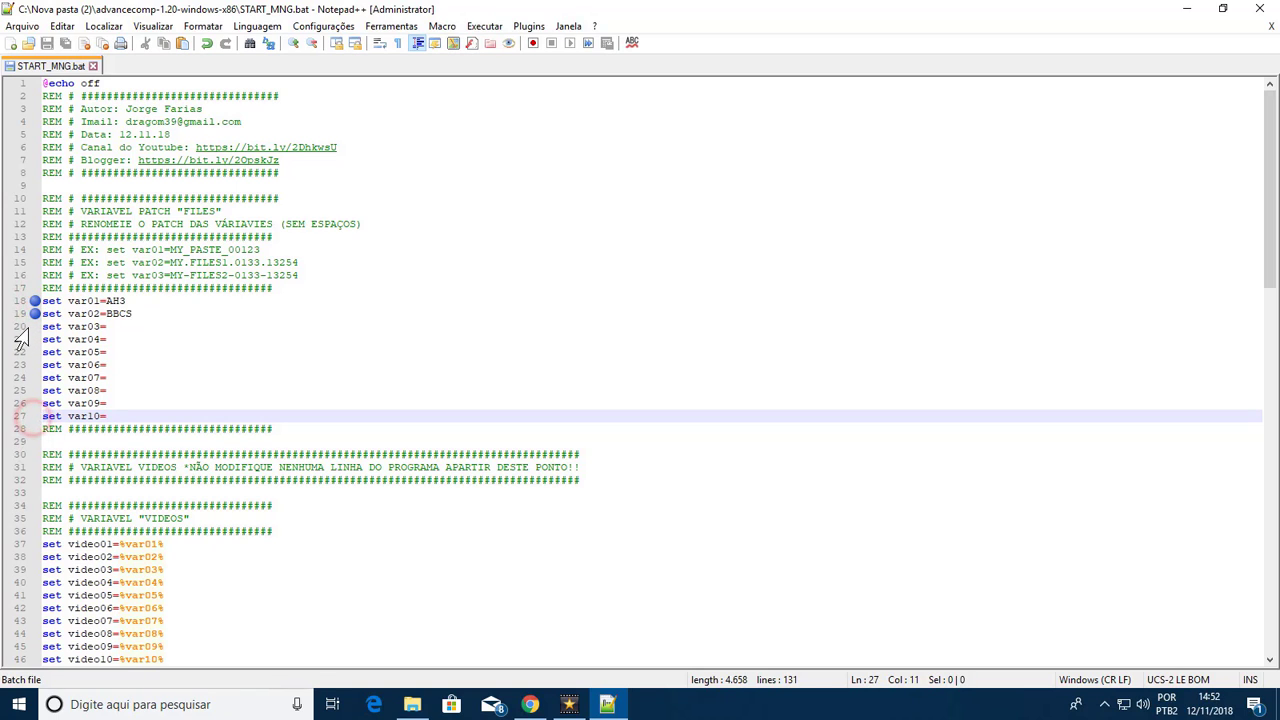
{"action": "left_click", "coordinate": [30, 313]}
{"action": "left_click", "coordinate": [30, 301]}
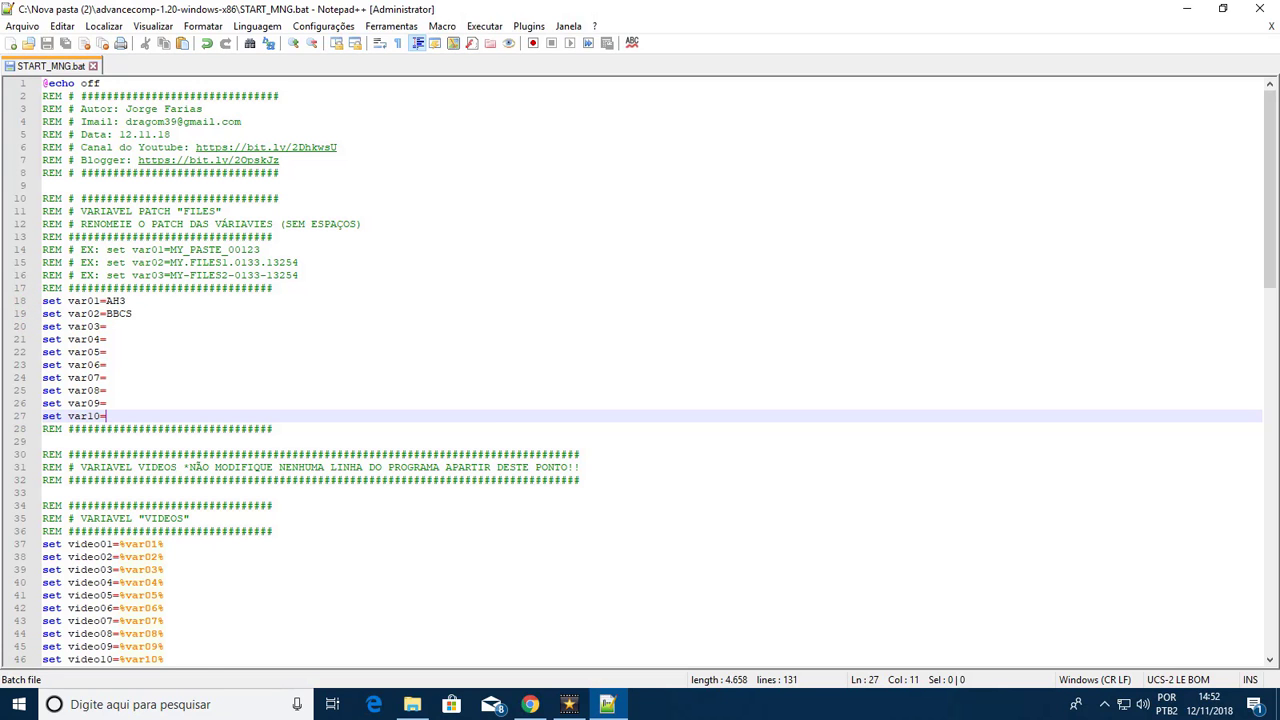
Review the video variables and advmng command blocks in the rest of START_MNG.bat
{"action": "scroll", "coordinate": [640, 370], "scroll_direction": "down", "scroll_amount": 20}
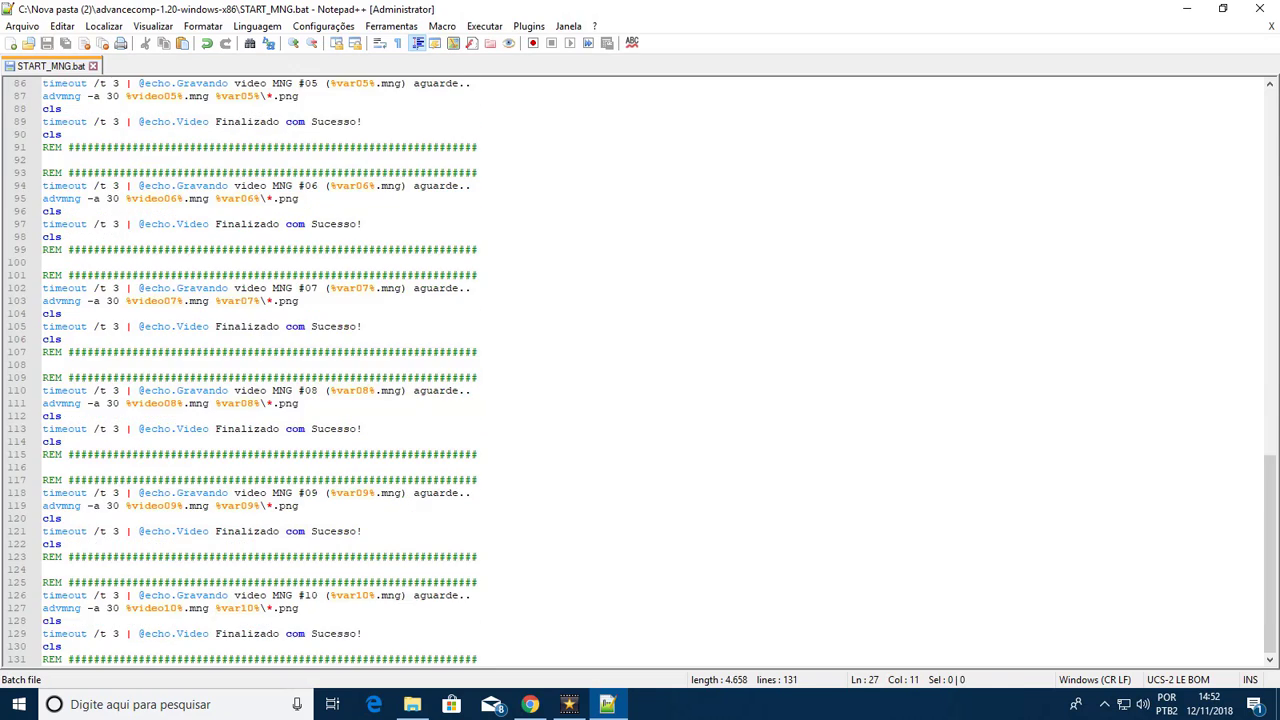
{"action": "scroll", "coordinate": [640, 370], "scroll_direction": "up", "scroll_amount": 20}
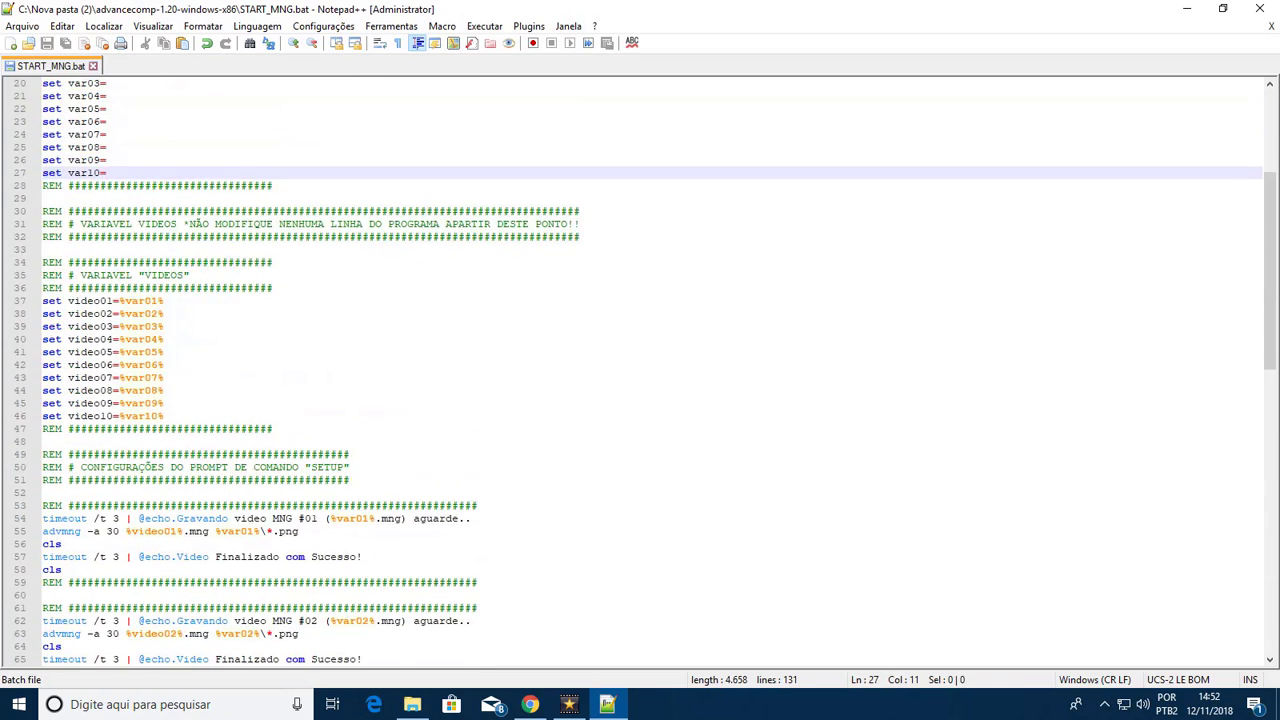
{"action": "scroll", "coordinate": [640, 370], "scroll_direction": "up", "scroll_amount": 2}
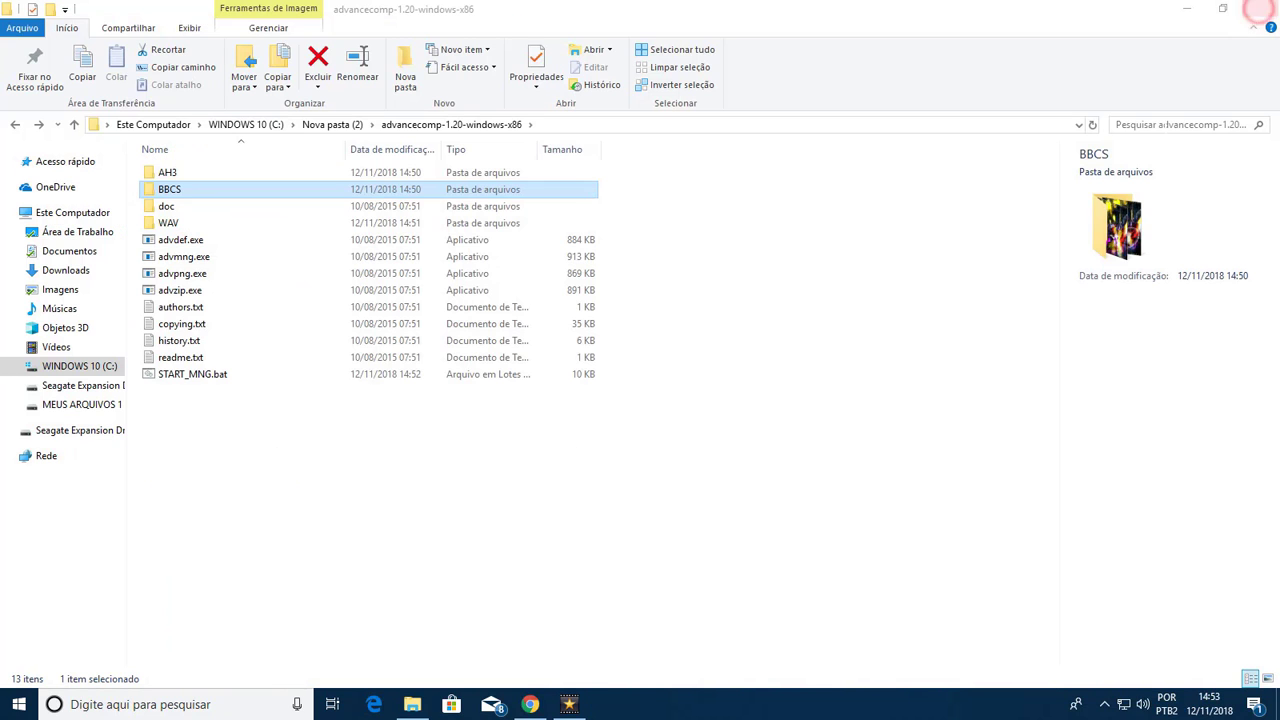
Close Notepad++ and open START_MNG.bat from the advancecomp-1.20-windows-x86 folder in Notepad
{"action": "left_click", "coordinate": [1259, 9]}
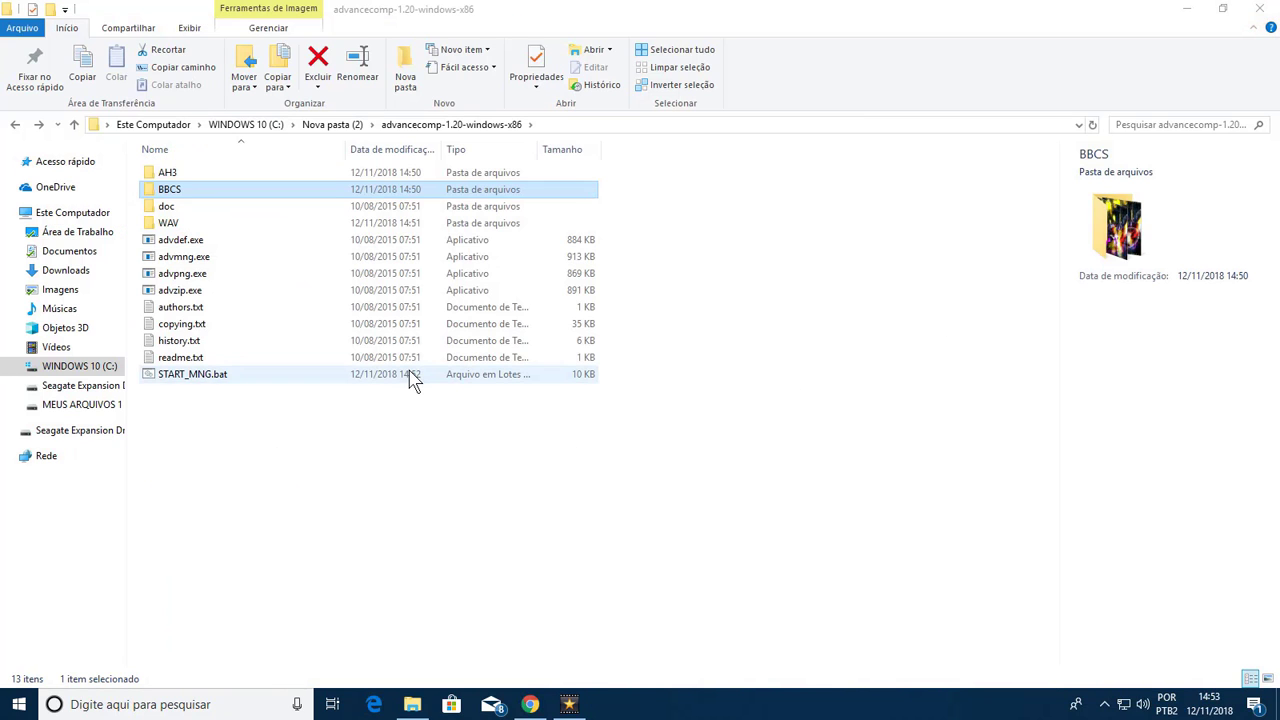
{"action": "left_click", "coordinate": [407, 374]}
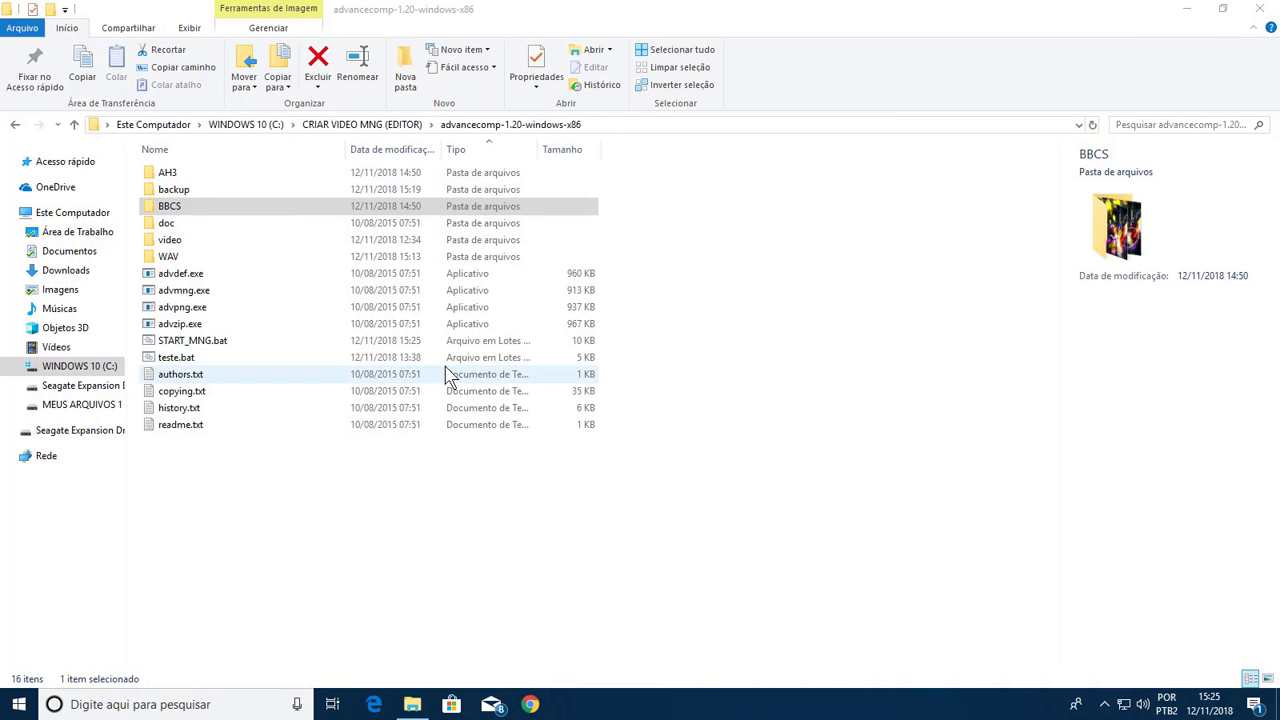
{"action": "left_click", "coordinate": [397, 345]}
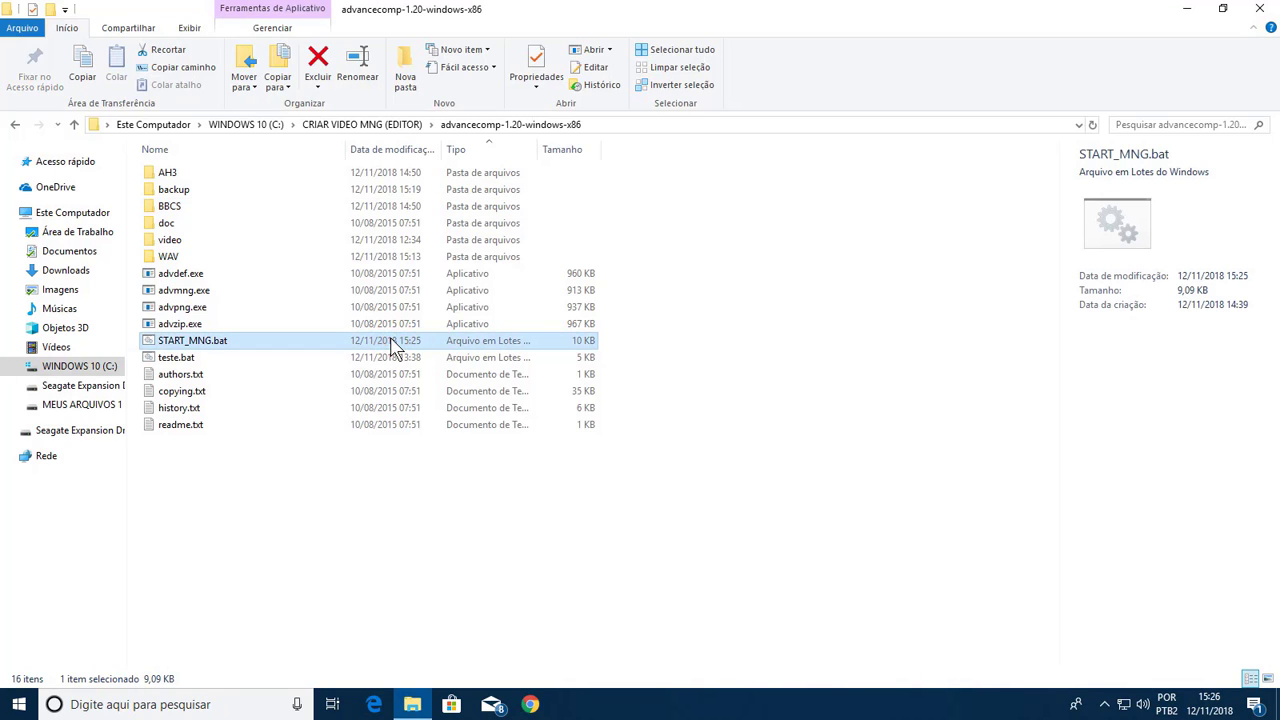
{"action": "right_click", "coordinate": [397, 345]}
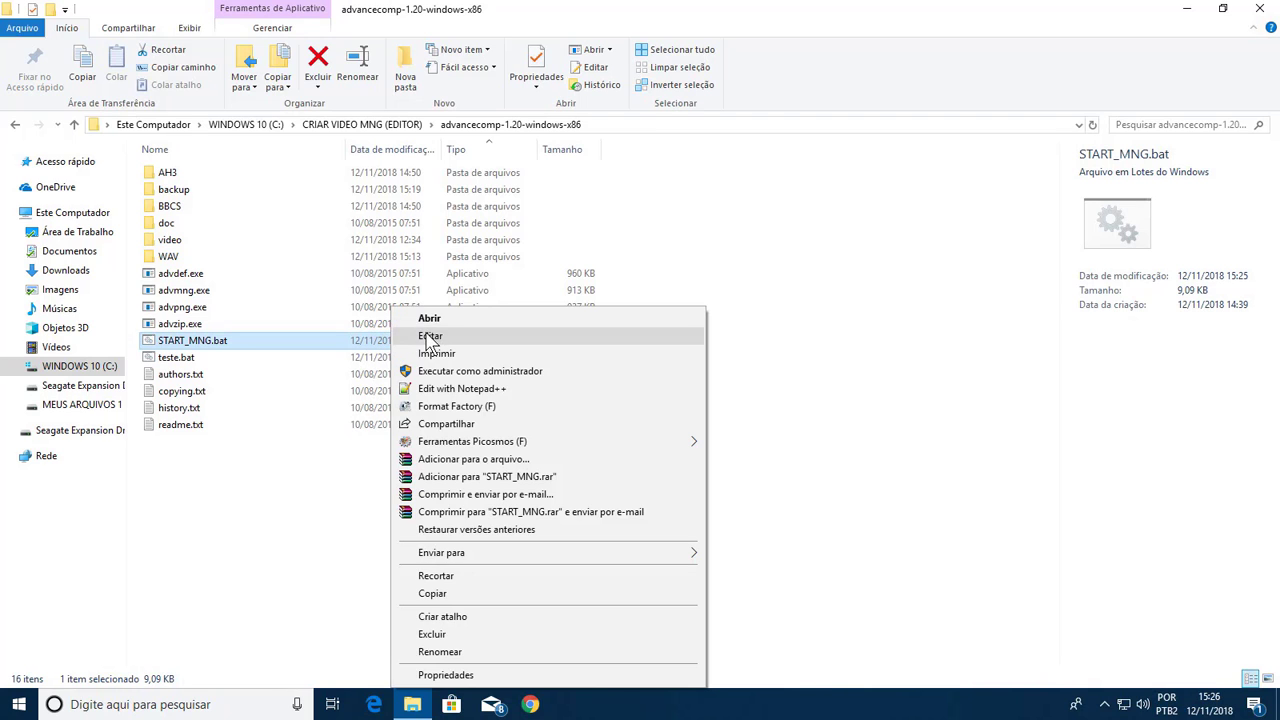
{"action": "left_click", "coordinate": [430, 337]}
Save START_MNG.bat under the same name with ANSI encoding, replacing the existing file, and close Notepad
{"action": "left_click", "coordinate": [686, 317]}
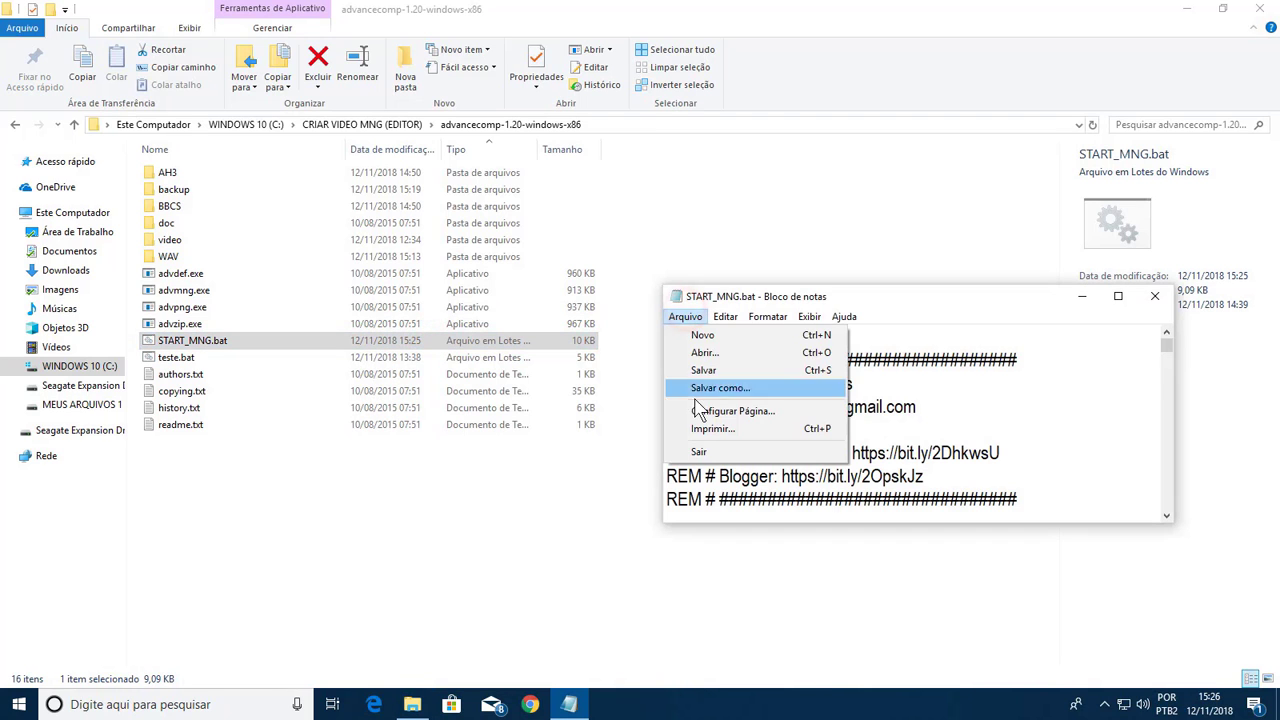
{"action": "left_click", "coordinate": [726, 384]}
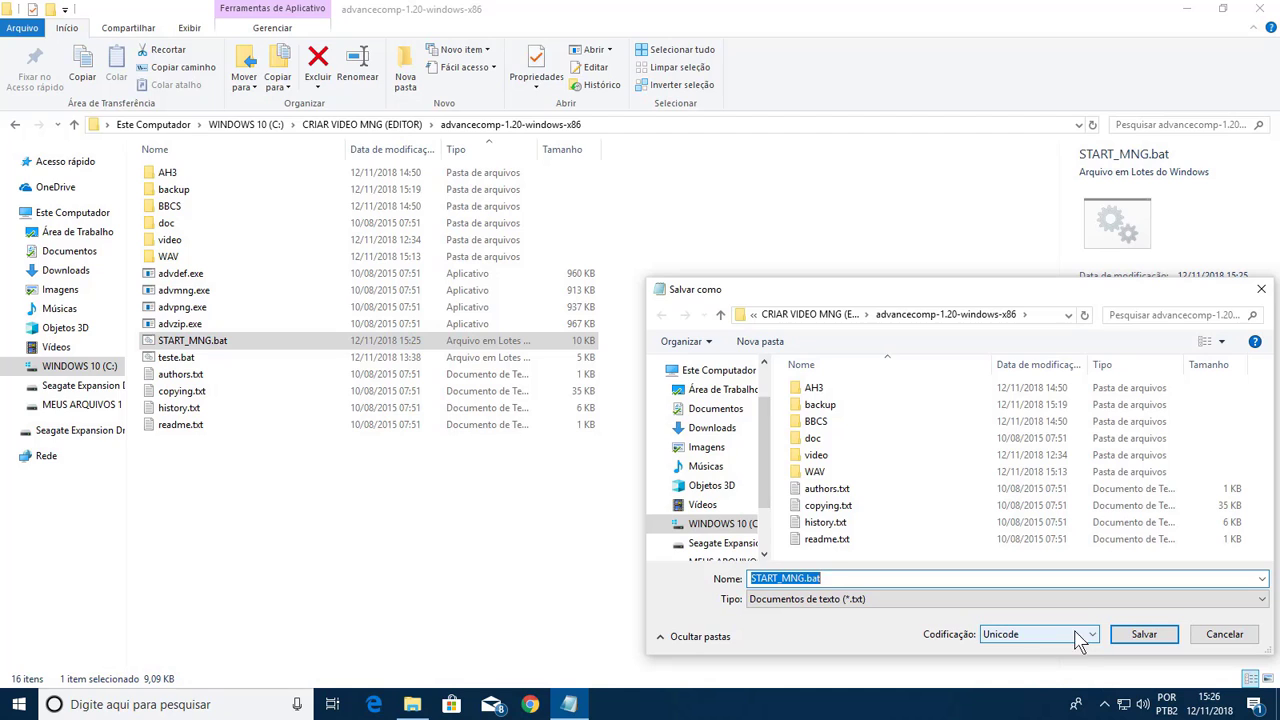
{"action": "left_click", "coordinate": [1090, 640]}
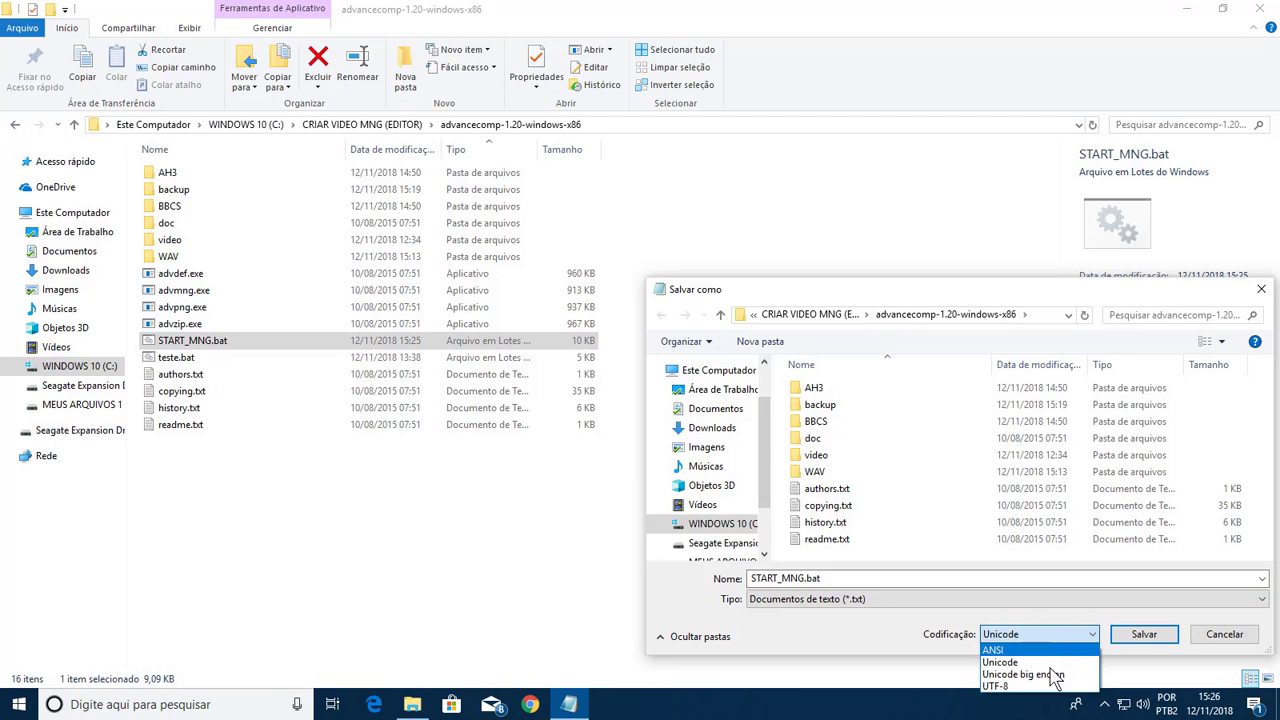
{"action": "left_click", "coordinate": [1048, 650]}
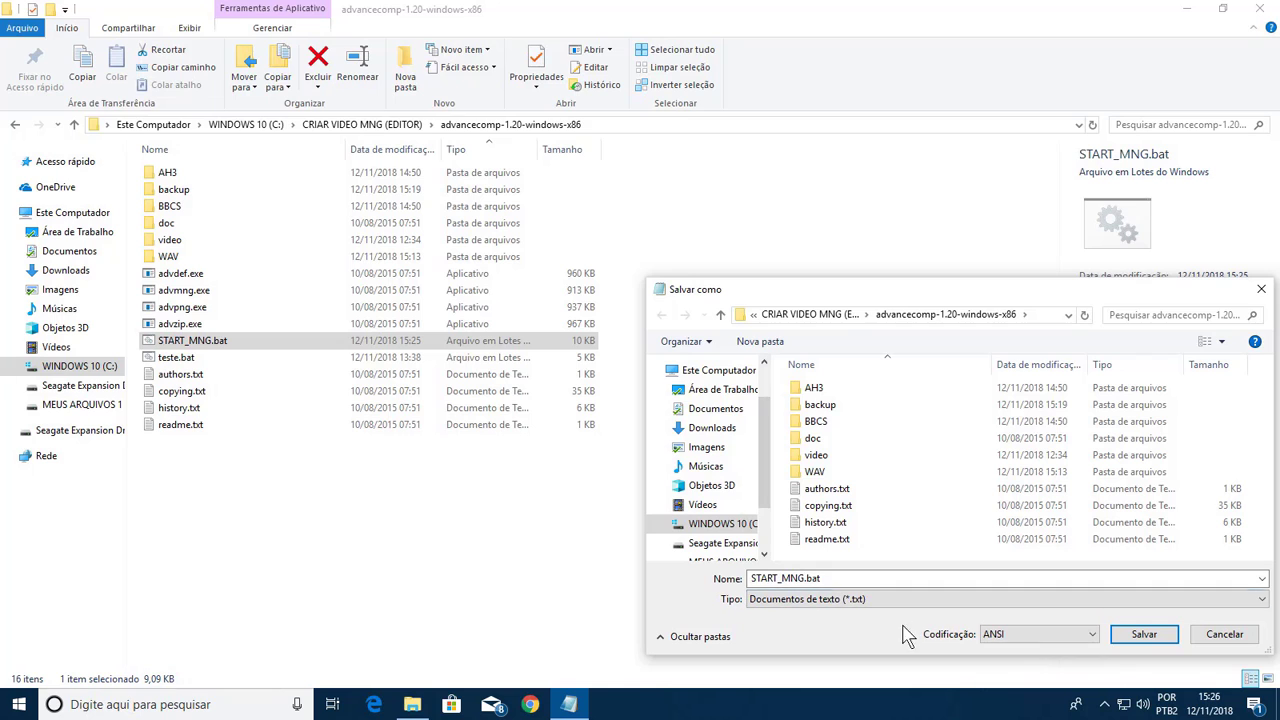
{"action": "left_click", "coordinate": [1157, 638]}
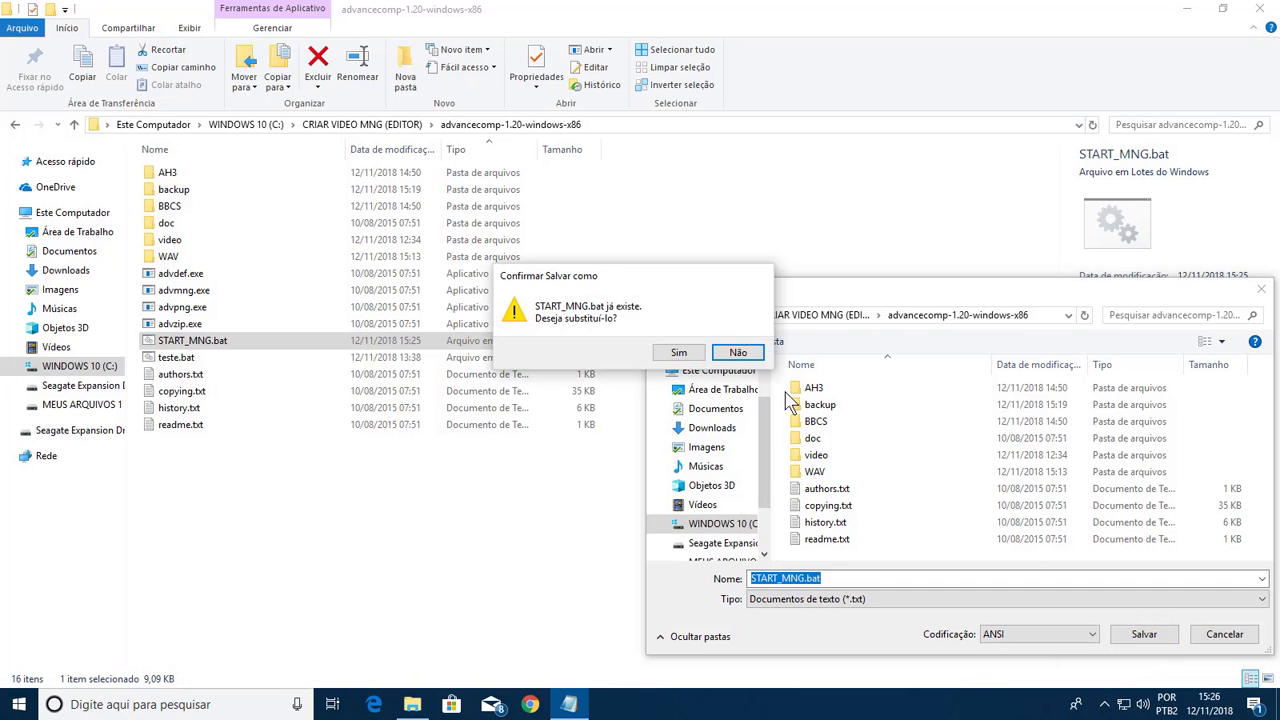
{"action": "left_click", "coordinate": [678, 354]}
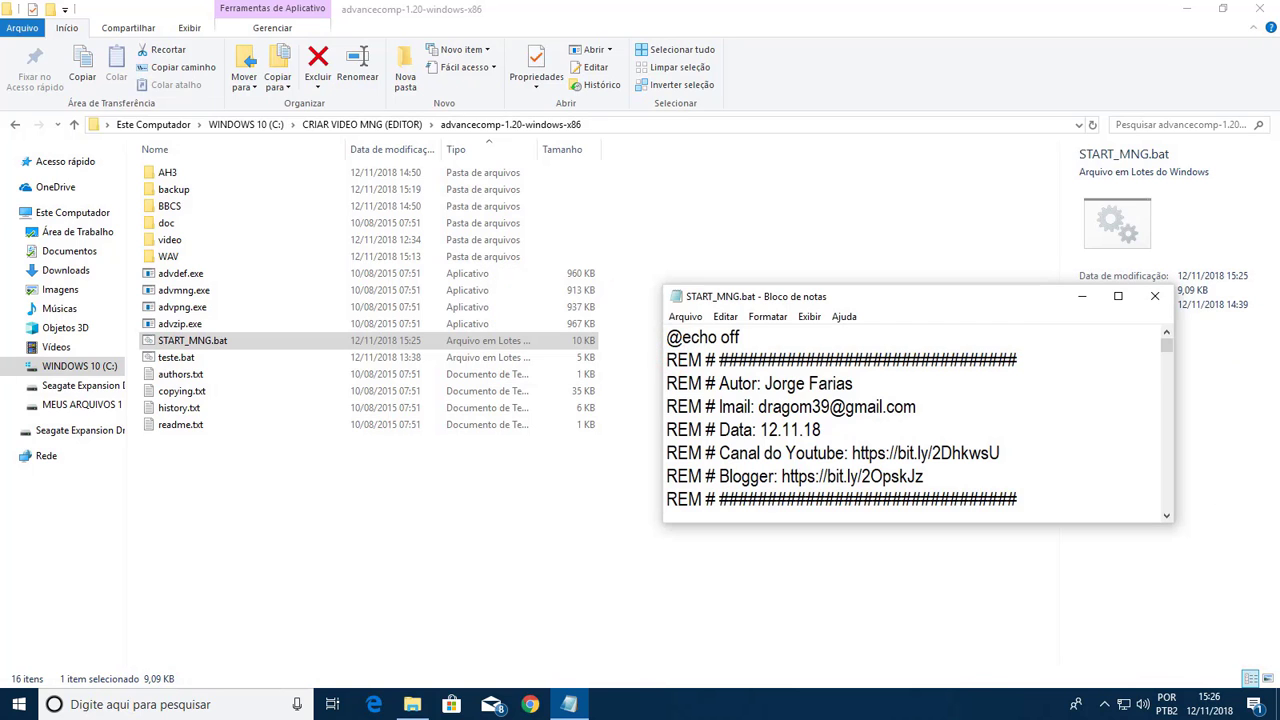
{"action": "scroll", "coordinate": [915, 420], "scroll_direction": "down", "scroll_amount": 5}
{"action": "scroll", "coordinate": [915, 420], "scroll_direction": "up", "scroll_amount": 5}
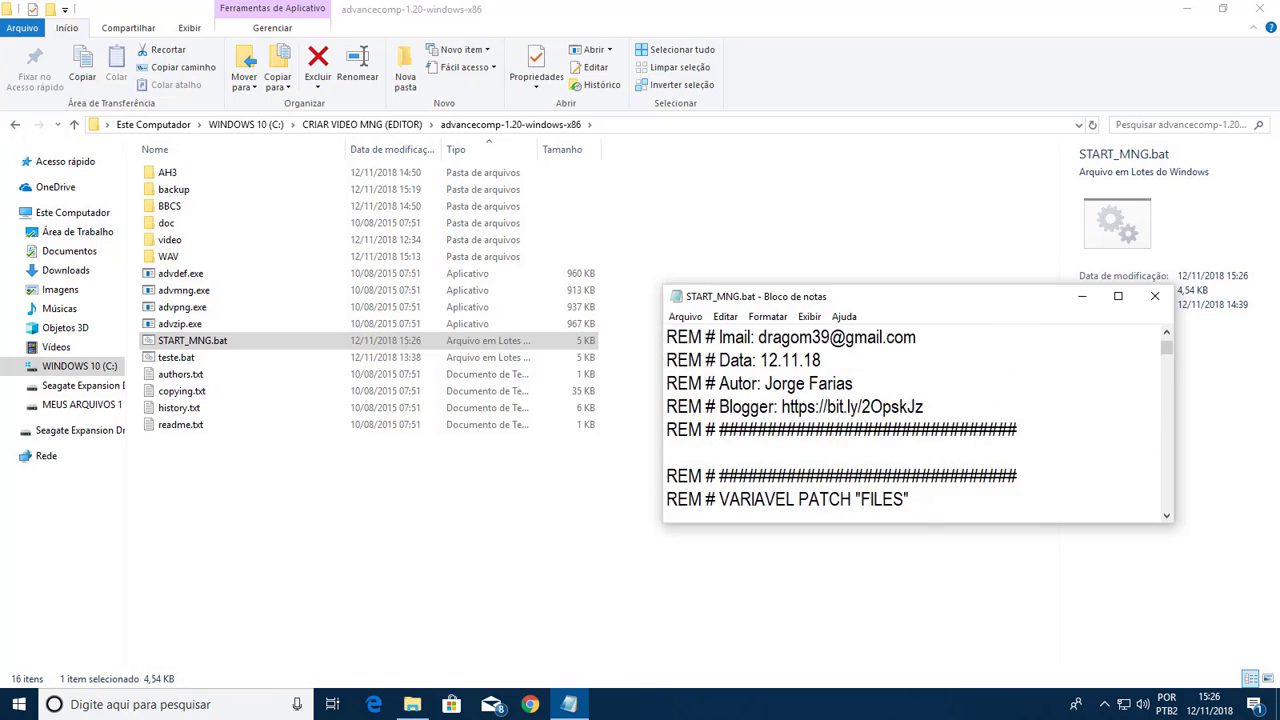
{"action": "left_click", "coordinate": [1154, 296]}
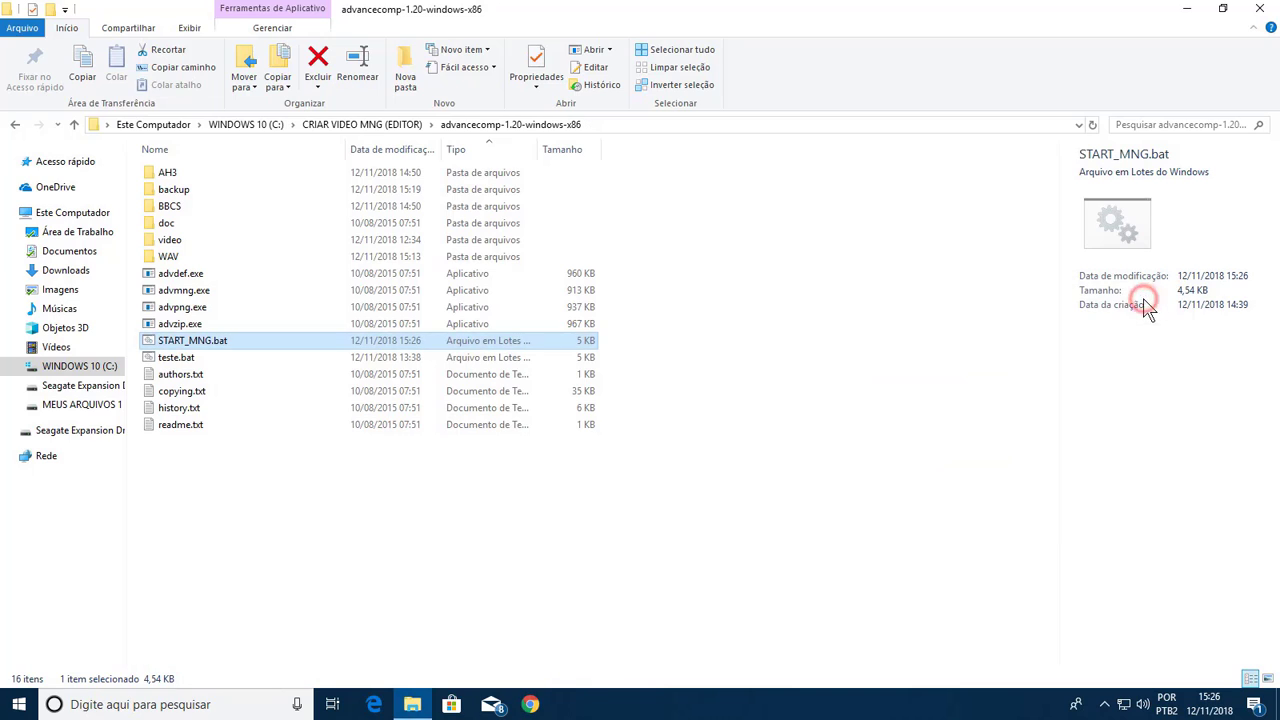
Run START_MNG.bat to generate the MNG videos and bring its console window to the front
{"action": "double_click", "coordinate": [469, 346]}
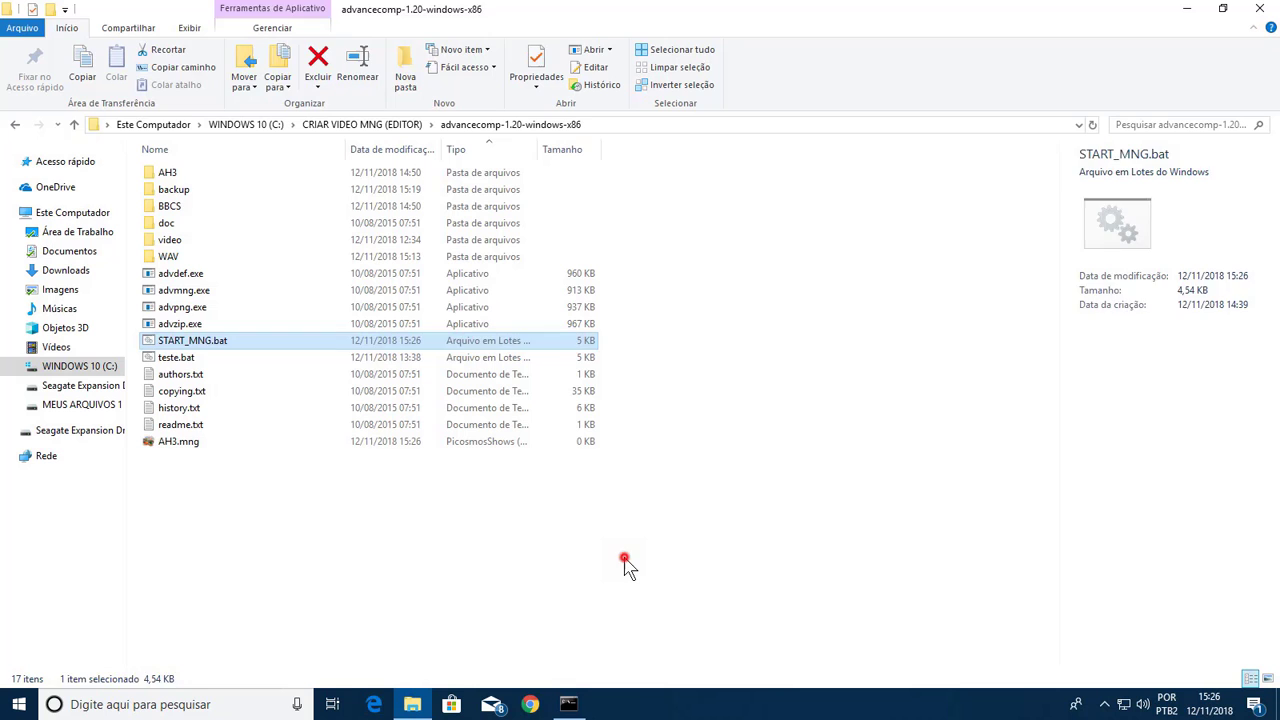
{"action": "left_click", "coordinate": [626, 563]}
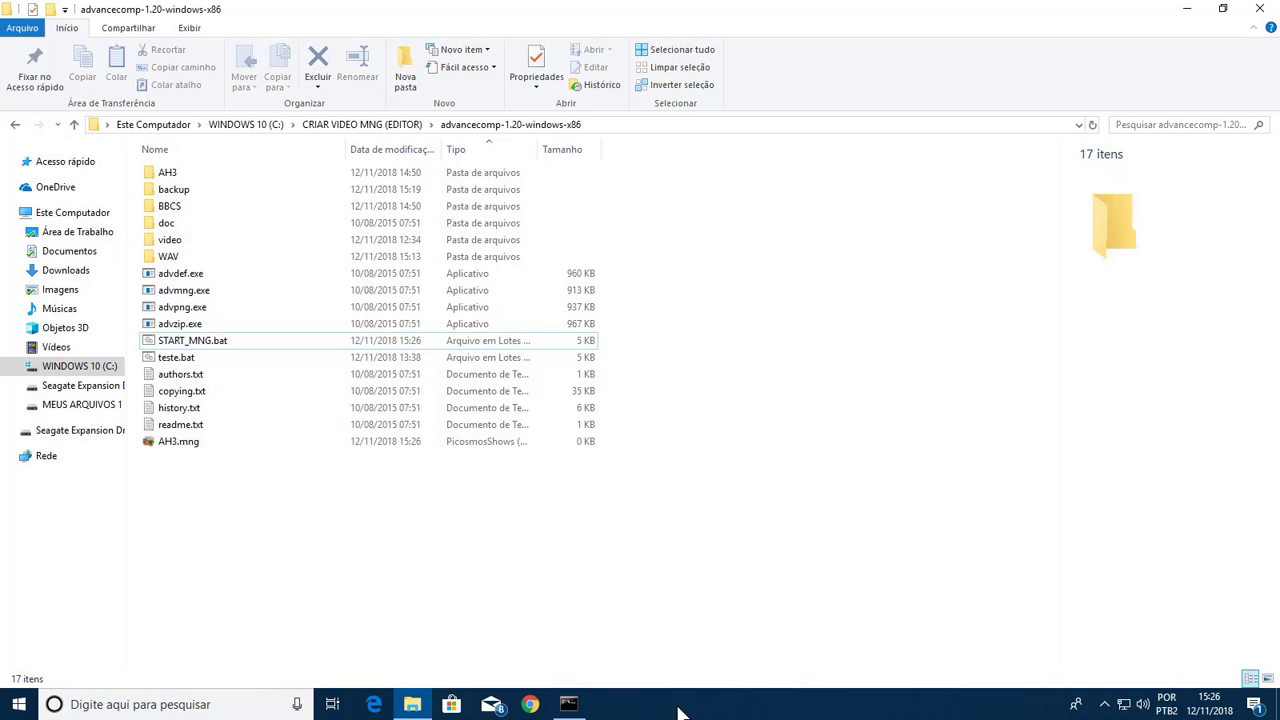
{"action": "left_click", "coordinate": [568, 704]}
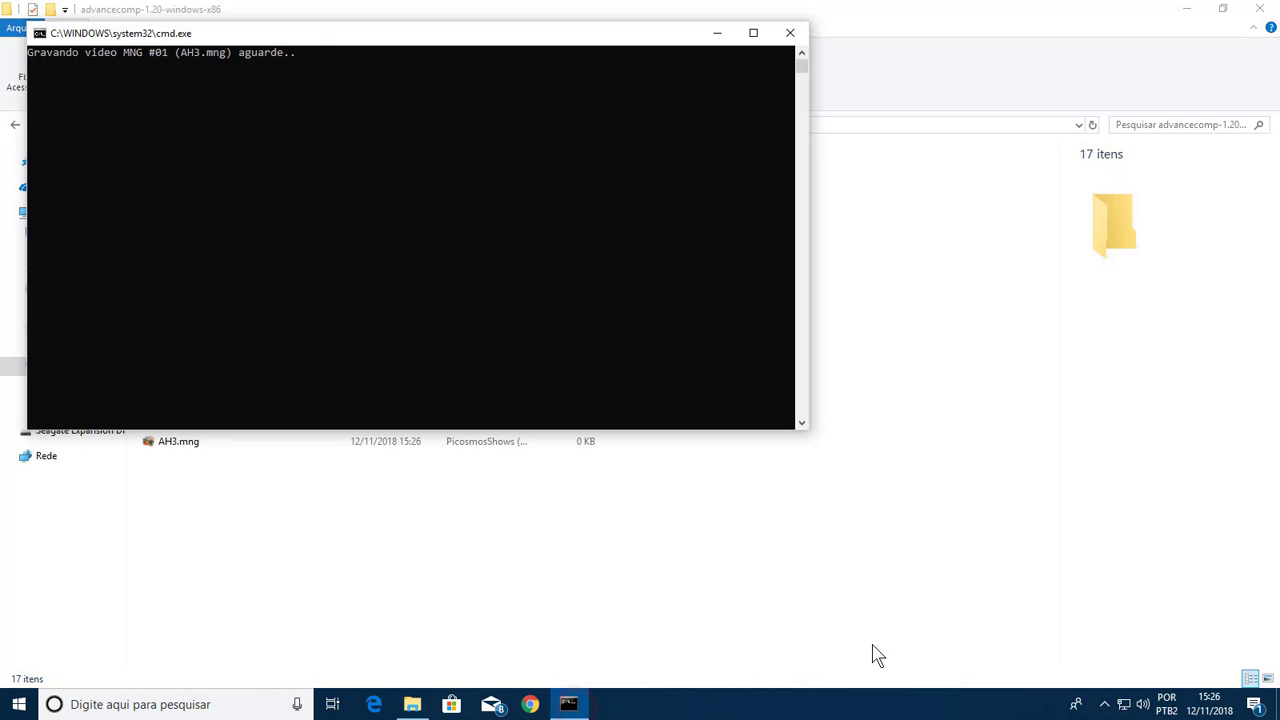
Shrink the folder window and place it beside the console to watch the MNG files being generated
{"action": "left_click", "coordinate": [1222, 9]}
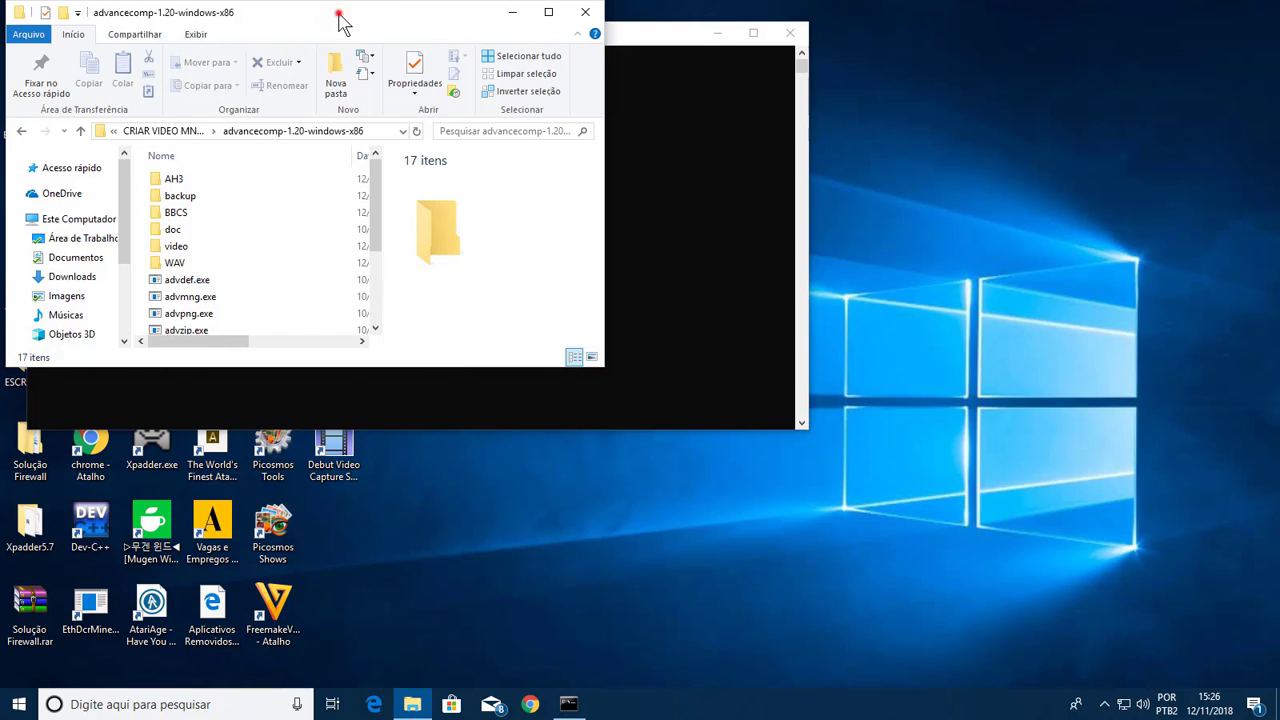
{"action": "left_click_drag", "start_coordinate": [343, 17], "coordinate": [928, 198]}
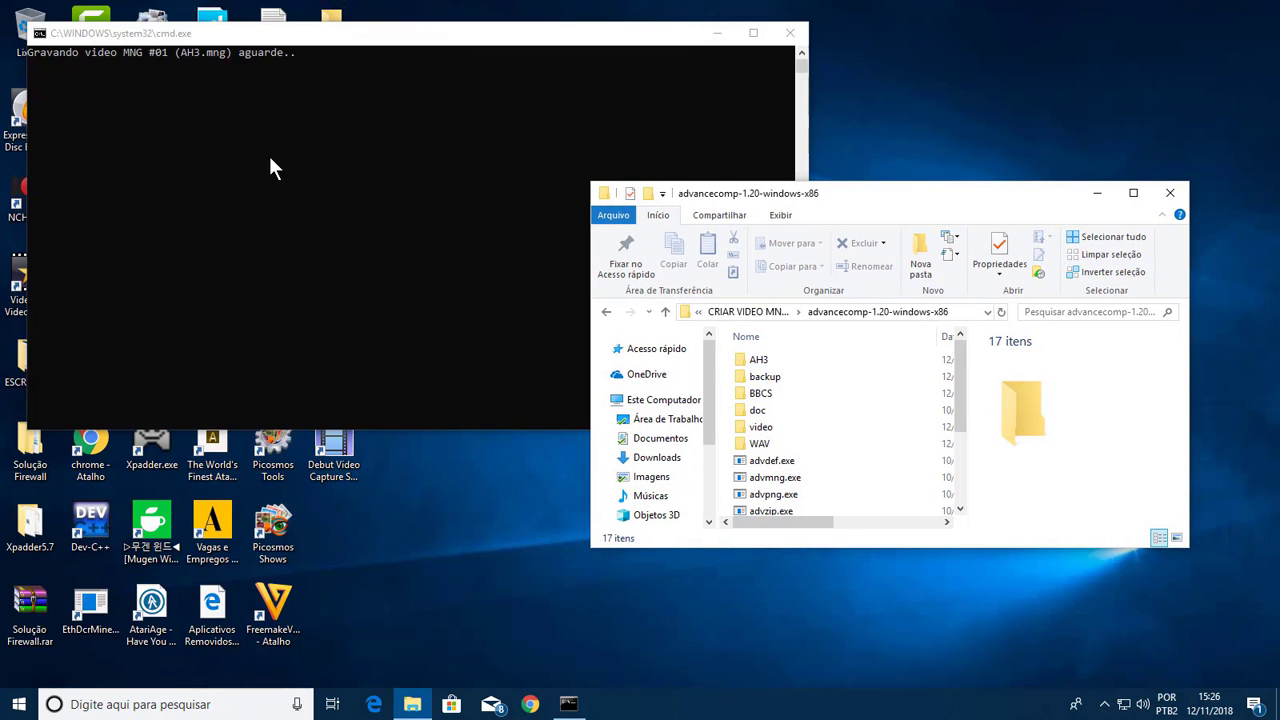
{"action": "scroll", "coordinate": [930, 455], "scroll_direction": "down", "scroll_amount": 2}
{"action": "scroll", "coordinate": [926, 456], "scroll_direction": "up", "scroll_amount": 1}
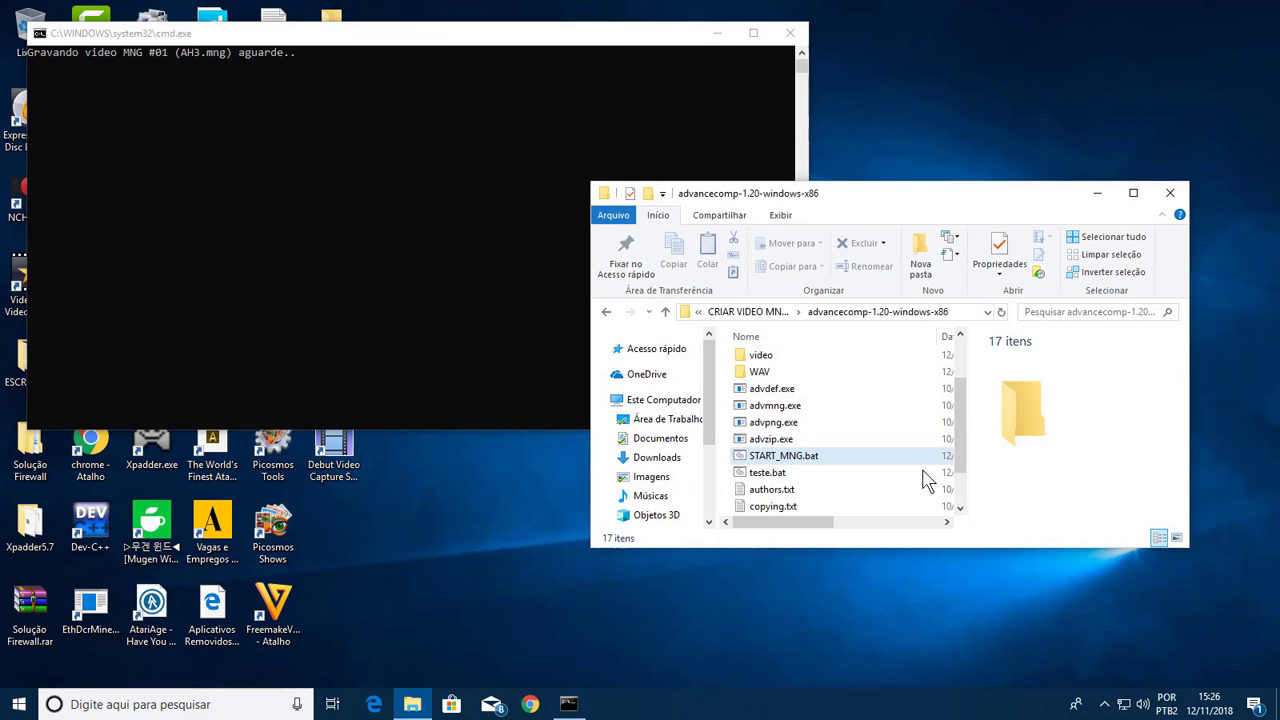
{"action": "scroll", "coordinate": [928, 480], "scroll_direction": "down", "scroll_amount": 2}
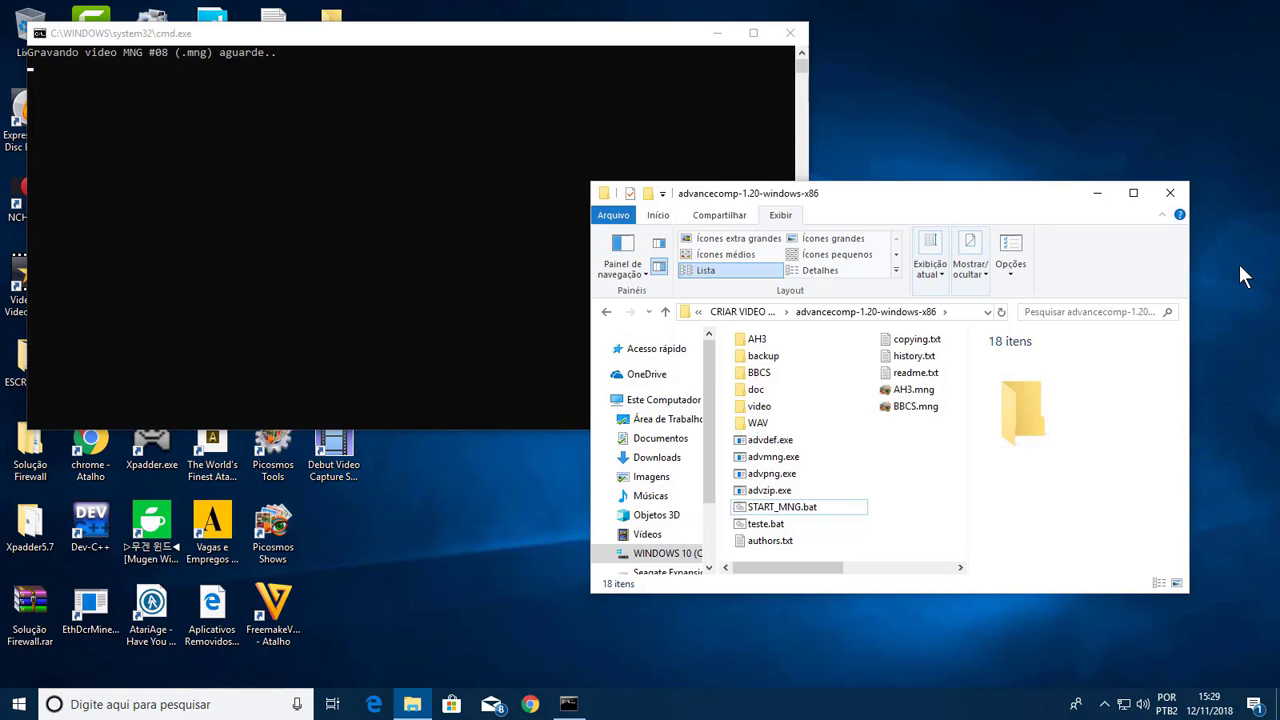
Maximize the folder window and place AH3.wav and BBCS.wav from the WAV folder into the main advancecomp folder
{"action": "left_click", "coordinate": [1134, 194]}
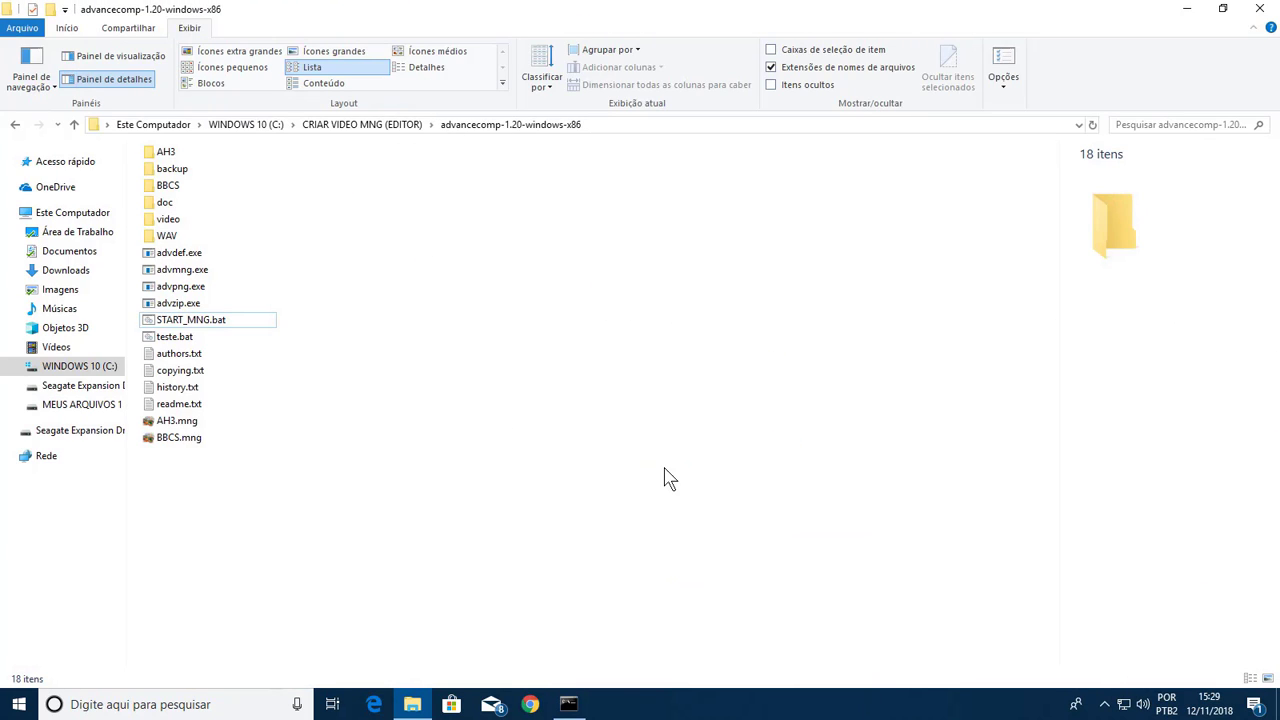
{"action": "key", "text": "Up"}
{"action": "key", "text": "Up"}
{"action": "key", "text": "Up"}
{"action": "key", "text": "Up"}
{"action": "key", "text": "Up"}
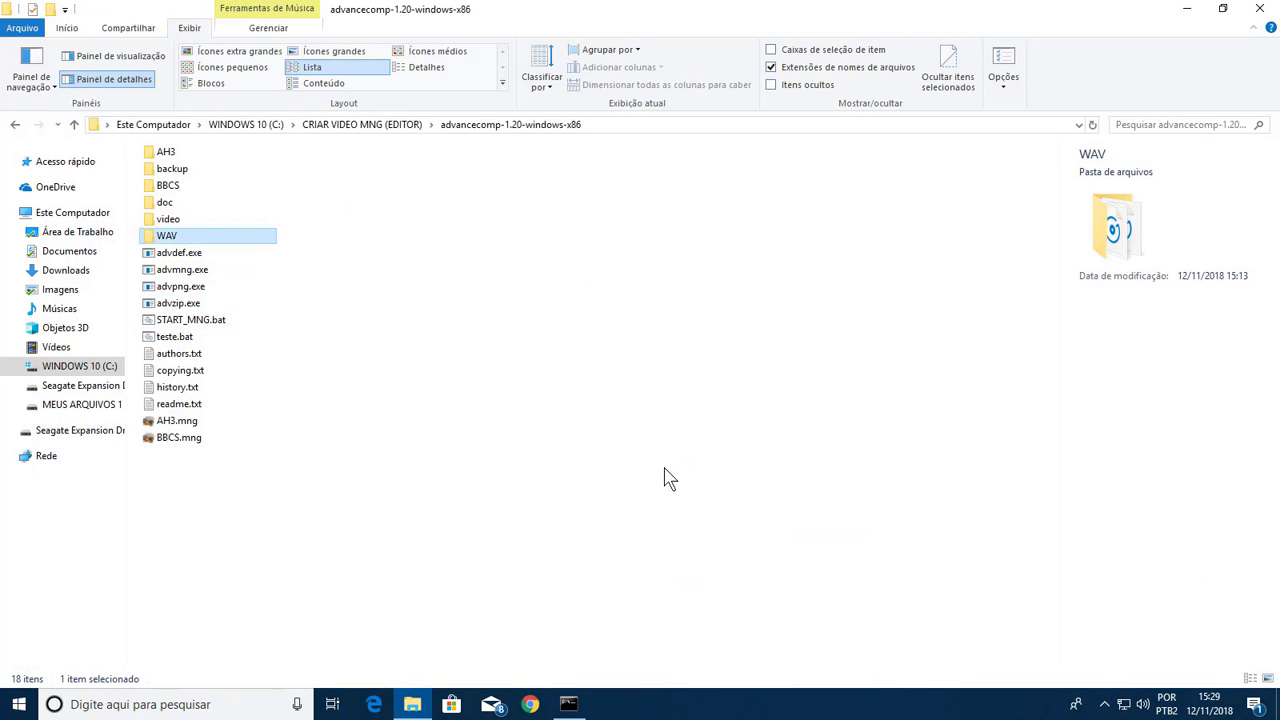
{"action": "key", "text": "Return"}
{"action": "key", "text": "Down"}
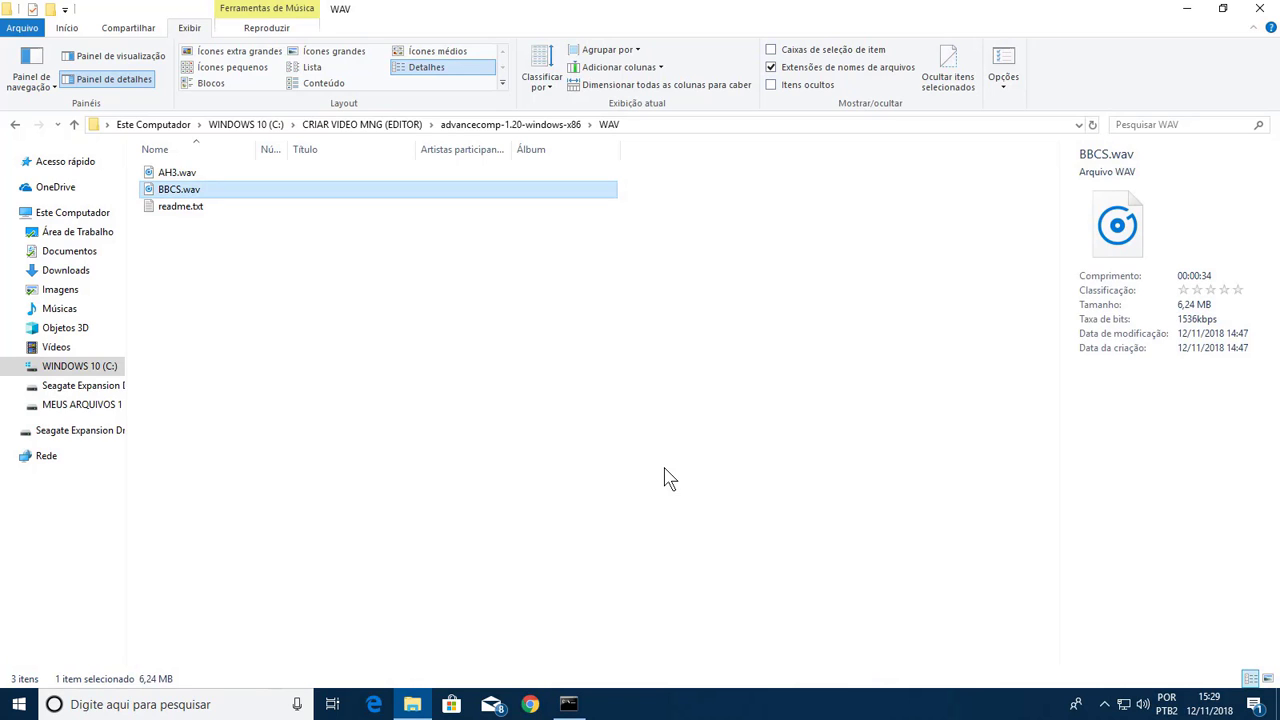
{"action": "key", "text": "shift+Up"}
{"action": "key", "text": "BackSpace"}
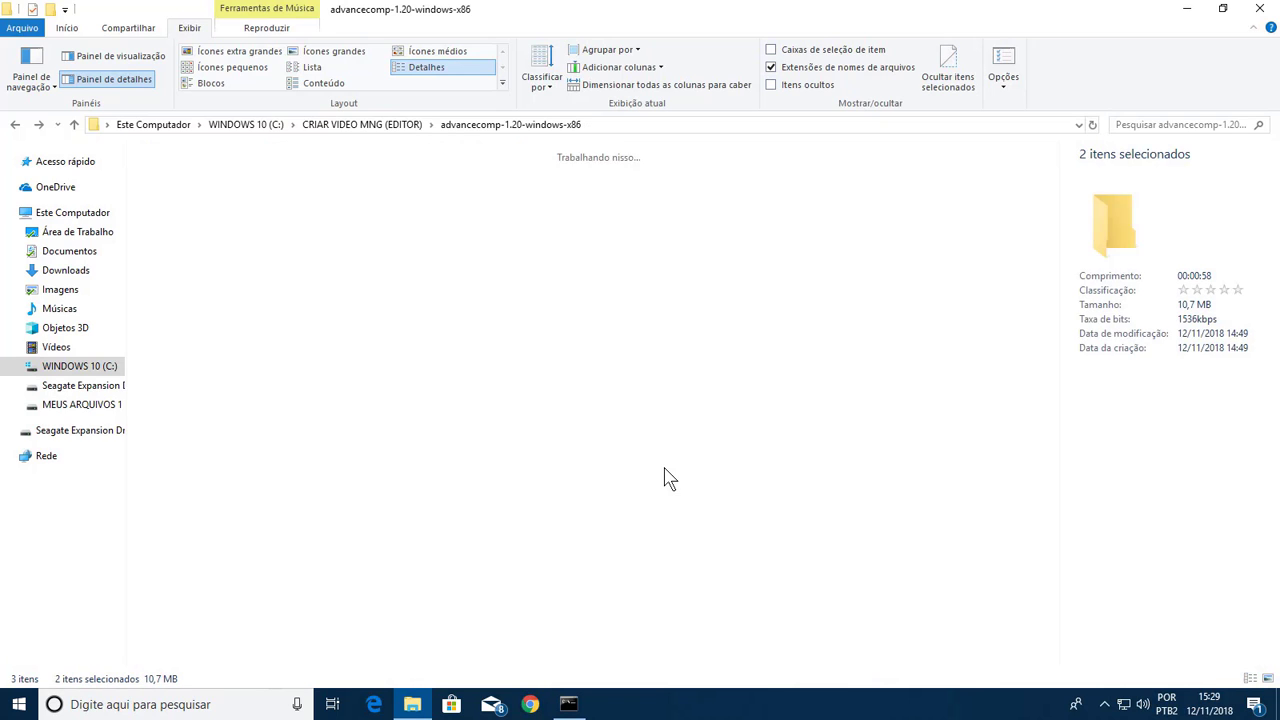
{"action": "key", "text": "ctrl+v"}
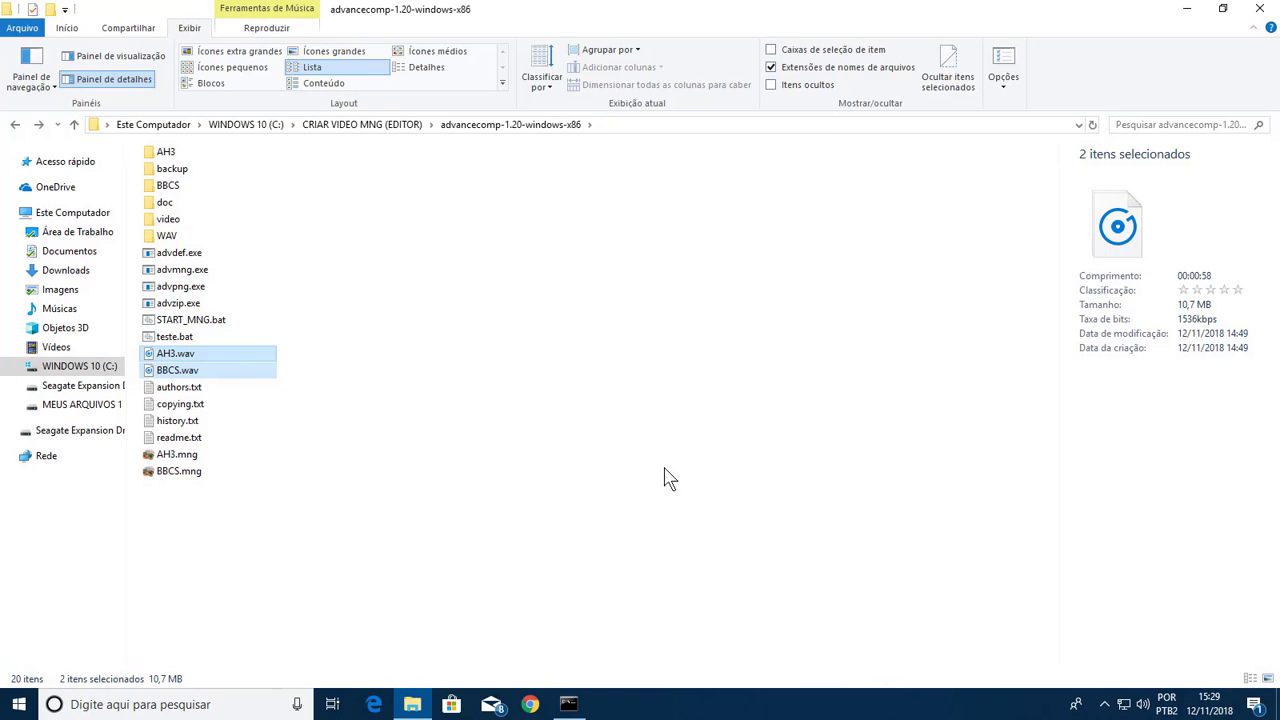
Cut AH3.wav, BBCS.wav, AH3.mng and BBCS.mng, and delete the AH3 and BBCS frame folders
{"action": "left_click", "coordinate": [214, 470], "text": "ctrl"}
{"action": "left_click", "coordinate": [225, 454], "text": "ctrl"}
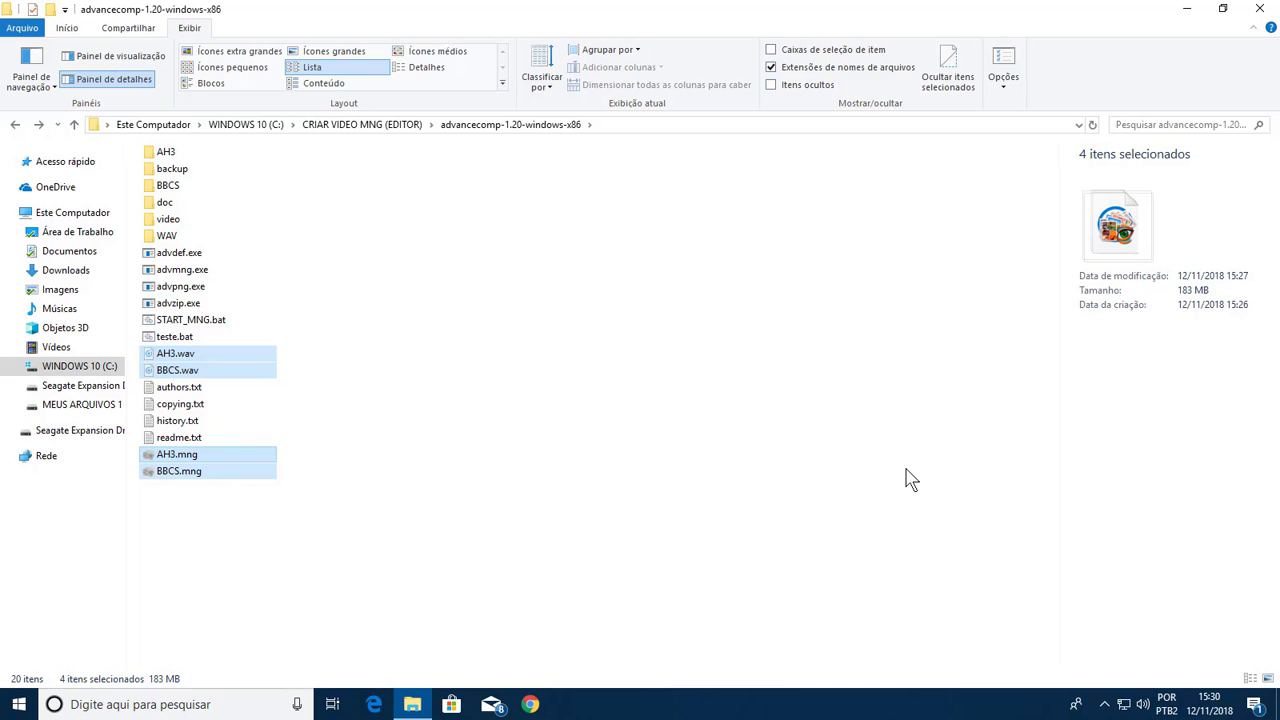
{"action": "left_click", "coordinate": [190, 151]}
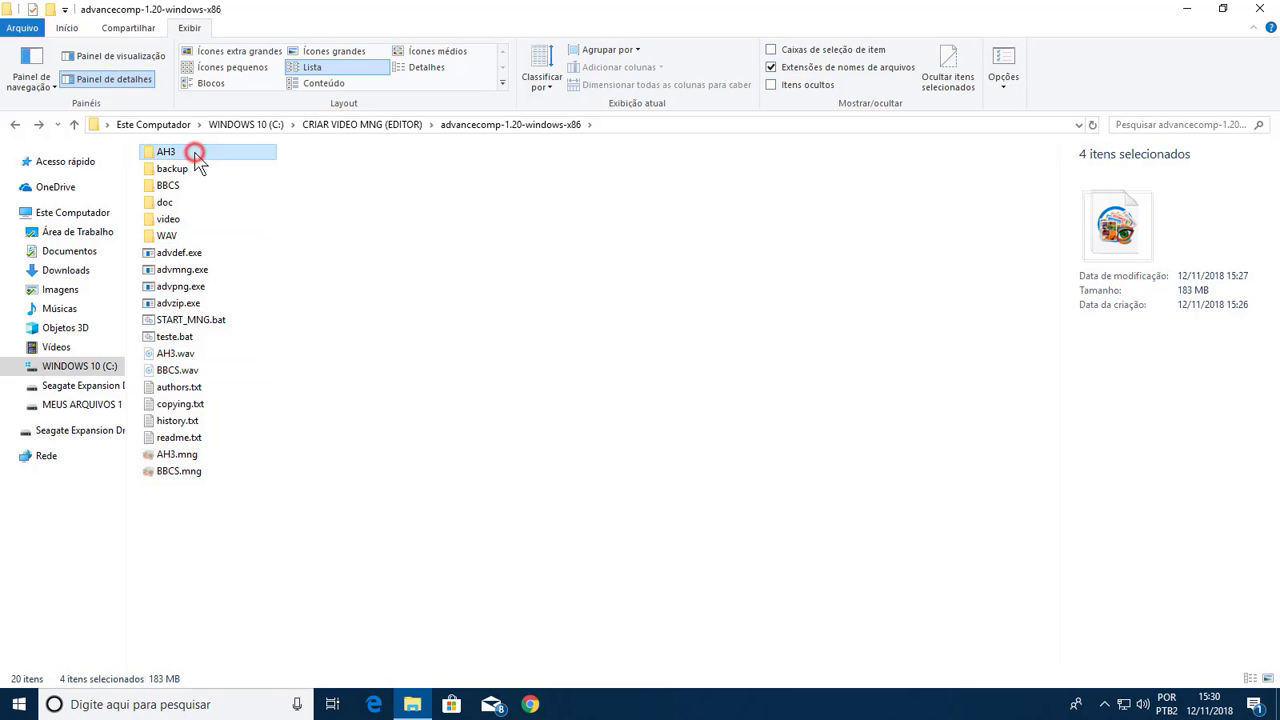
{"action": "left_click", "coordinate": [228, 190], "text": "ctrl"}
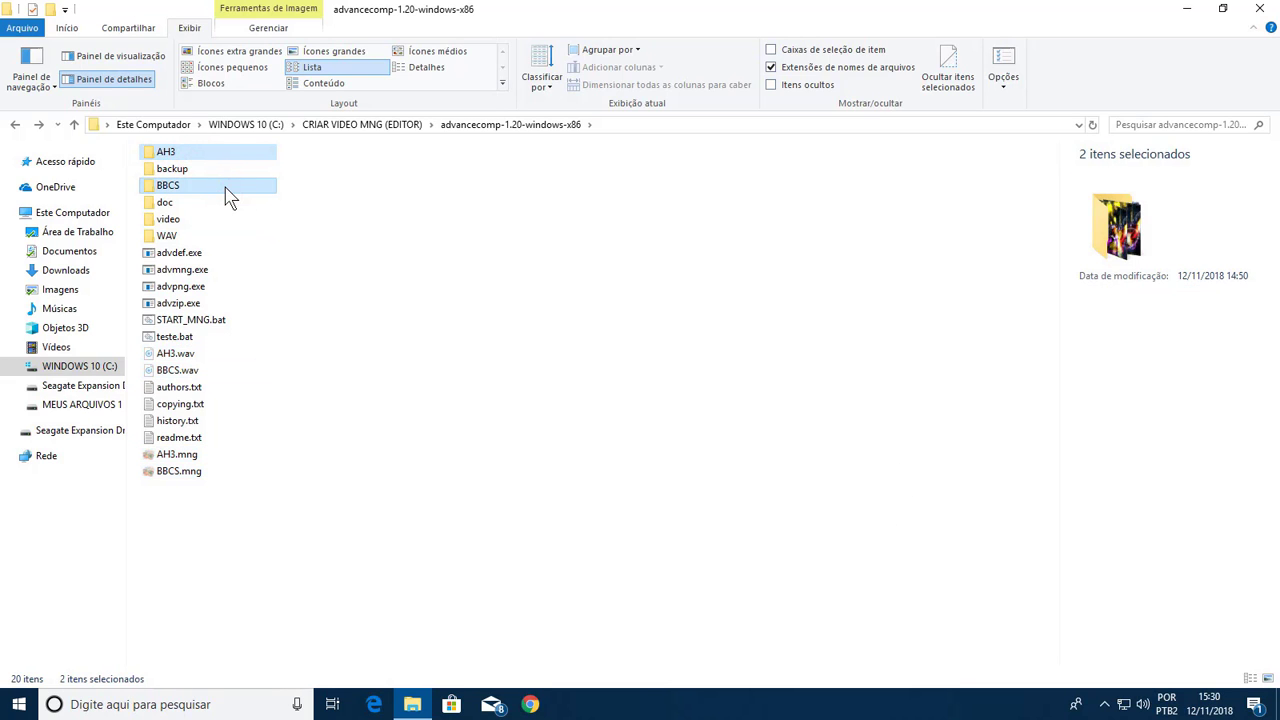
{"action": "key", "text": "Delete"}
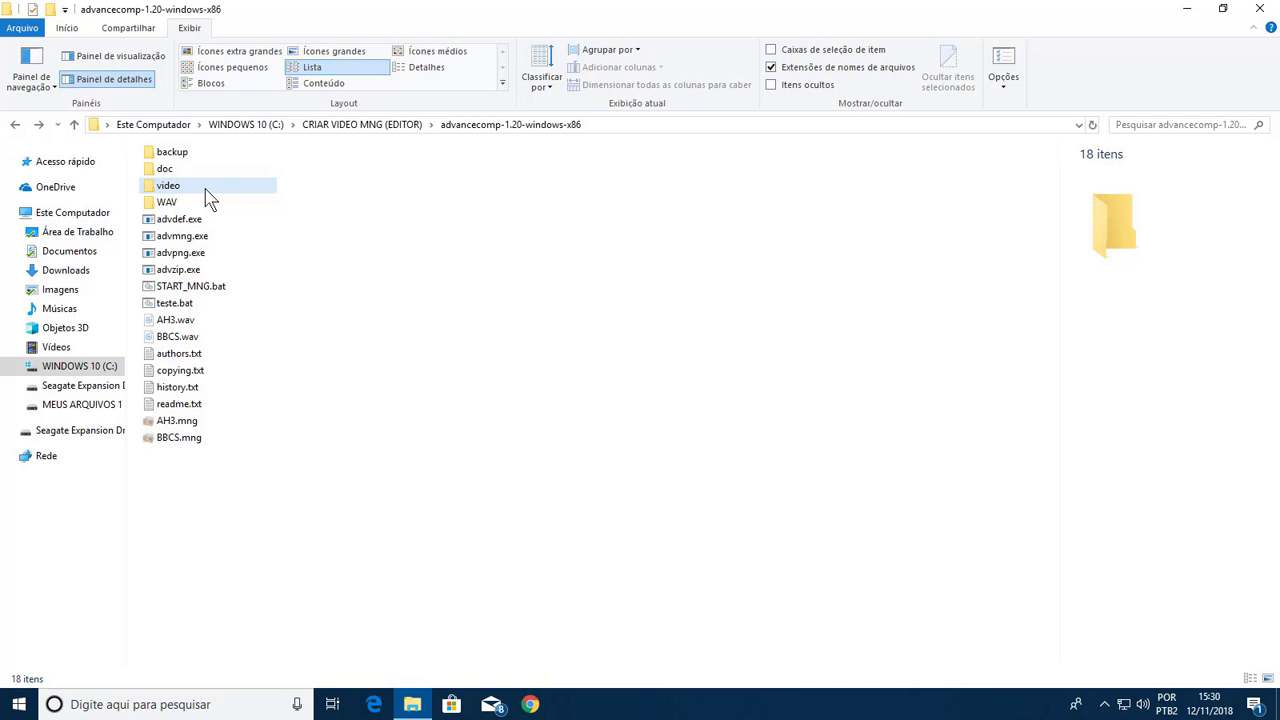
Paste the cut MNG and WAV files into SNAP\TAITO_TYPE_X inside the Multijogos.Arcade.by.Scorpios folder on drive C
{"action": "left_click", "coordinate": [55, 367]}
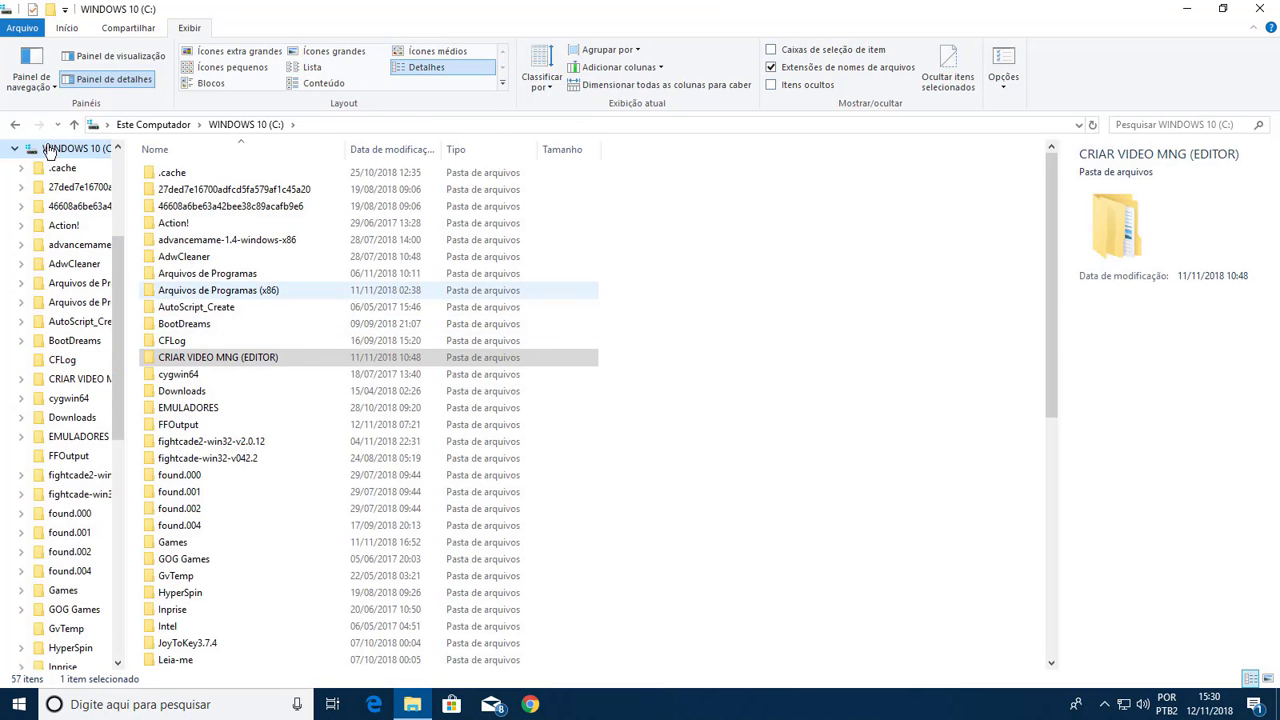
{"action": "left_click", "coordinate": [14, 148]}
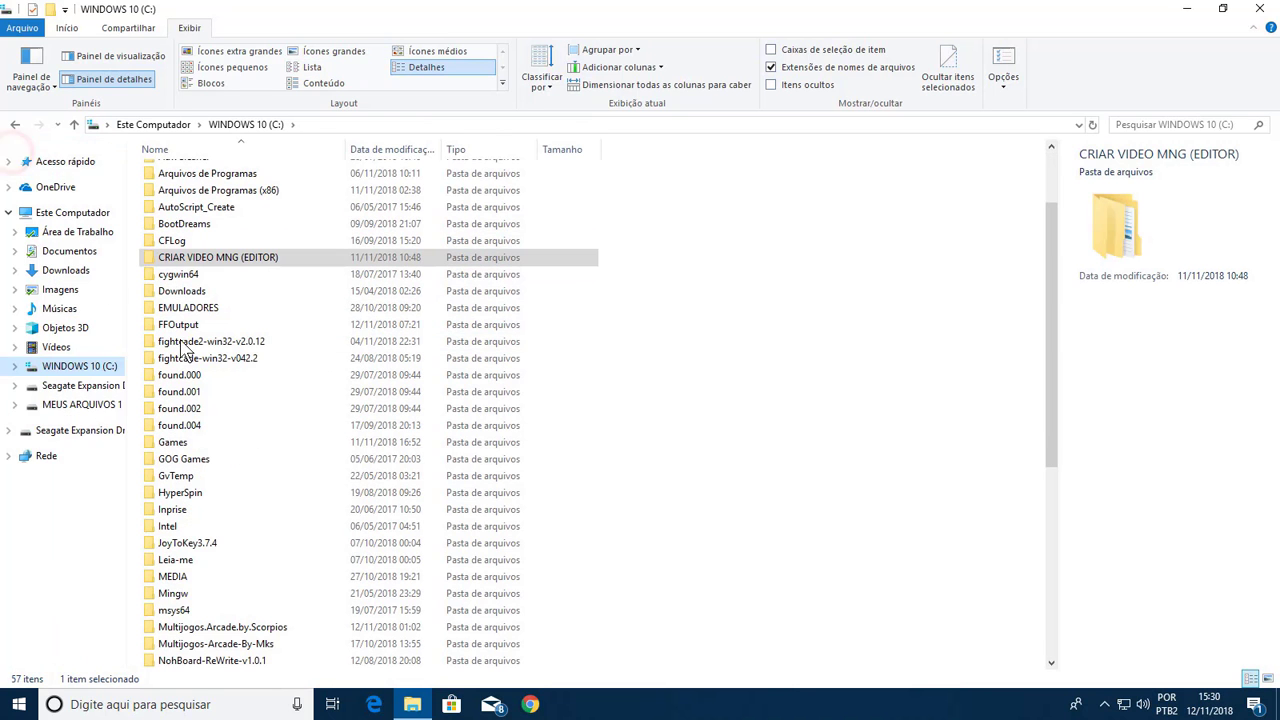
{"action": "scroll", "coordinate": [340, 432], "scroll_direction": "down", "scroll_amount": 1}
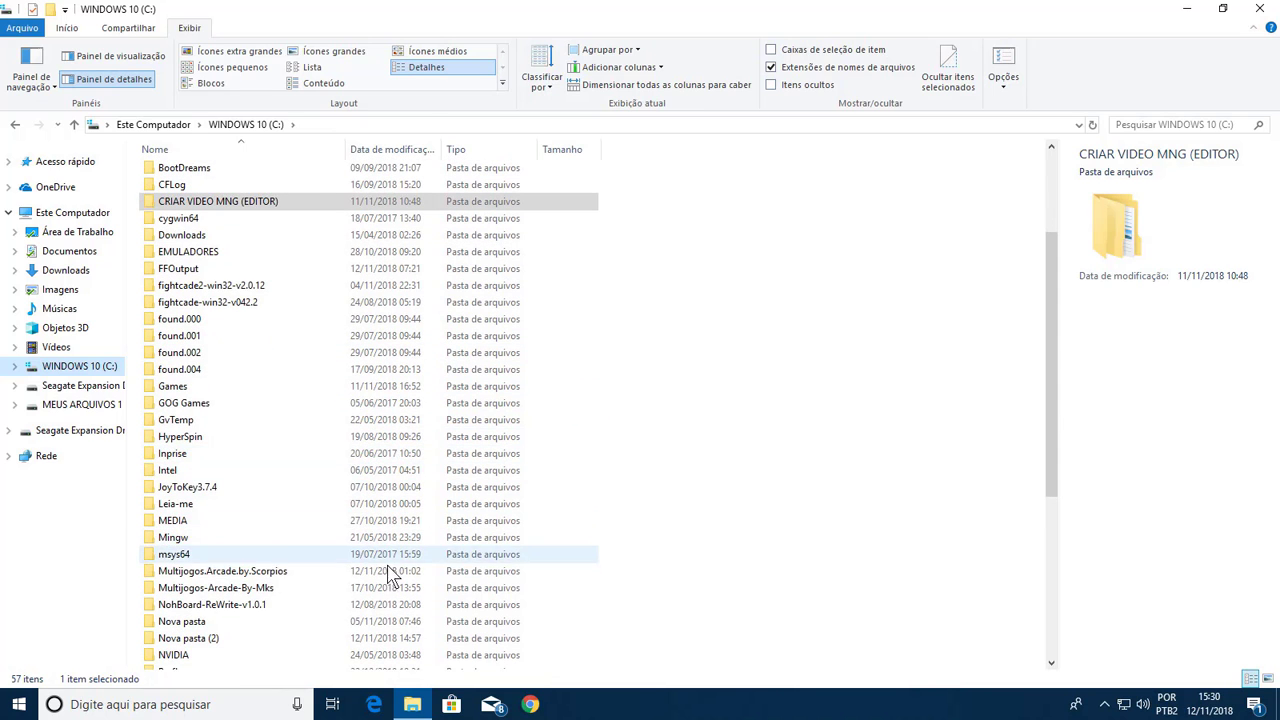
{"action": "left_click", "coordinate": [377, 575]}
{"action": "double_click", "coordinate": [377, 577]}
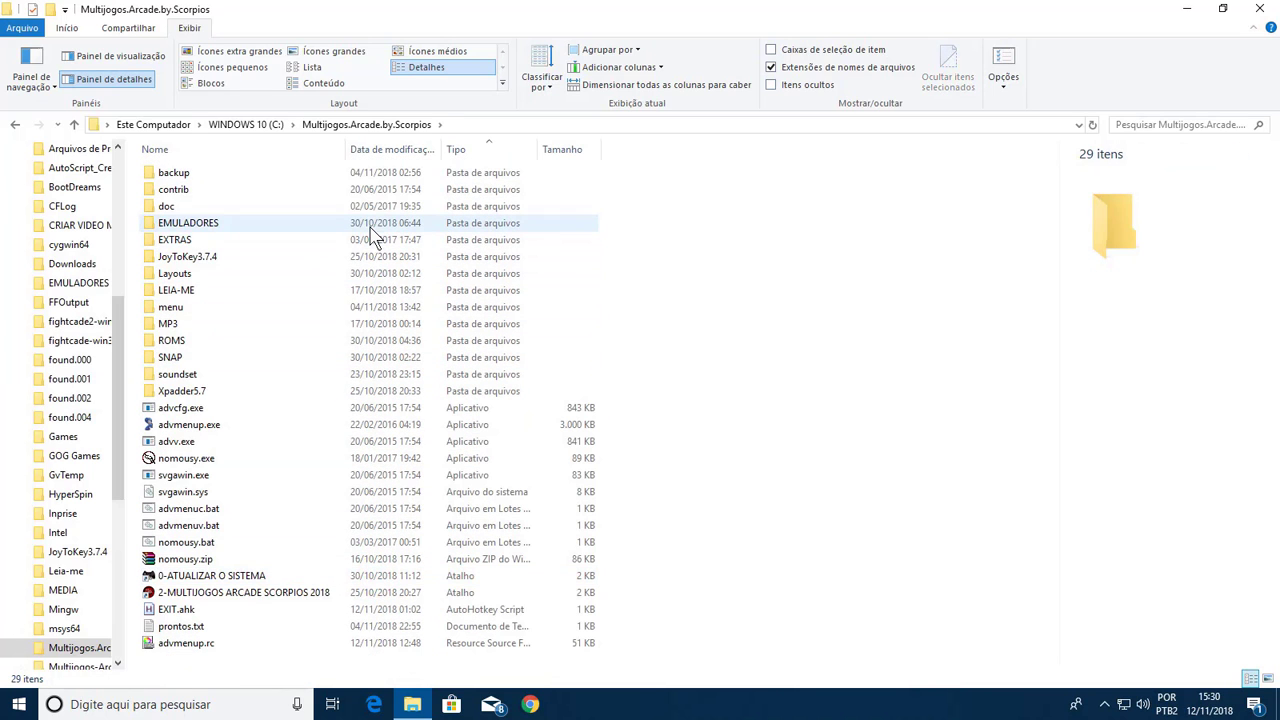
{"action": "double_click", "coordinate": [338, 358]}
{"action": "scroll", "coordinate": [337, 363], "scroll_direction": "down", "scroll_amount": 4}
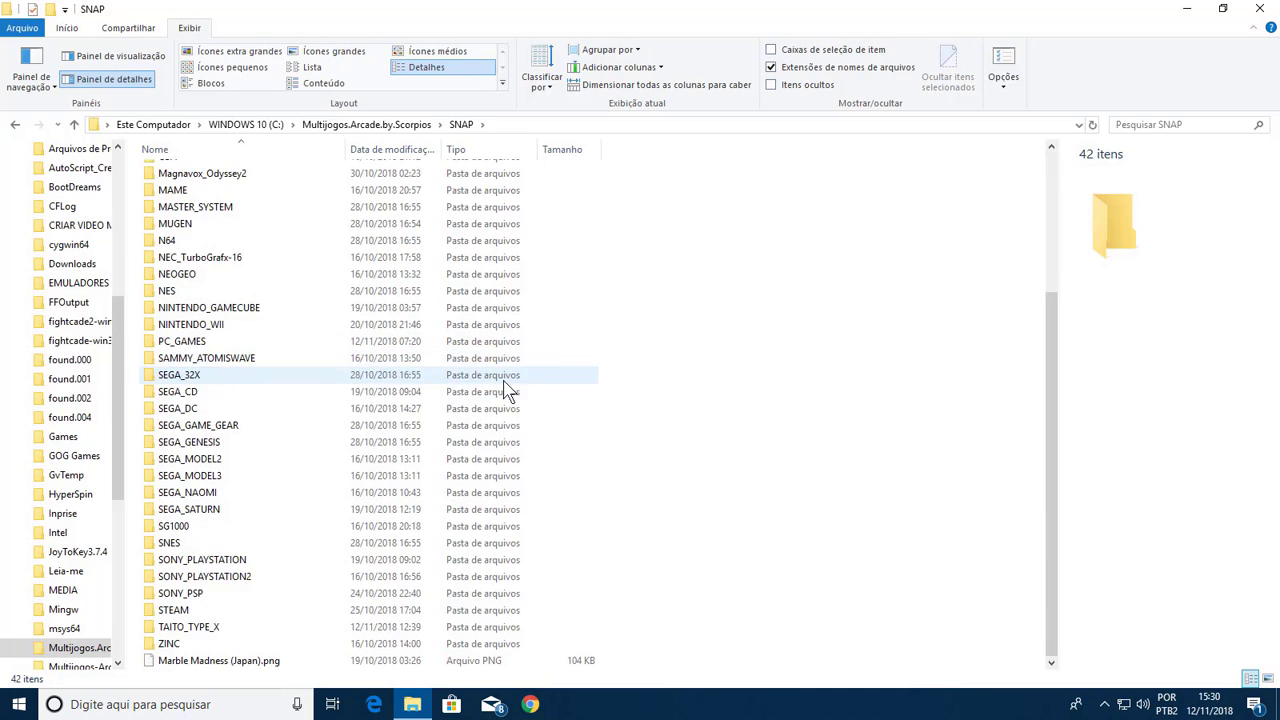
{"action": "double_click", "coordinate": [357, 626]}
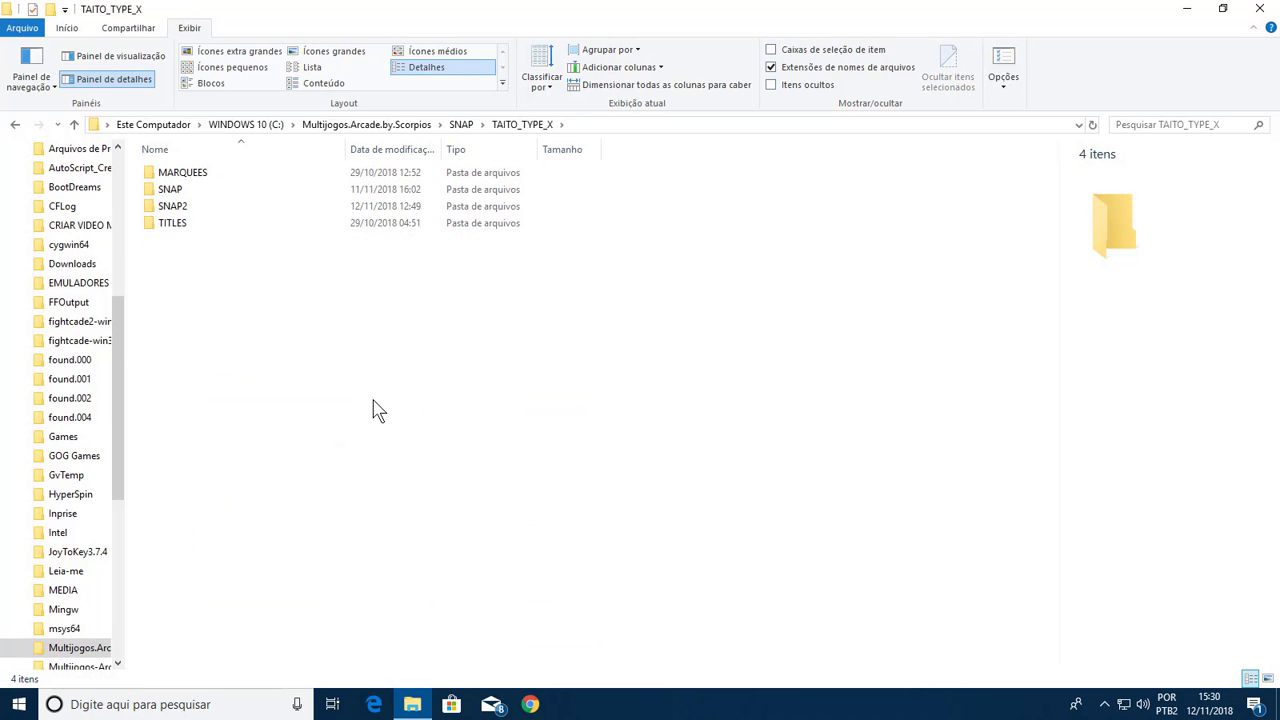
{"action": "right_click", "coordinate": [373, 404]}
{"action": "left_click", "coordinate": [410, 510]}
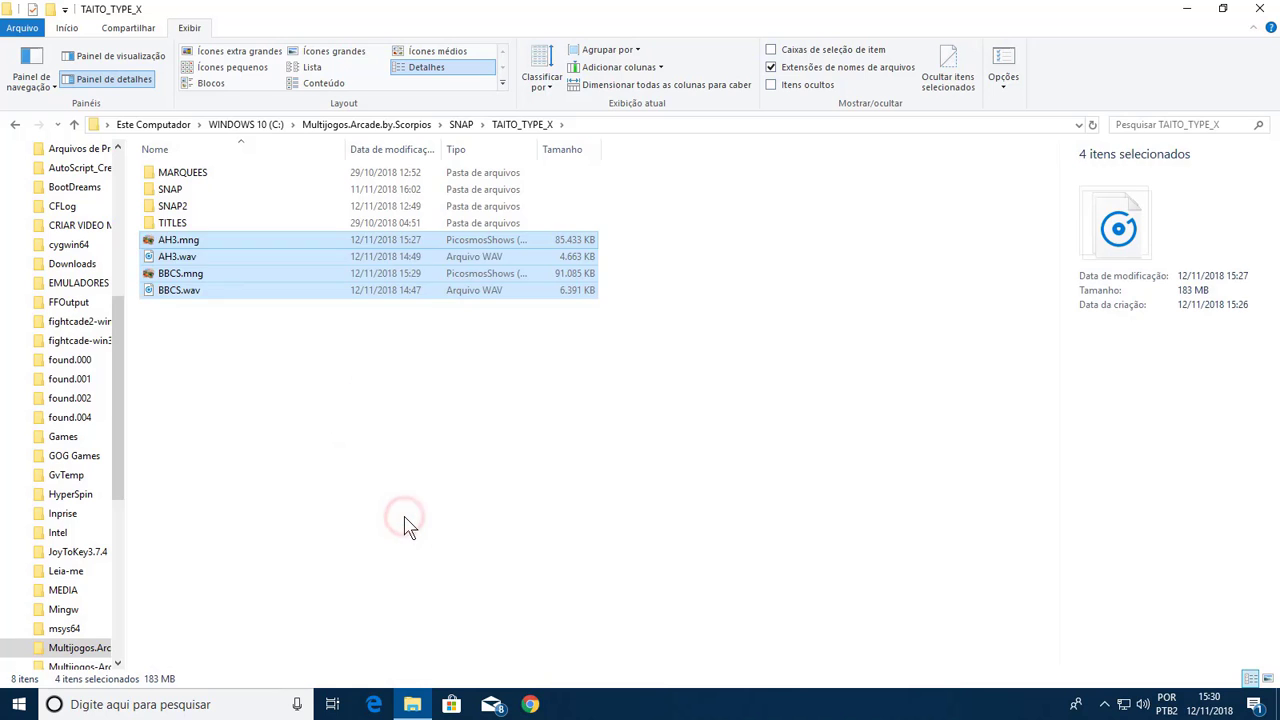
Open the SNAP2 folder and cut its existing AH3 and BBCS files (.mng, .png and .wav)
{"action": "left_click", "coordinate": [435, 428]}
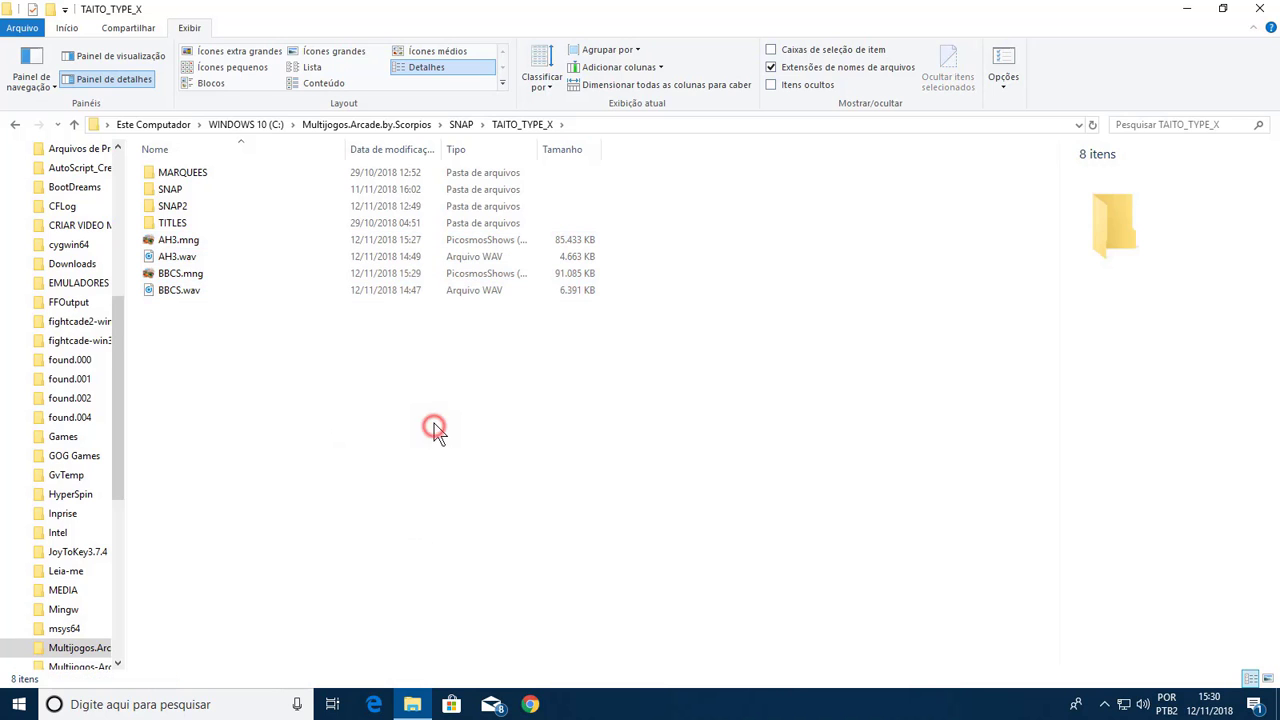
{"action": "left_click", "coordinate": [383, 210]}
{"action": "double_click", "coordinate": [383, 212]}
{"action": "left_click", "coordinate": [383, 212]}
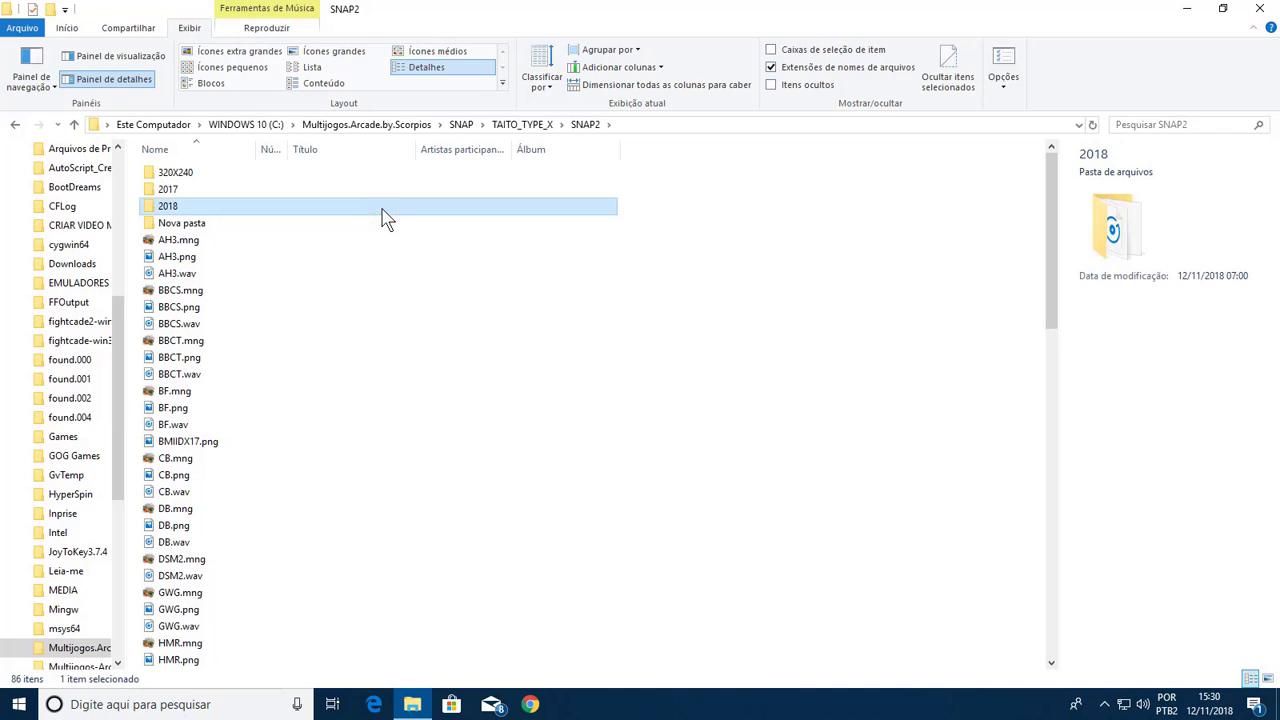
{"action": "key", "text": "Down"}
{"action": "key", "text": "Down"}
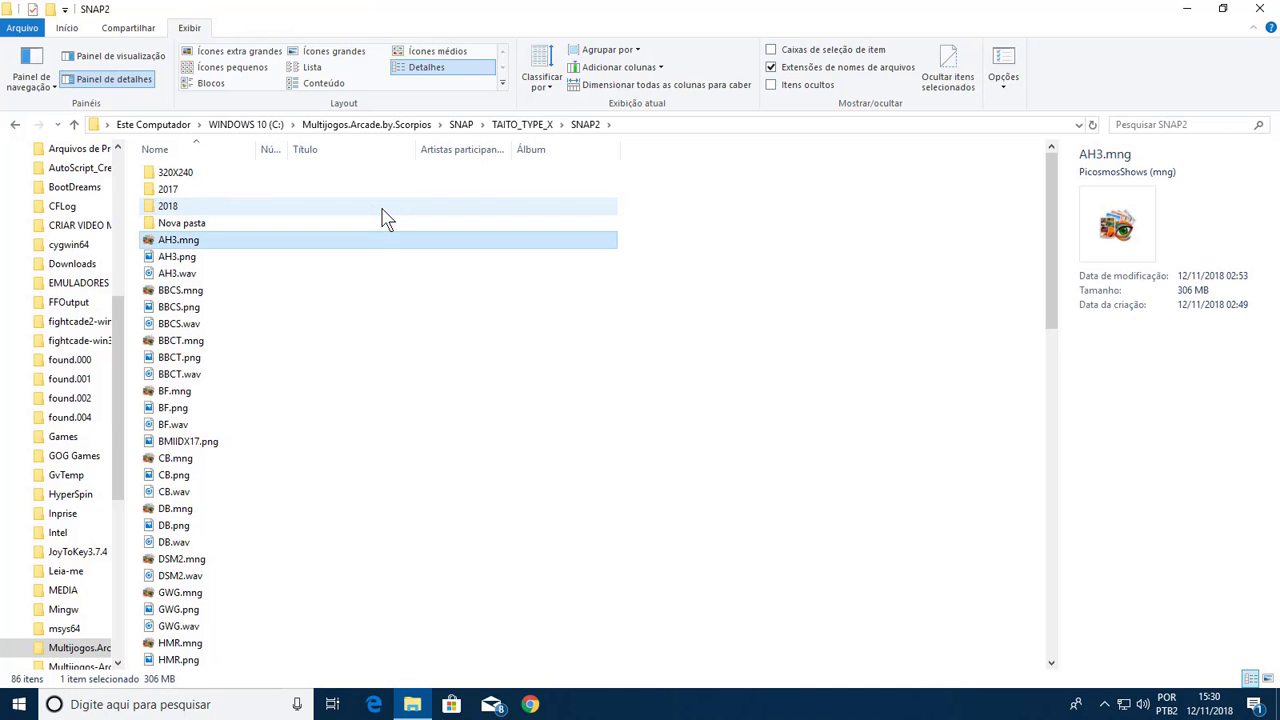
{"action": "key", "text": "shift+Down"}
{"action": "key", "text": "shift+Down"}
{"action": "key", "text": "shift+Down"}
{"action": "key", "text": "shift+Down"}
{"action": "key", "text": "shift+Down"}
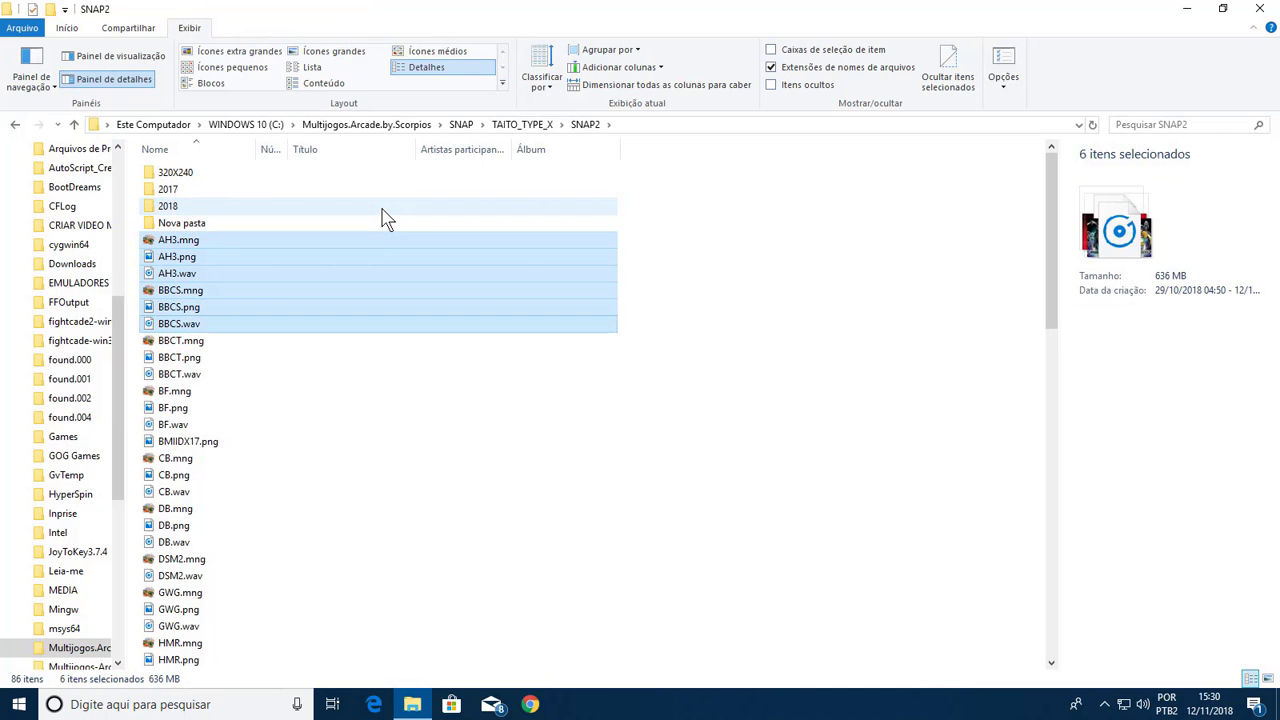
{"action": "scroll", "coordinate": [705, 390], "scroll_direction": "down", "scroll_amount": 10}
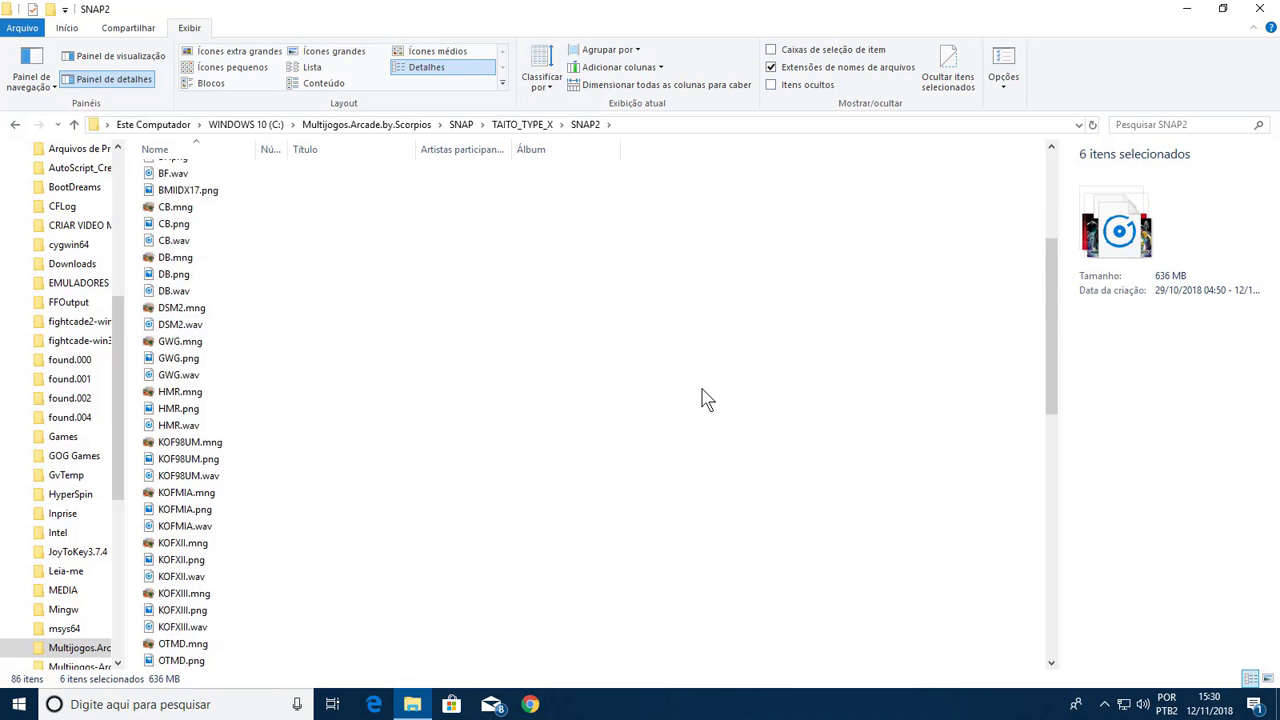
{"action": "scroll", "coordinate": [705, 398], "scroll_direction": "down", "scroll_amount": 5}
{"action": "scroll", "coordinate": [705, 398], "scroll_direction": "up", "scroll_amount": 15}
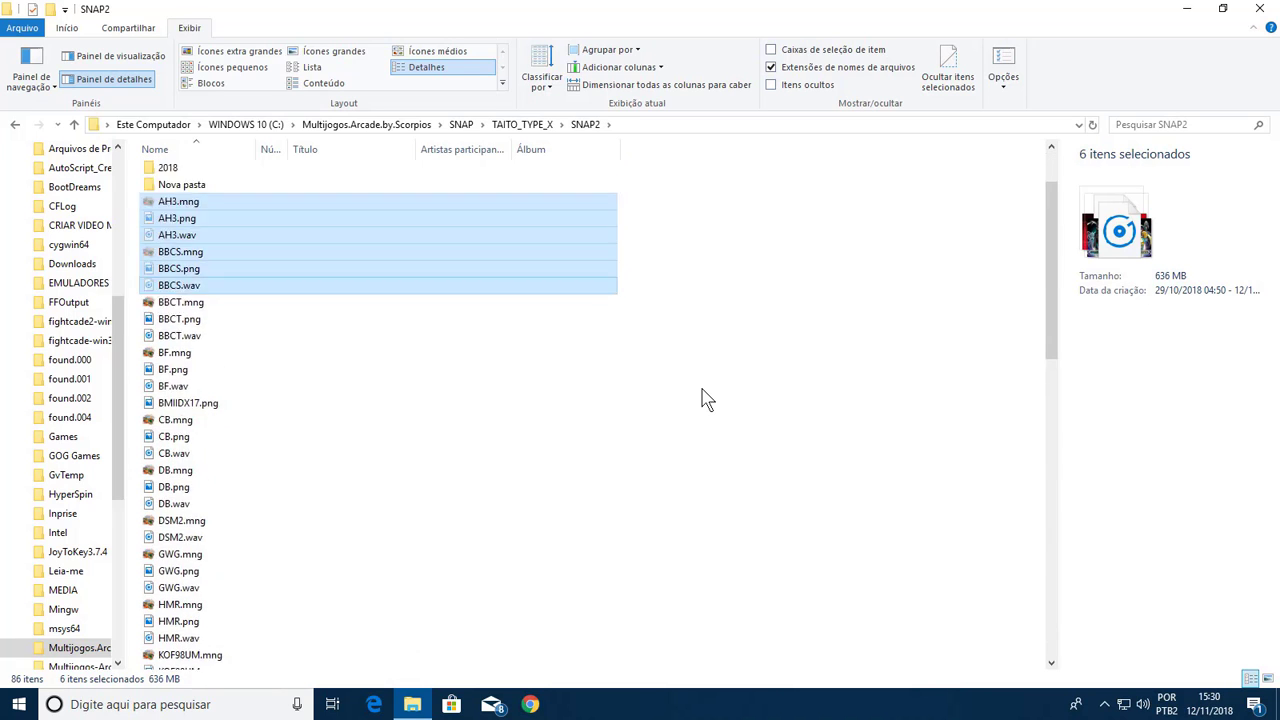
Create a new folder with the default name inside SNAP2 and paste the six cut AH3 and BBCS files into it
{"action": "right_click", "coordinate": [701, 391]}
{"action": "mouse_move", "coordinate": [886, 602]}
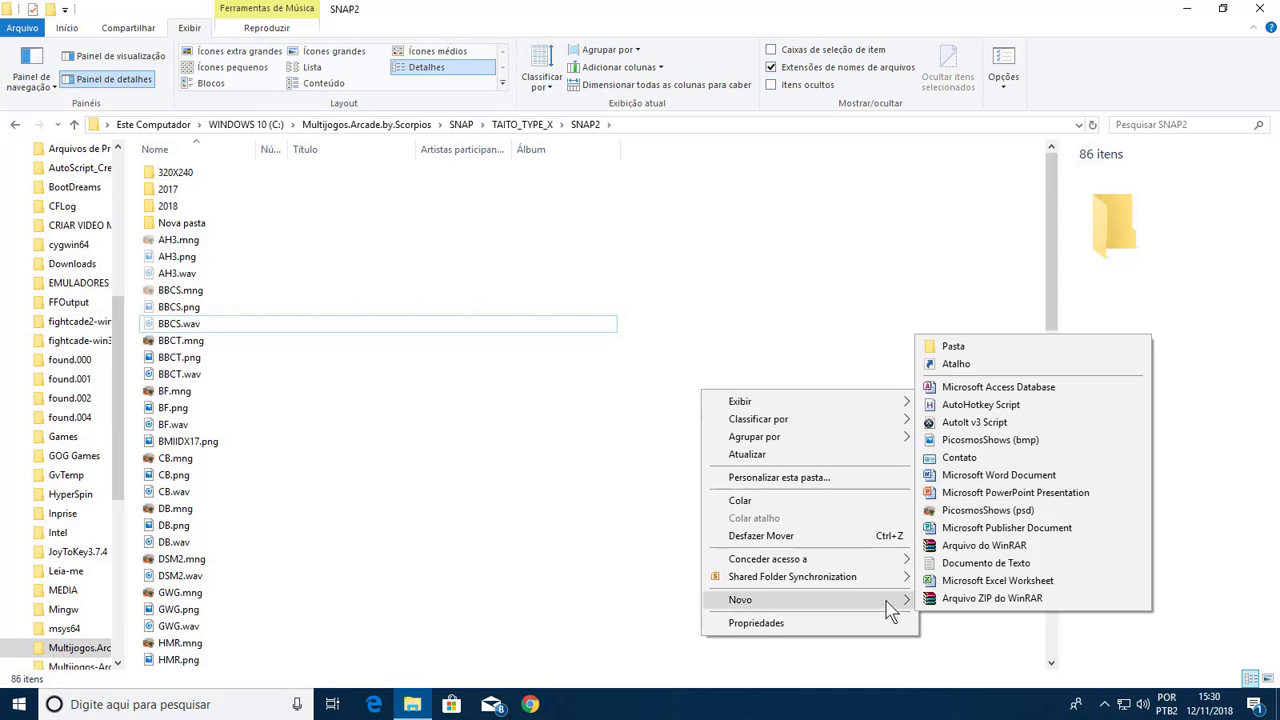
{"action": "left_click", "coordinate": [952, 347]}
{"action": "double_click", "coordinate": [430, 249]}
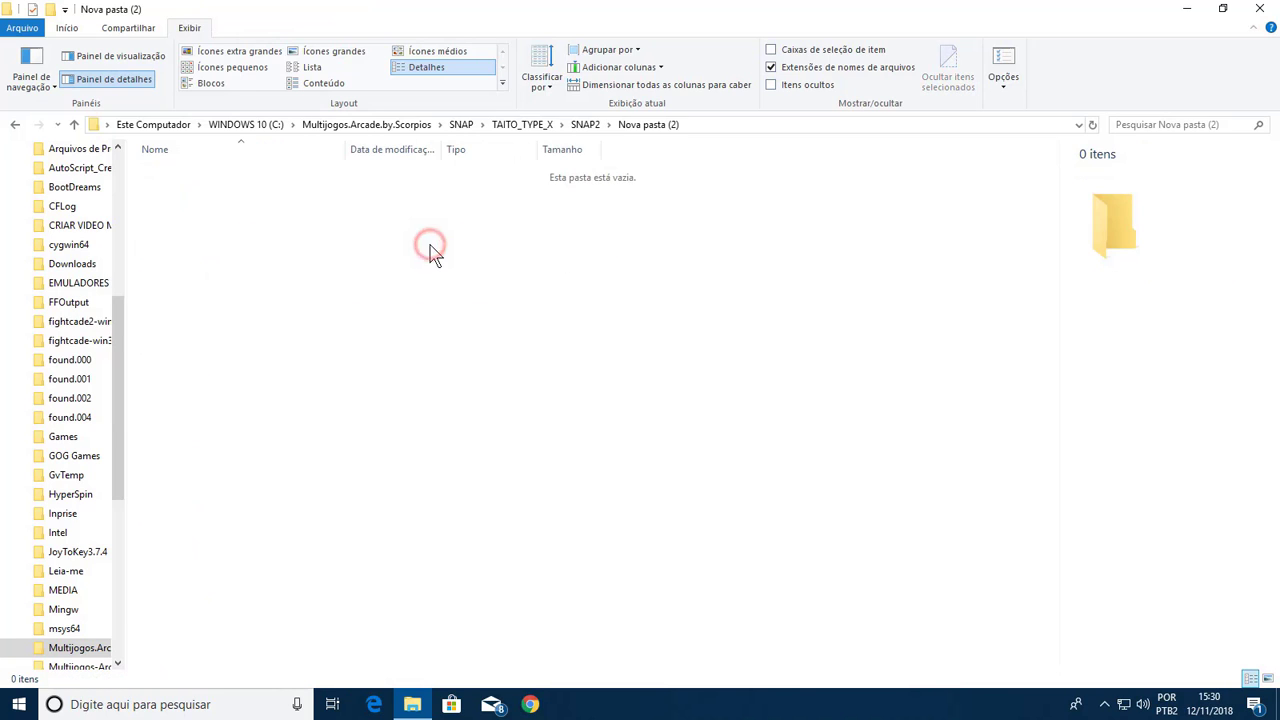
{"action": "right_click", "coordinate": [430, 249]}
{"action": "left_click", "coordinate": [466, 356]}
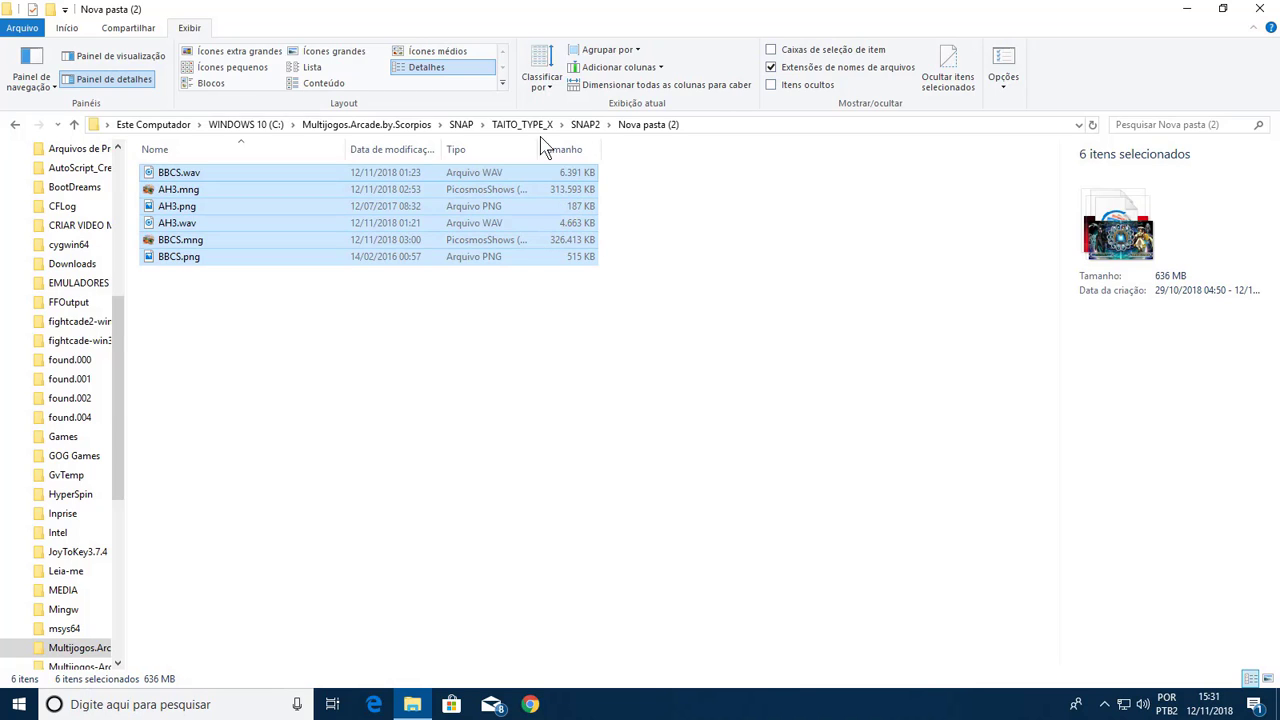
Go back to the TAITO_TYPE_X folder and cut the new AH3.mng, AH3.wav, BBCS.mng and BBCS.wav files
{"action": "left_click", "coordinate": [584, 126]}
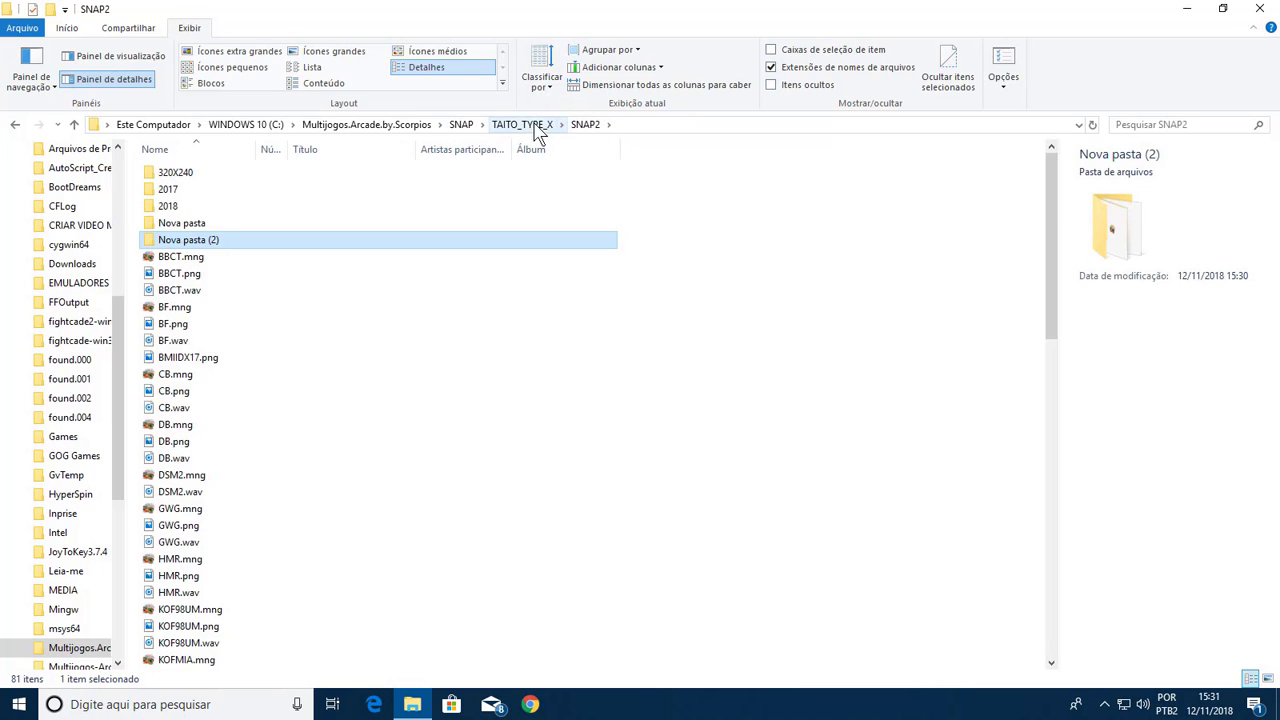
{"action": "left_click", "coordinate": [535, 125]}
{"action": "left_click", "coordinate": [363, 245]}
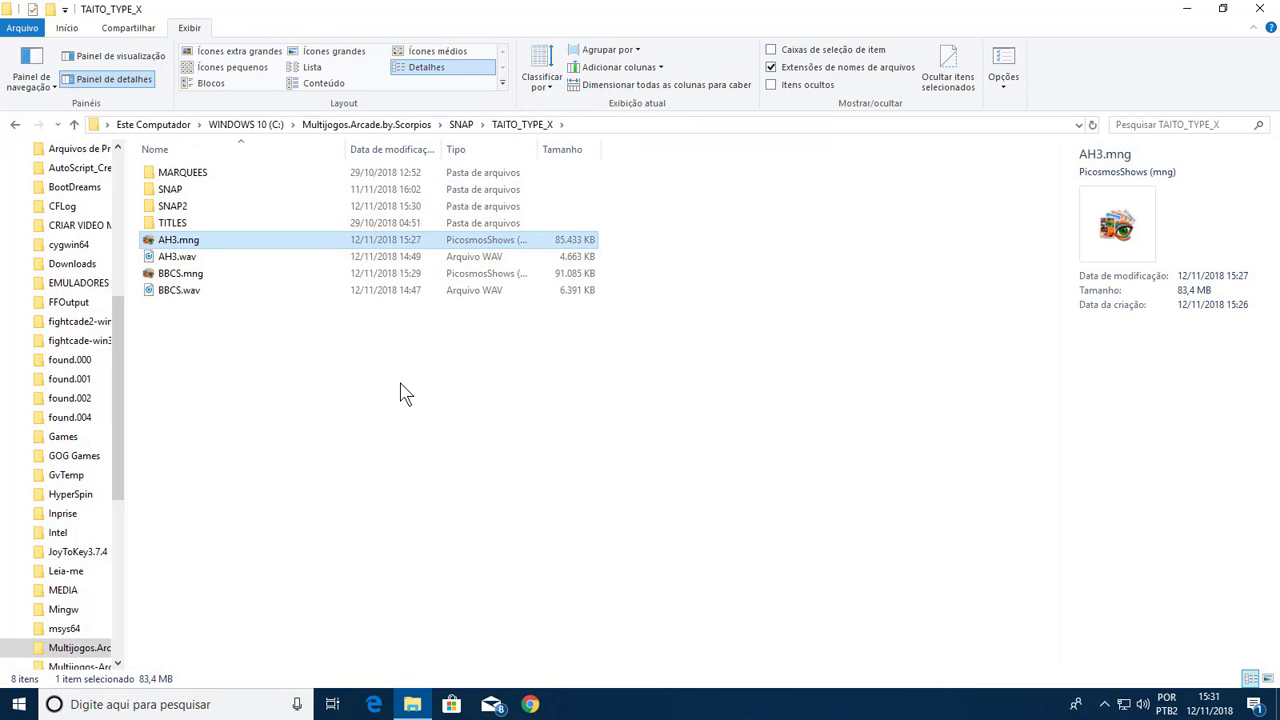
{"action": "key", "text": "shift+Down"}
{"action": "key", "text": "shift+Down"}
{"action": "key", "text": "shift+Down"}
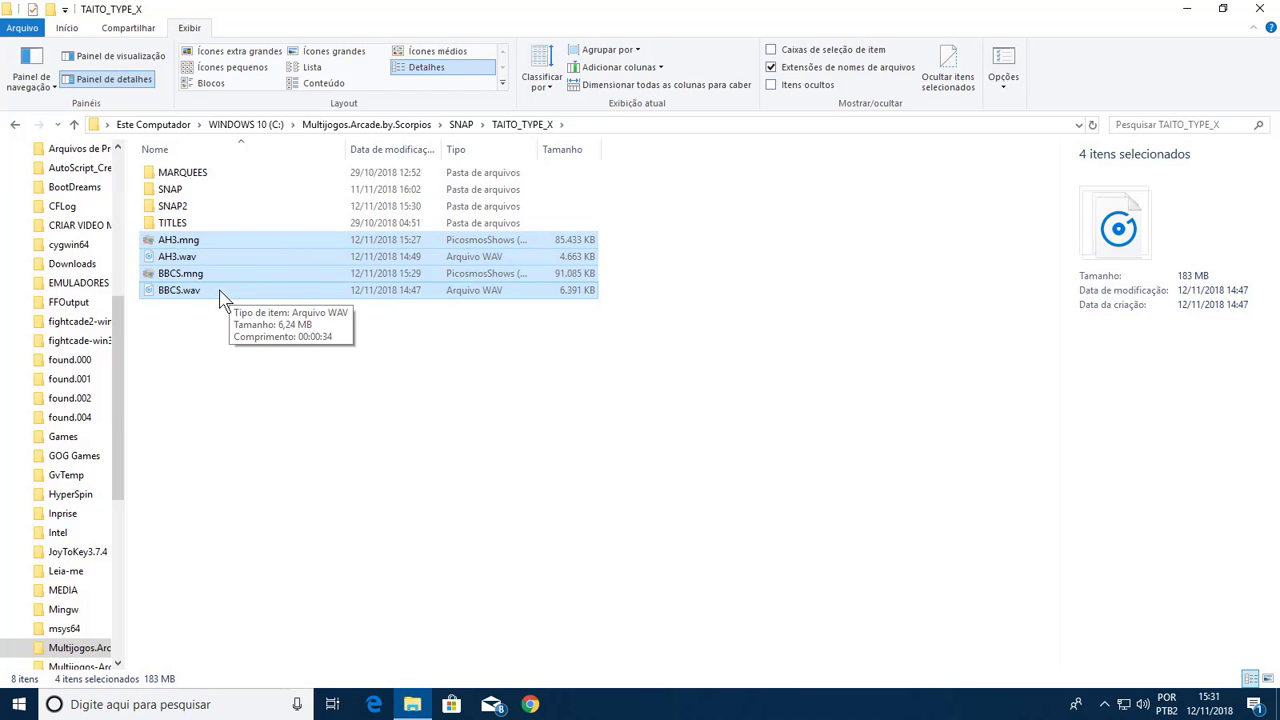
Paste the cut AH3 and BBCS MNG and WAV files into the SNAP2 folder and refresh its listing
{"action": "left_click", "coordinate": [389, 209]}
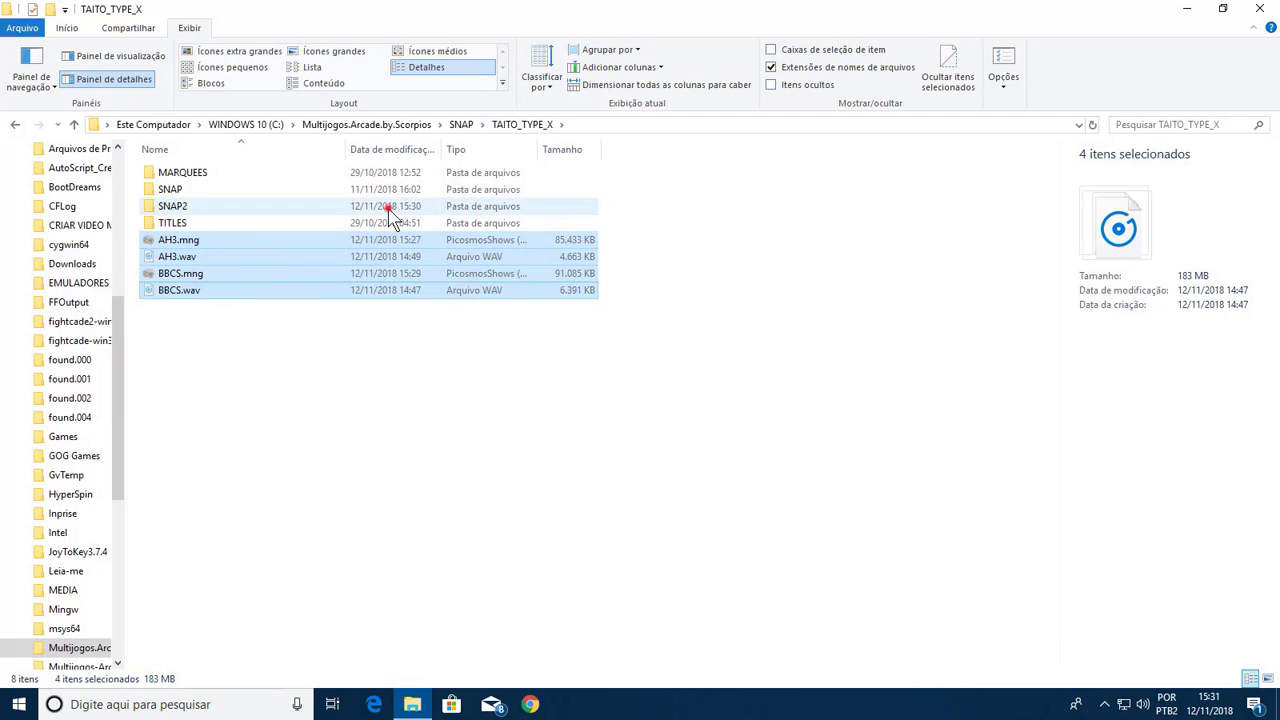
{"action": "double_click", "coordinate": [389, 210]}
{"action": "right_click", "coordinate": [853, 330]}
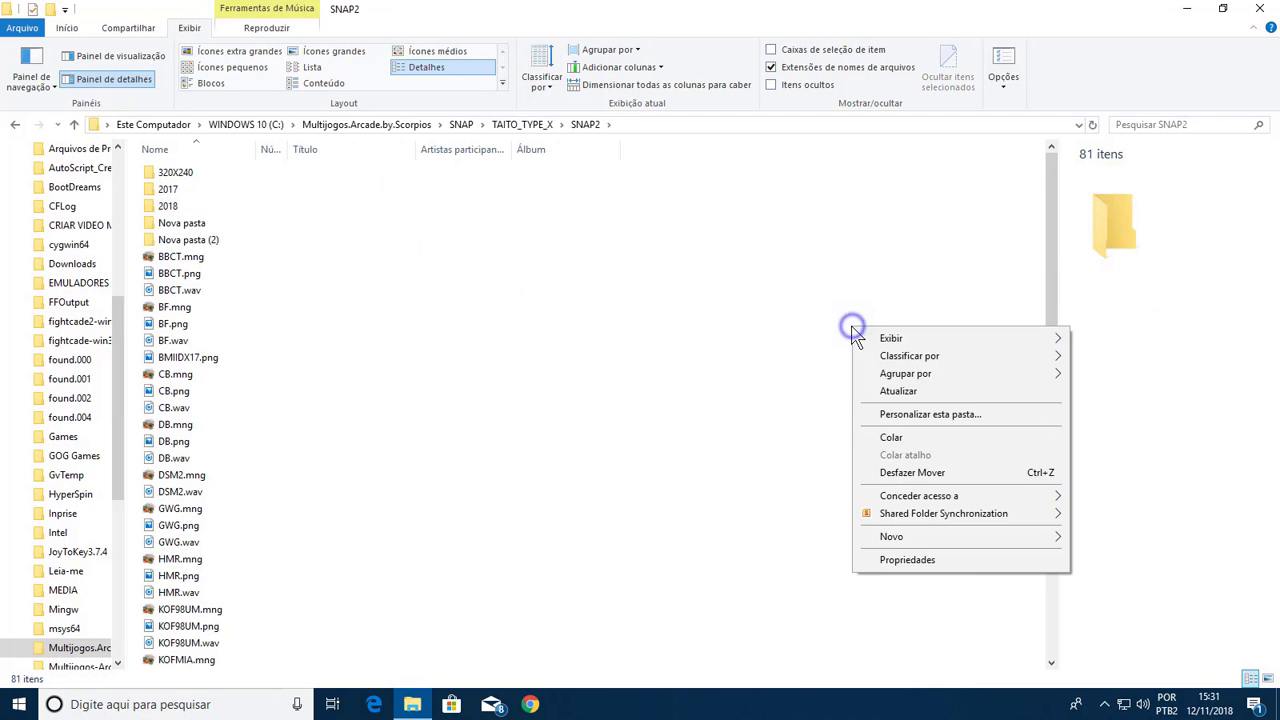
{"action": "left_click", "coordinate": [893, 439]}
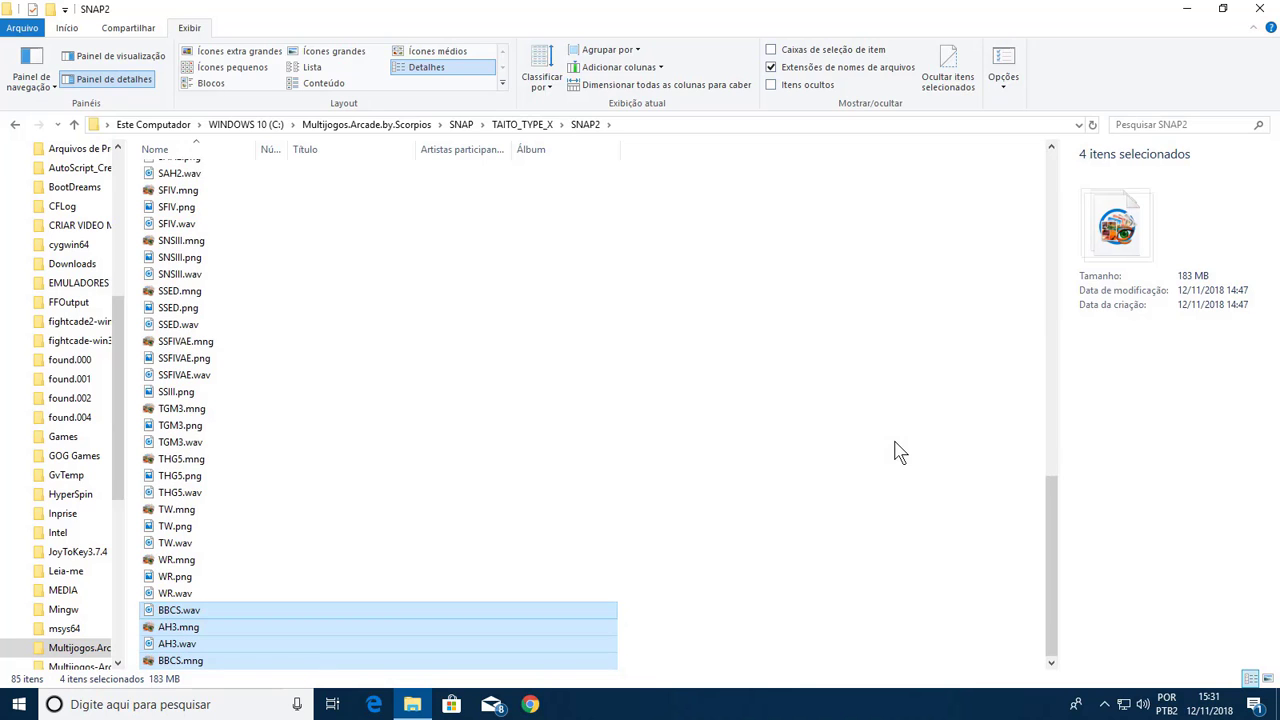
{"action": "key", "text": "F5"}
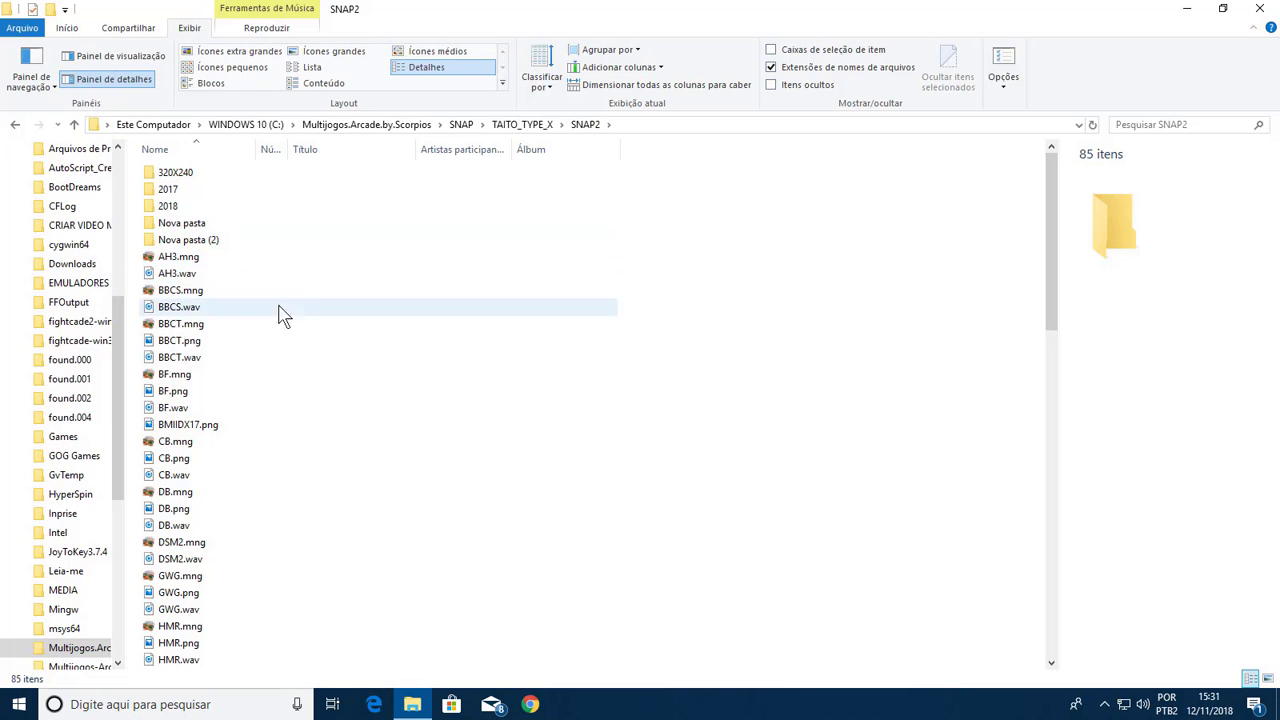
Launch advmenup.exe from the Multijogos.Arcade.by.Scorpios folder and dismiss the startup error message
{"action": "left_click", "coordinate": [355, 130]}
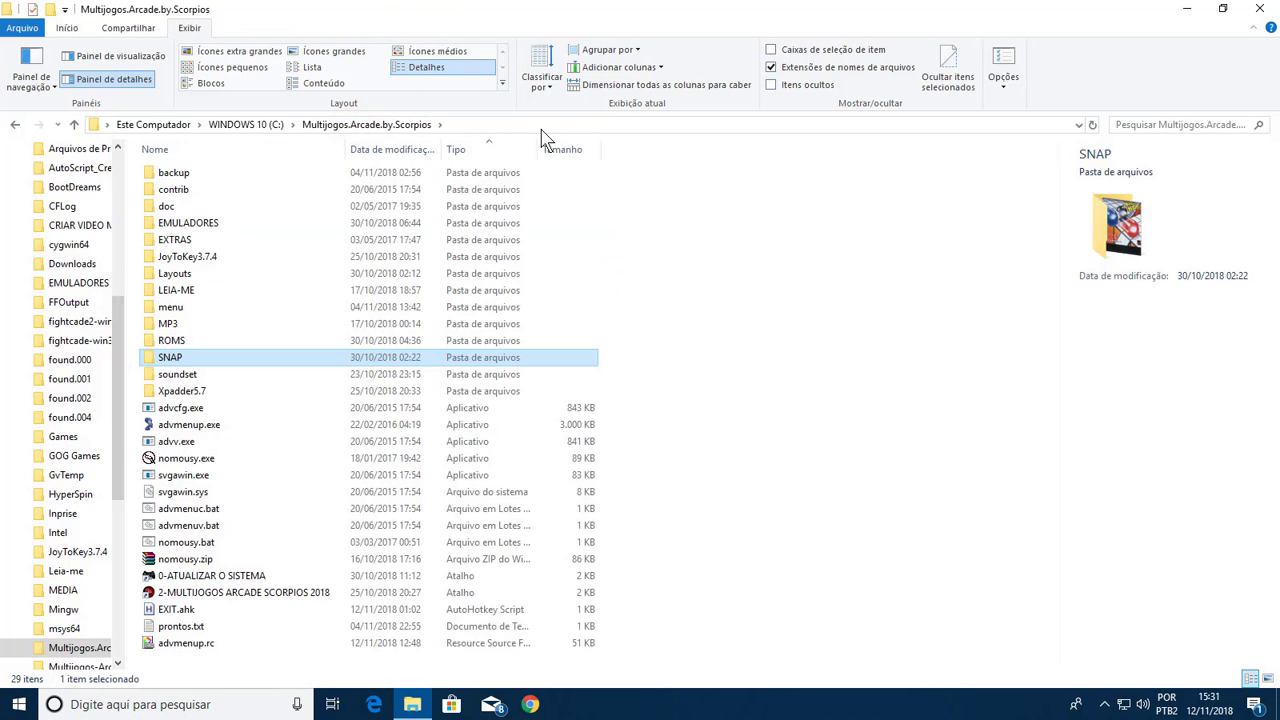
{"action": "left_click", "coordinate": [396, 428]}
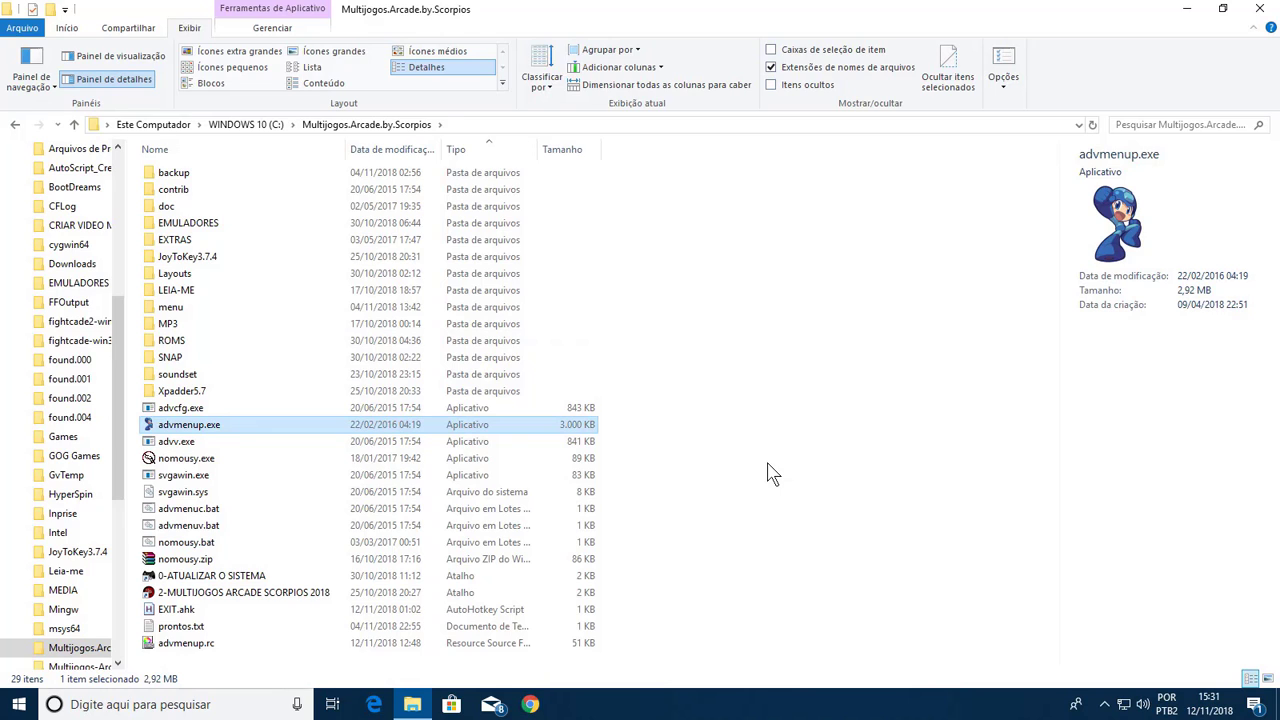
{"action": "key", "text": "Return"}
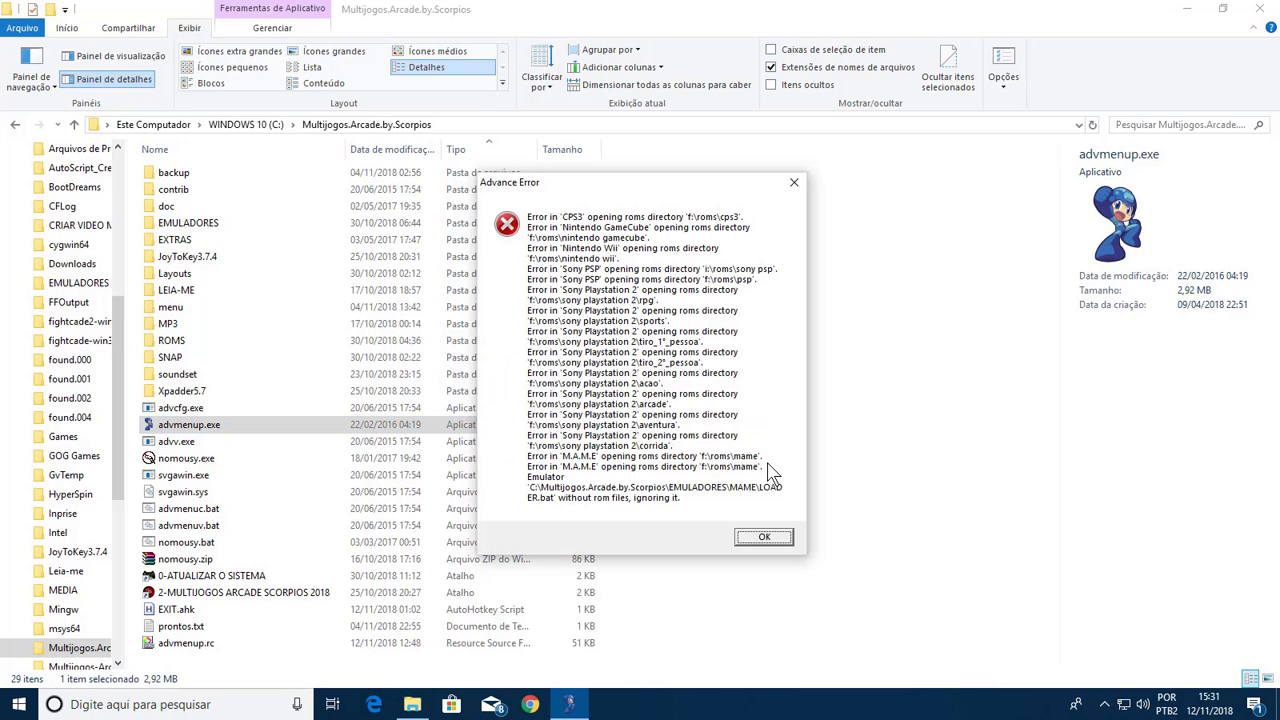
{"action": "left_click", "coordinate": [766, 541]}
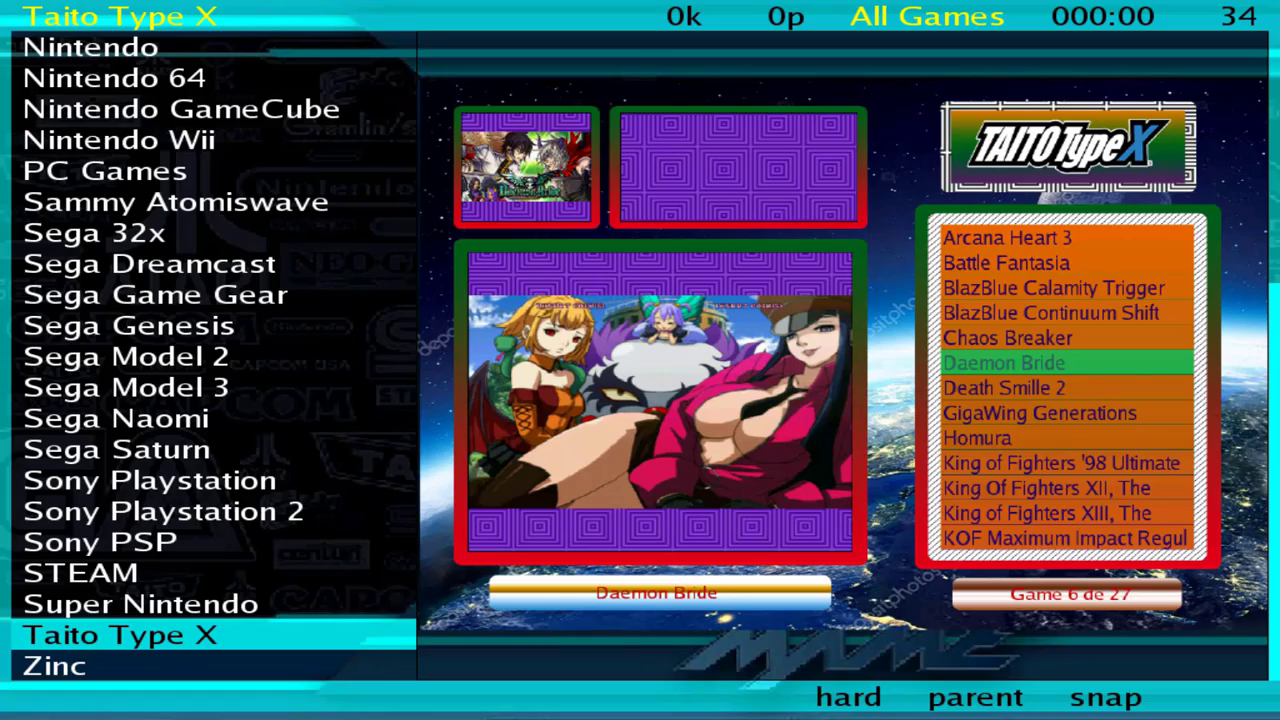
Browse up and down the list of arcade and console systems in the main menu, viewing their game previews
{"action": "key", "text": "Up"}
{"action": "key", "text": "Up"}
{"action": "key", "text": "Up"}
{"action": "key", "text": "Up"}
{"action": "key", "text": "Up"}
{"action": "key", "text": "Up"}
{"action": "key", "text": "Up"}
{"action": "key", "text": "Up"}
{"action": "key", "text": "Up"}
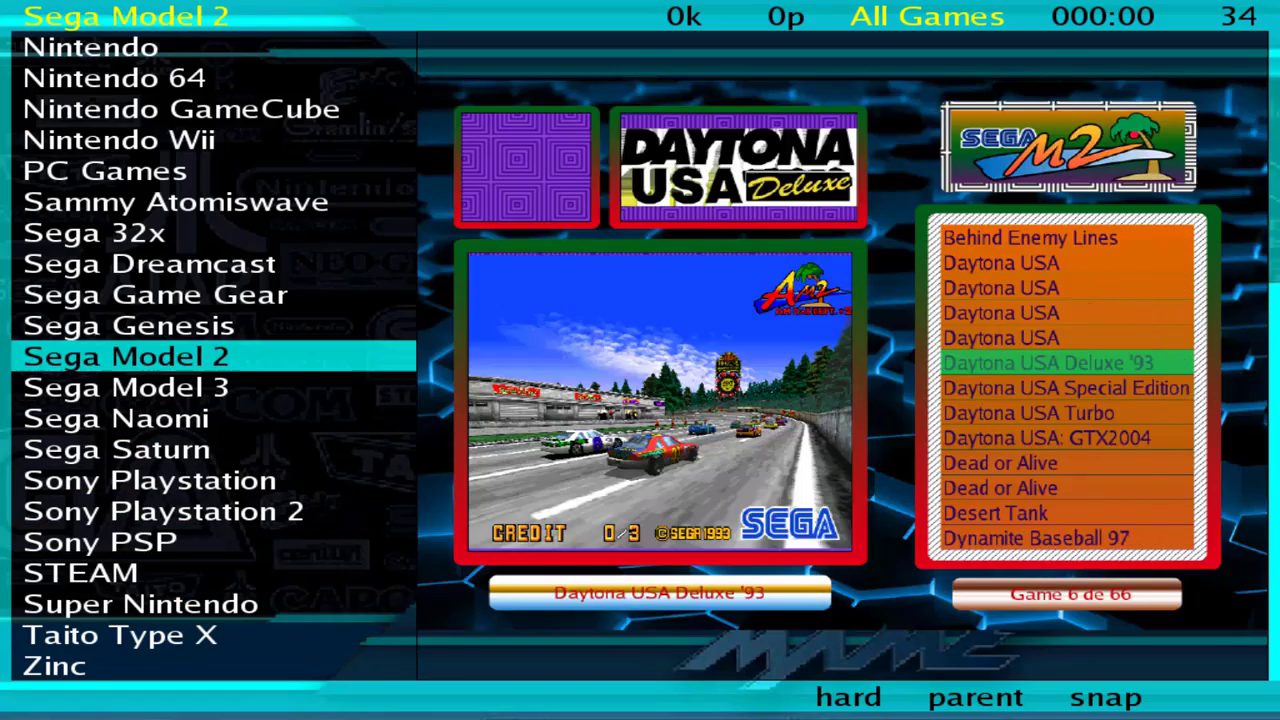
{"action": "key", "text": "Up"}
{"action": "key", "text": "Up"}
{"action": "key", "text": "Up"}
{"action": "key", "text": "Up"}
{"action": "key", "text": "Up"}
{"action": "key", "text": "Up"}
{"action": "key", "text": "Up"}
{"action": "key", "text": "Up"}
{"action": "key", "text": "Up"}
{"action": "key", "text": "Up"}
{"action": "key", "text": "Up"}
{"action": "key", "text": "Up"}
{"action": "key", "text": "Up"}
{"action": "key", "text": "Up"}
{"action": "key", "text": "Up"}
{"action": "key", "text": "Up"}
{"action": "key", "text": "Up"}
{"action": "key", "text": "Up"}
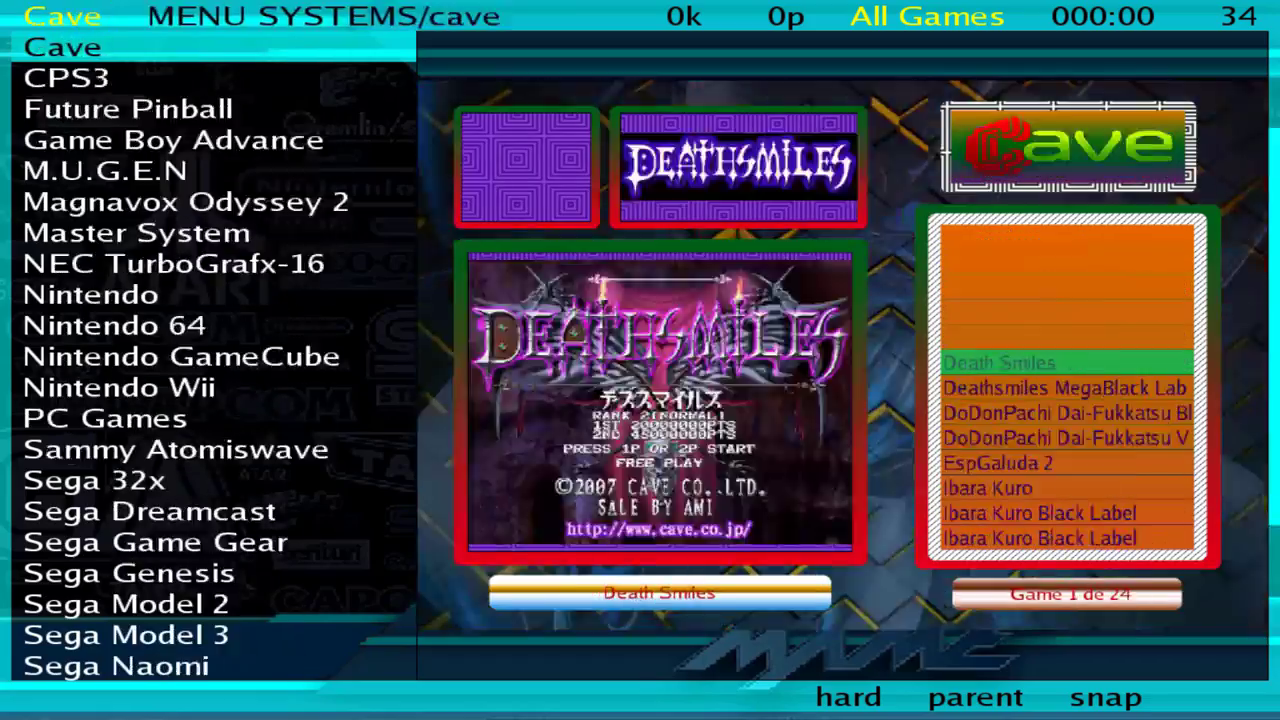
{"action": "key", "text": "Up"}
{"action": "key", "text": "Up"}
{"action": "key", "text": "Up"}
{"action": "key", "text": "Up"}
{"action": "key", "text": "Up"}
{"action": "key", "text": "Down"}
{"action": "key", "text": "Down"}
{"action": "key", "text": "Down"}
{"action": "key", "text": "Down"}
{"action": "key", "text": "Down"}
{"action": "key", "text": "Down"}
{"action": "key", "text": "Down"}
{"action": "key", "text": "Down"}
{"action": "key", "text": "Down"}
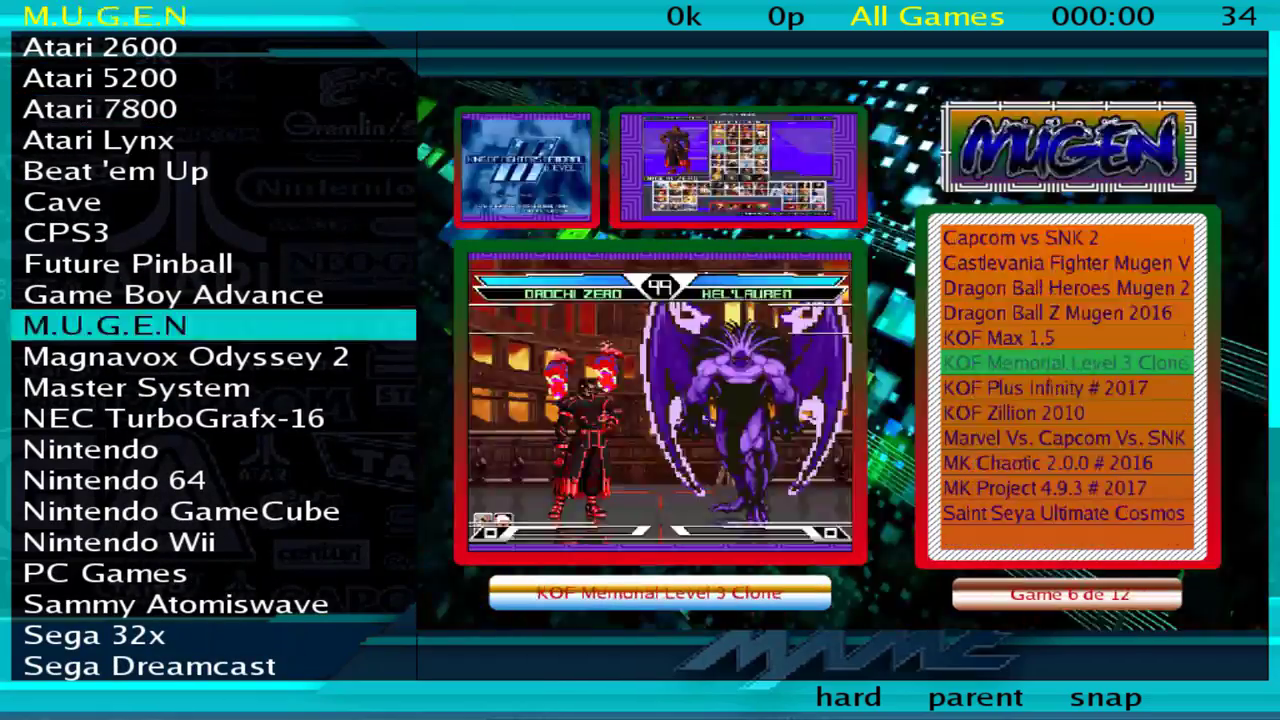
{"action": "key", "text": "Down"}
{"action": "key", "text": "Down"}
{"action": "key", "text": "Down"}
{"action": "key", "text": "Down"}
{"action": "key", "text": "Down"}
{"action": "key", "text": "Down"}
{"action": "key", "text": "Down"}
{"action": "key", "text": "Down"}
{"action": "key", "text": "Down"}
{"action": "key", "text": "Down"}
{"action": "key", "text": "Down"}
{"action": "key", "text": "Down"}
{"action": "key", "text": "Down"}
{"action": "key", "text": "Down"}
{"action": "key", "text": "Down"}
{"action": "key", "text": "Down"}
{"action": "key", "text": "Down"}
{"action": "key", "text": "Down"}
{"action": "key", "text": "Down"}
{"action": "key", "text": "Down"}
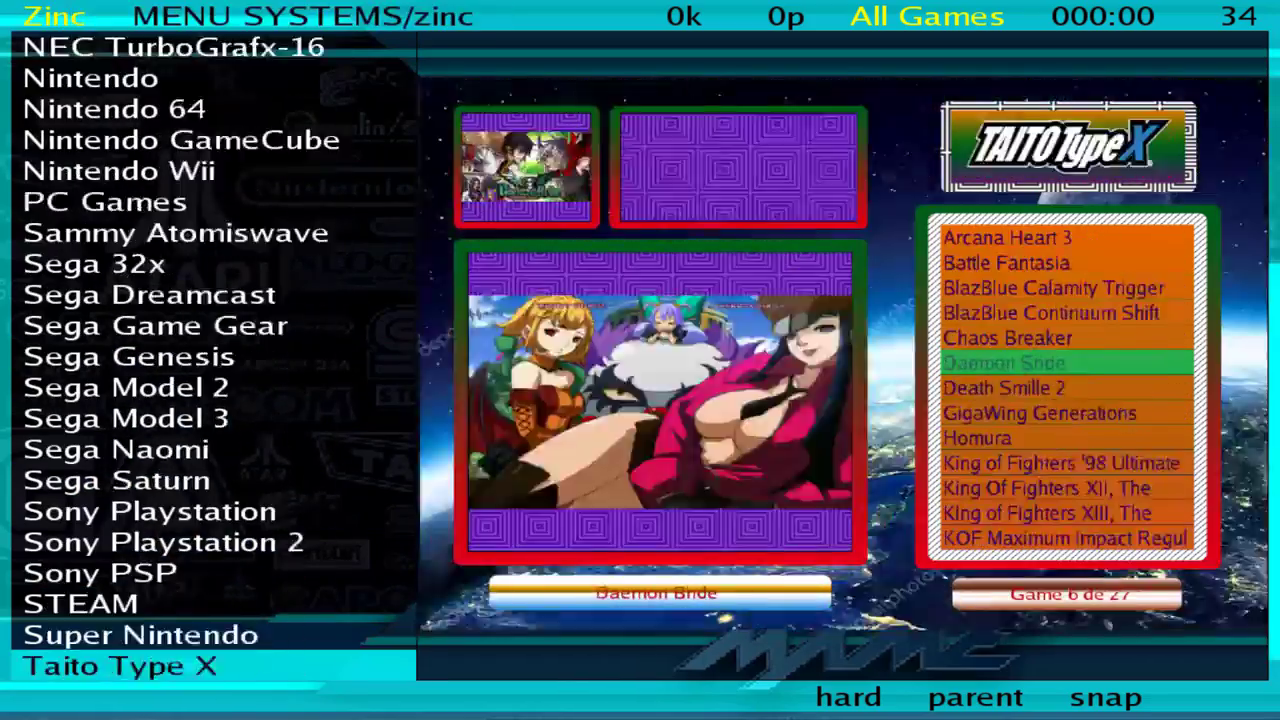
{"action": "key", "text": "Down"}
{"action": "key", "text": "Up"}
{"action": "key", "text": "Up"}
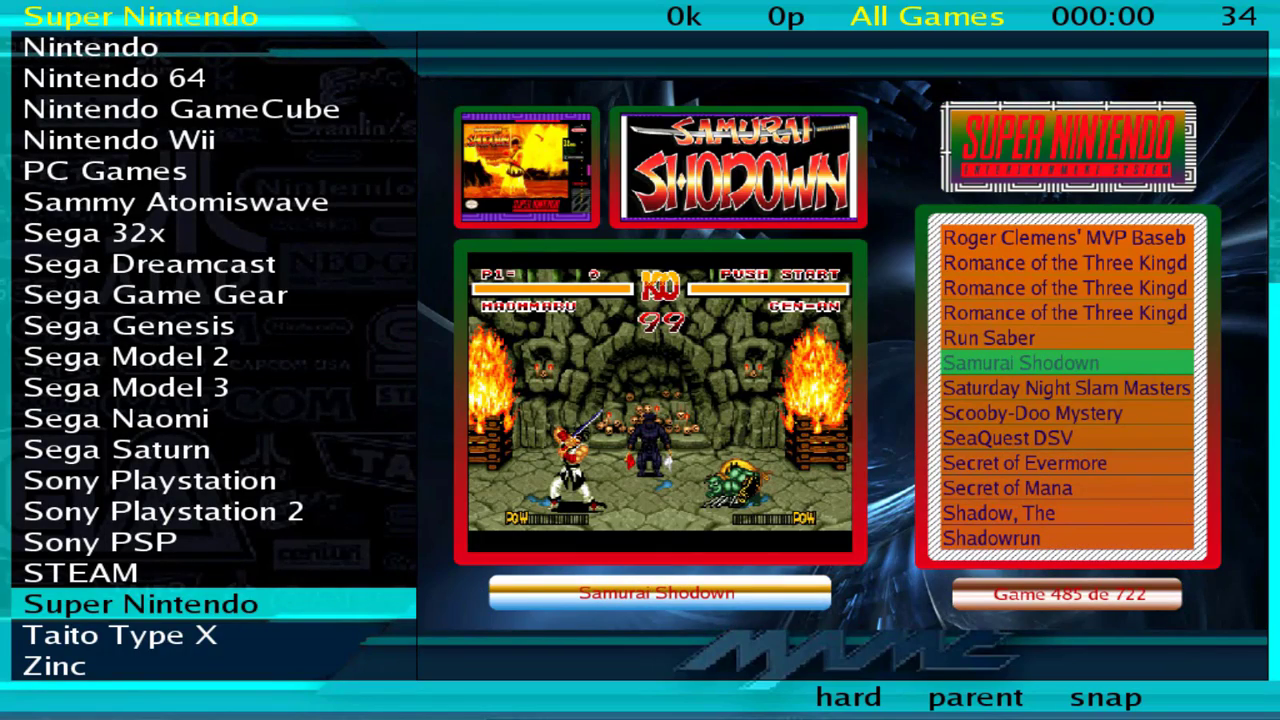
{"action": "key", "text": "Up"}
{"action": "key", "text": "Up"}
{"action": "key", "text": "Up"}
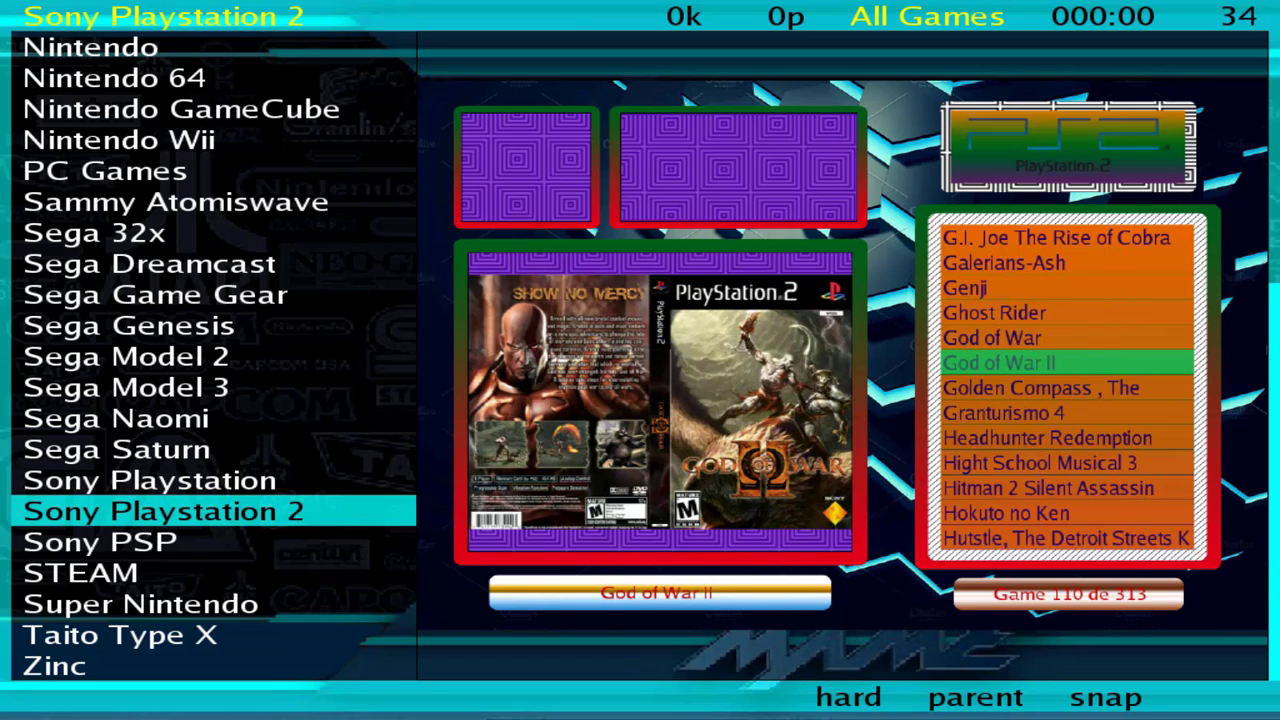
Open the Taito Type X game list and play the BlazBlue Continuum Shift preview video
{"action": "key", "text": "Down"}
{"action": "key", "text": "Down"}
{"action": "key", "text": "Down"}
{"action": "key", "text": "Down"}
{"action": "key", "text": "Down"}
{"action": "key", "text": "Up"}
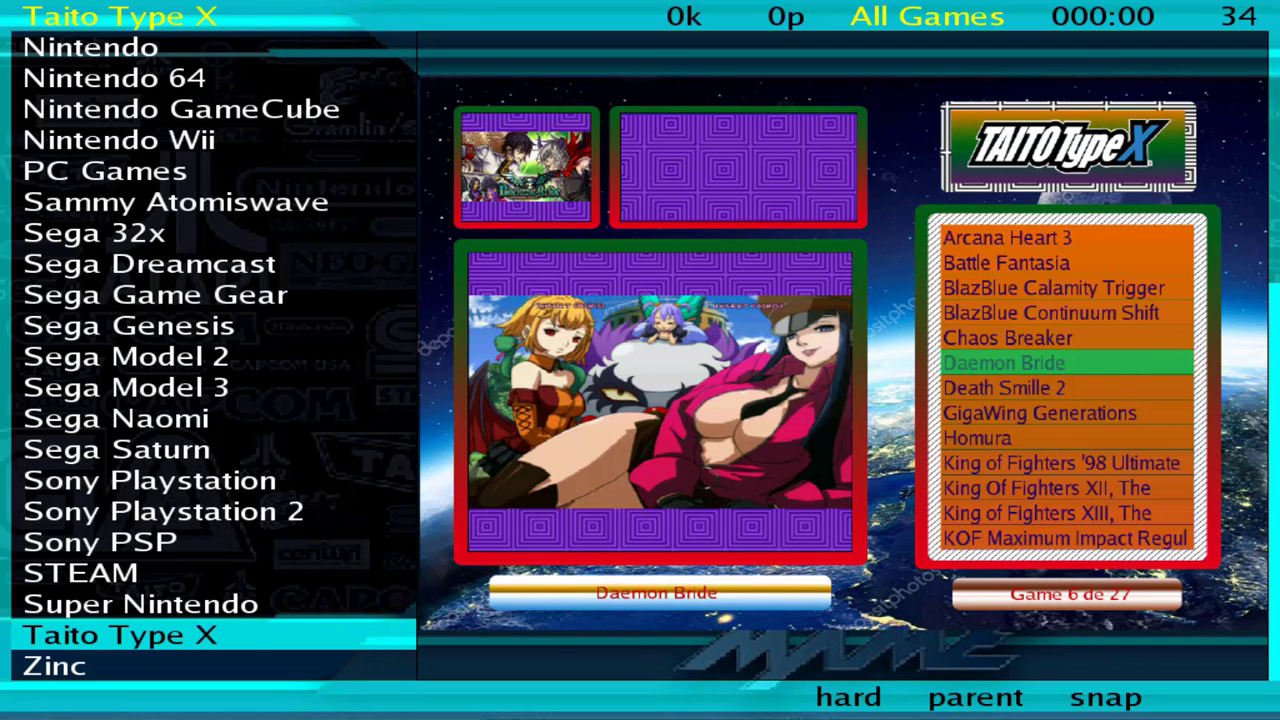
{"action": "key", "text": "Up"}
{"action": "key", "text": "Down"}
{"action": "key", "text": "Return"}
{"action": "key", "text": "Up"}
{"action": "key", "text": "Up"}
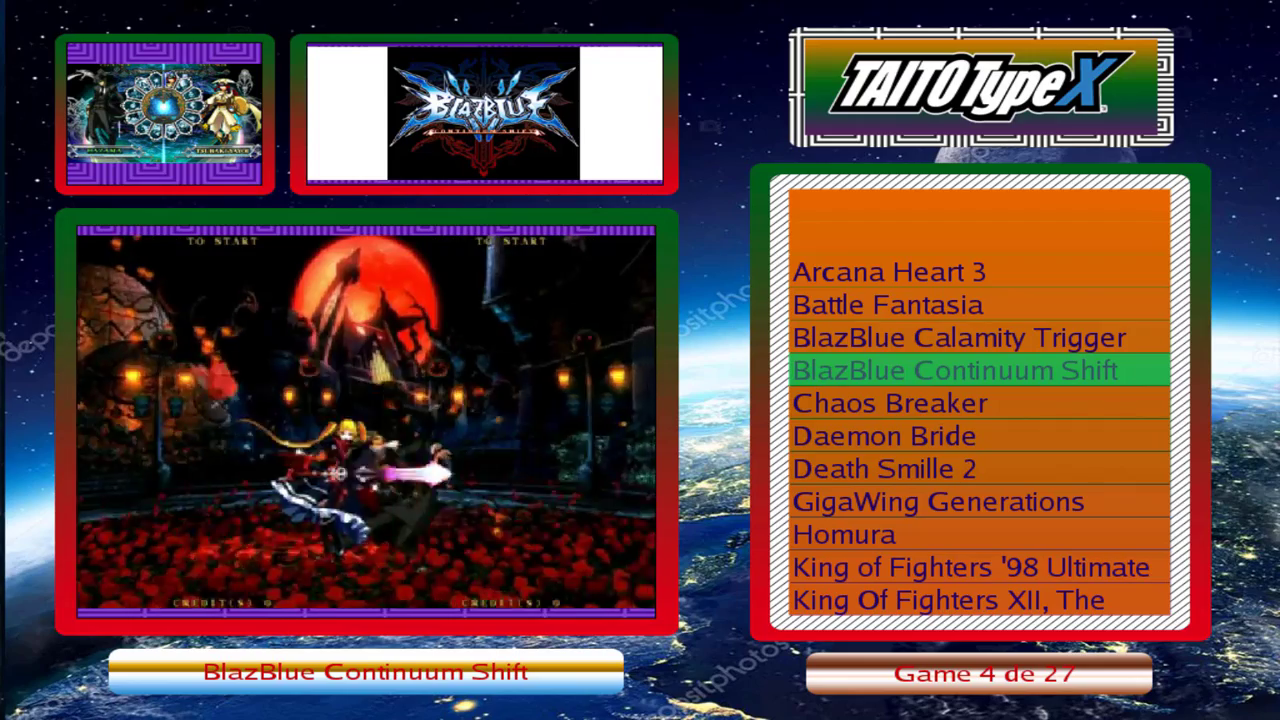
Watch the Arcana Heart 3 preview video, and return to BlazBlue Continuum Shift in the game list
{"action": "key", "text": "Up"}
{"action": "key", "text": "Up"}
{"action": "key", "text": "Up"}
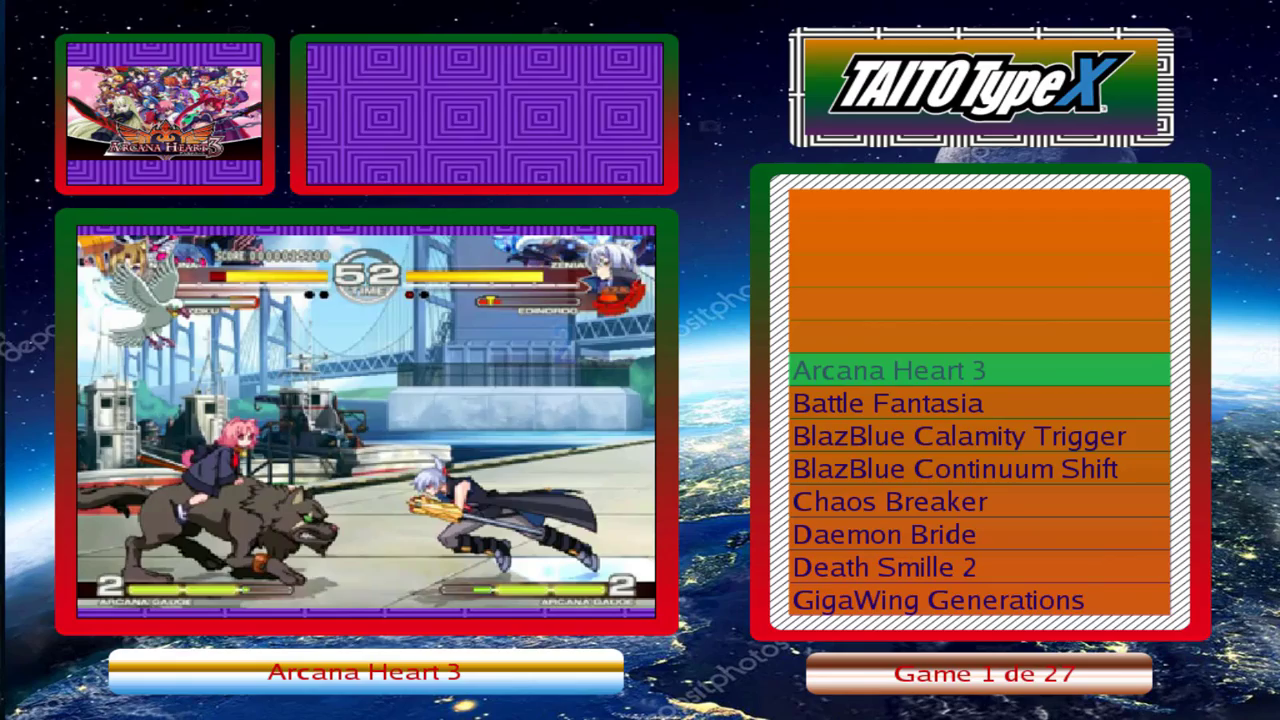
{"action": "key", "text": "Down"}
{"action": "key", "text": "Down"}
{"action": "key", "text": "Down"}
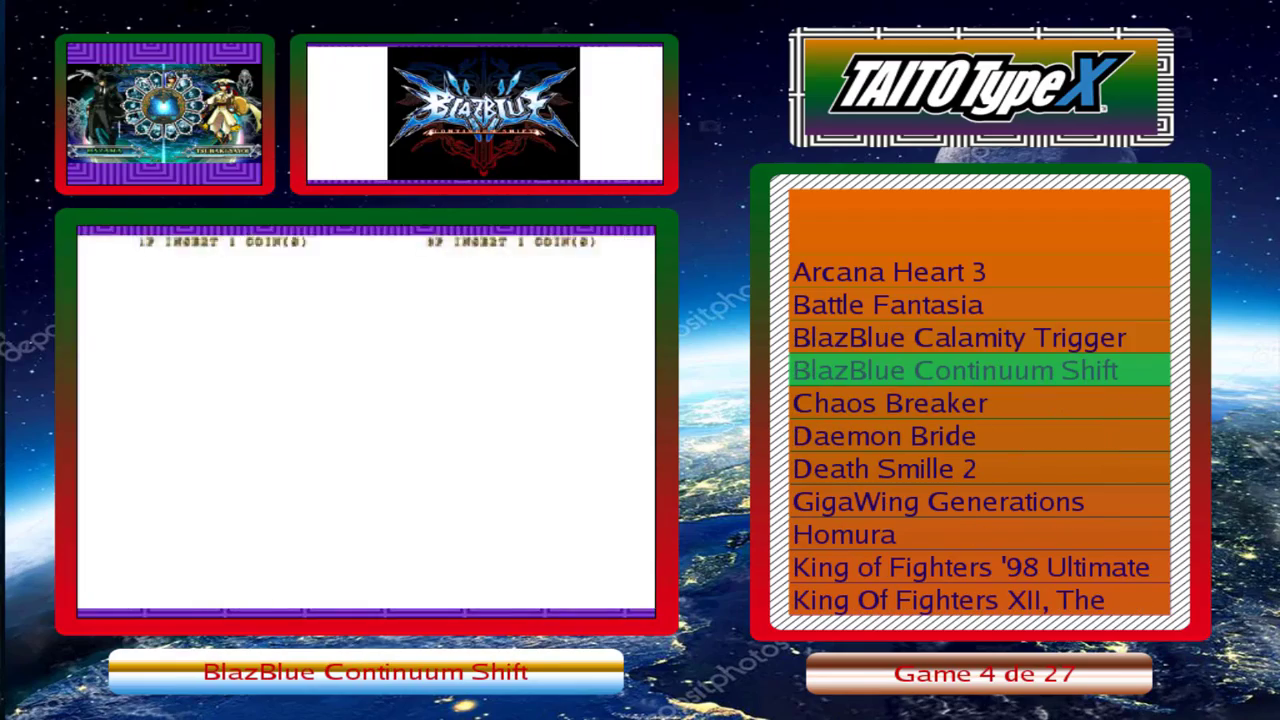